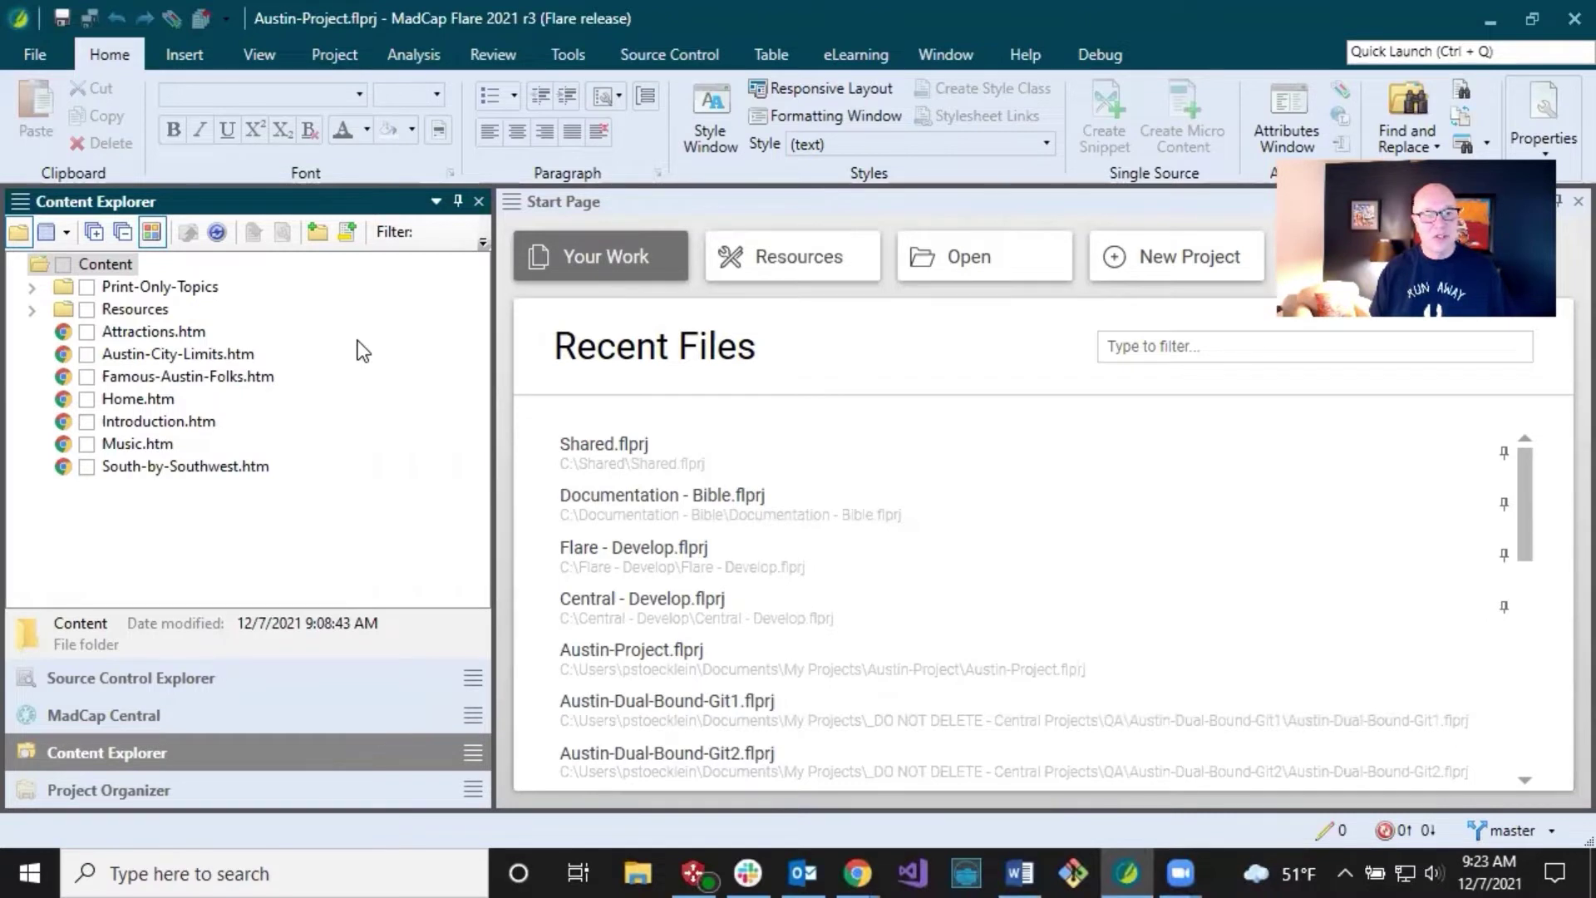
- Bind the open project to MadCap Central under the FictionSoft license with the project name Austin-Project
{"action": "left_click", "coordinate": [261, 54]}
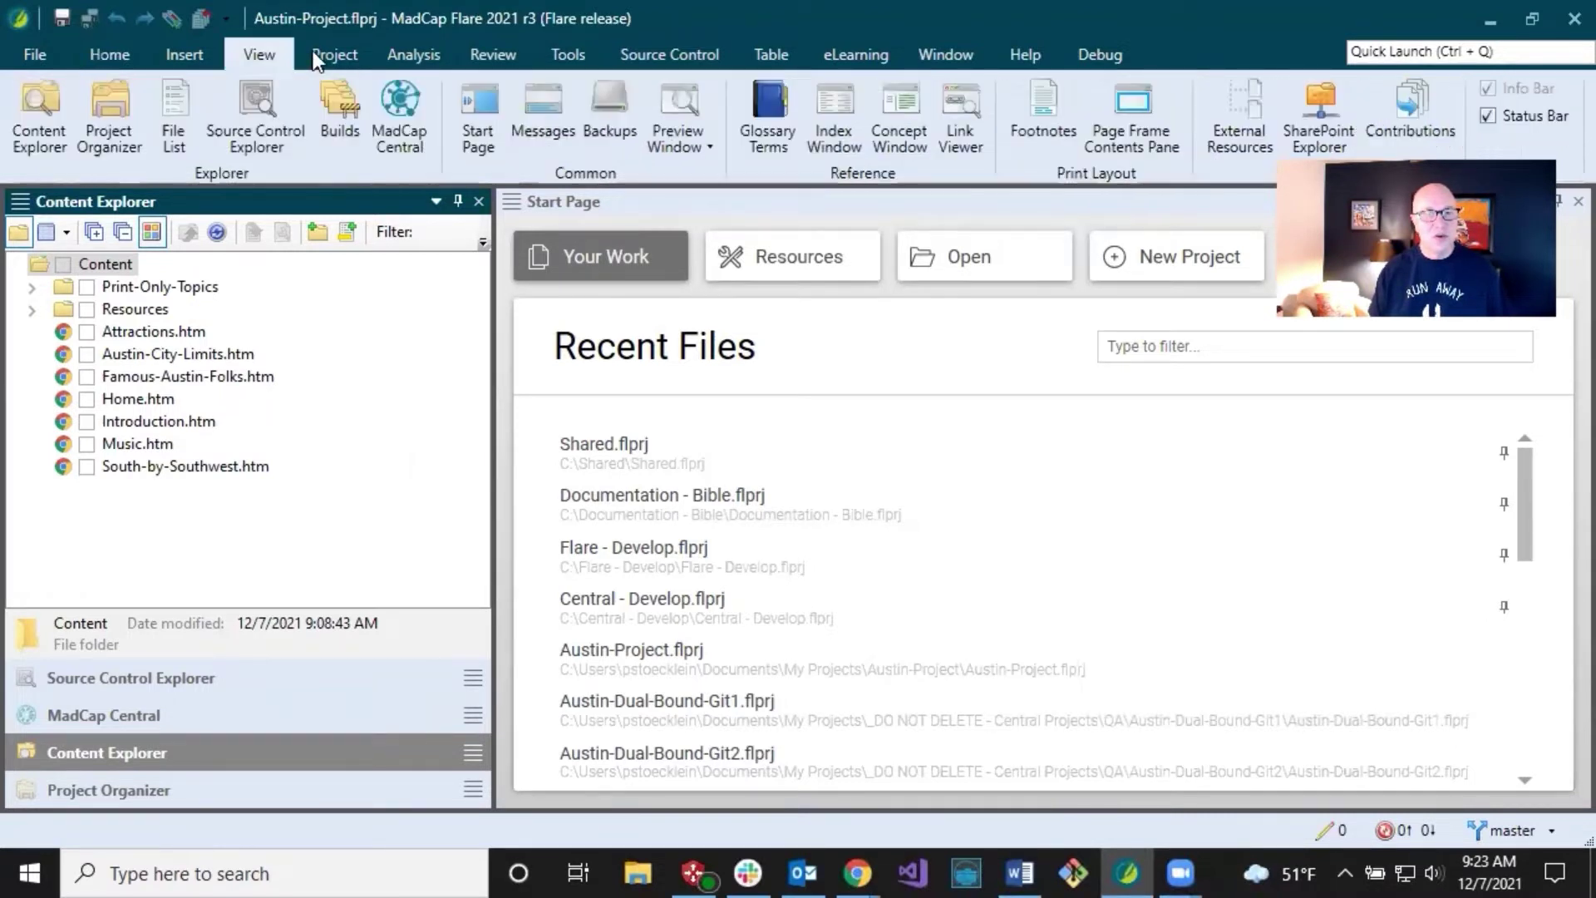
{"action": "left_click", "coordinate": [414, 107]}
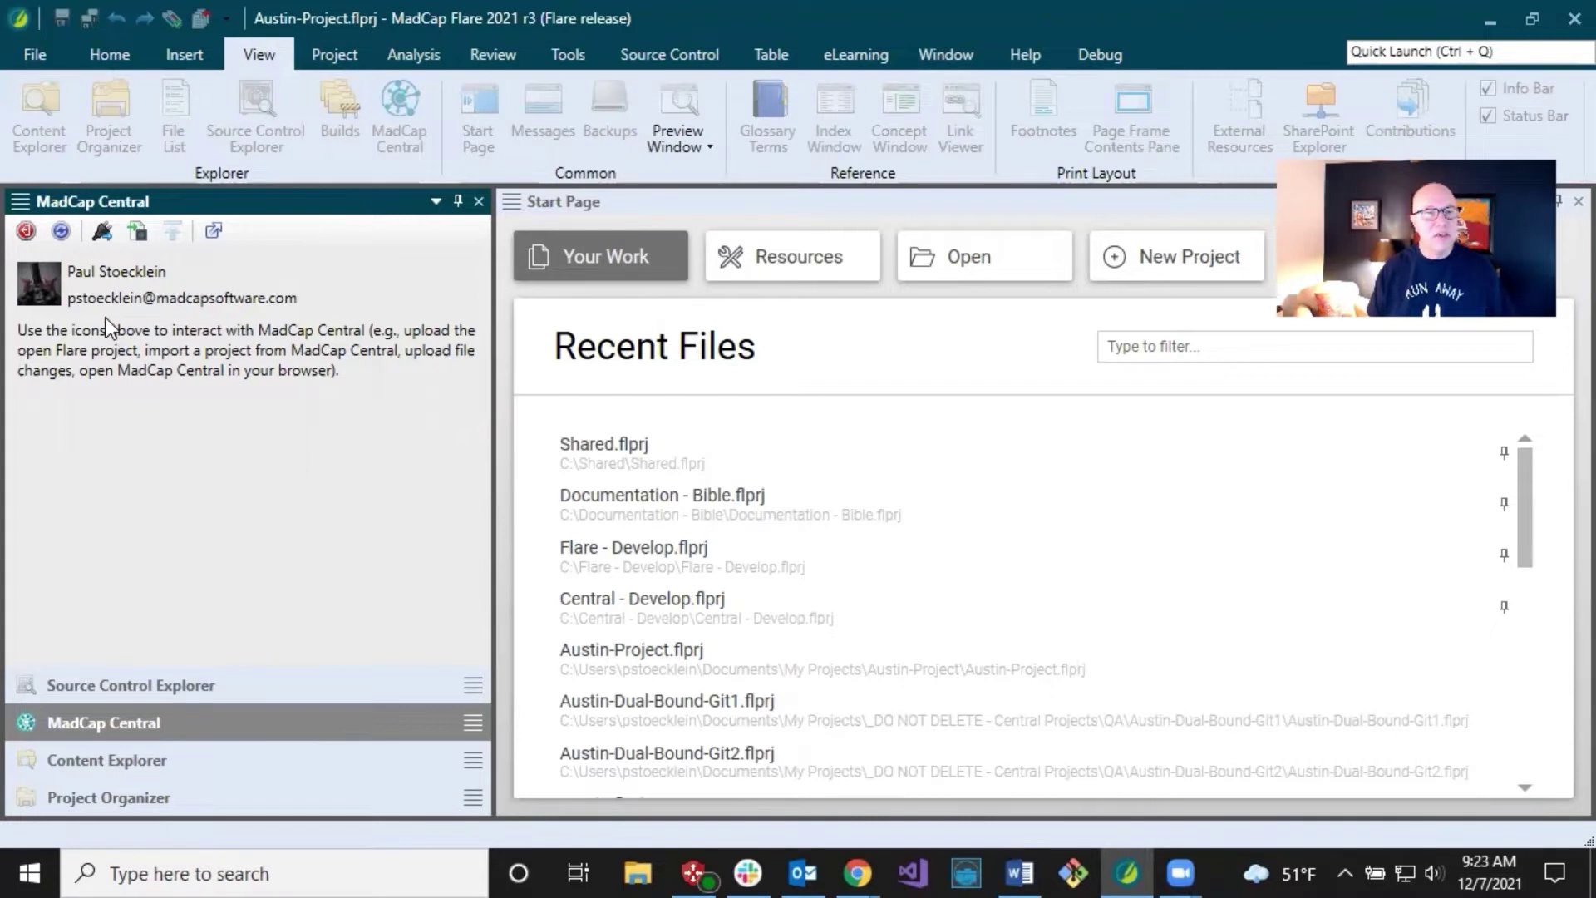
{"action": "left_click", "coordinate": [103, 231]}
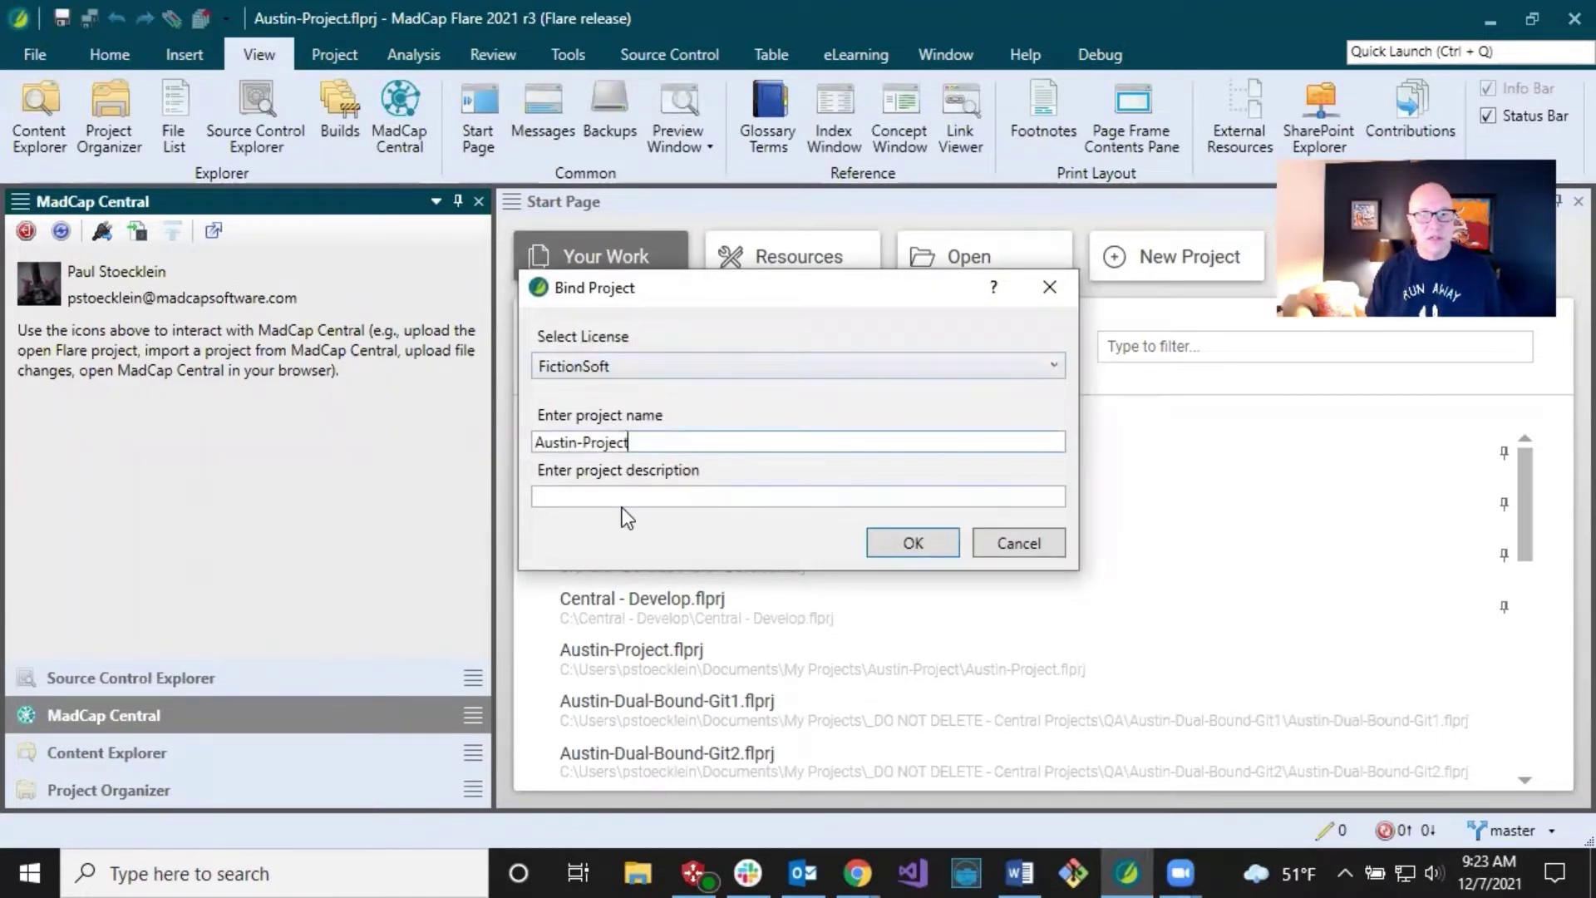
{"action": "left_click", "coordinate": [904, 547]}
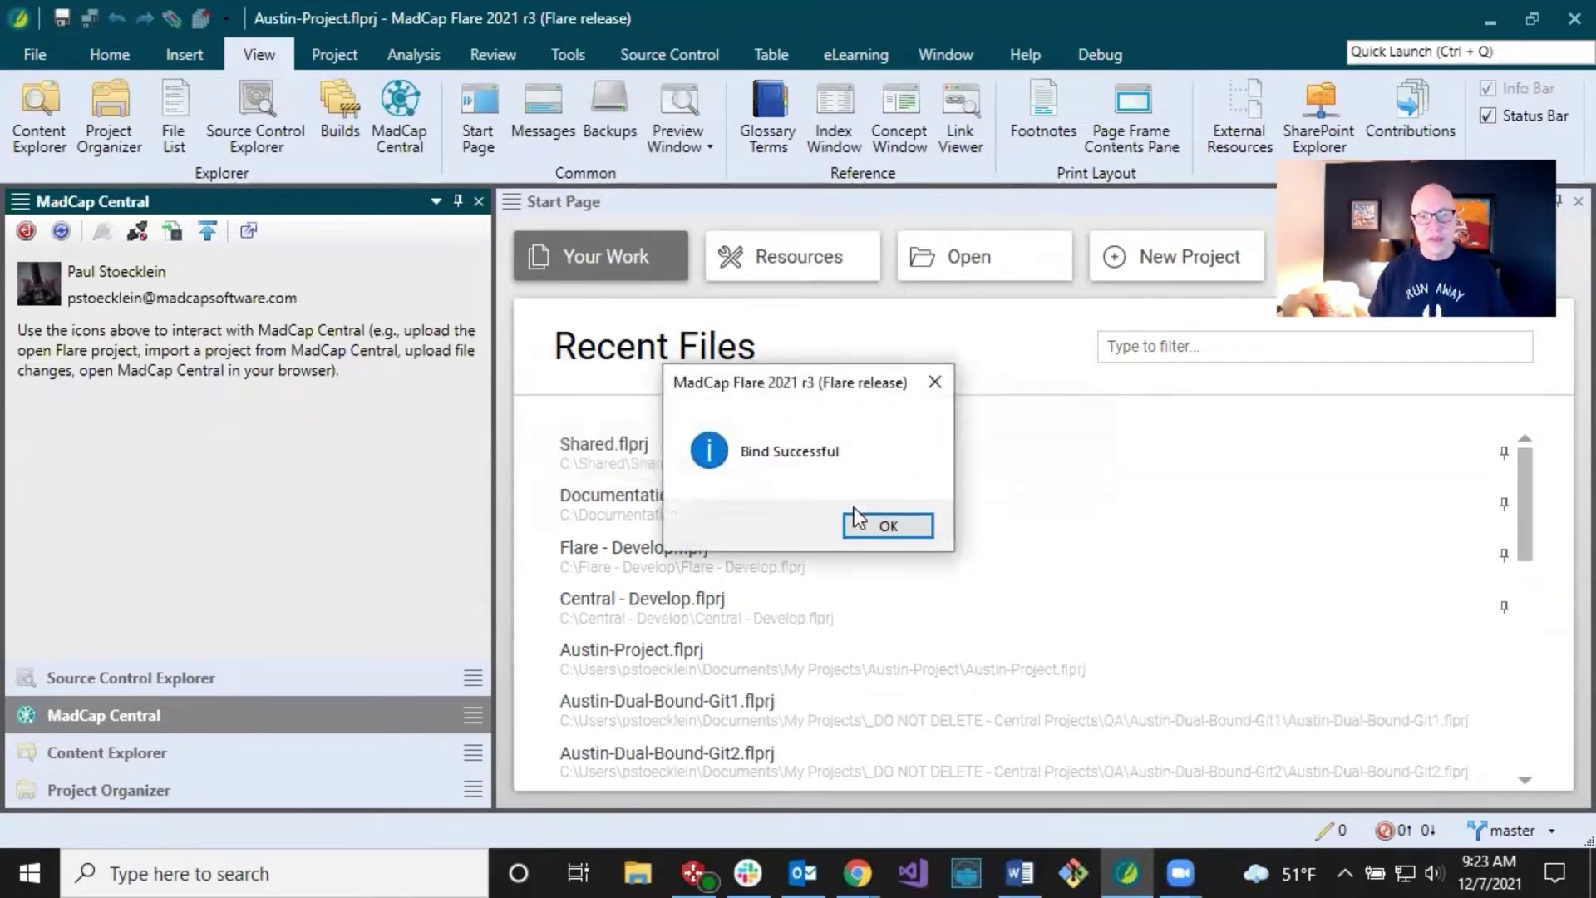
{"action": "left_click", "coordinate": [876, 525]}
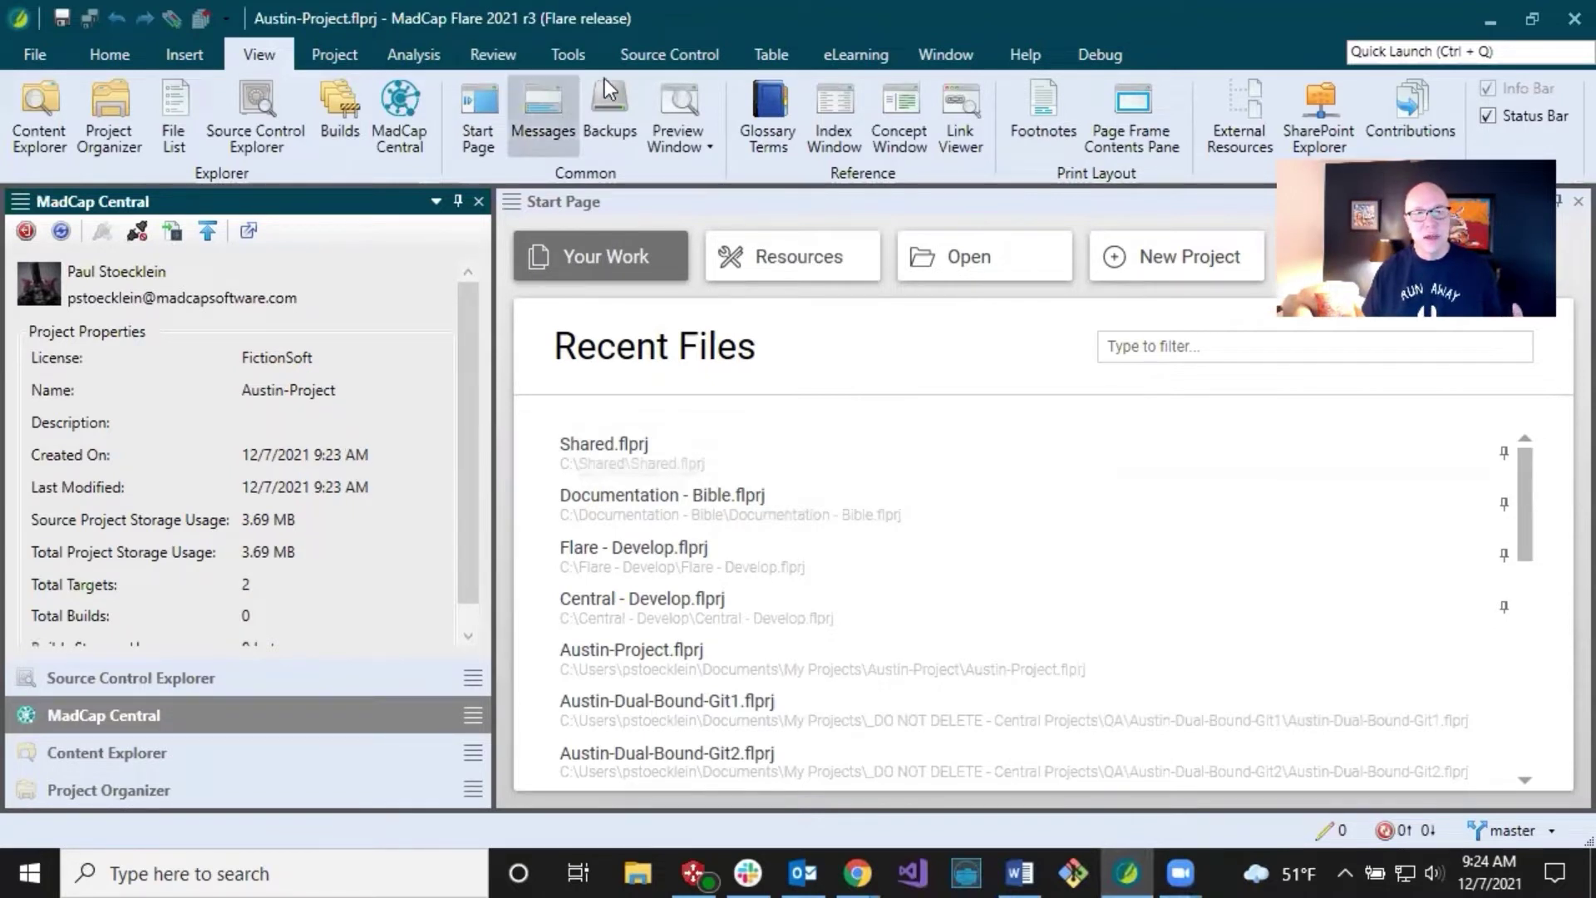
- Start a push of the master branch and inspect the remote repositories available for it
{"action": "left_click", "coordinate": [680, 45]}
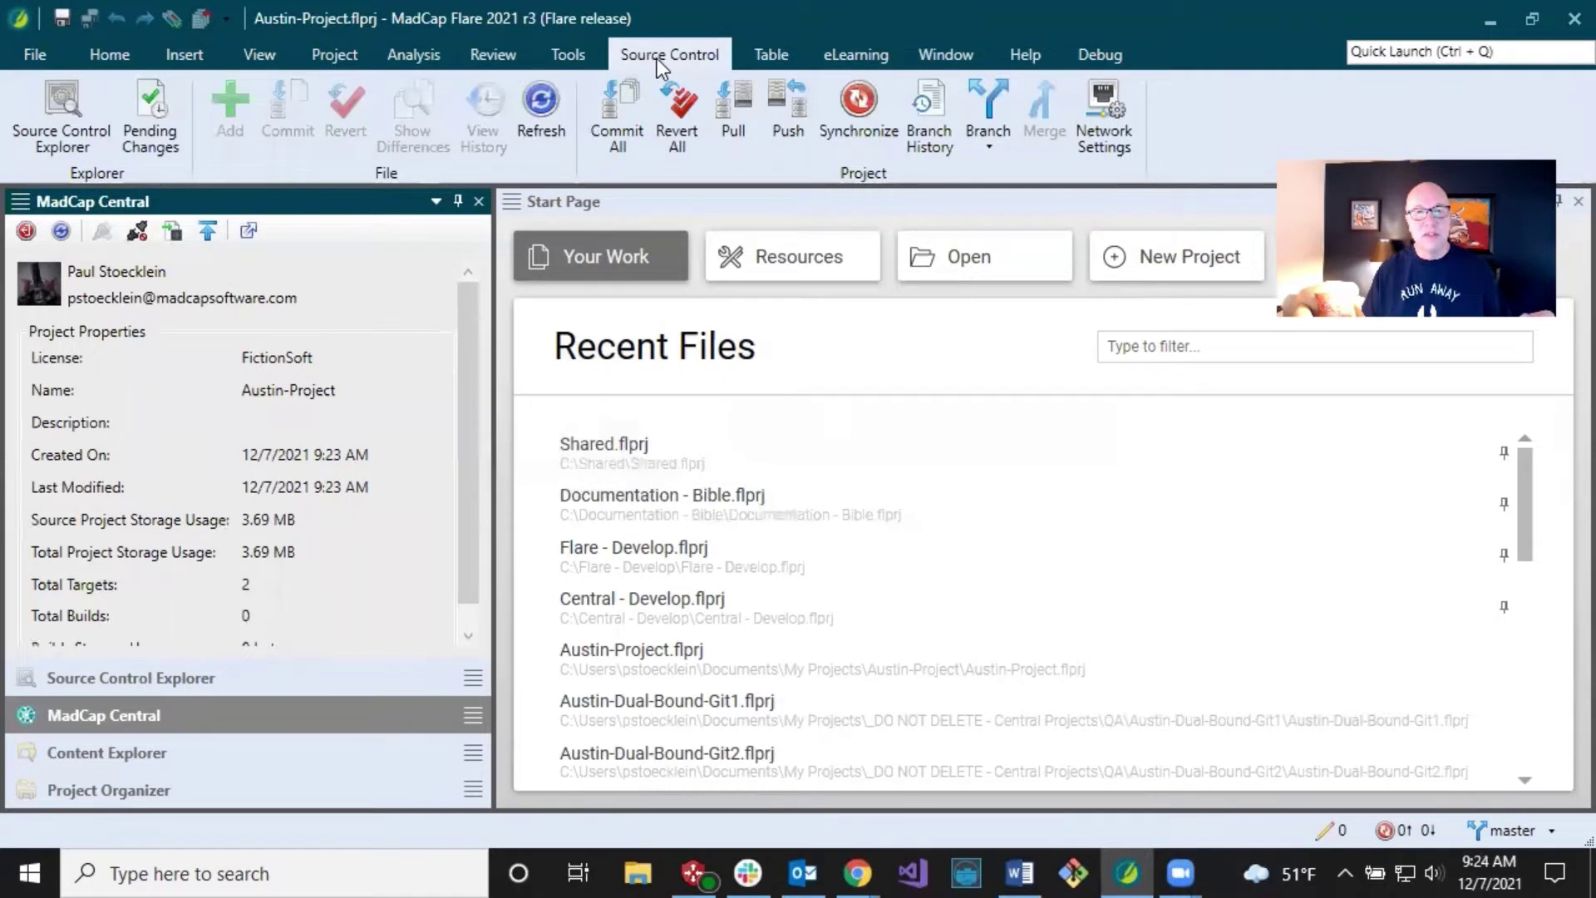
{"action": "left_click", "coordinate": [796, 131]}
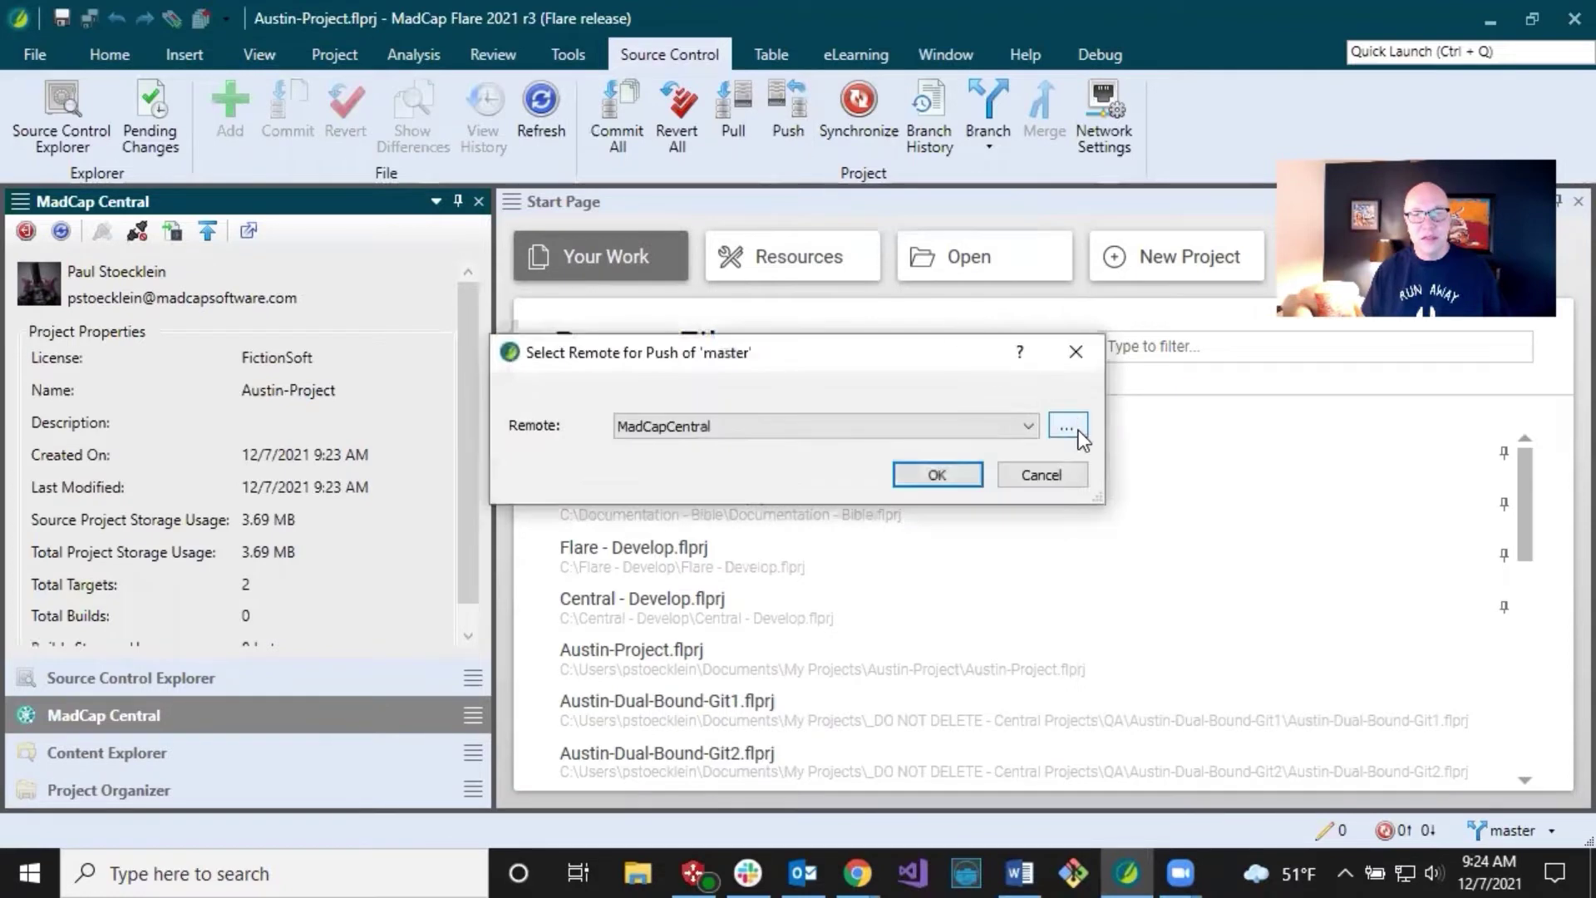
{"action": "left_click", "coordinate": [1079, 431]}
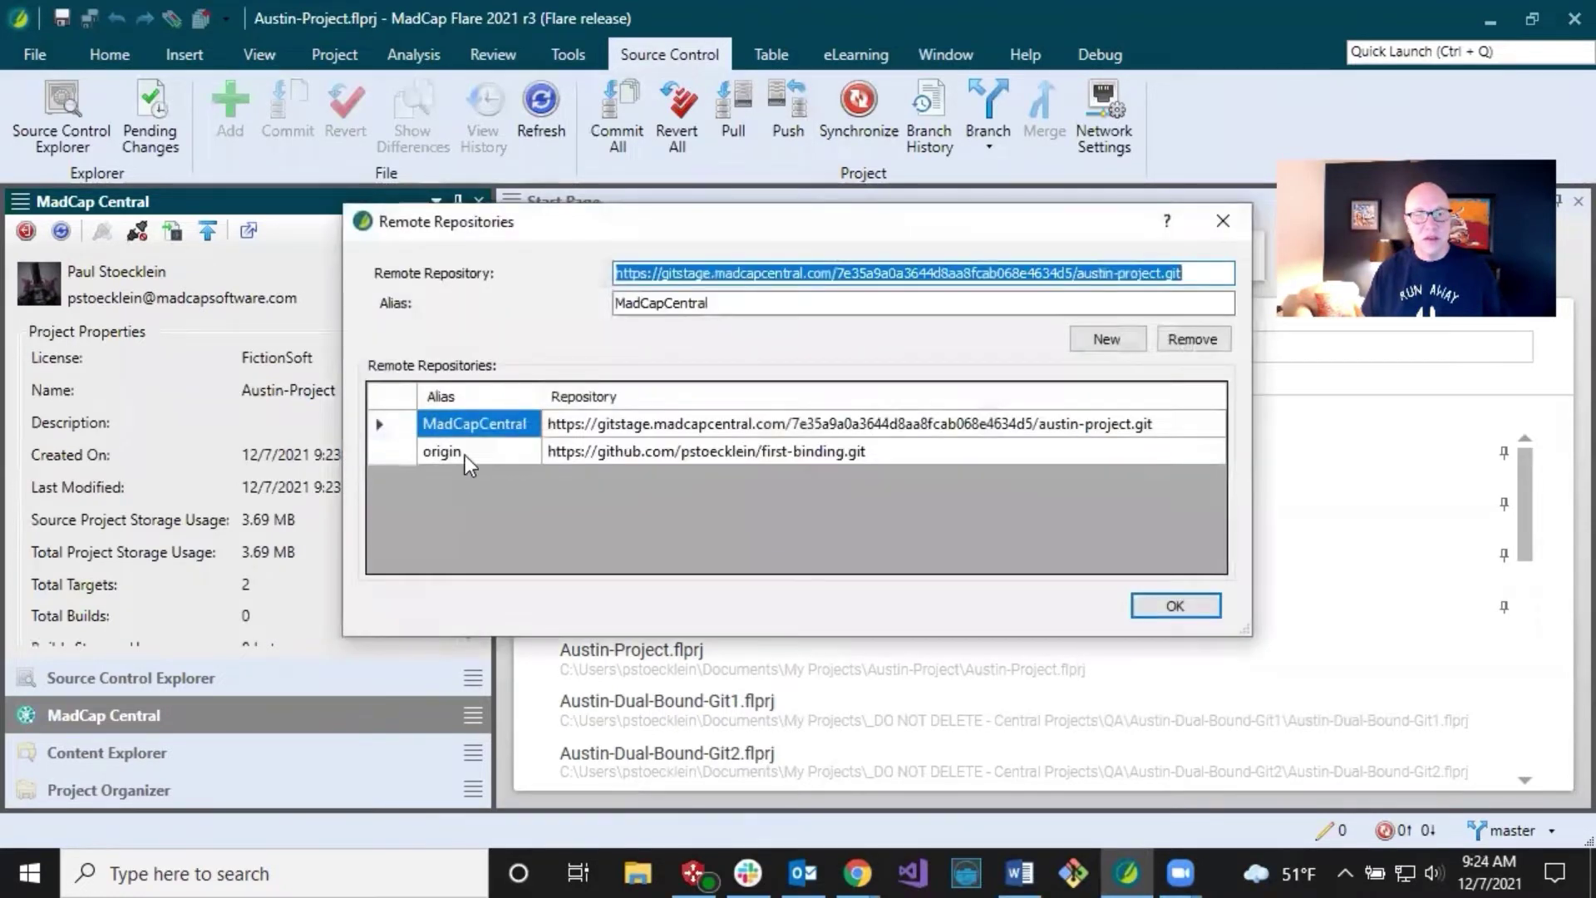
{"action": "left_click", "coordinate": [465, 453]}
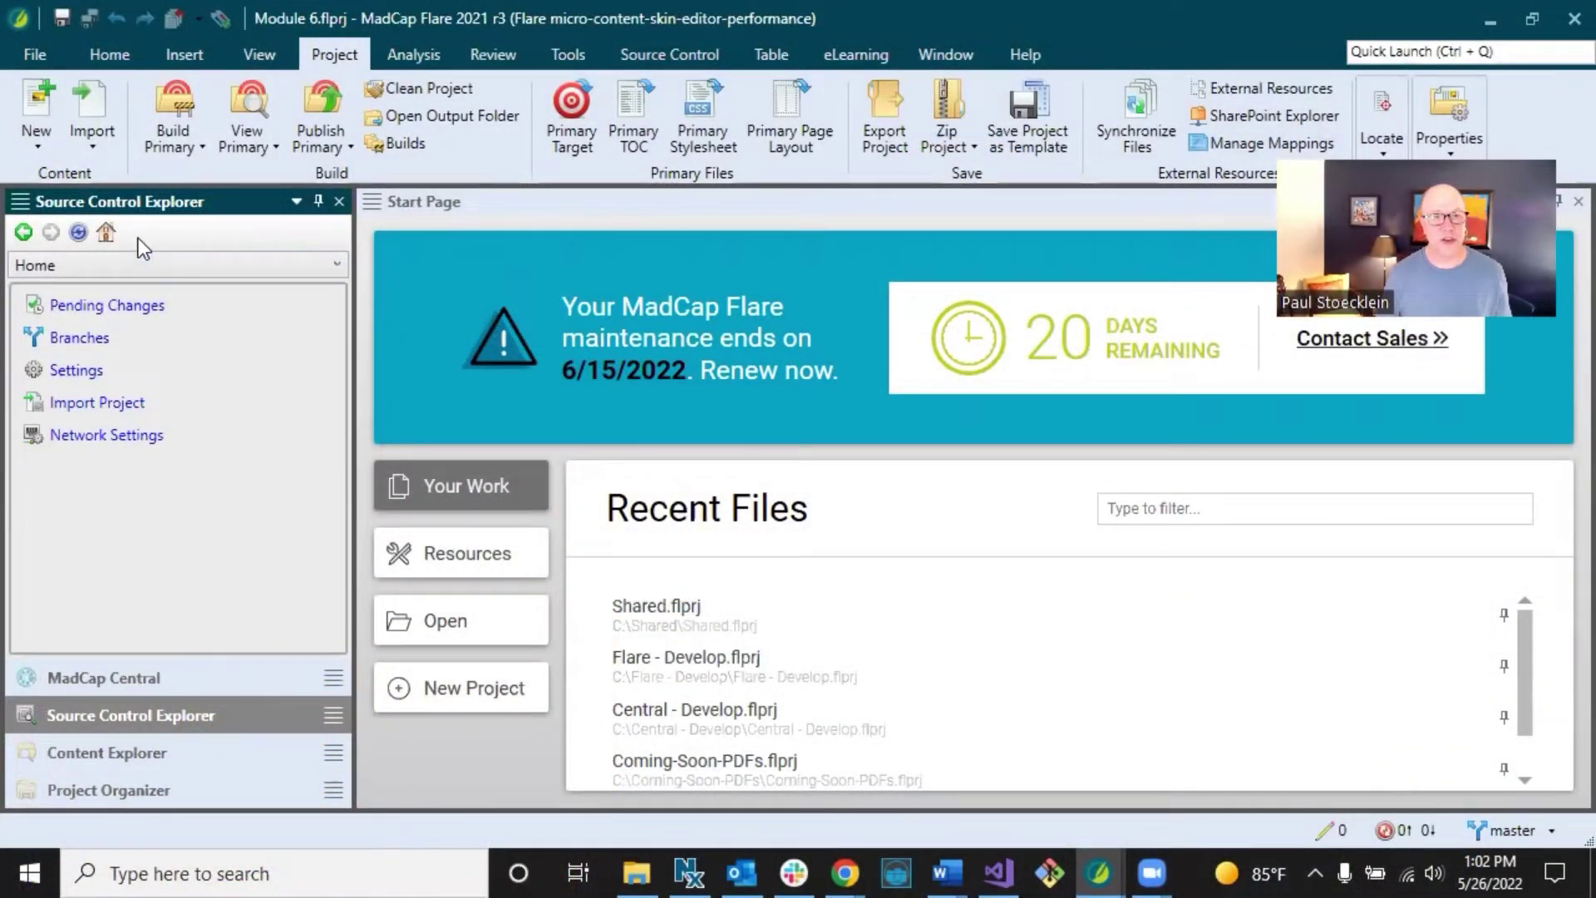
- Review the Git provider and its remote repositories in the Source Control Explorer settings of Module 6
{"action": "left_click", "coordinate": [70, 372]}
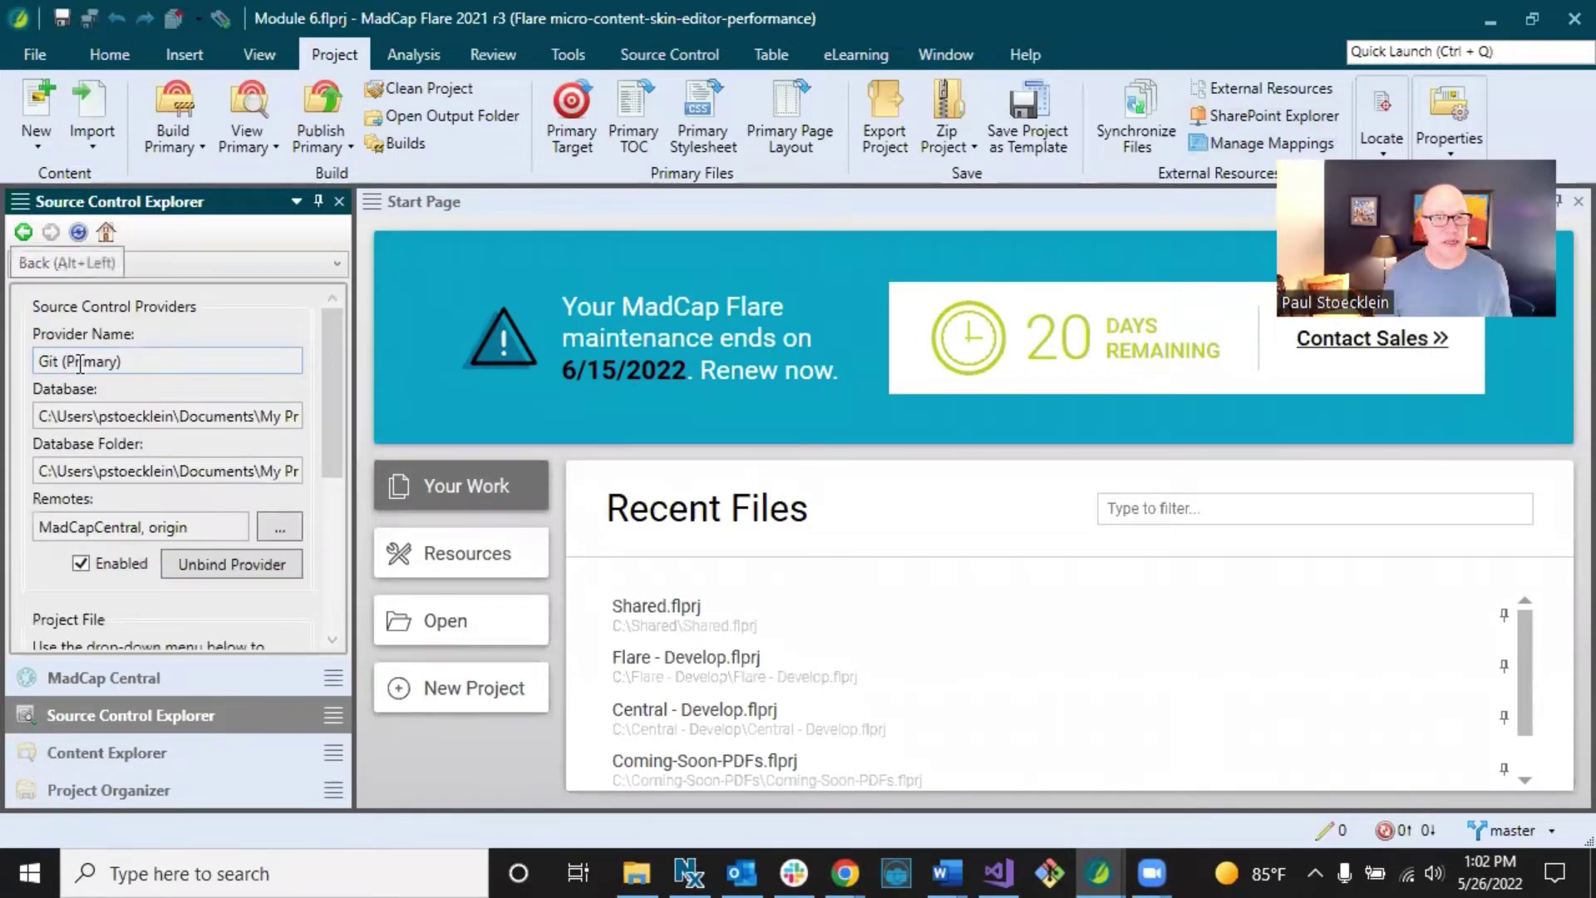
{"action": "double_click", "coordinate": [174, 526]}
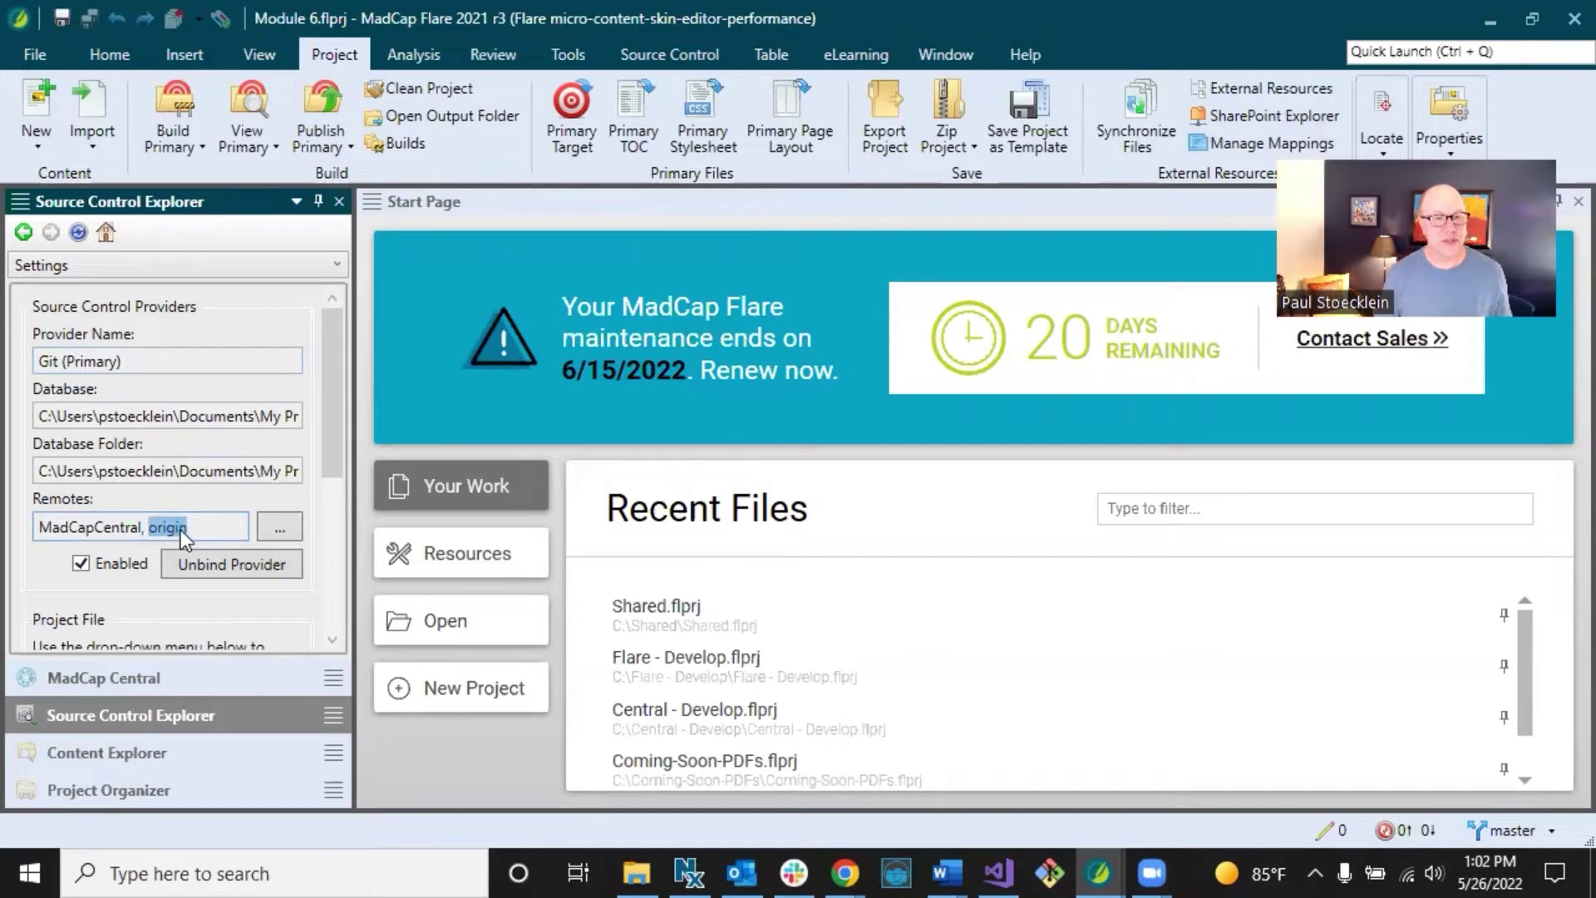
{"action": "double_click", "coordinate": [118, 527]}
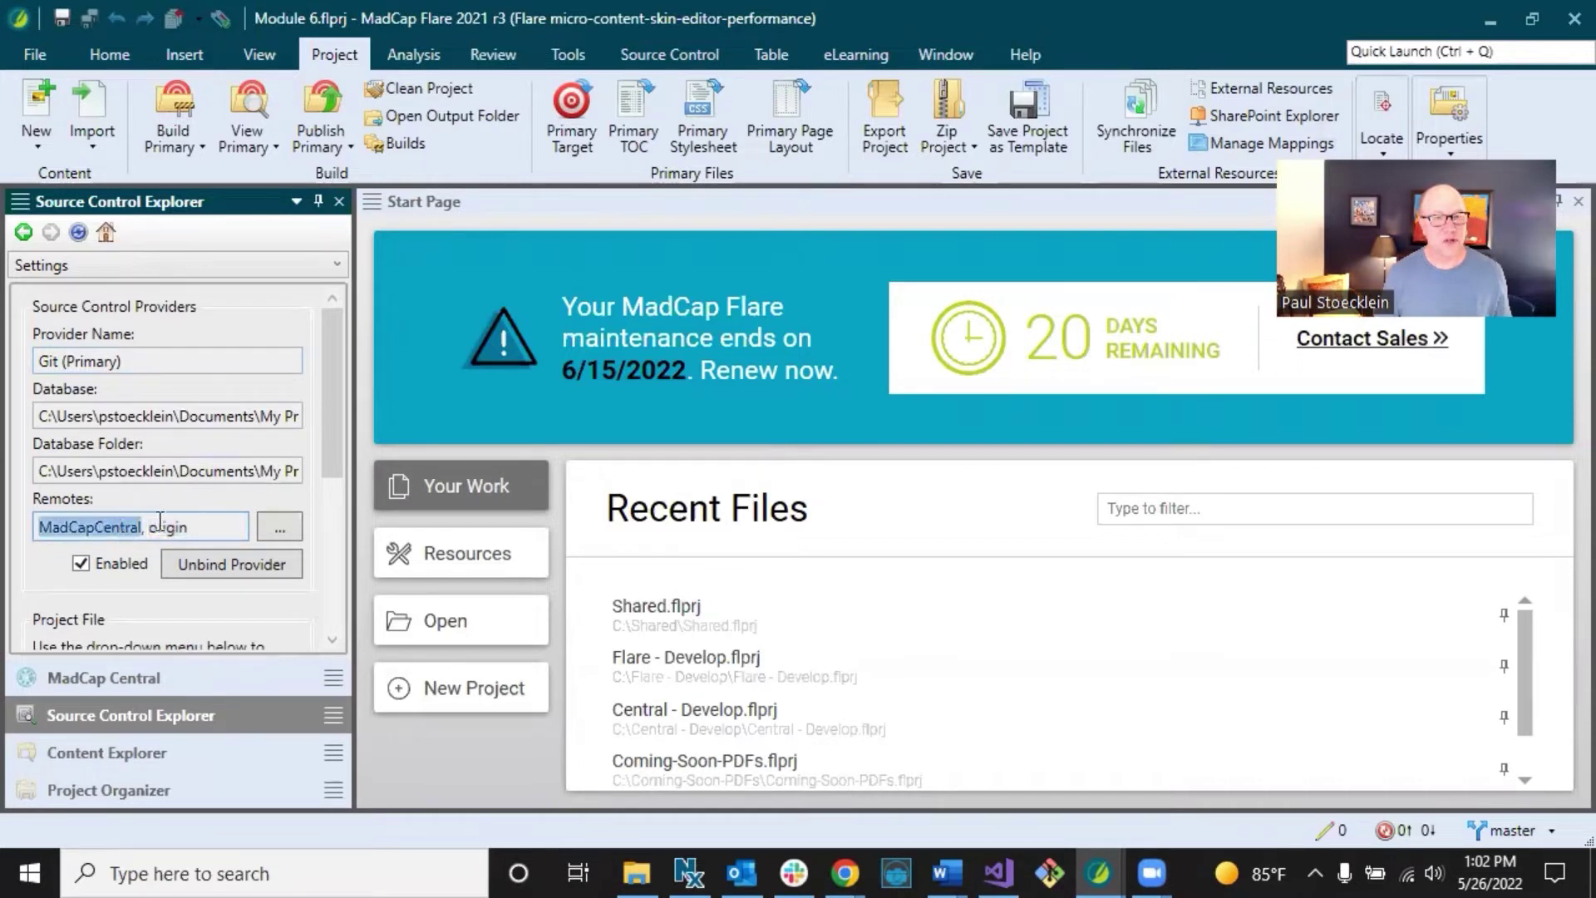
{"action": "left_click", "coordinate": [281, 527]}
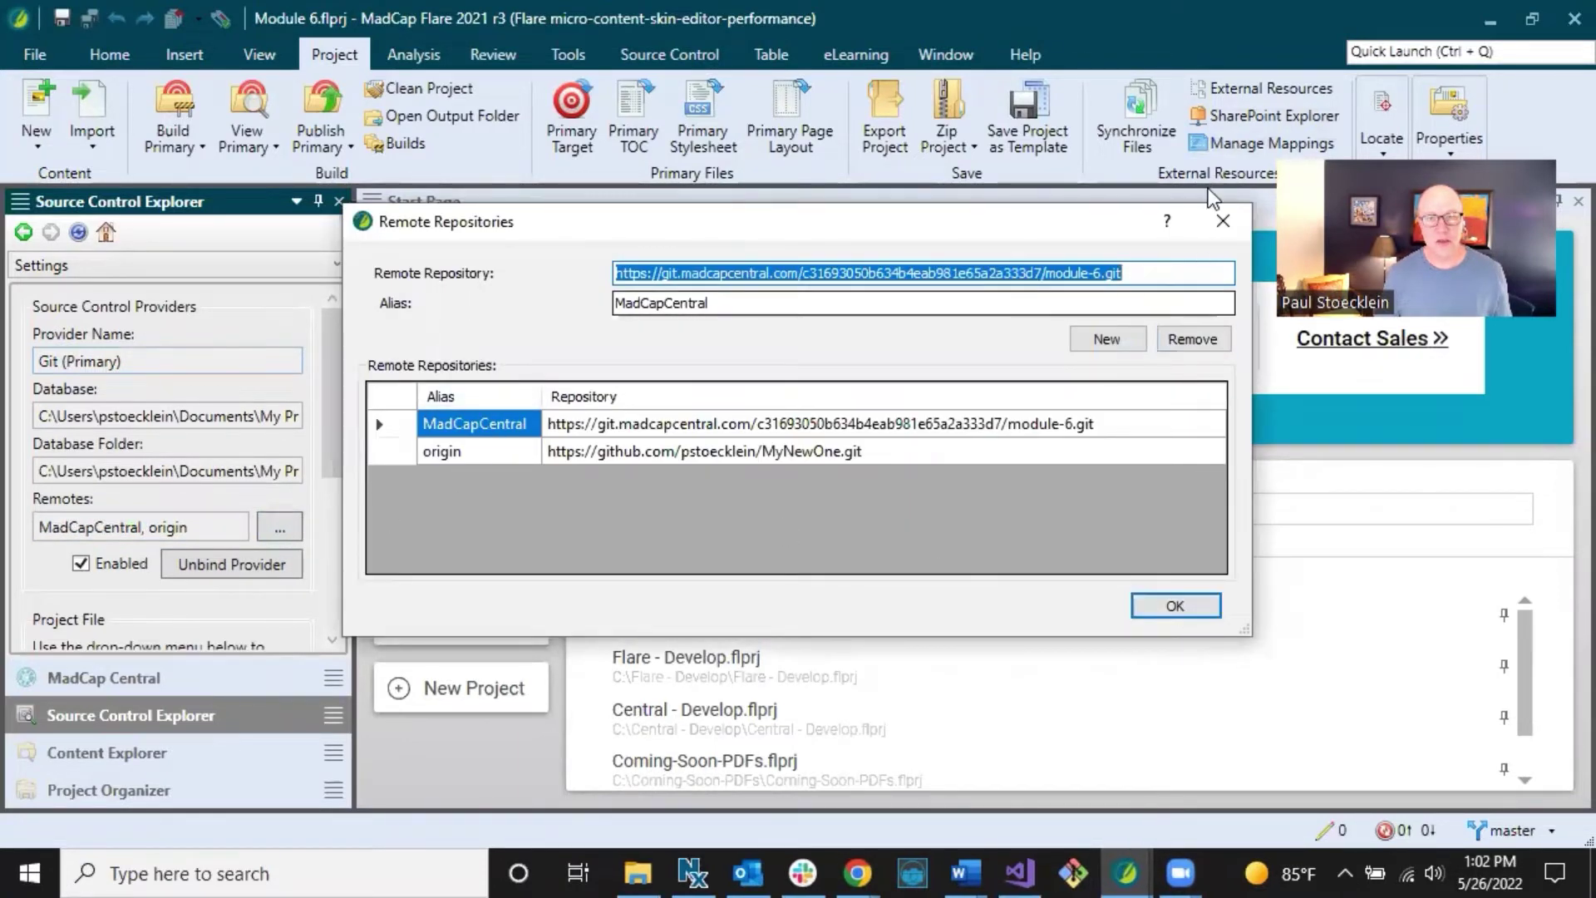
{"action": "left_click", "coordinate": [1224, 219]}
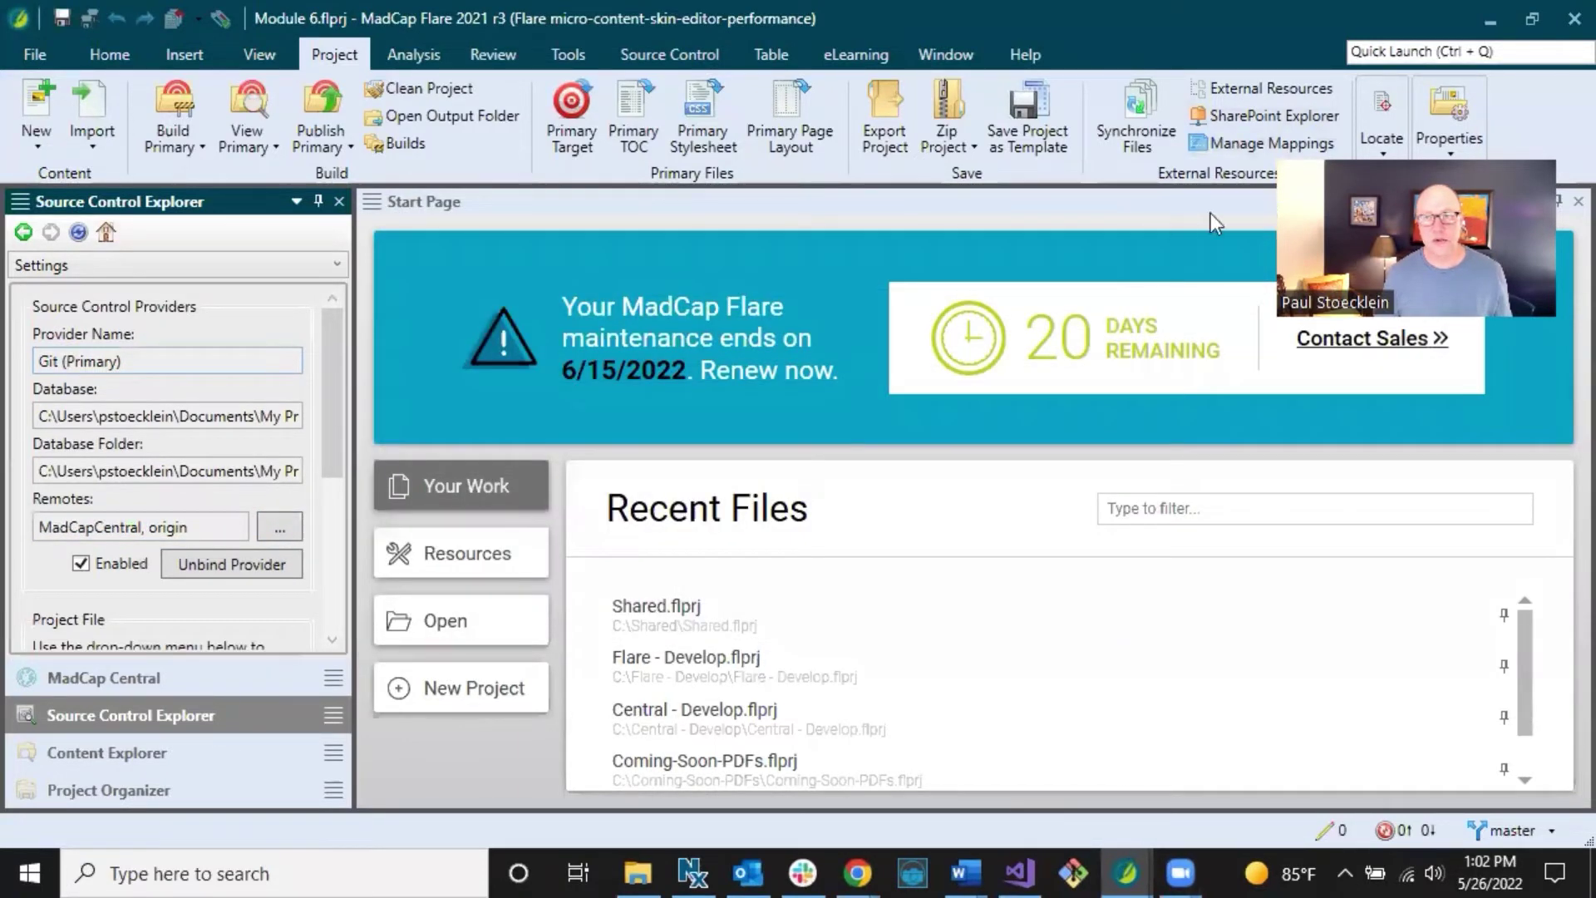
- Examine the source control provider and remote repositories in Module 6's project properties, closing them without changes
{"action": "left_click", "coordinate": [1449, 125]}
{"action": "left_click", "coordinate": [1448, 228]}
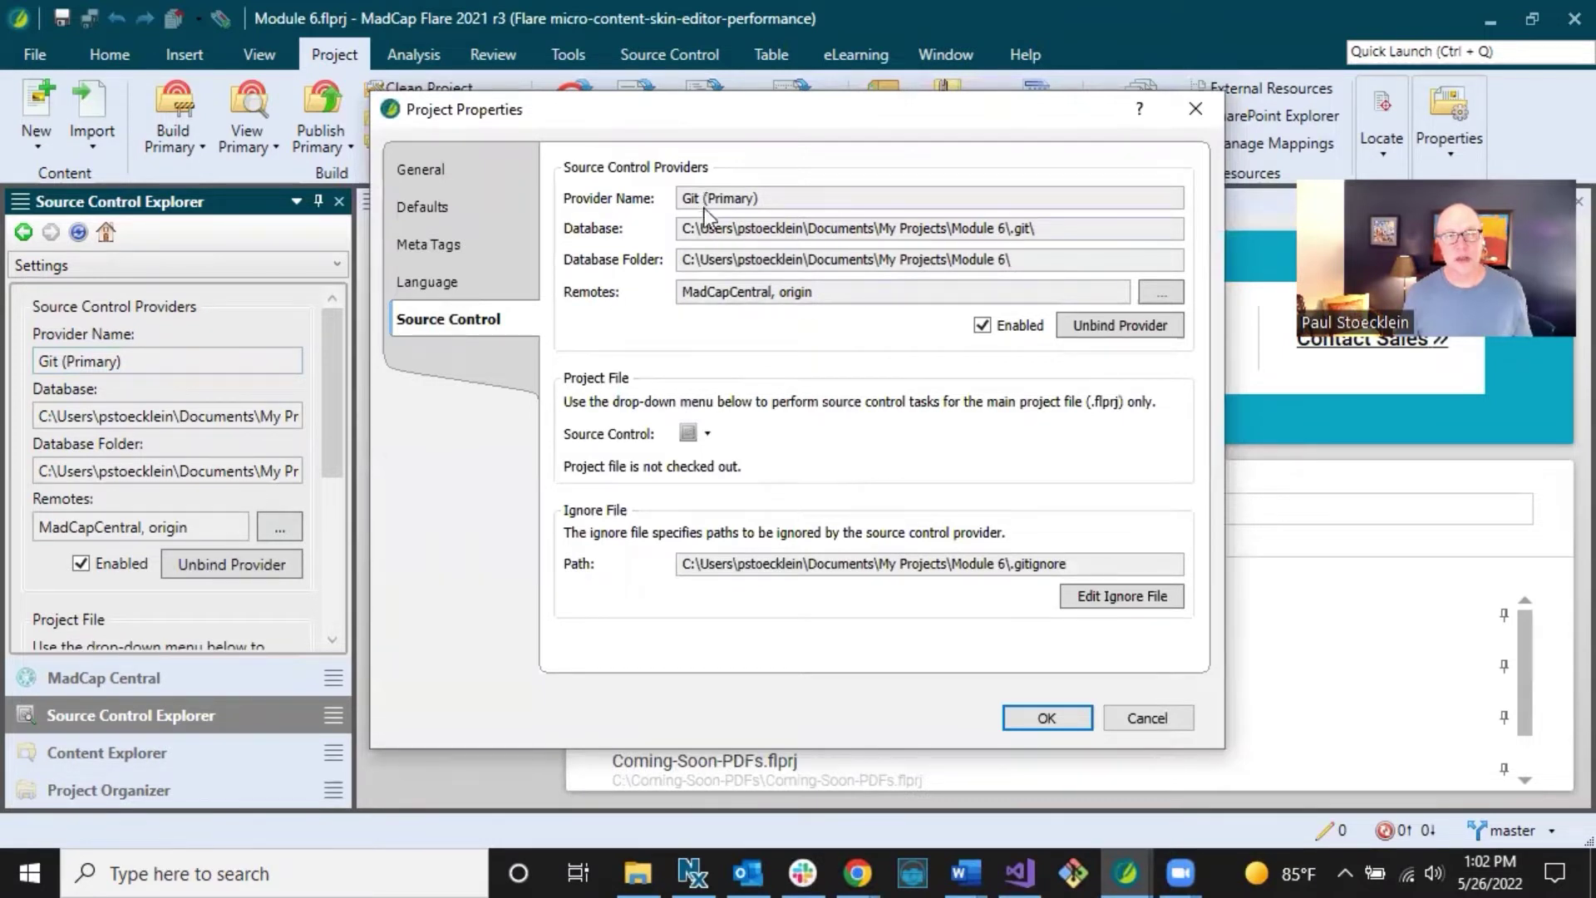
{"action": "double_click", "coordinate": [798, 292]}
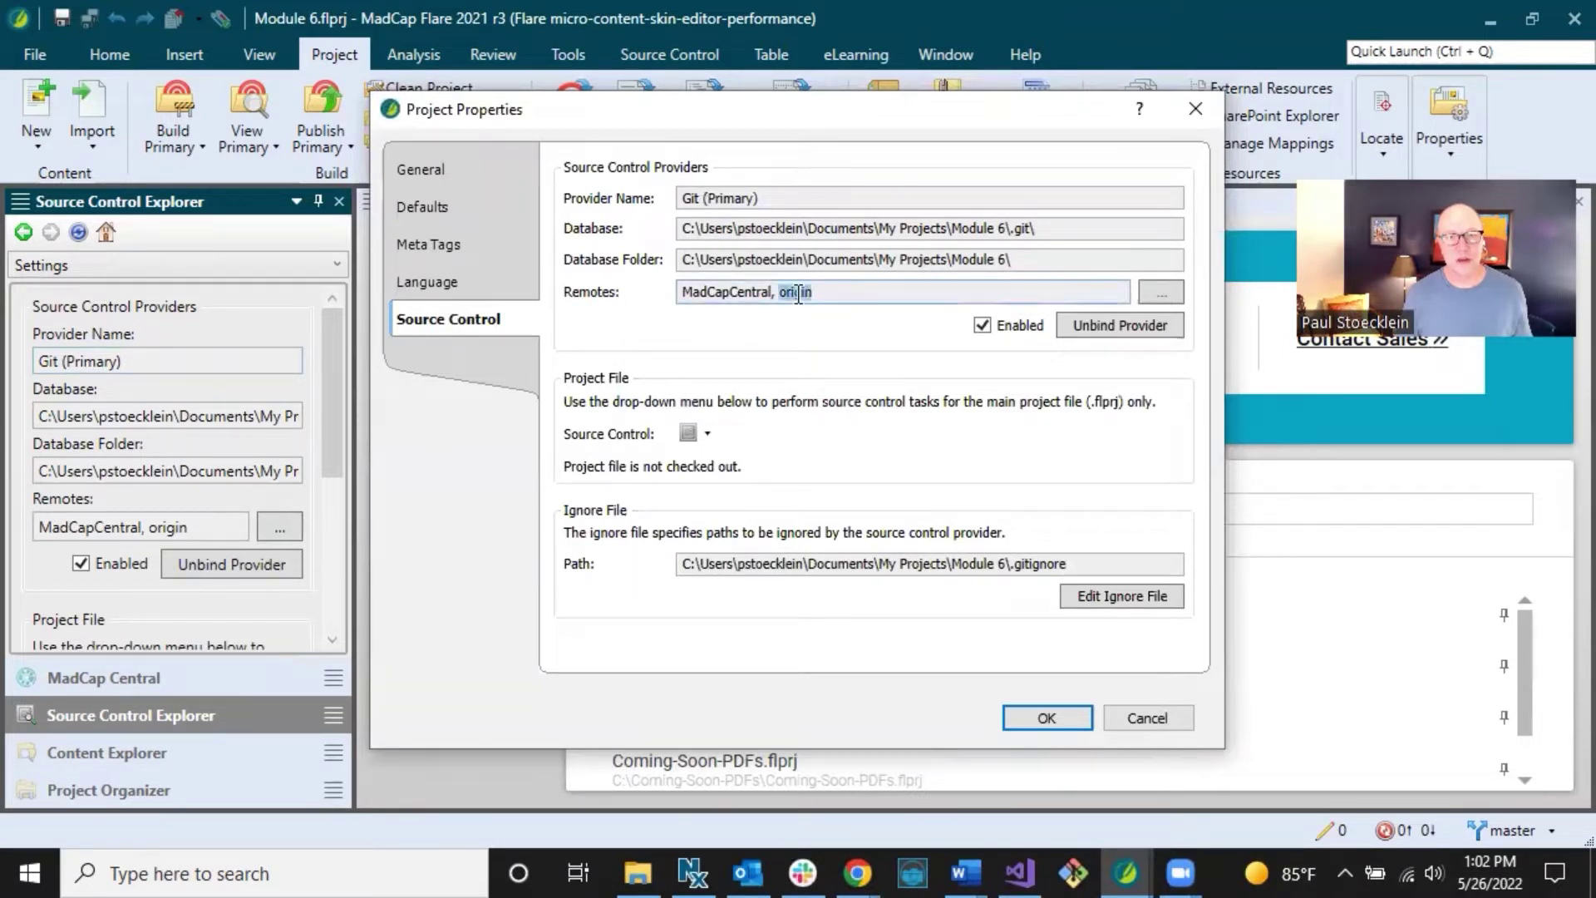
{"action": "double_click", "coordinate": [736, 296]}
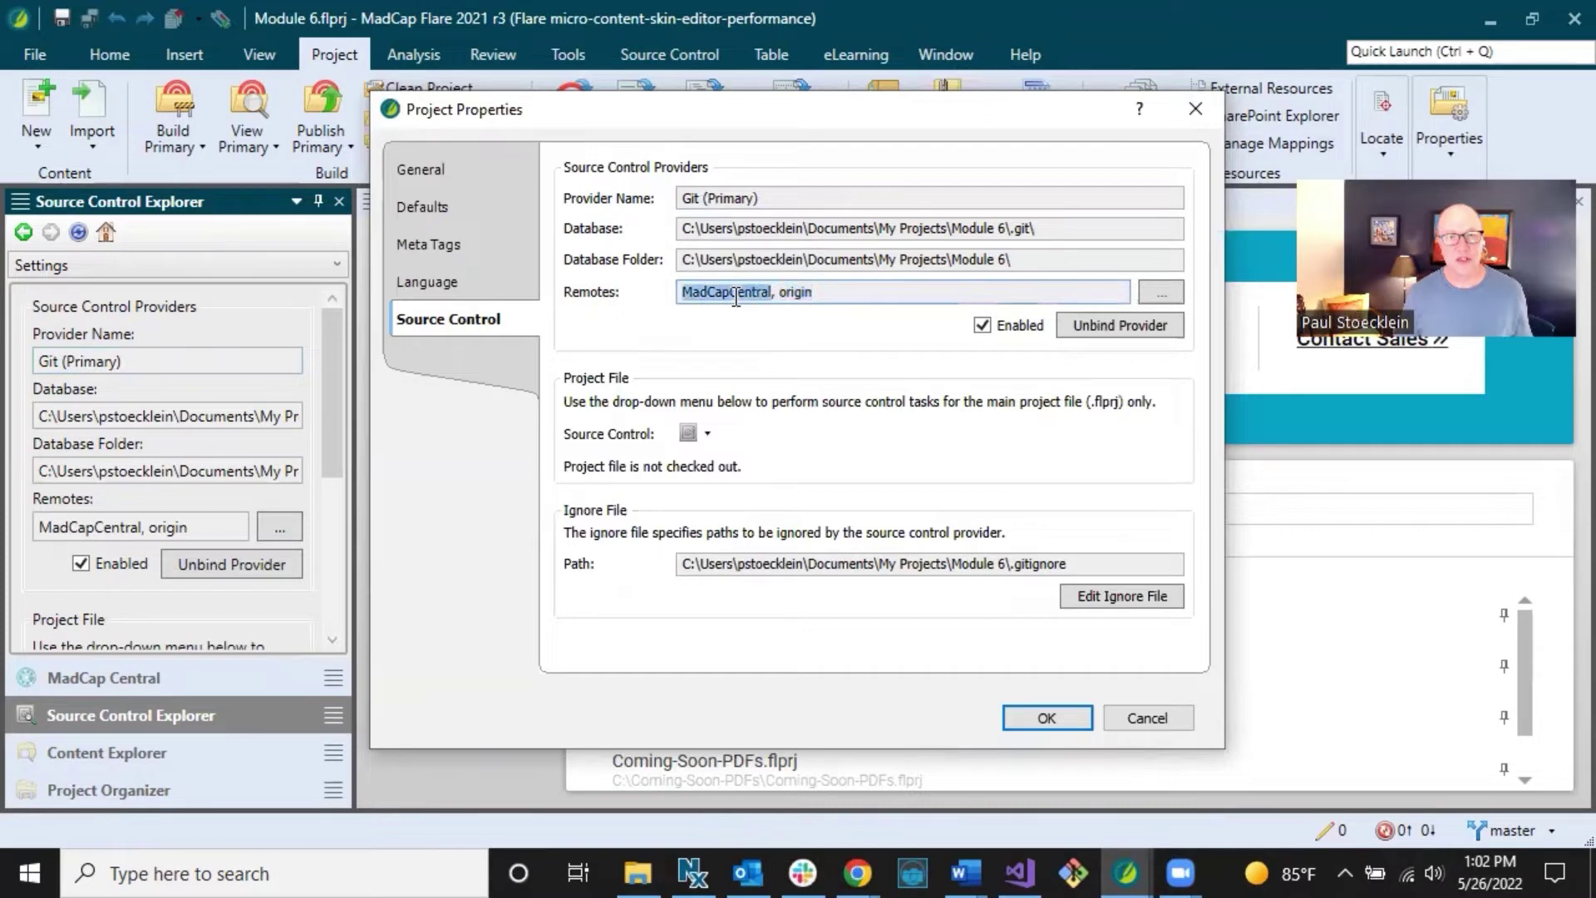
{"action": "left_click_drag", "start_coordinate": [724, 202], "coordinate": [665, 204]}
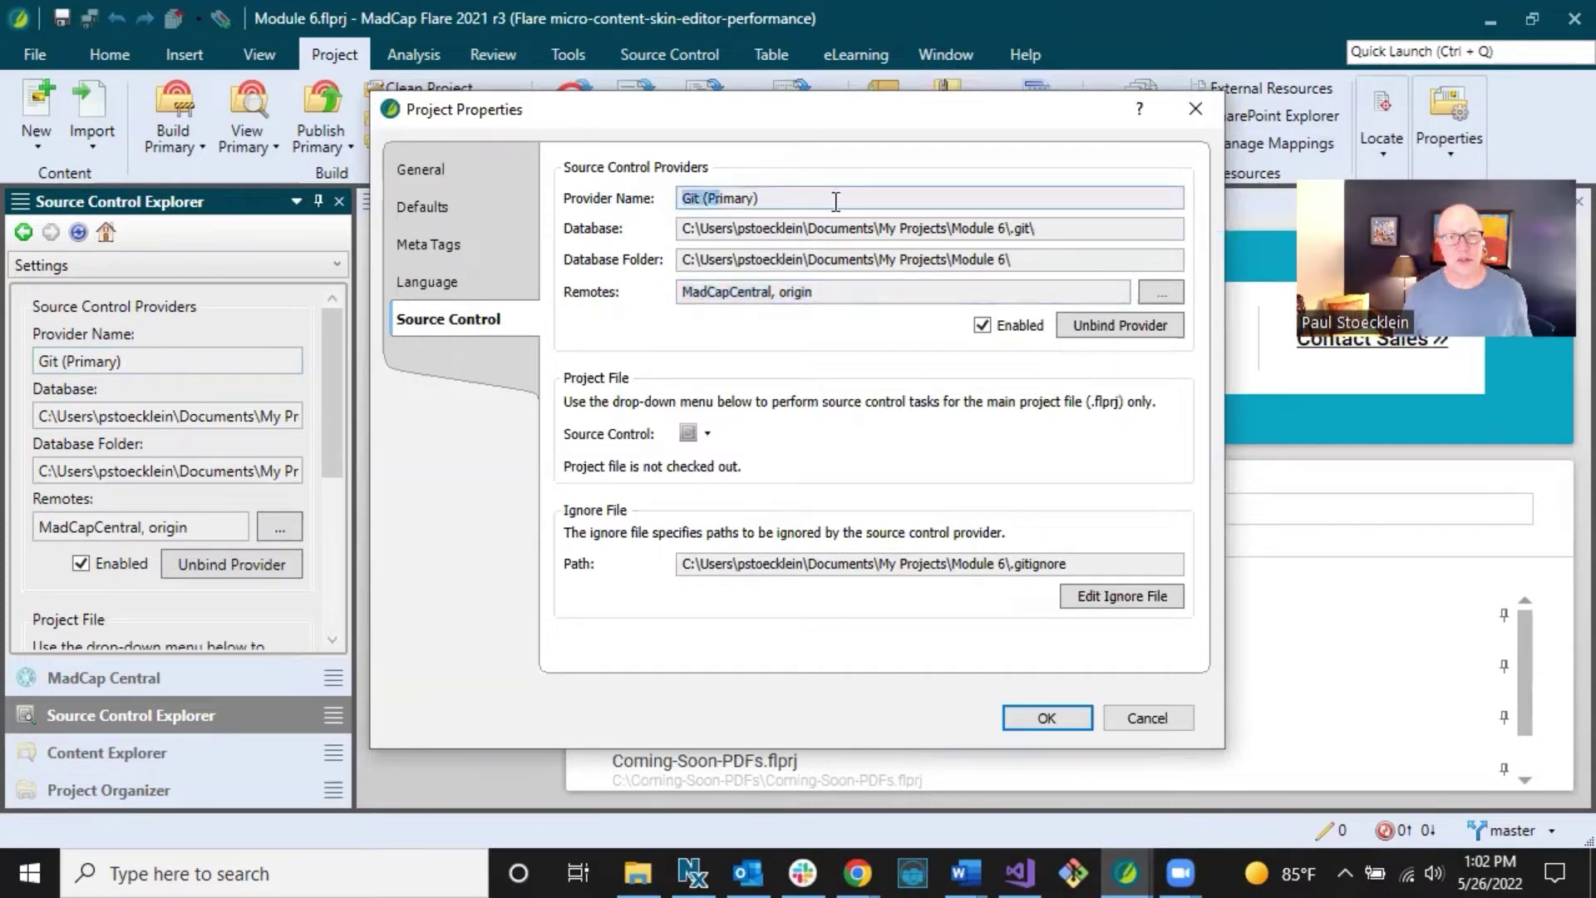
{"action": "left_click", "coordinate": [1163, 292]}
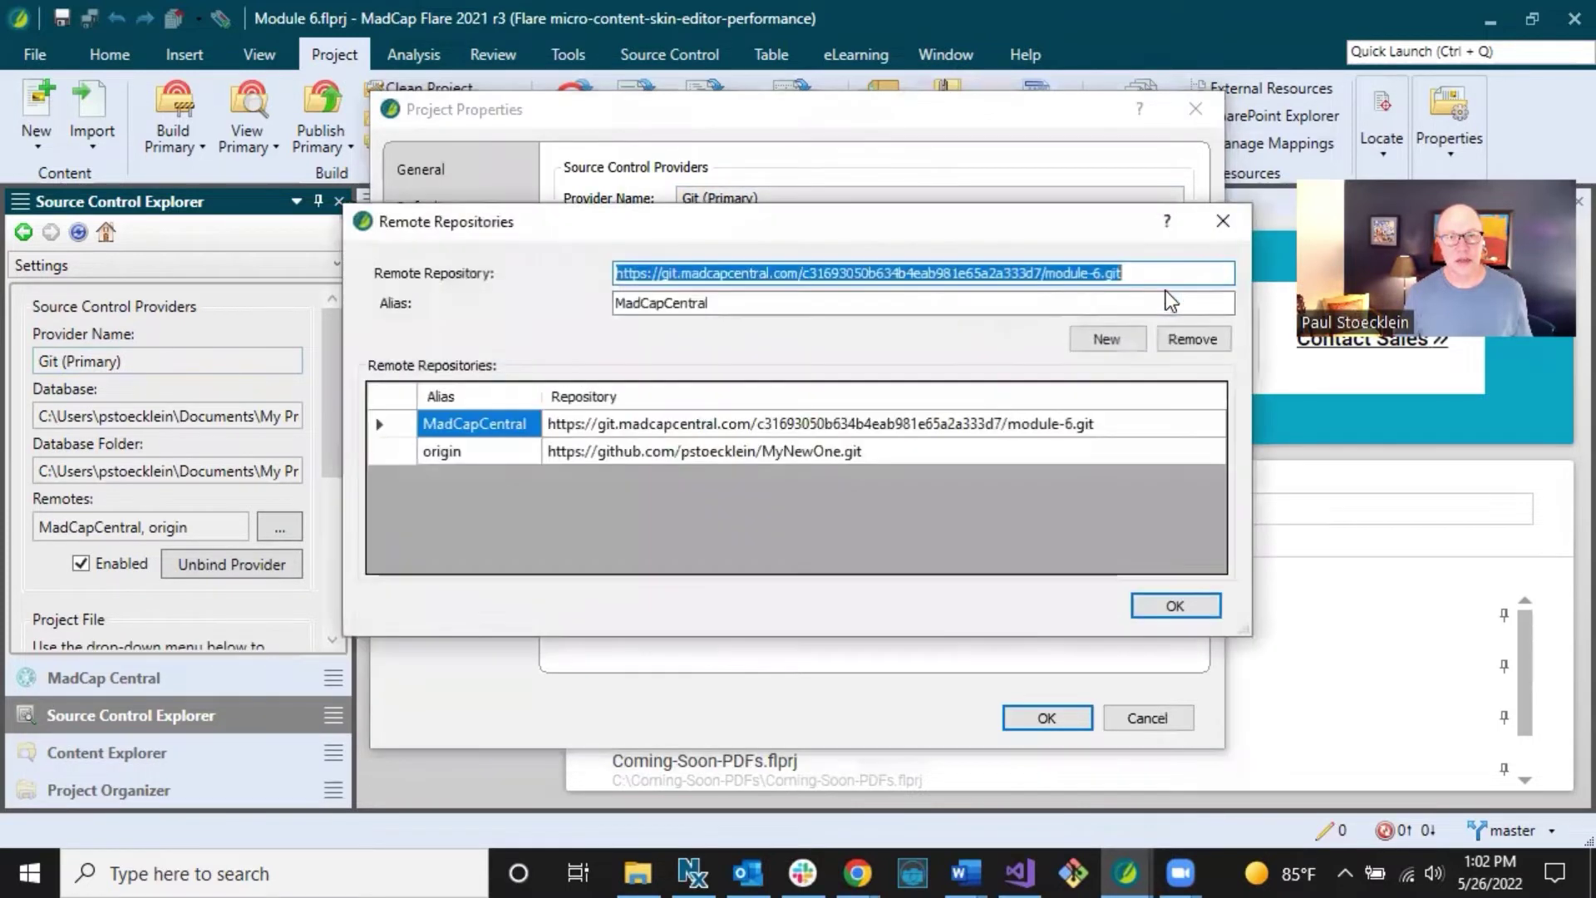
{"action": "left_click", "coordinate": [1229, 225]}
{"action": "left_click", "coordinate": [1147, 717]}
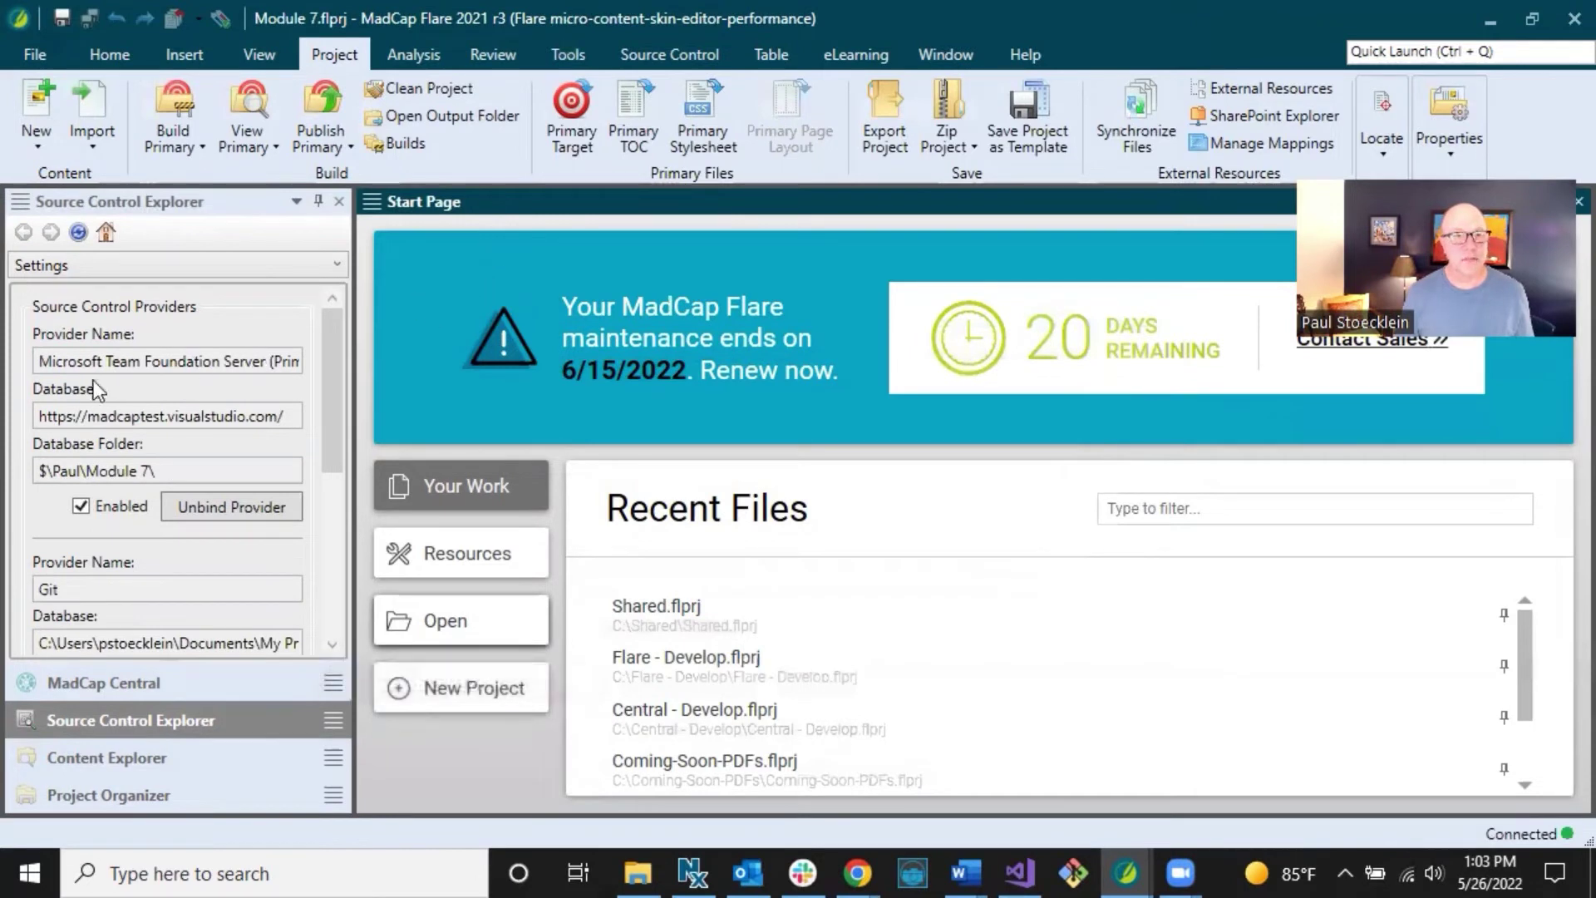
- Review both source control providers in the Source Control Explorer settings of Module 7
{"action": "left_click_drag", "start_coordinate": [77, 361], "coordinate": [220, 361]}
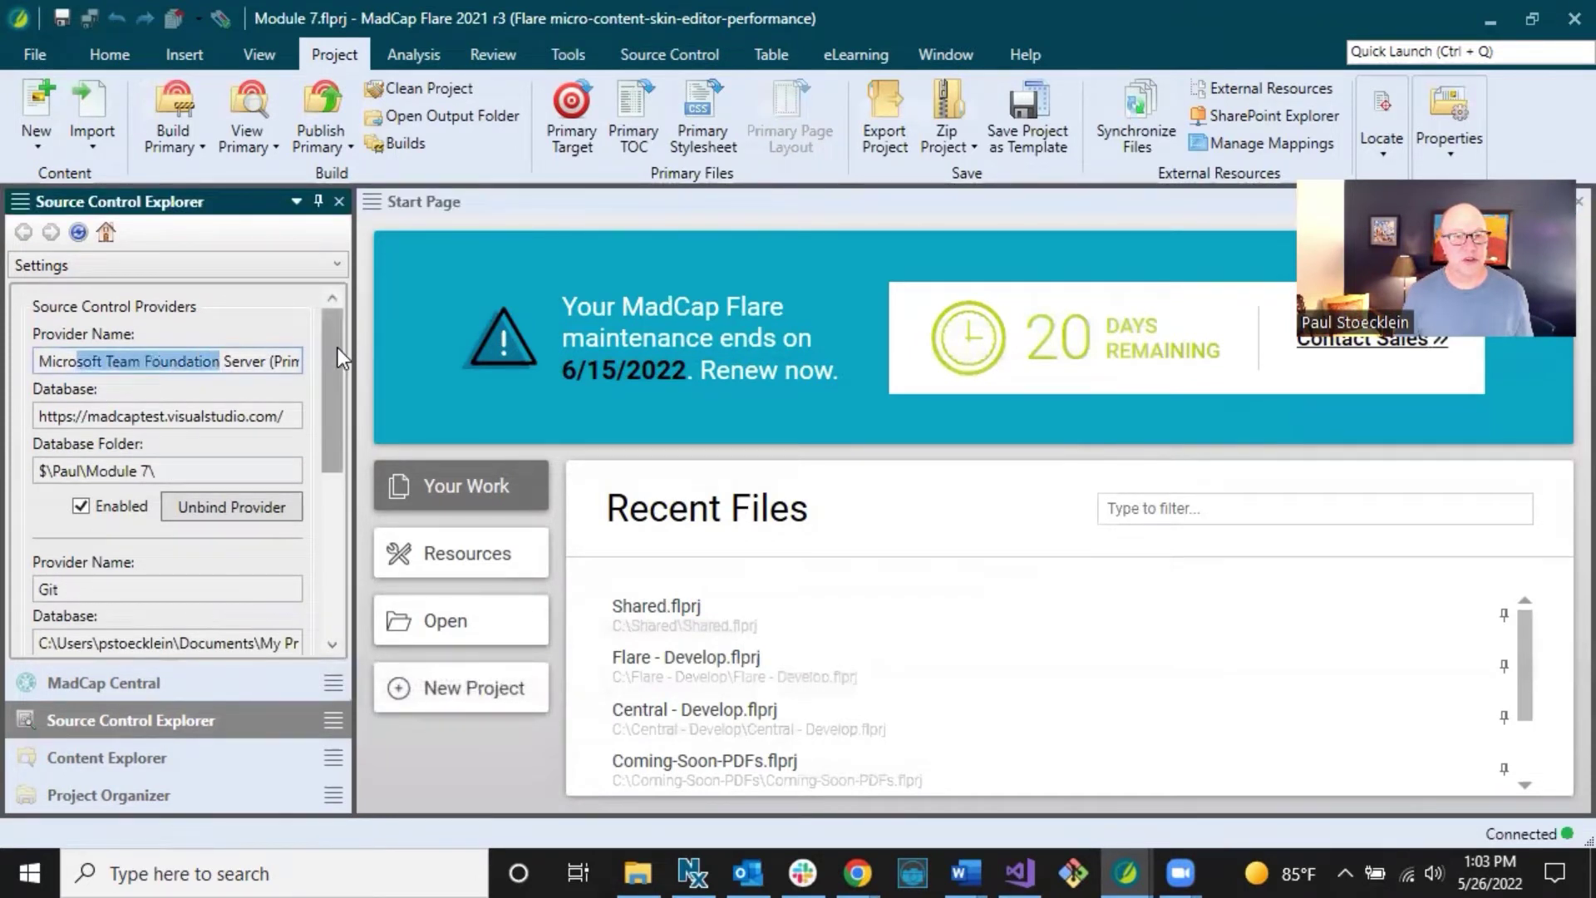
{"action": "left_click_drag", "start_coordinate": [337, 348], "coordinate": [341, 436]}
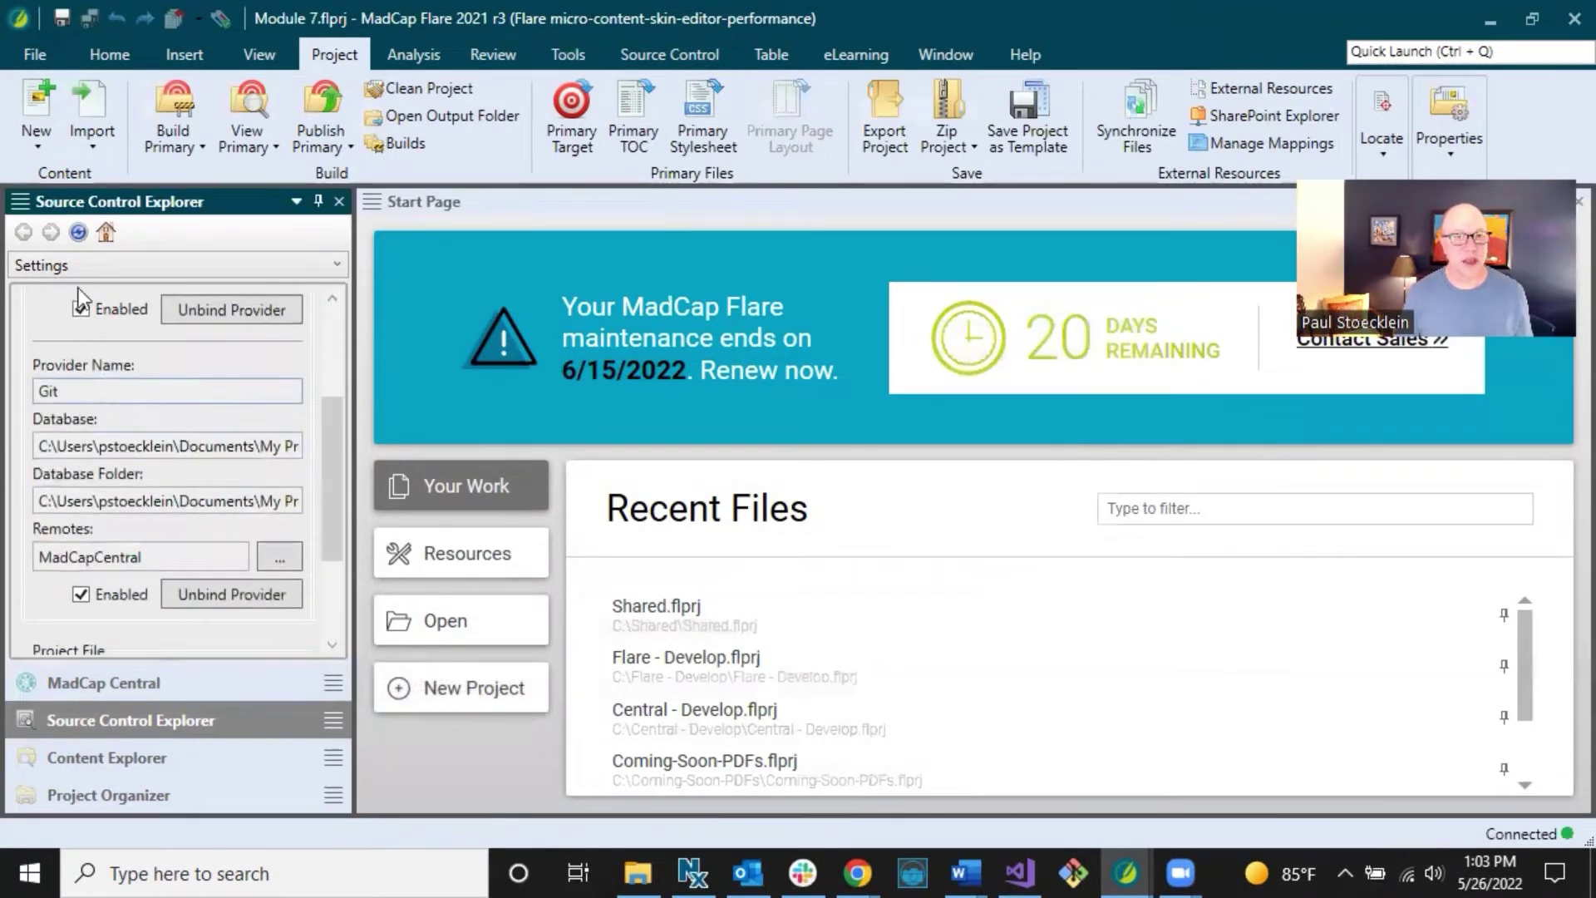
{"action": "left_click_drag", "start_coordinate": [341, 435], "coordinate": [385, 306]}
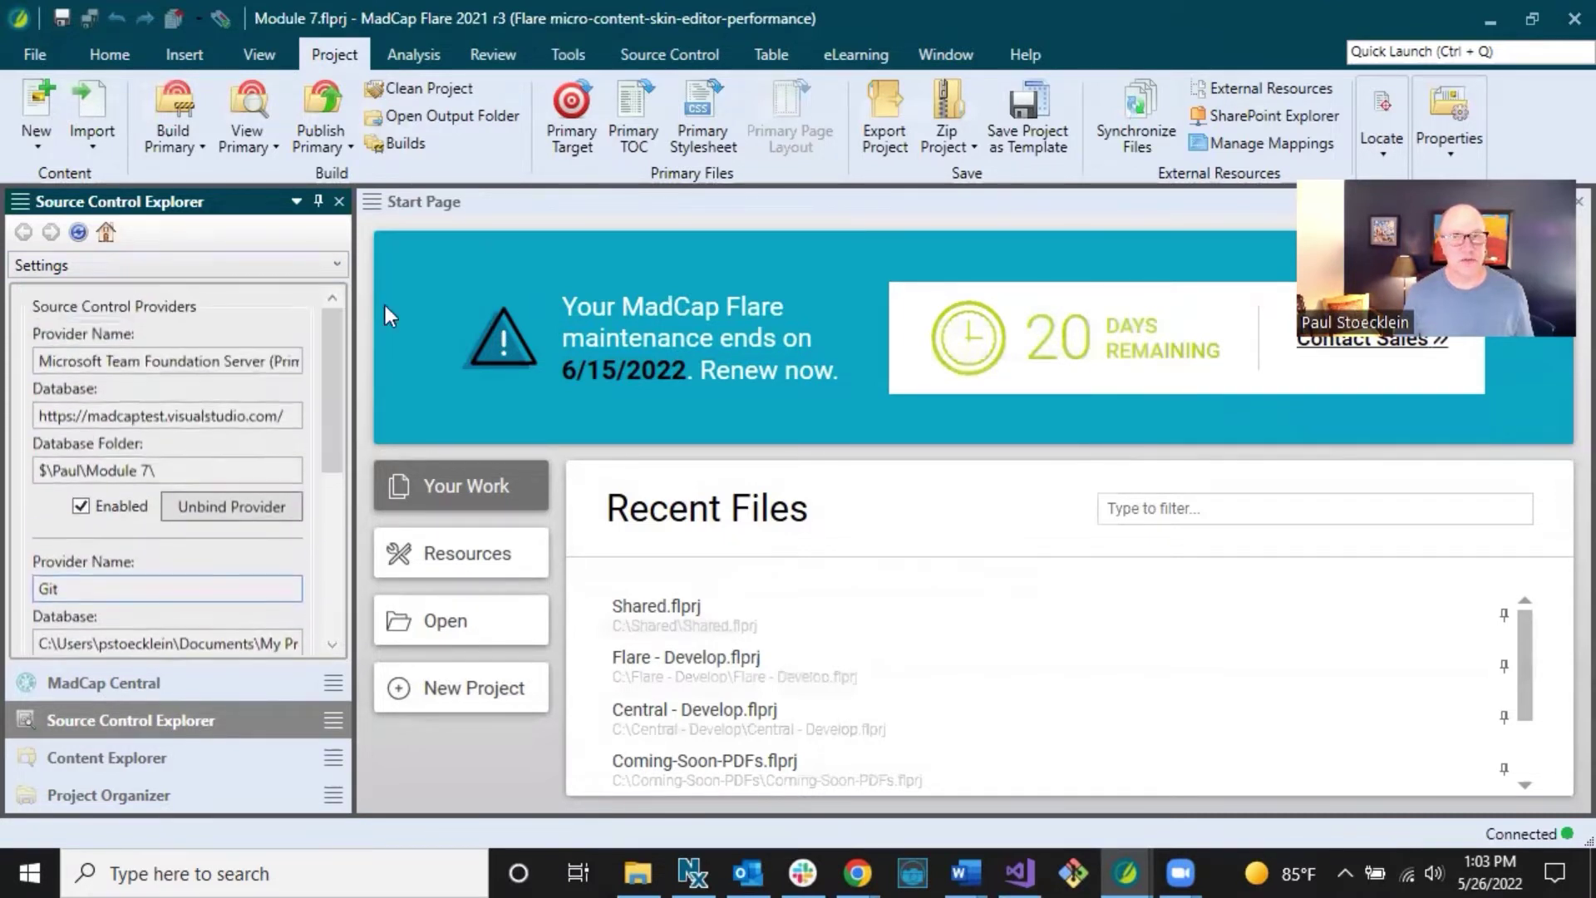
- Examine the primary and secondary source control providers in Module 7's project properties
{"action": "left_click", "coordinate": [1483, 141]}
{"action": "left_click", "coordinate": [1446, 214]}
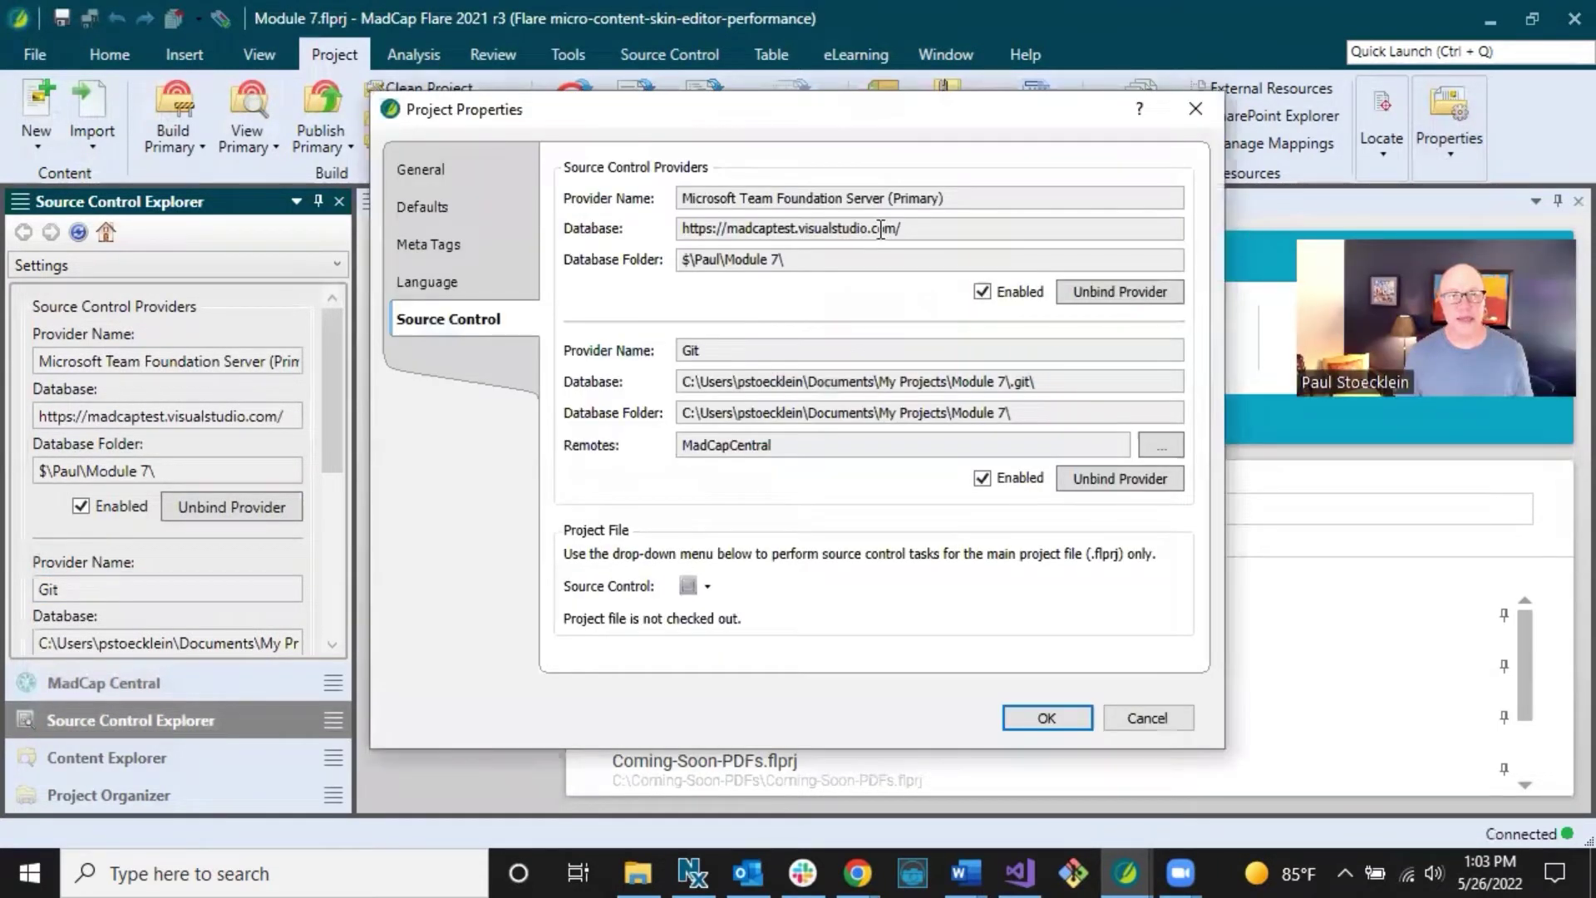
{"action": "left_click_drag", "start_coordinate": [682, 198], "coordinate": [898, 212]}
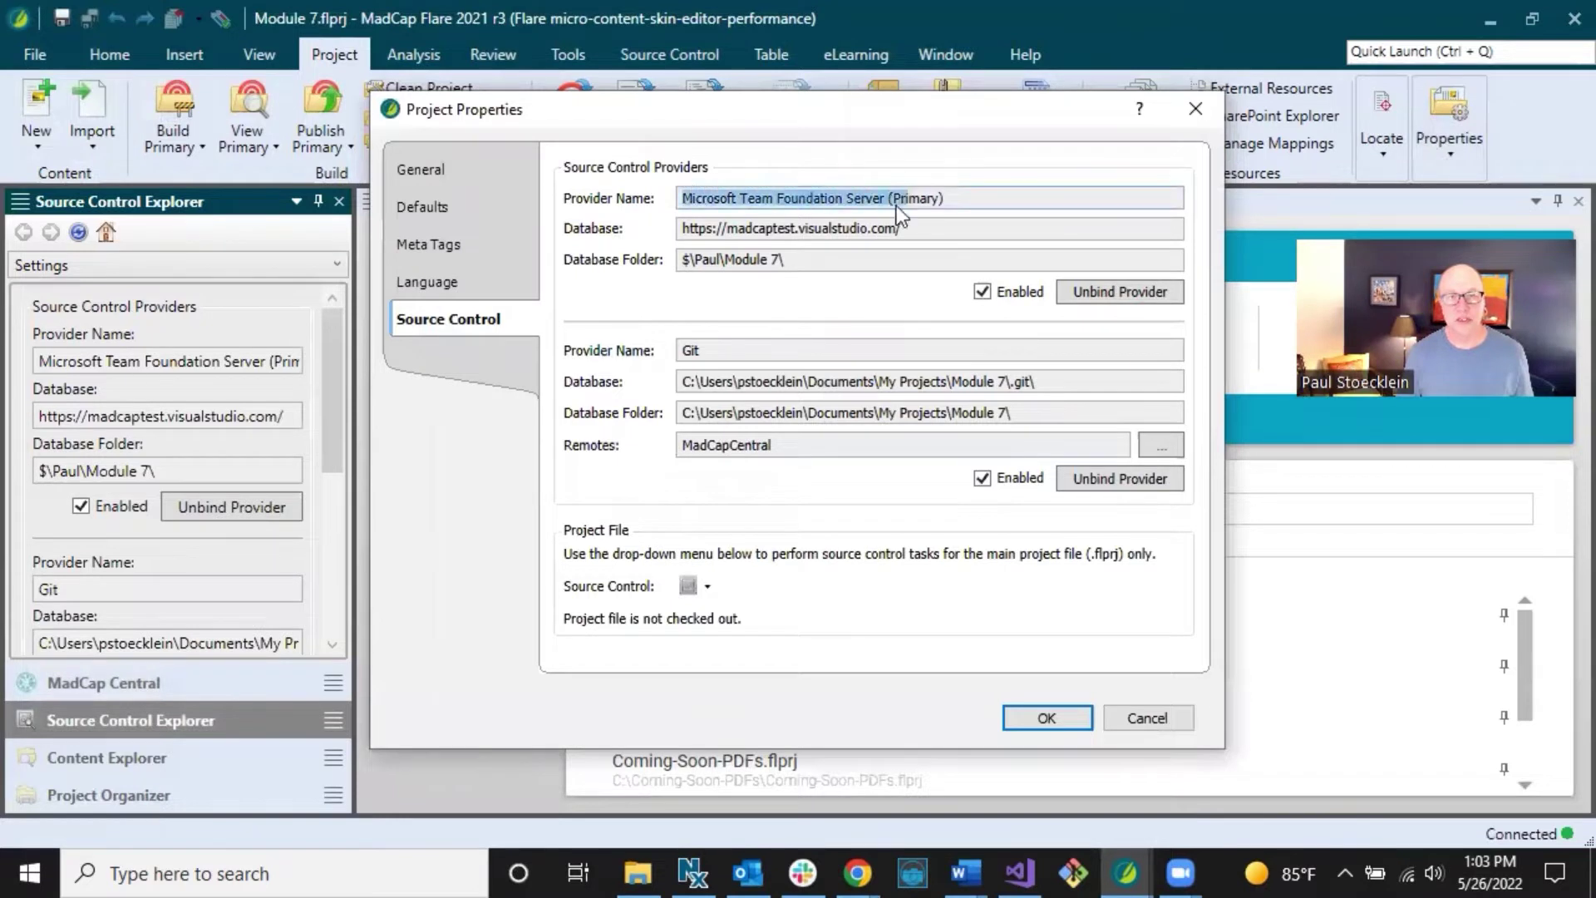
{"action": "left_click_drag", "start_coordinate": [683, 350], "coordinate": [749, 352]}
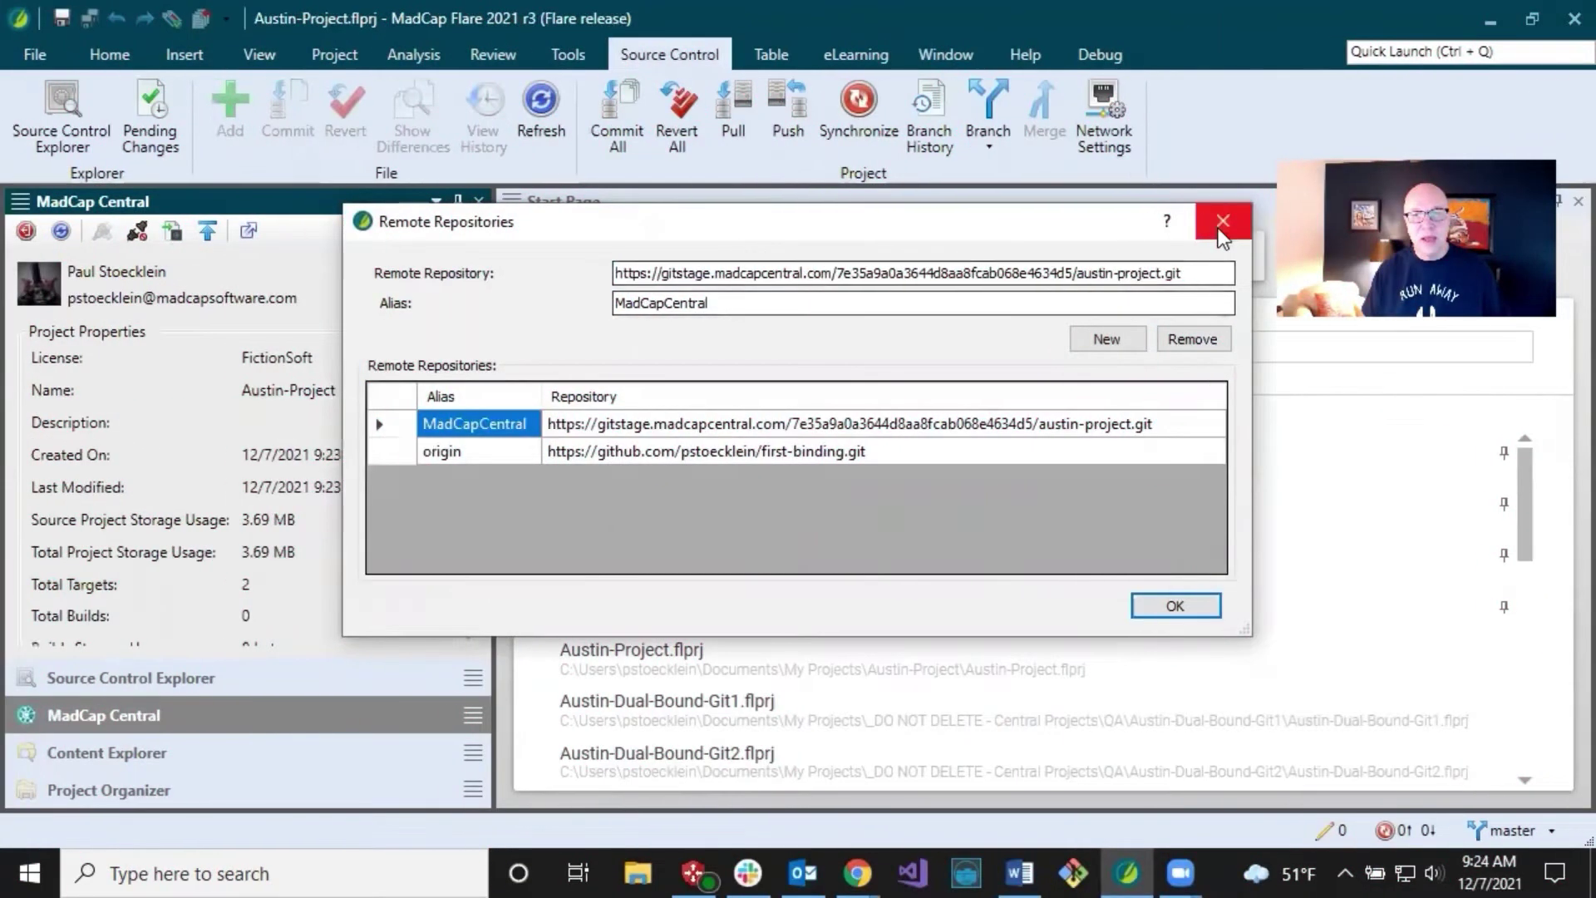
- Close Austin-Project's remote repository list and cancel the push of master
{"action": "left_click", "coordinate": [1218, 228]}
{"action": "left_click", "coordinate": [1052, 474]}
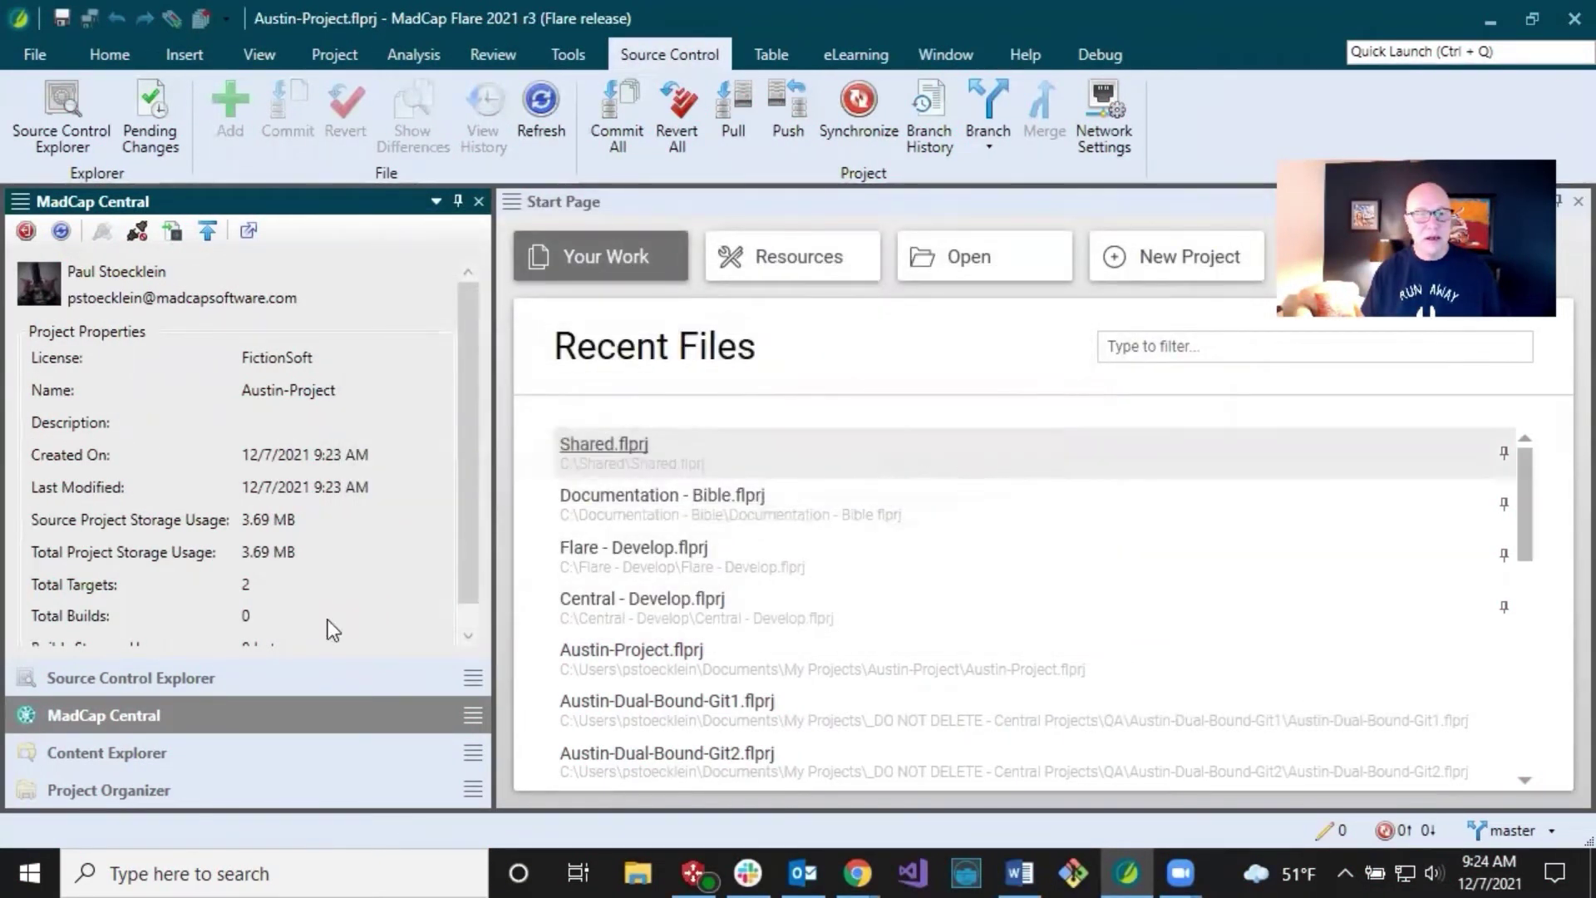
- Add the word "Change" to the end of the opening paragraph in Attractions.htm and save the topic
{"action": "left_click", "coordinate": [143, 755]}
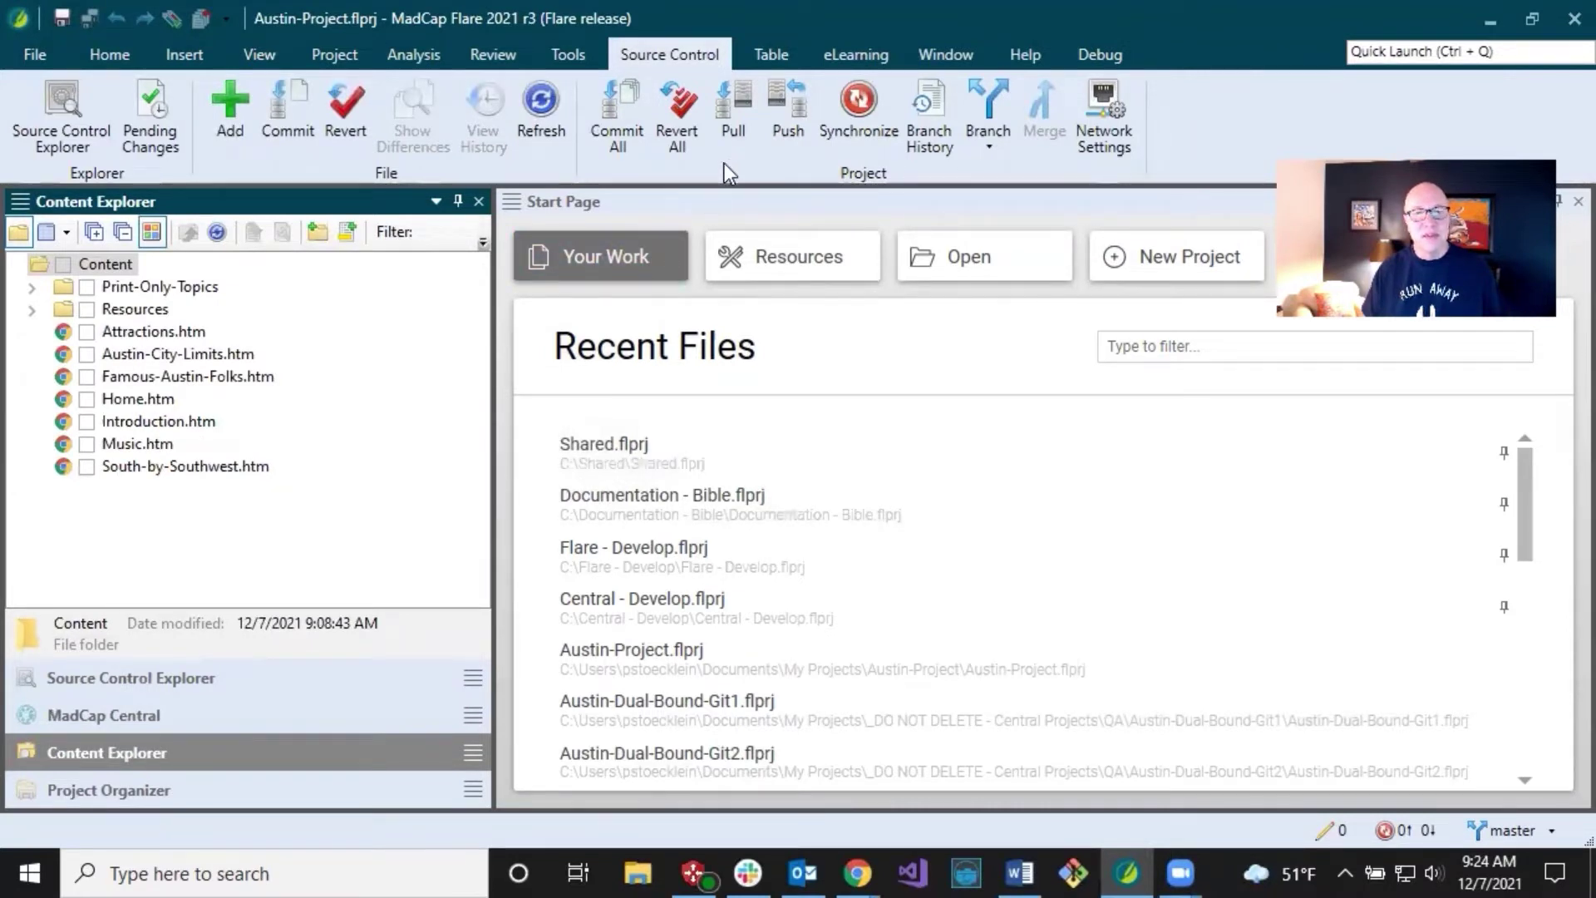
{"action": "left_click", "coordinate": [173, 333]}
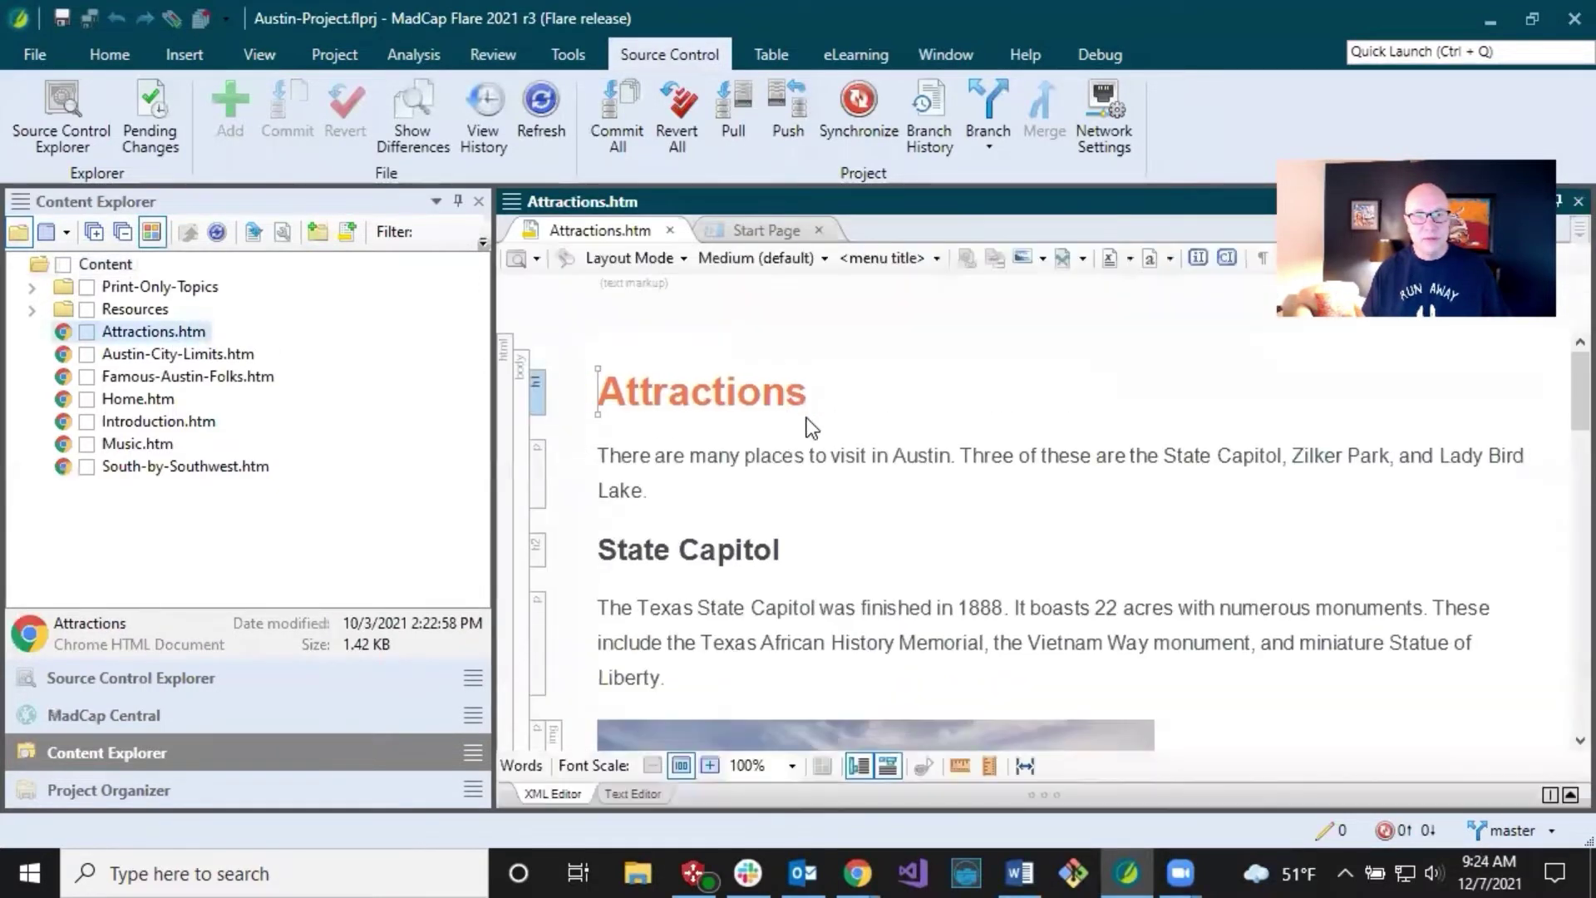
{"action": "left_click", "coordinate": [754, 485]}
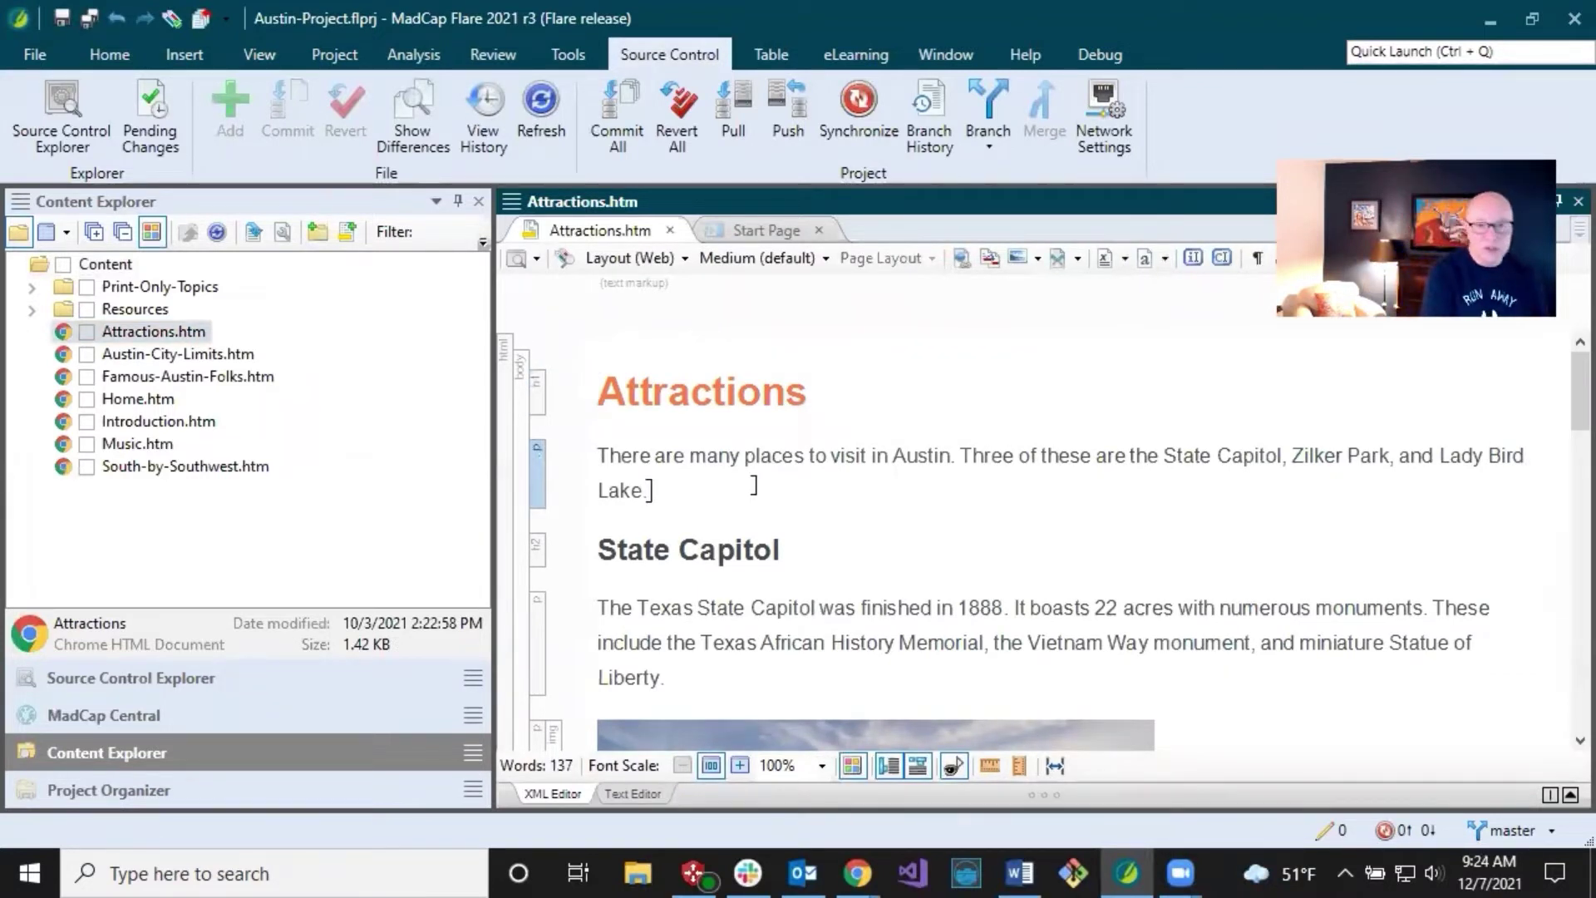
{"action": "type", "text": "Change"}
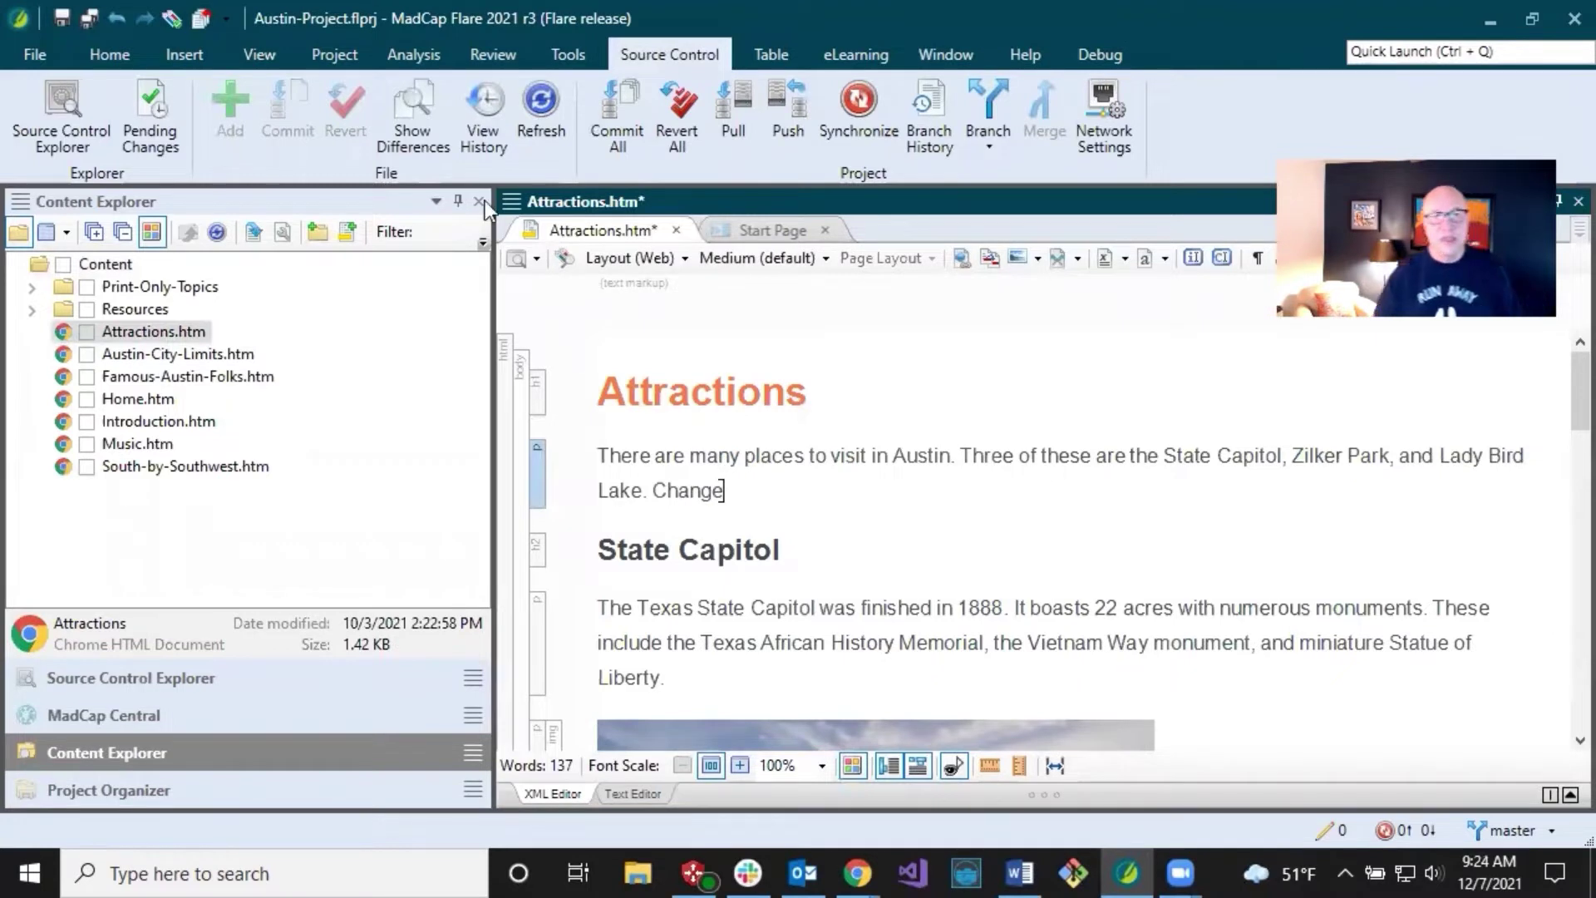
{"action": "left_click", "coordinate": [63, 18]}
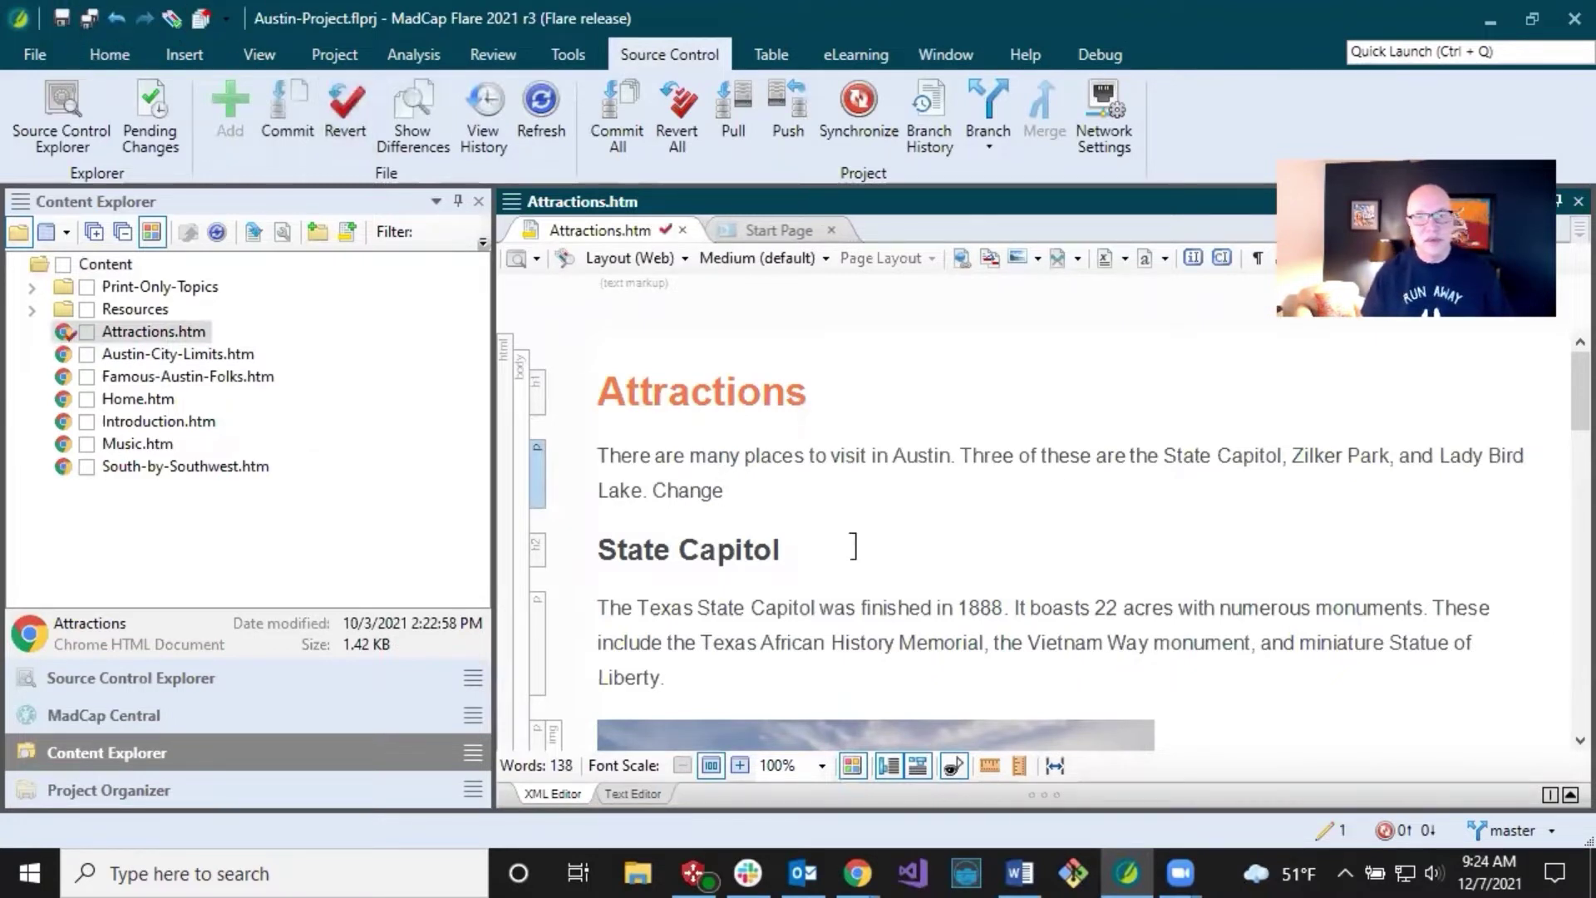
- Commit the pending change to Attractions.htm with the comment "My comment"
{"action": "left_click", "coordinate": [1333, 834]}
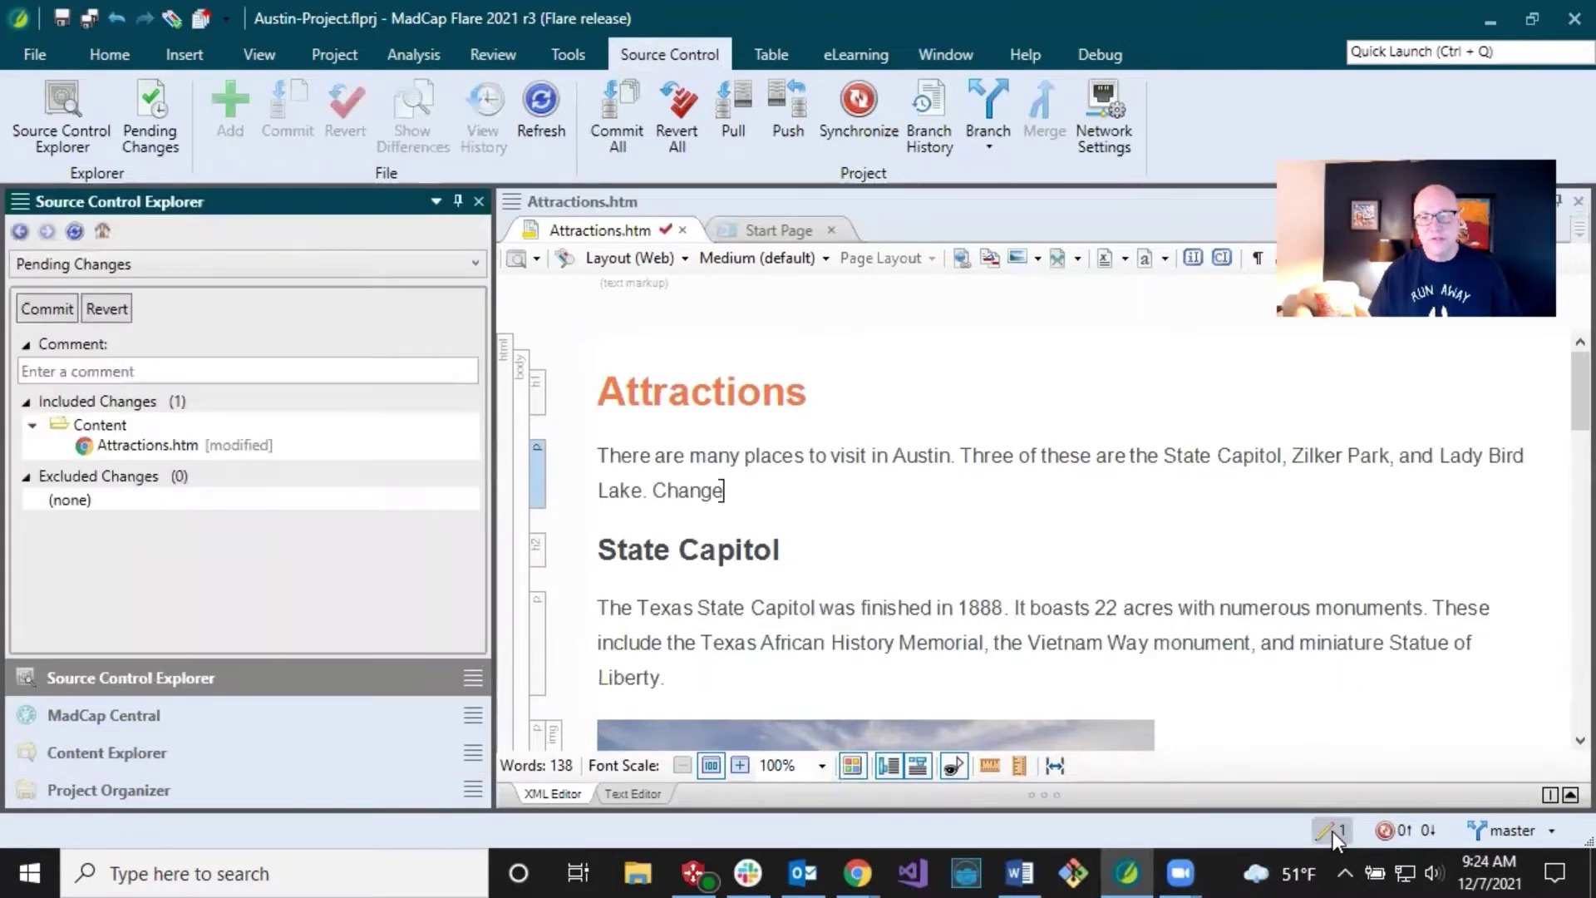
{"action": "left_click", "coordinate": [140, 370]}
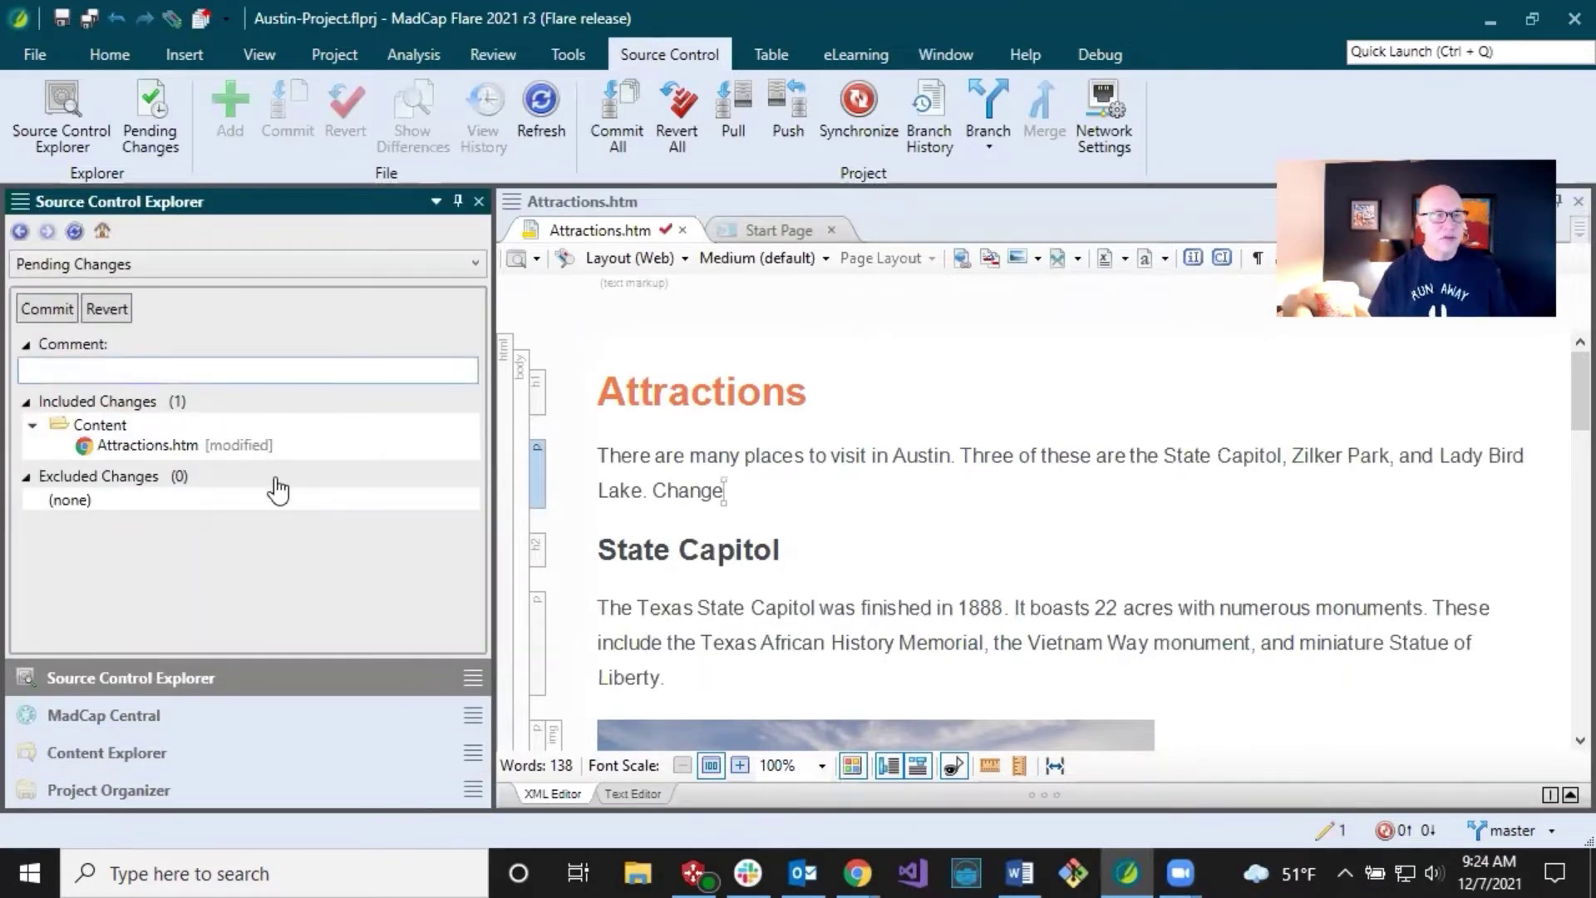
{"action": "type", "text": "My"}
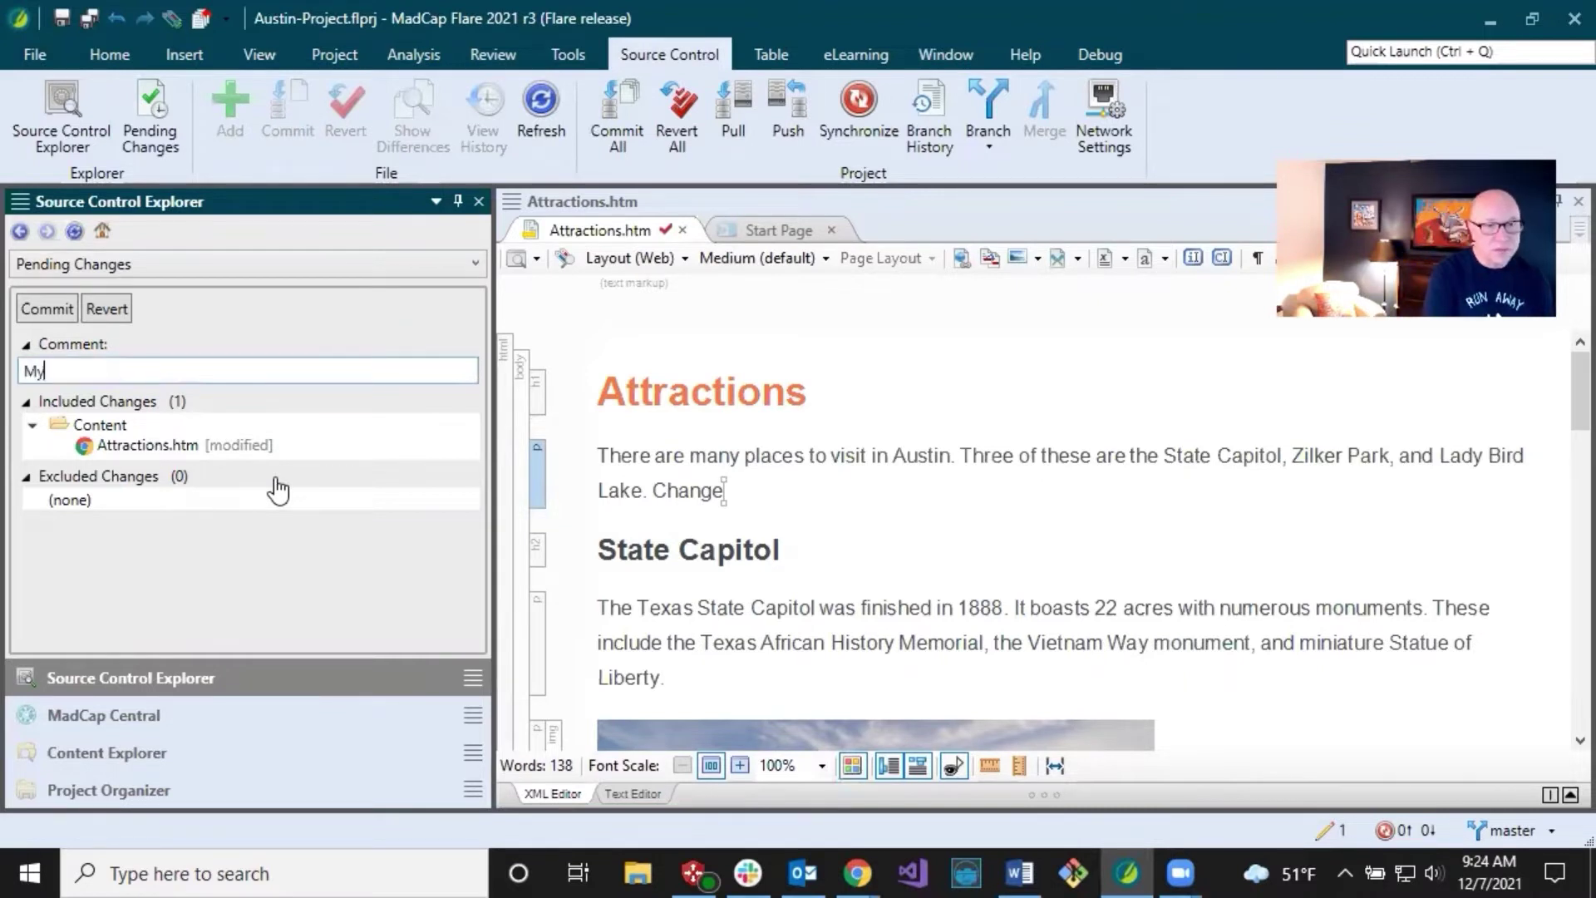
{"action": "type", "text": " comment"}
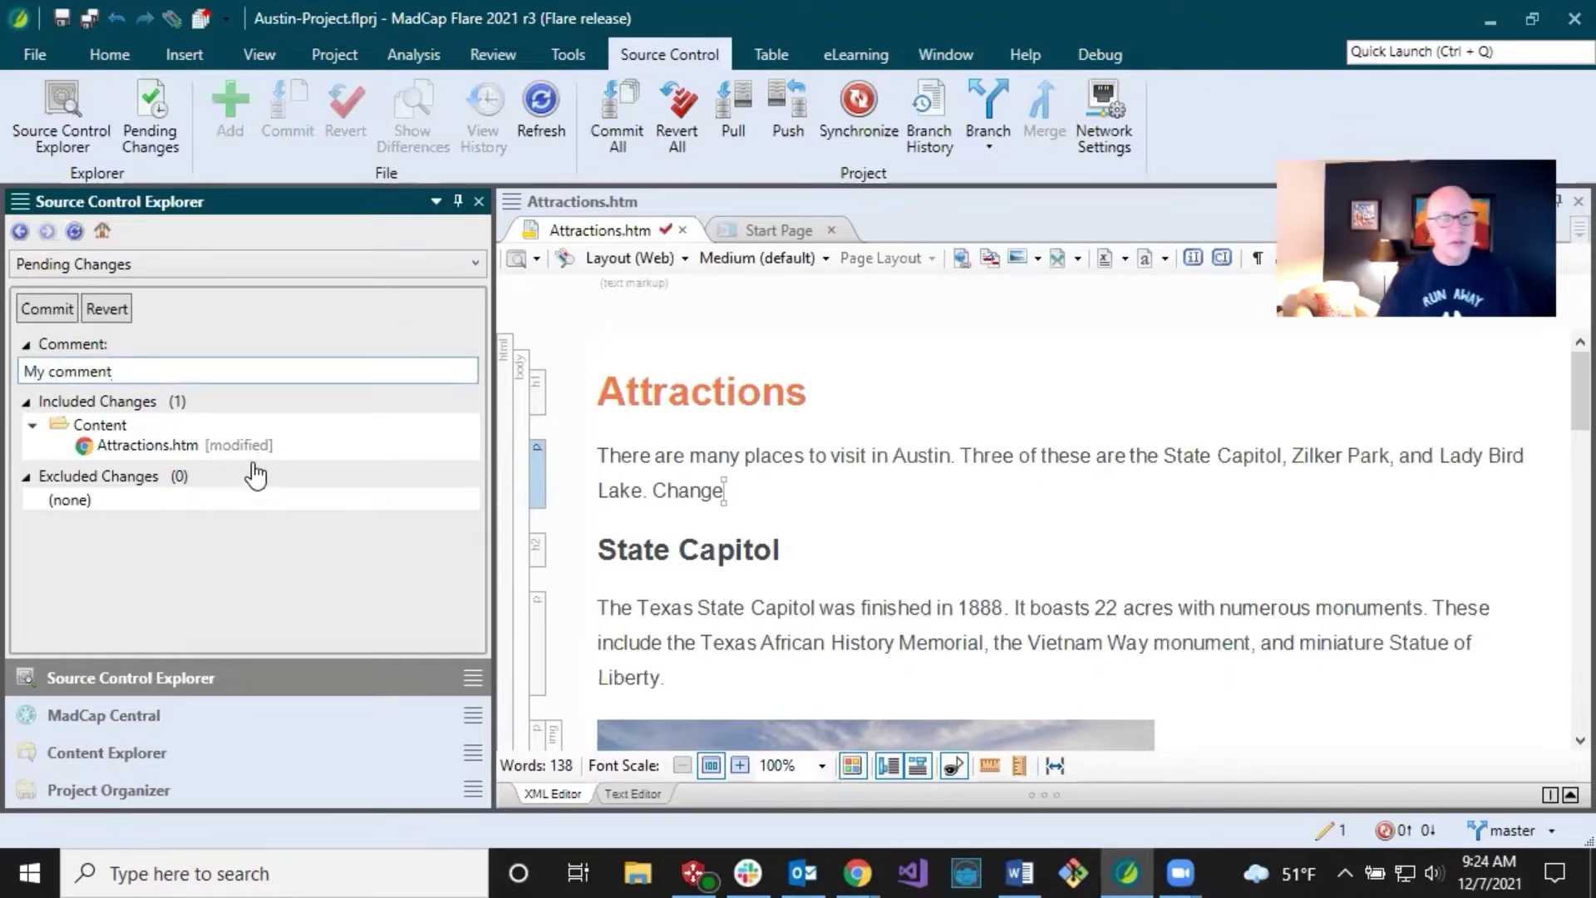
{"action": "left_click", "coordinate": [47, 310]}
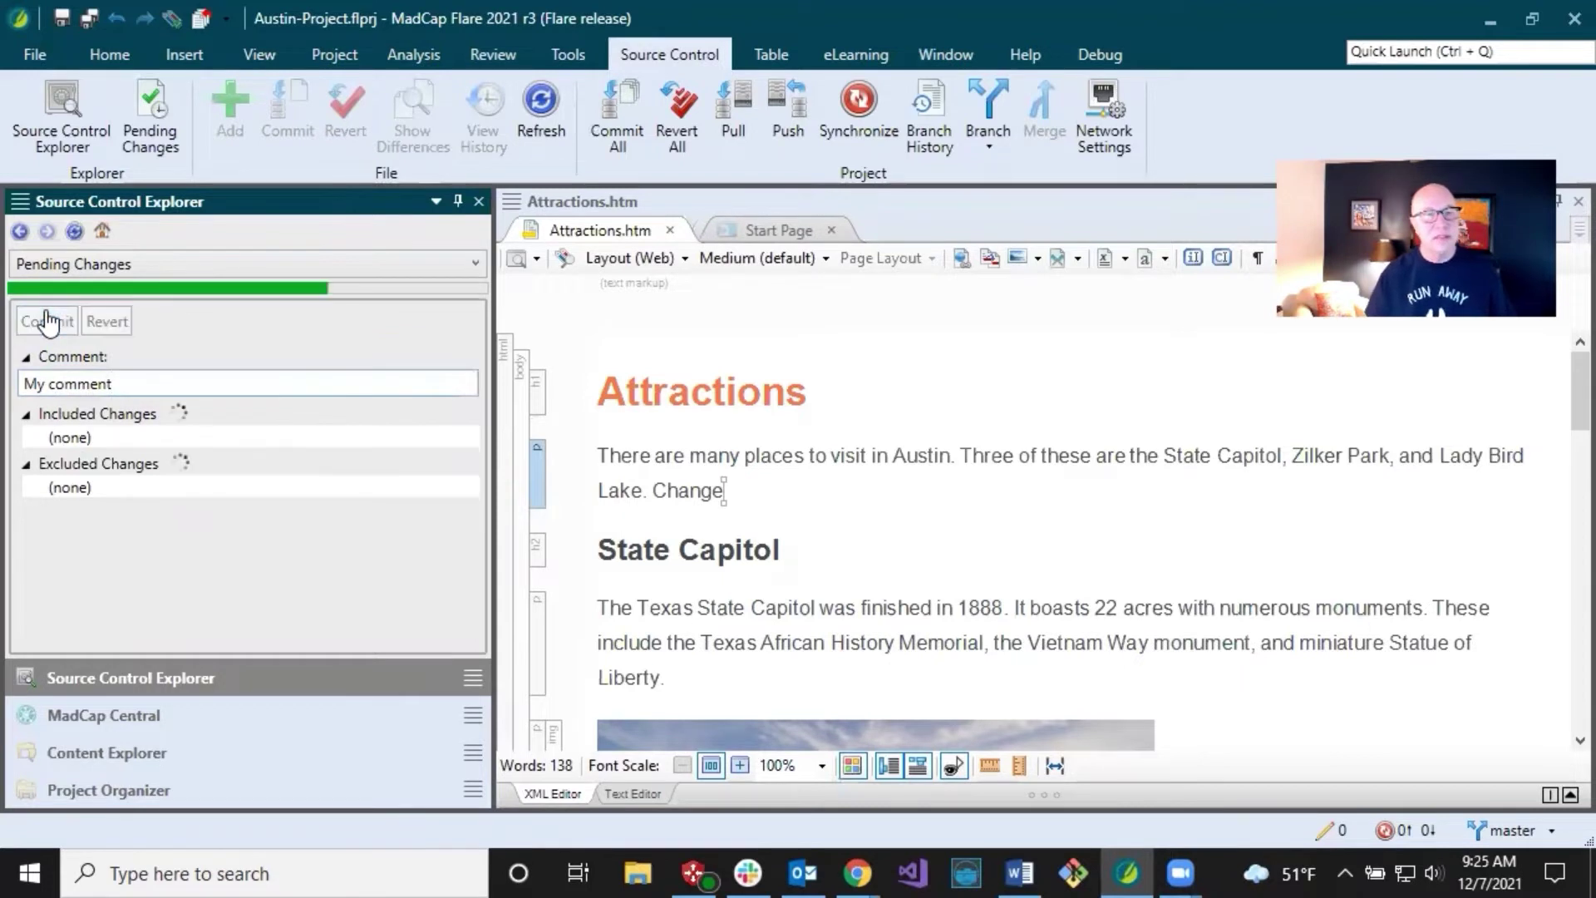
{"action": "left_click", "coordinate": [790, 397]}
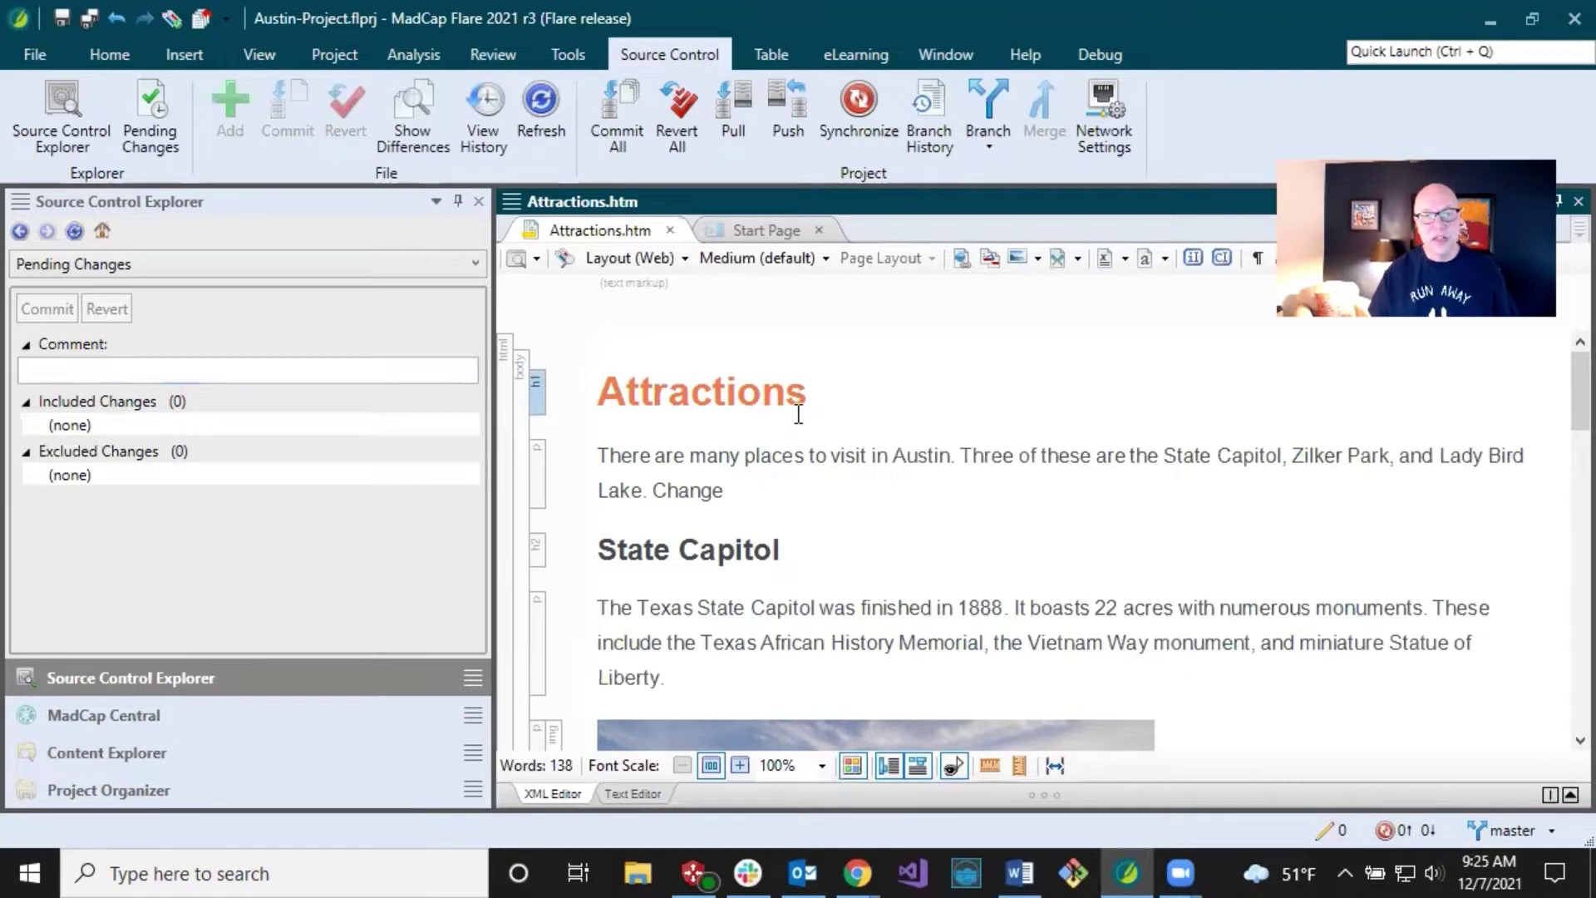
- Synchronize the master branch with the origin remote
{"action": "left_click", "coordinate": [1407, 830]}
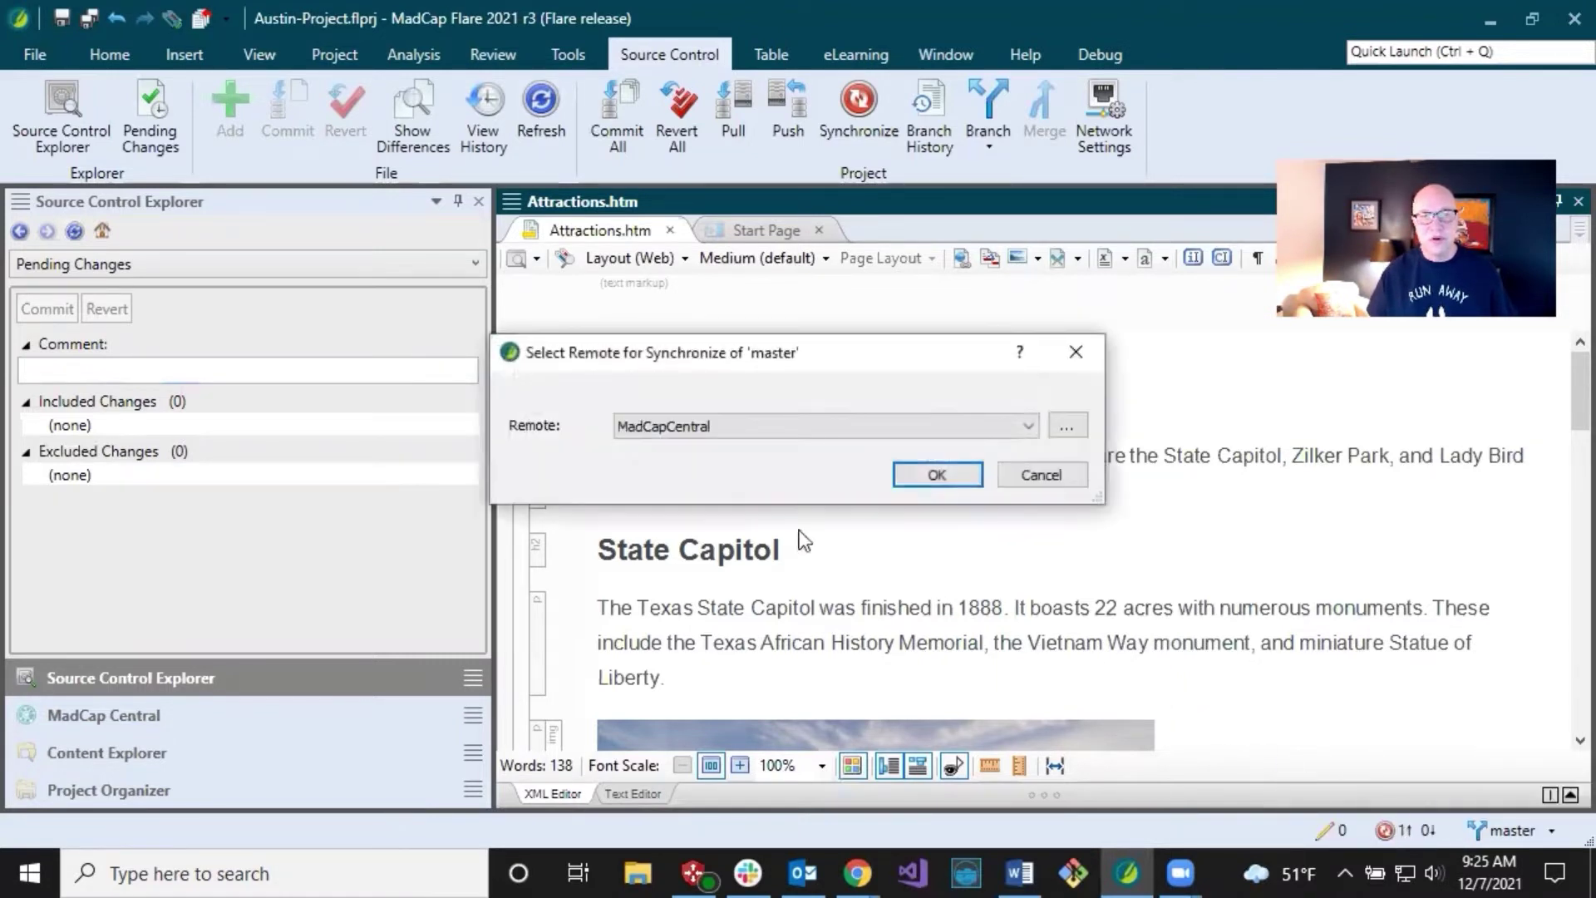
{"action": "left_click", "coordinate": [705, 426]}
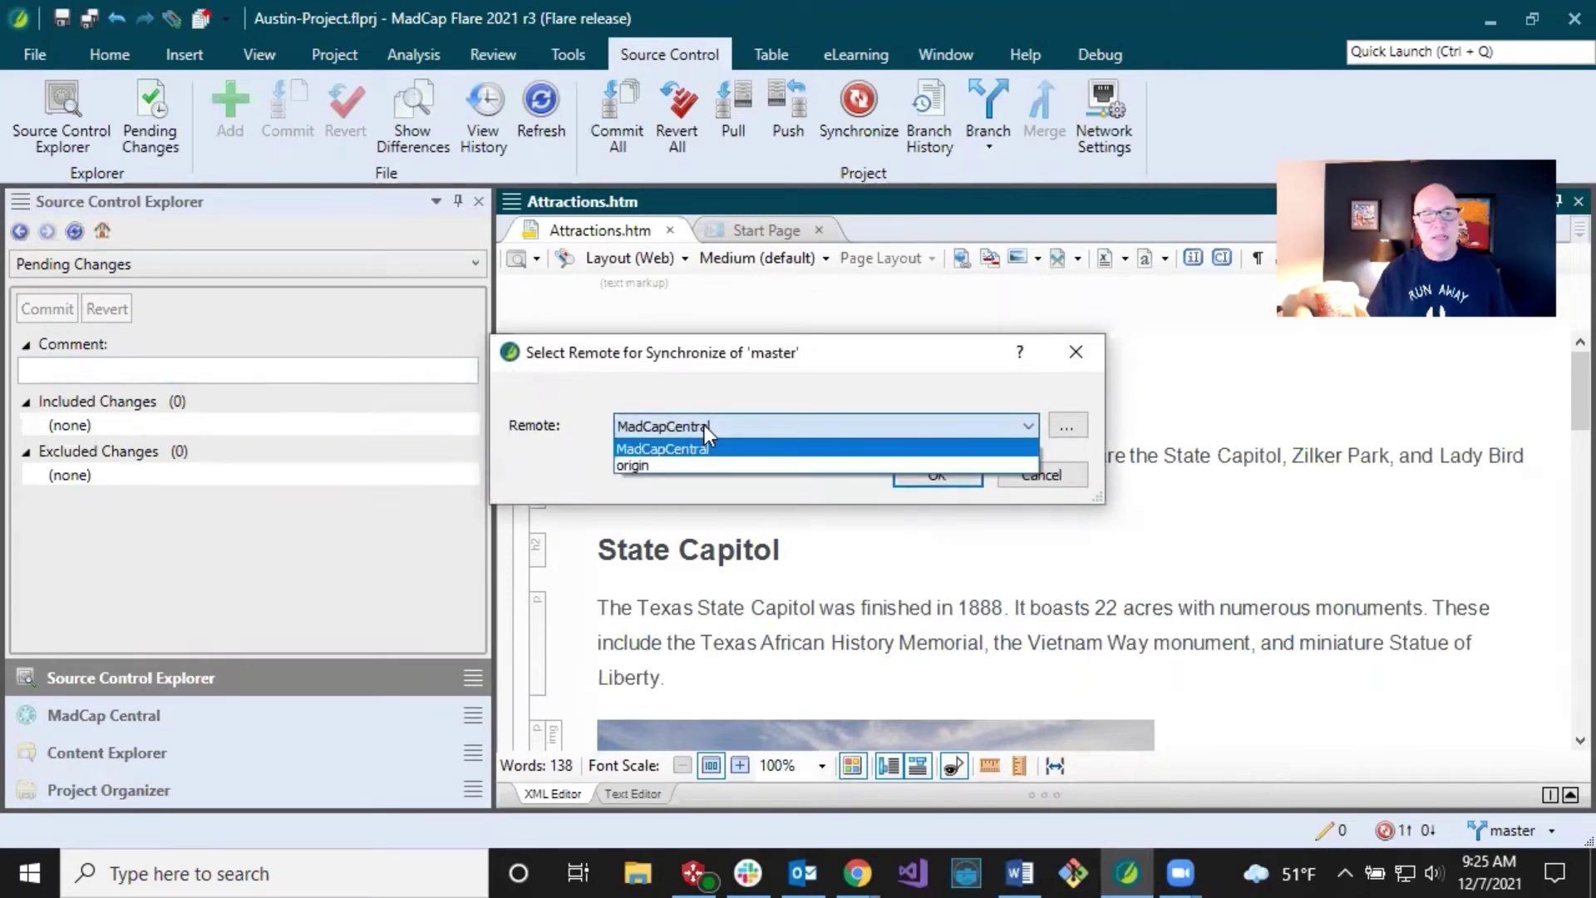
{"action": "left_click", "coordinate": [652, 462]}
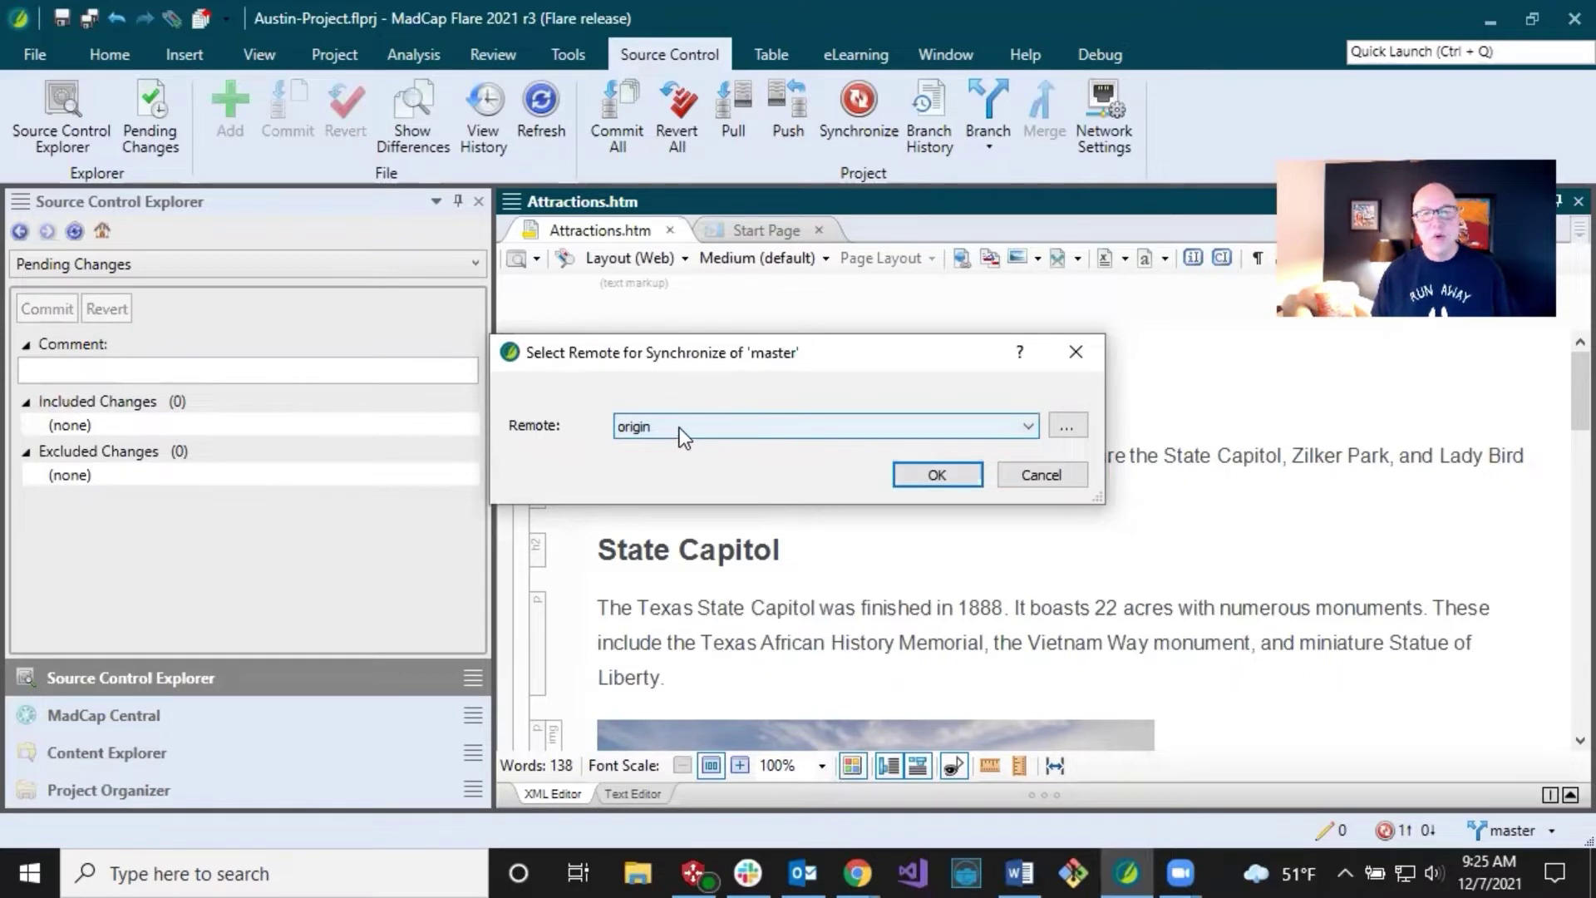
{"action": "left_click", "coordinate": [916, 476]}
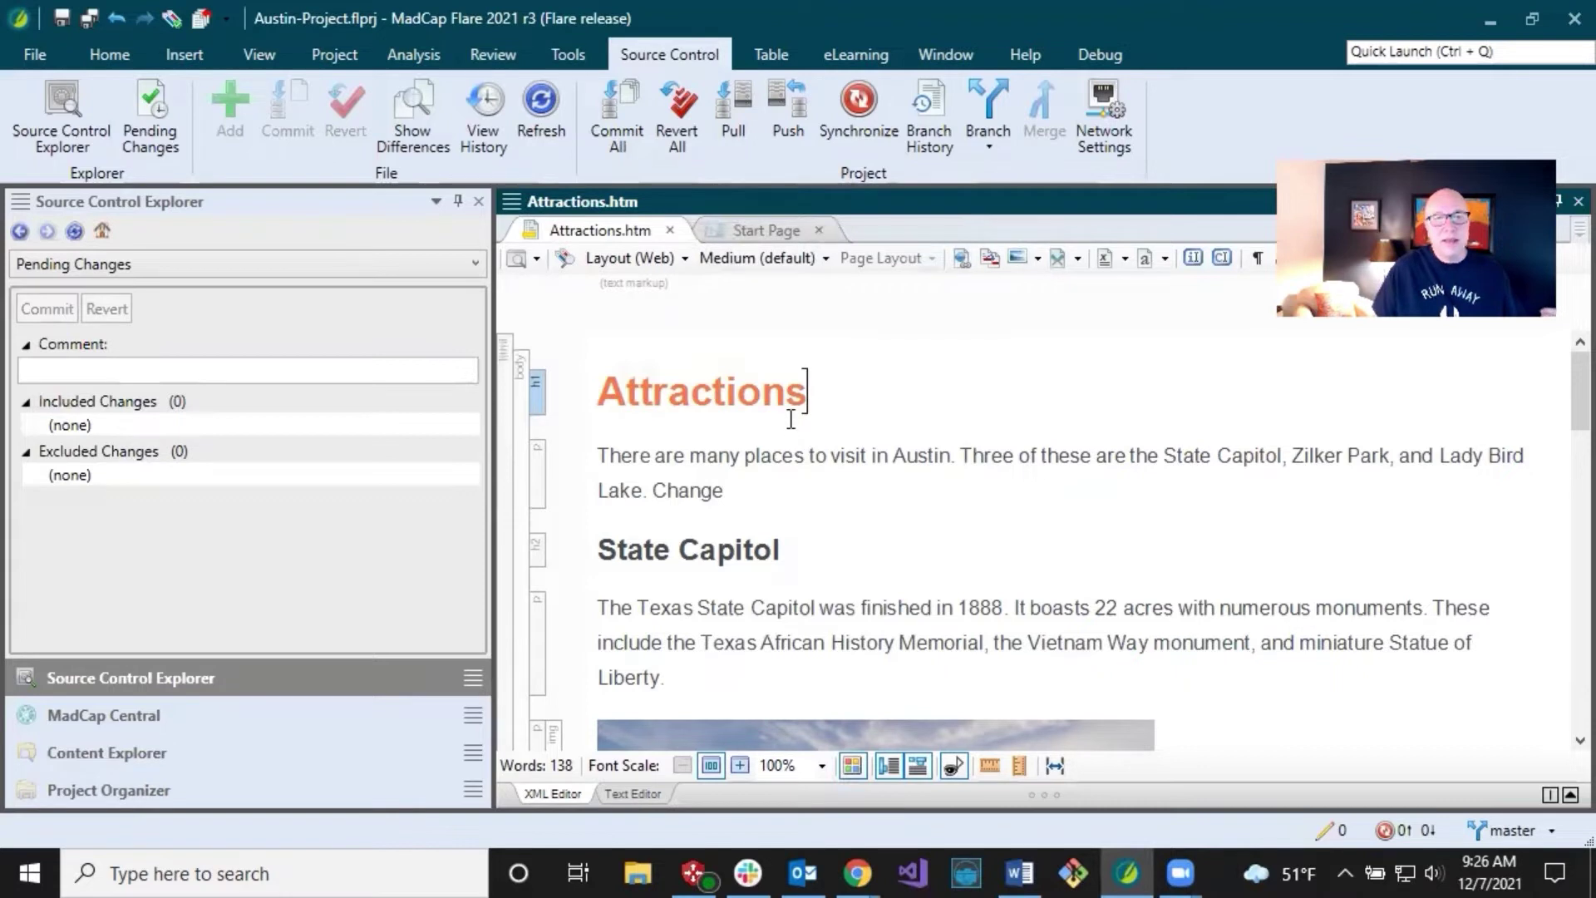
- Check the remote preselected for a pull of master, and cancel the pull
{"action": "left_click", "coordinate": [740, 137]}
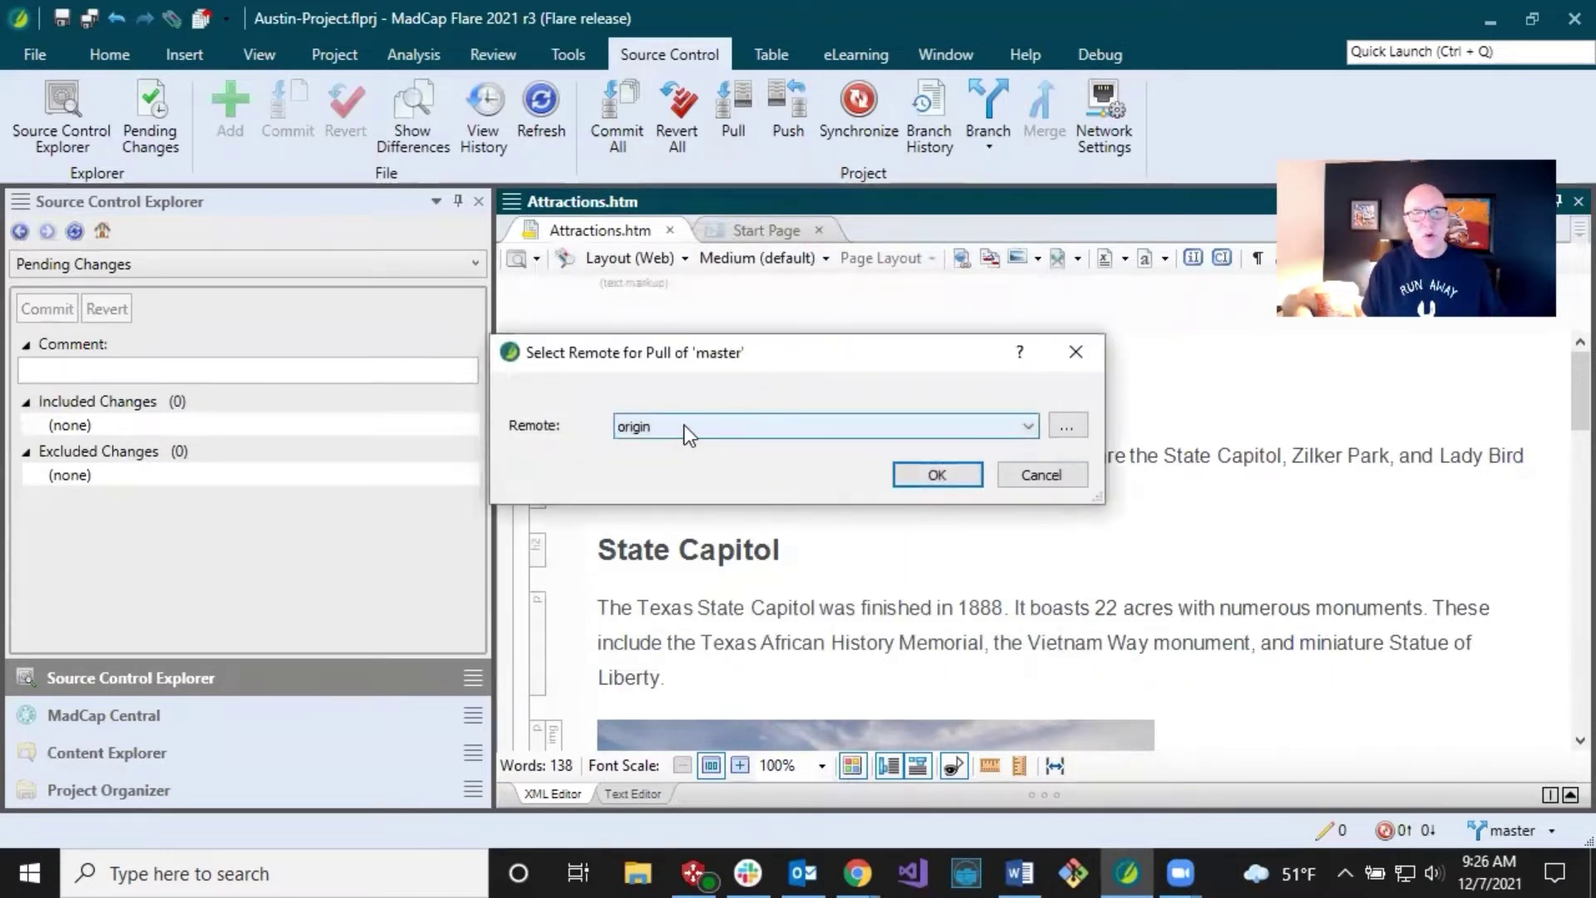
{"action": "left_click", "coordinate": [1036, 477]}
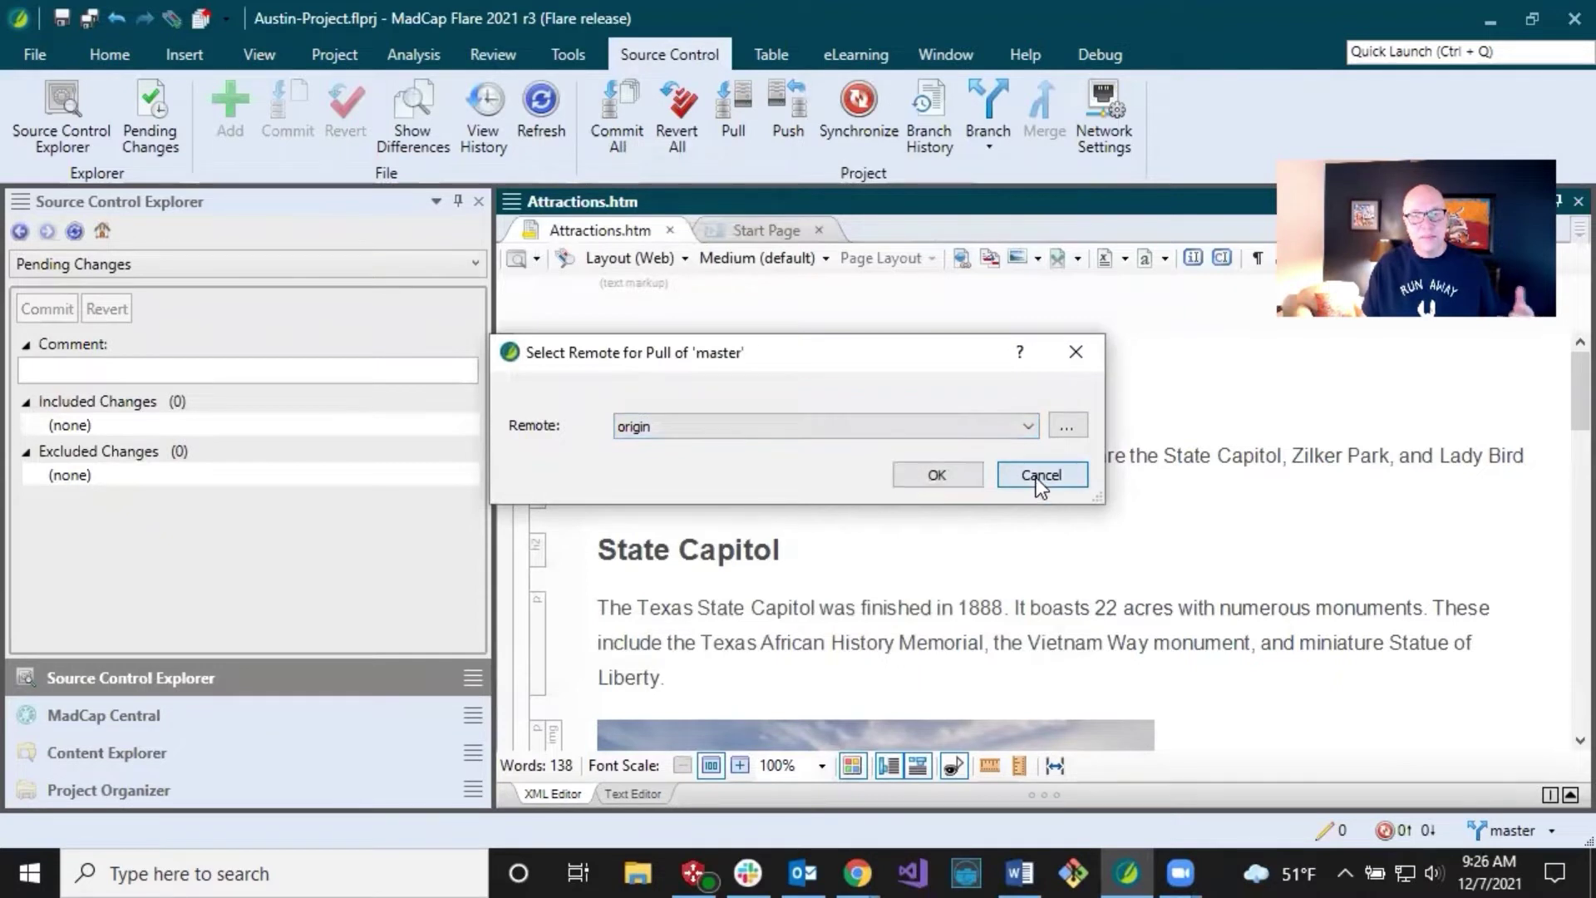
{"action": "left_click", "coordinate": [811, 456]}
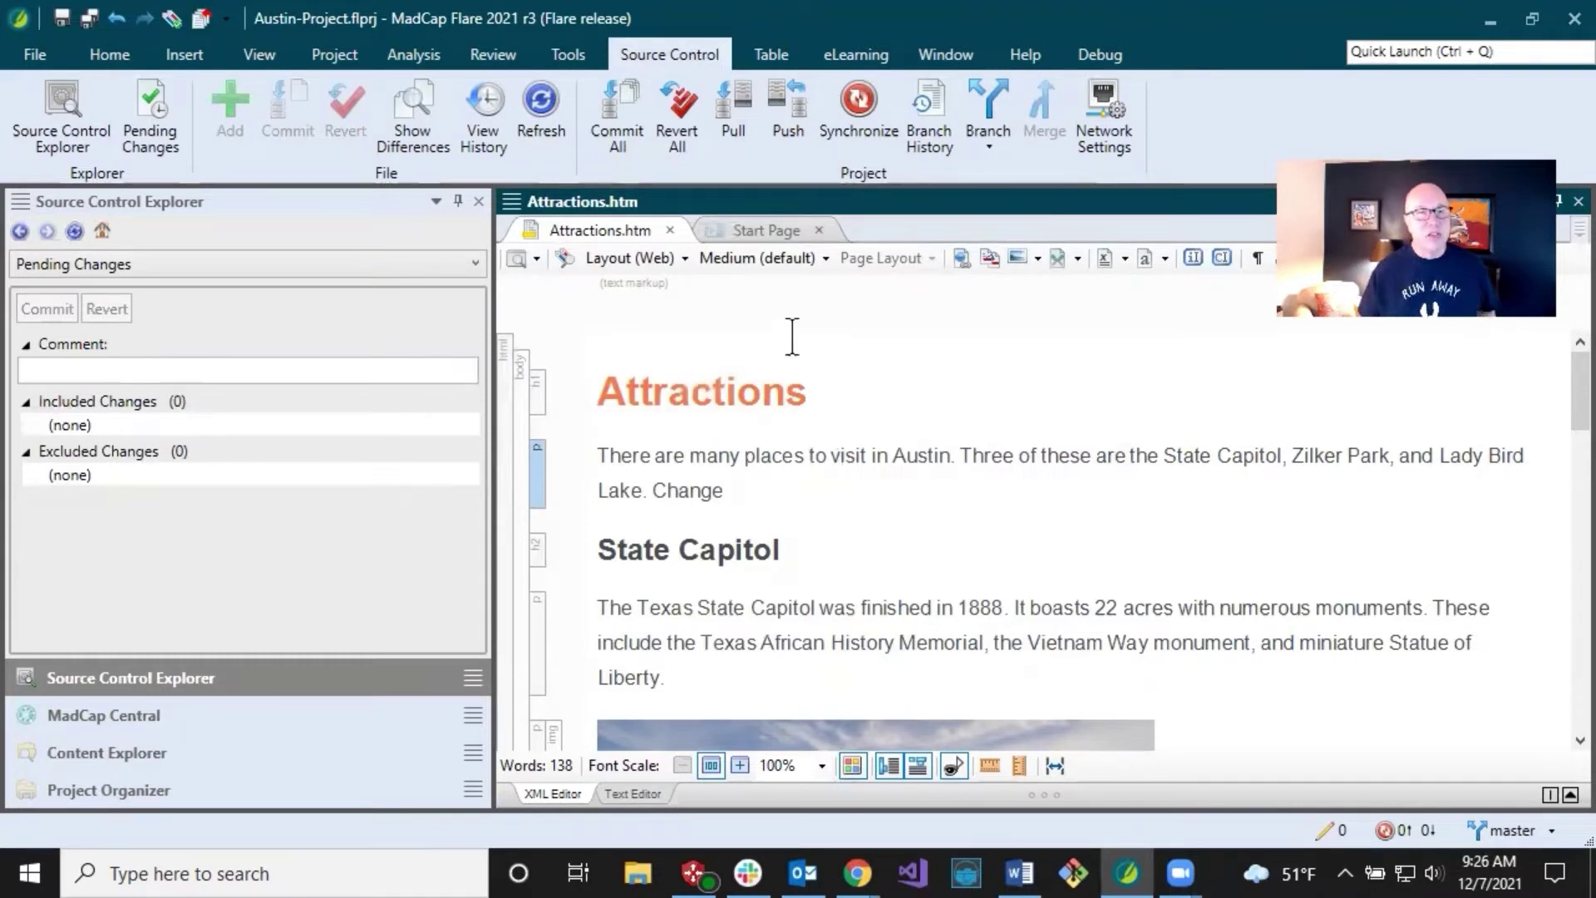
- Examine the source control providers and Git settings offered for importing a project from source control, and cancel the import
{"action": "left_click", "coordinate": [40, 47]}
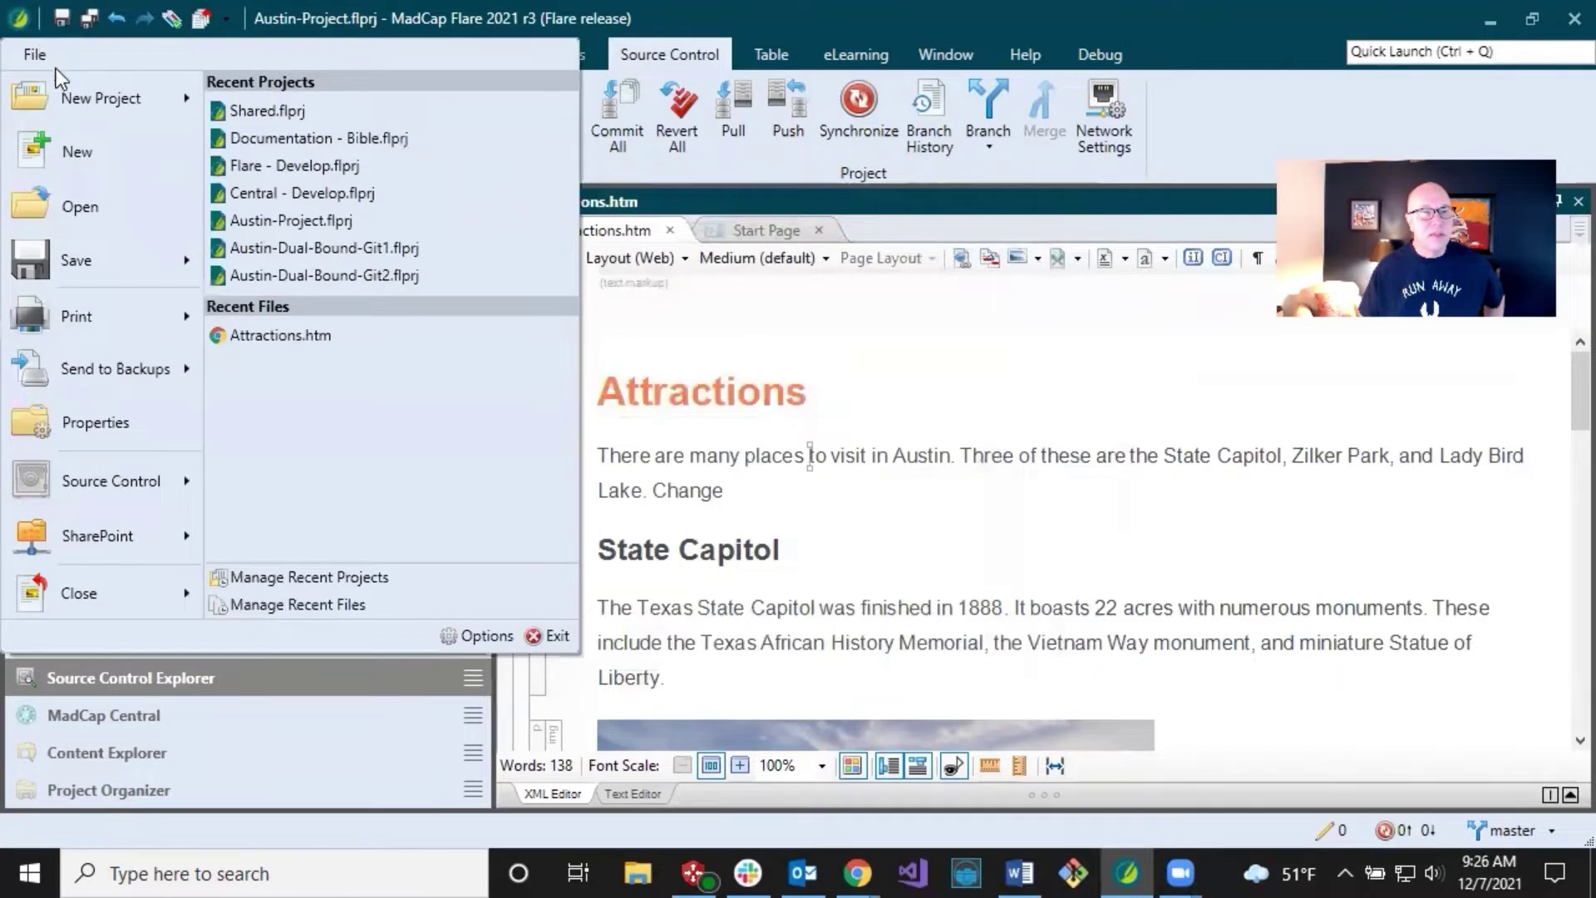
{"action": "mouse_move", "coordinate": [73, 102]}
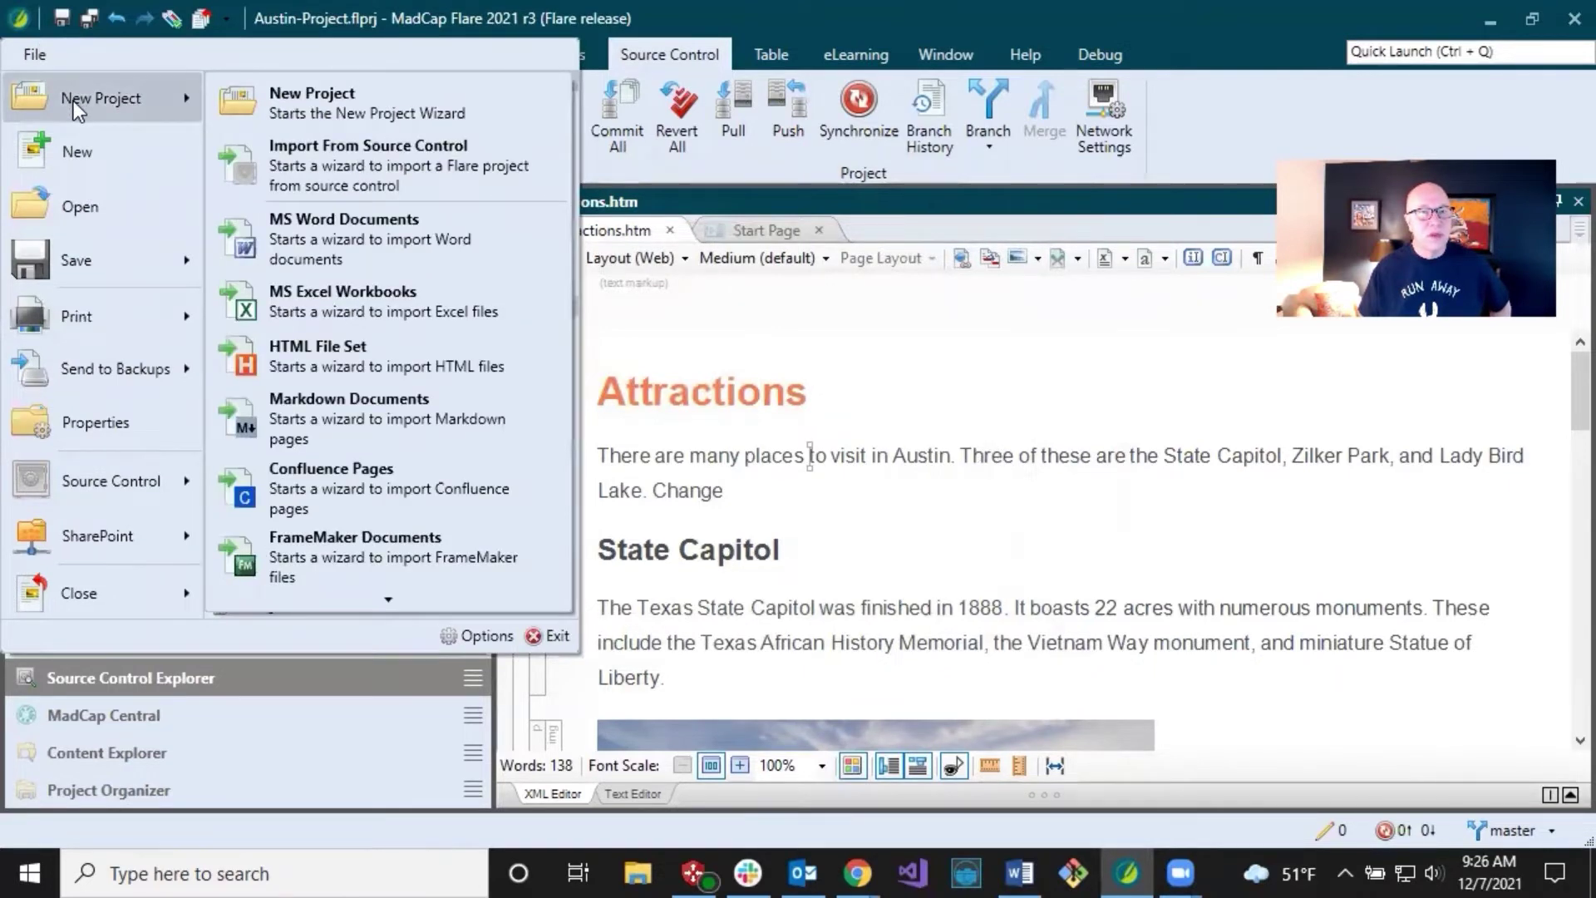
{"action": "left_click", "coordinate": [342, 156]}
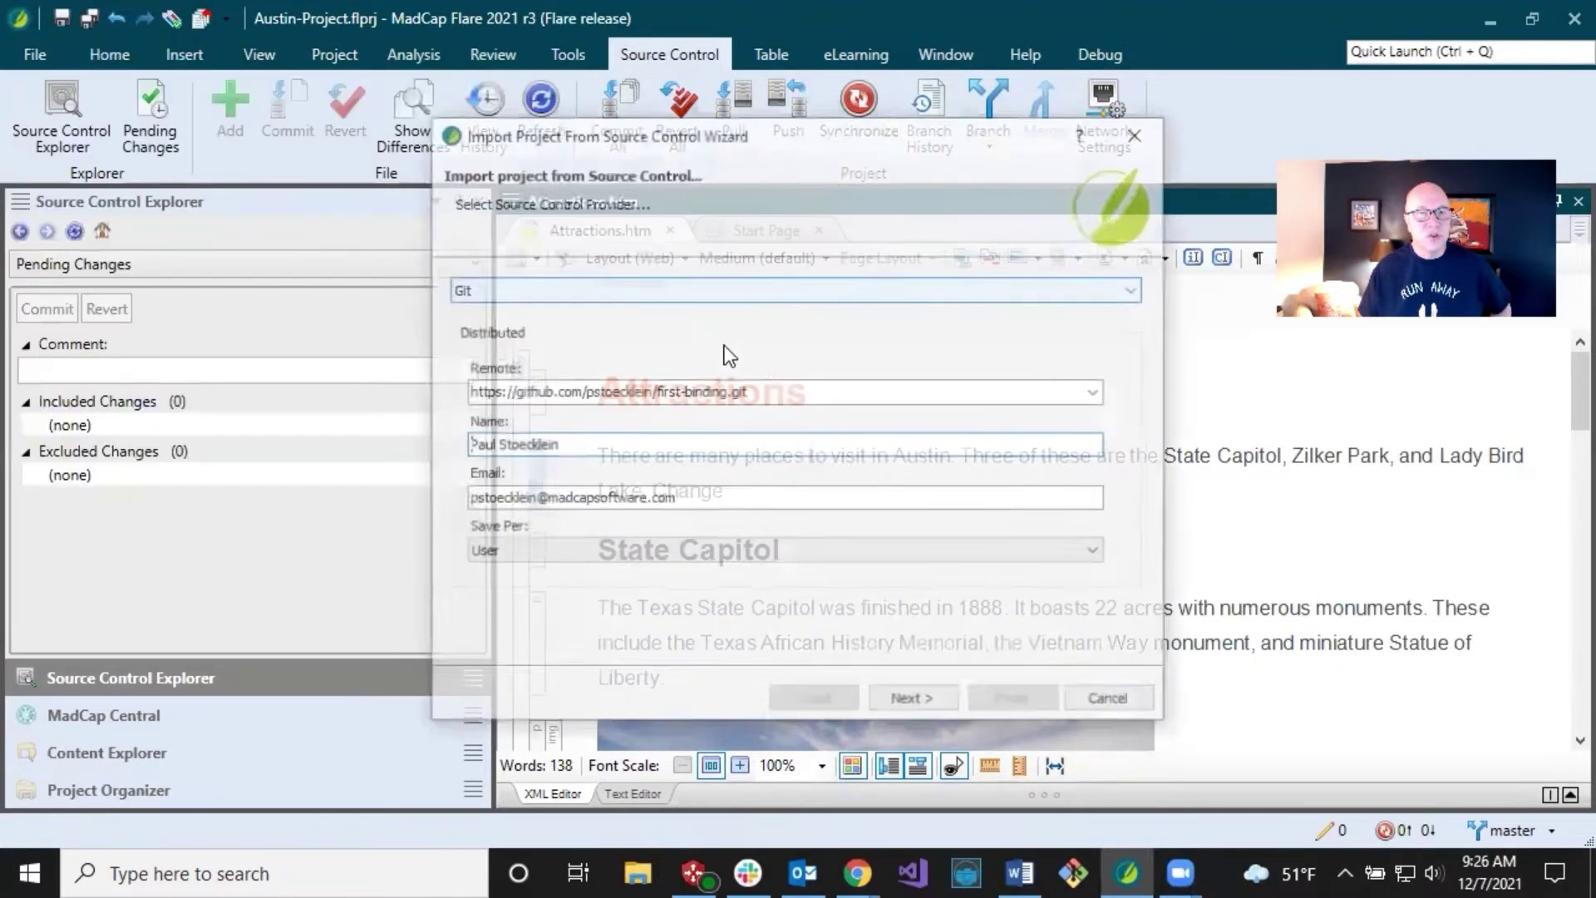
{"action": "left_click", "coordinate": [605, 287]}
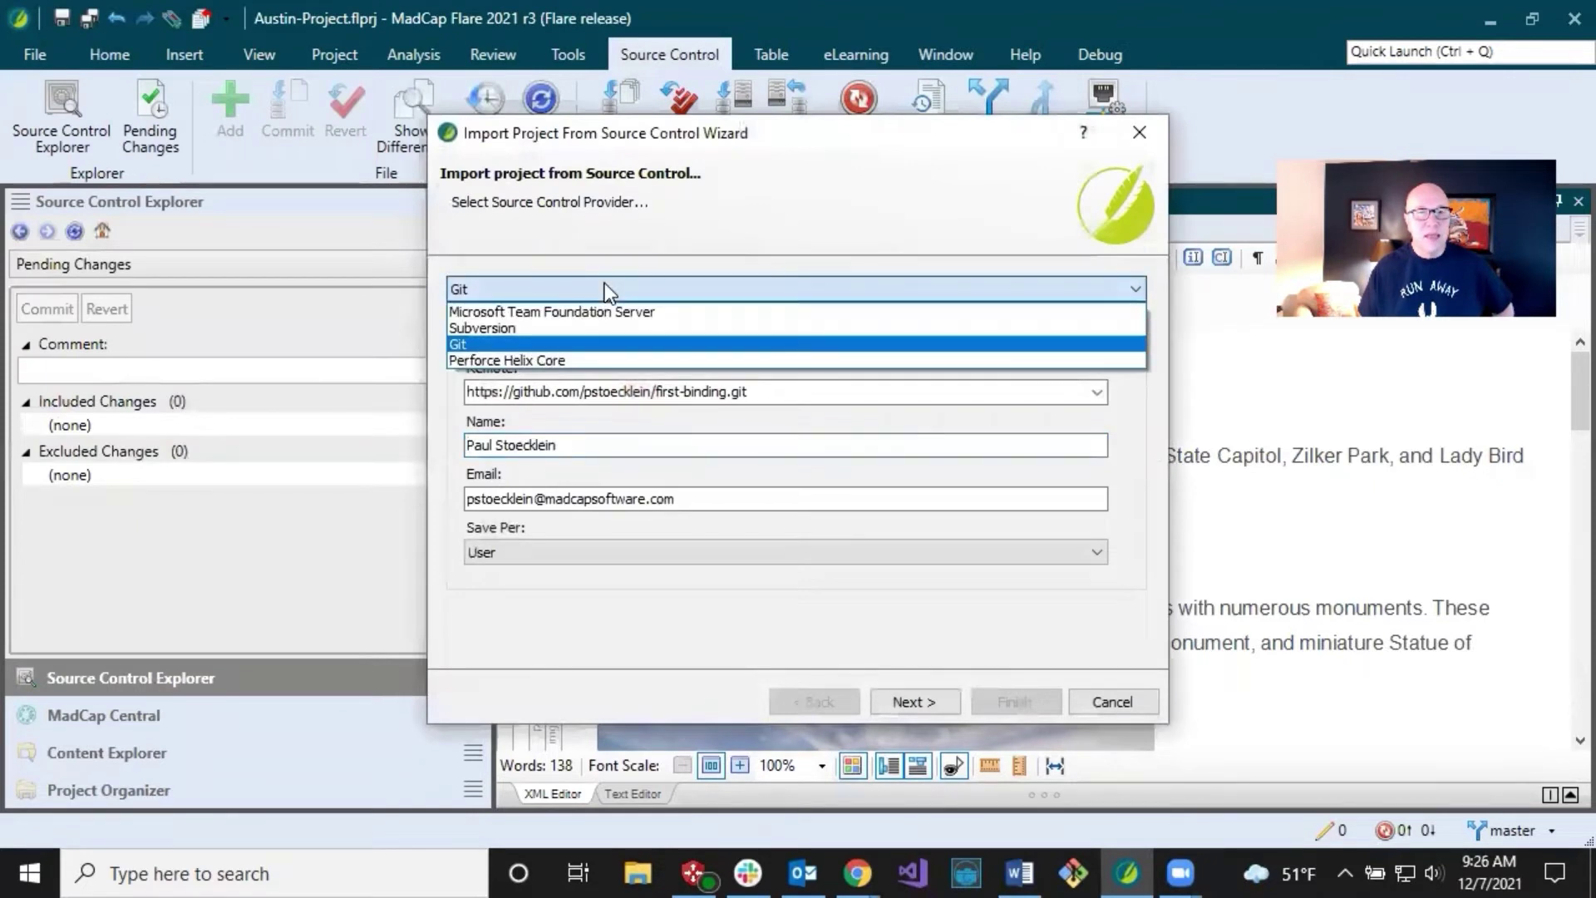
{"action": "left_click", "coordinate": [605, 286]}
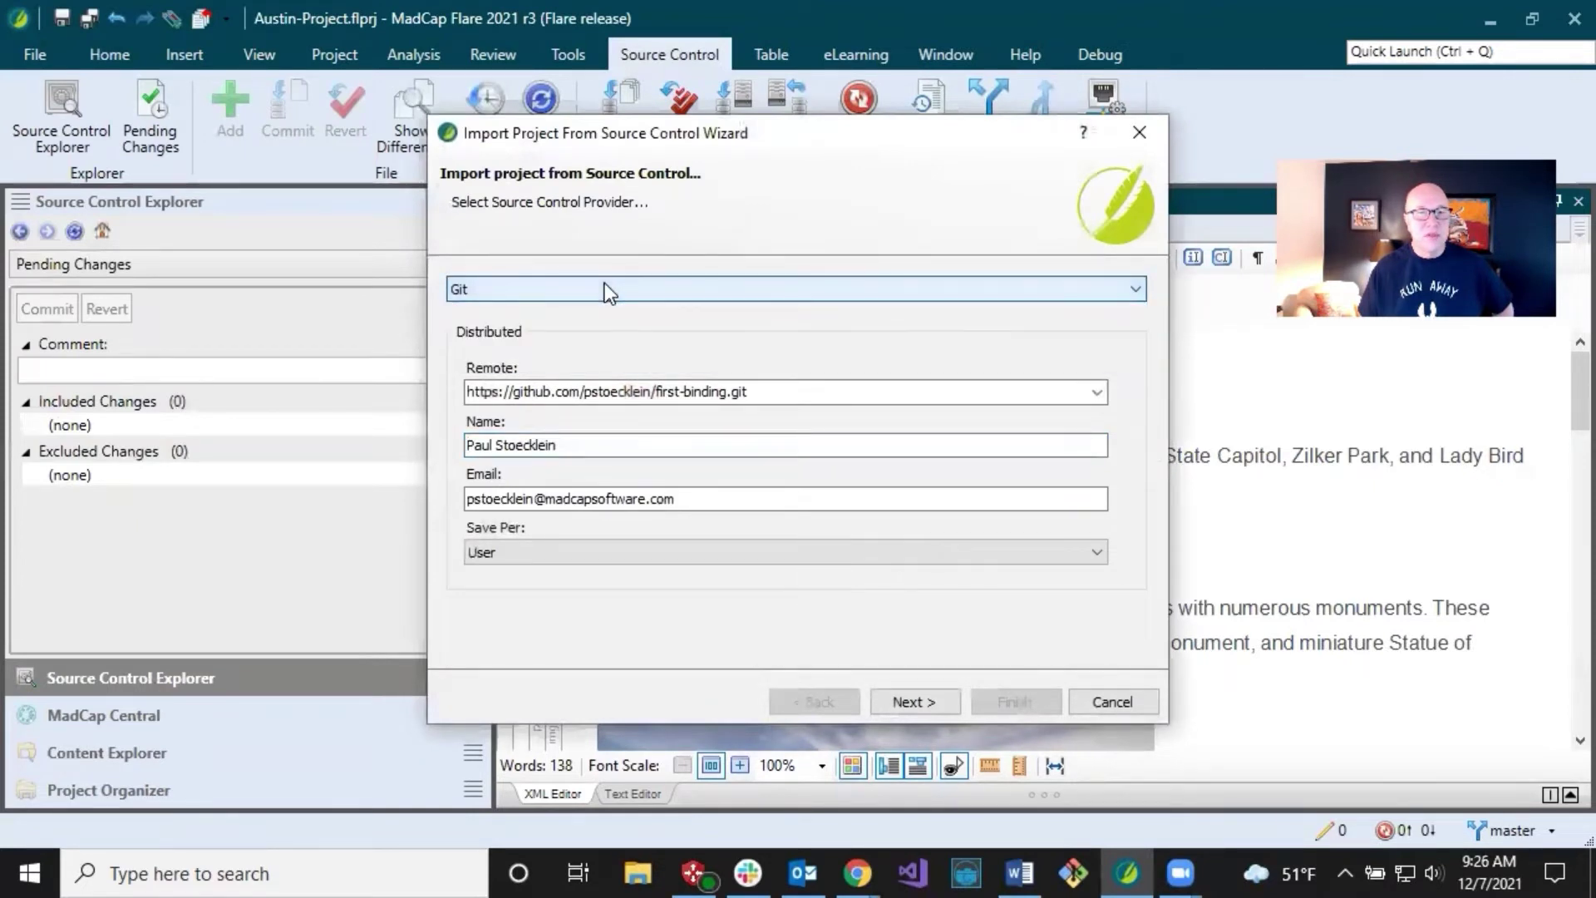
{"action": "left_click", "coordinate": [505, 286]}
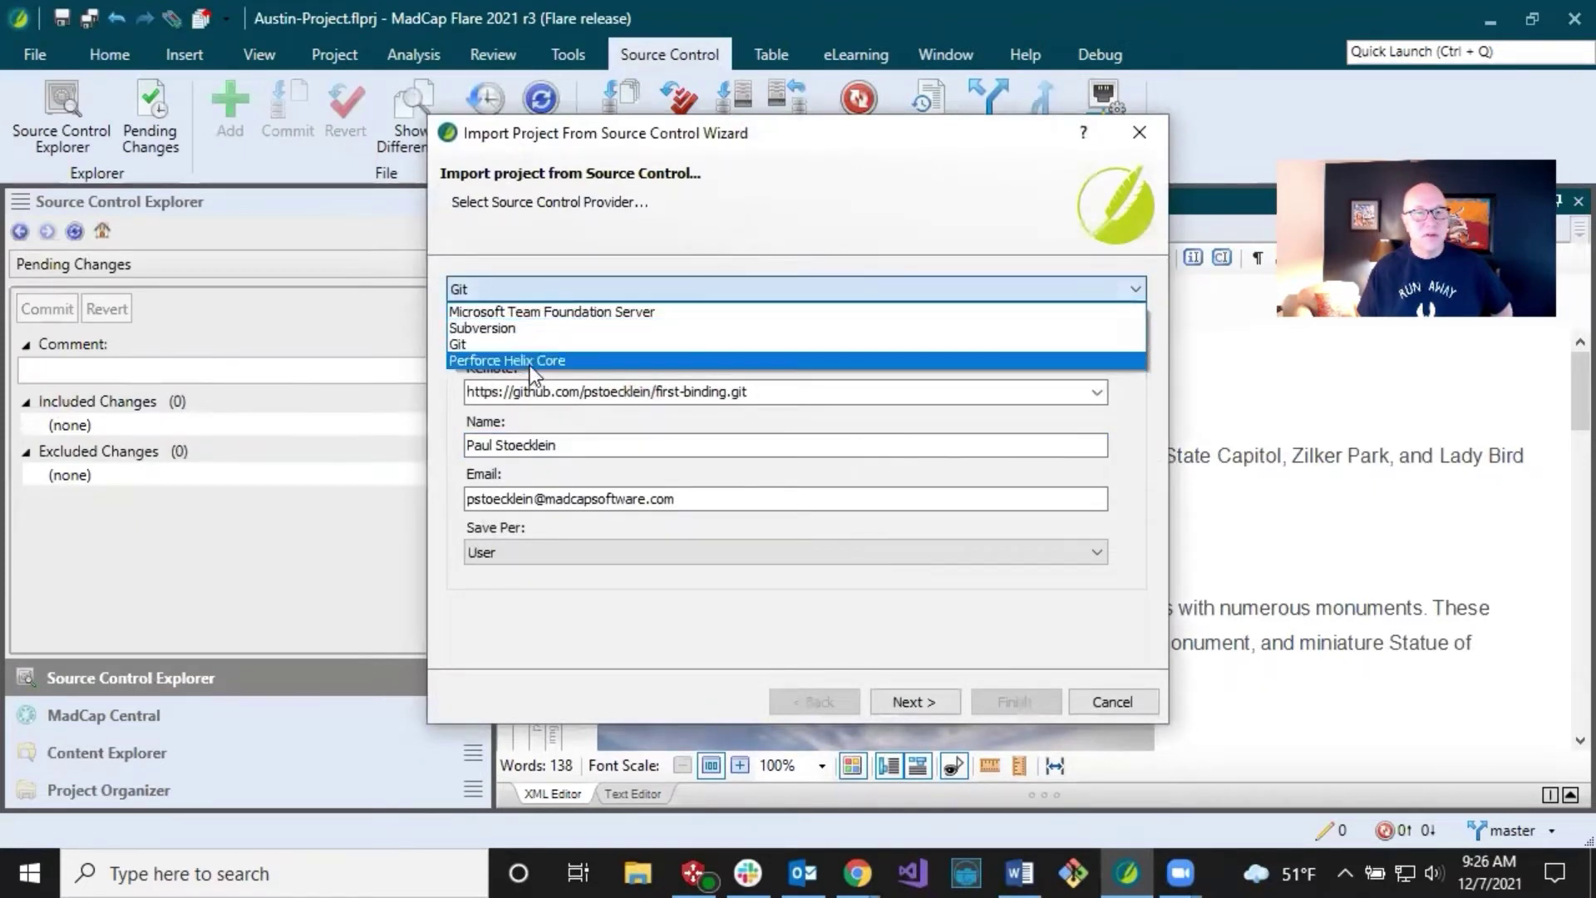
{"action": "left_click", "coordinate": [604, 232]}
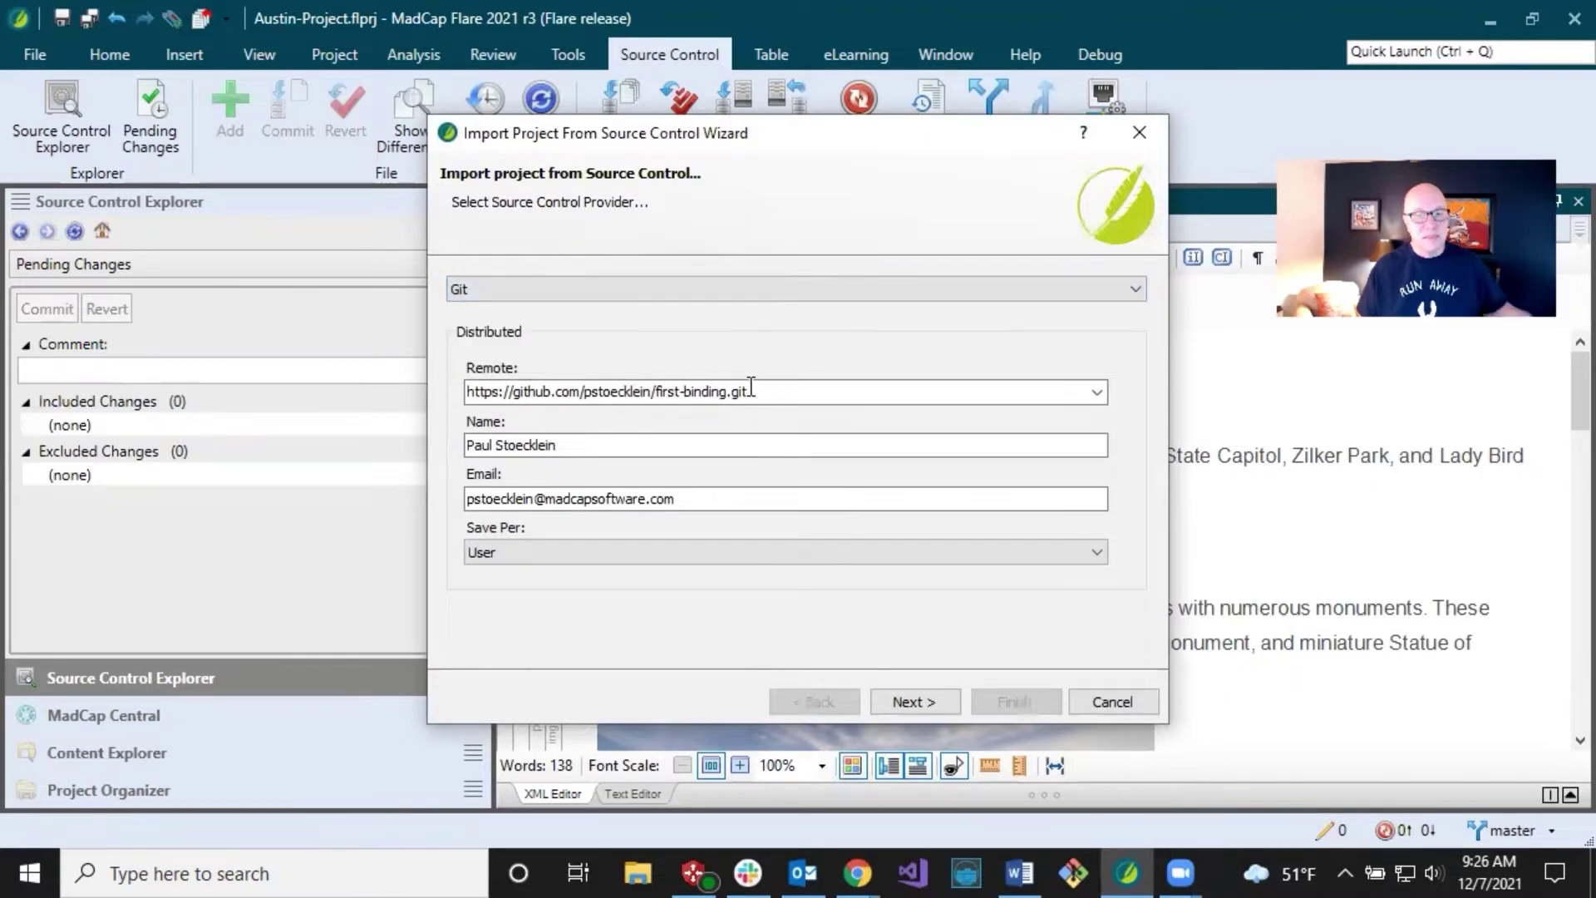
{"action": "left_click", "coordinate": [1110, 700]}
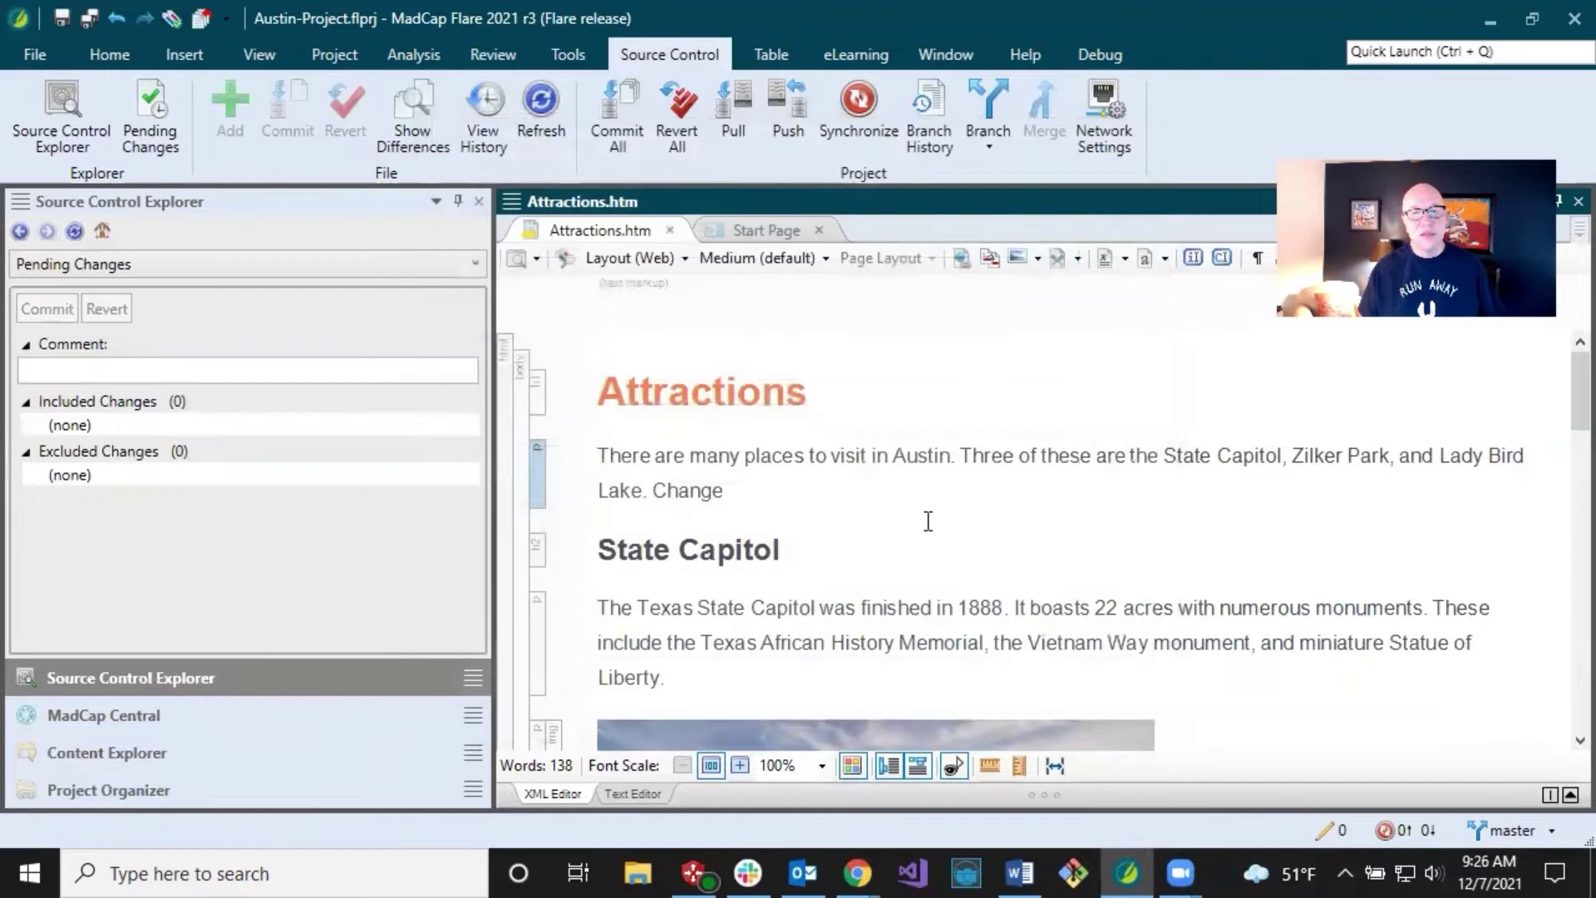
- Review Austin-Project's MadCap Central details and show the commands for opening the MadCap Central window
{"action": "left_click", "coordinate": [813, 456]}
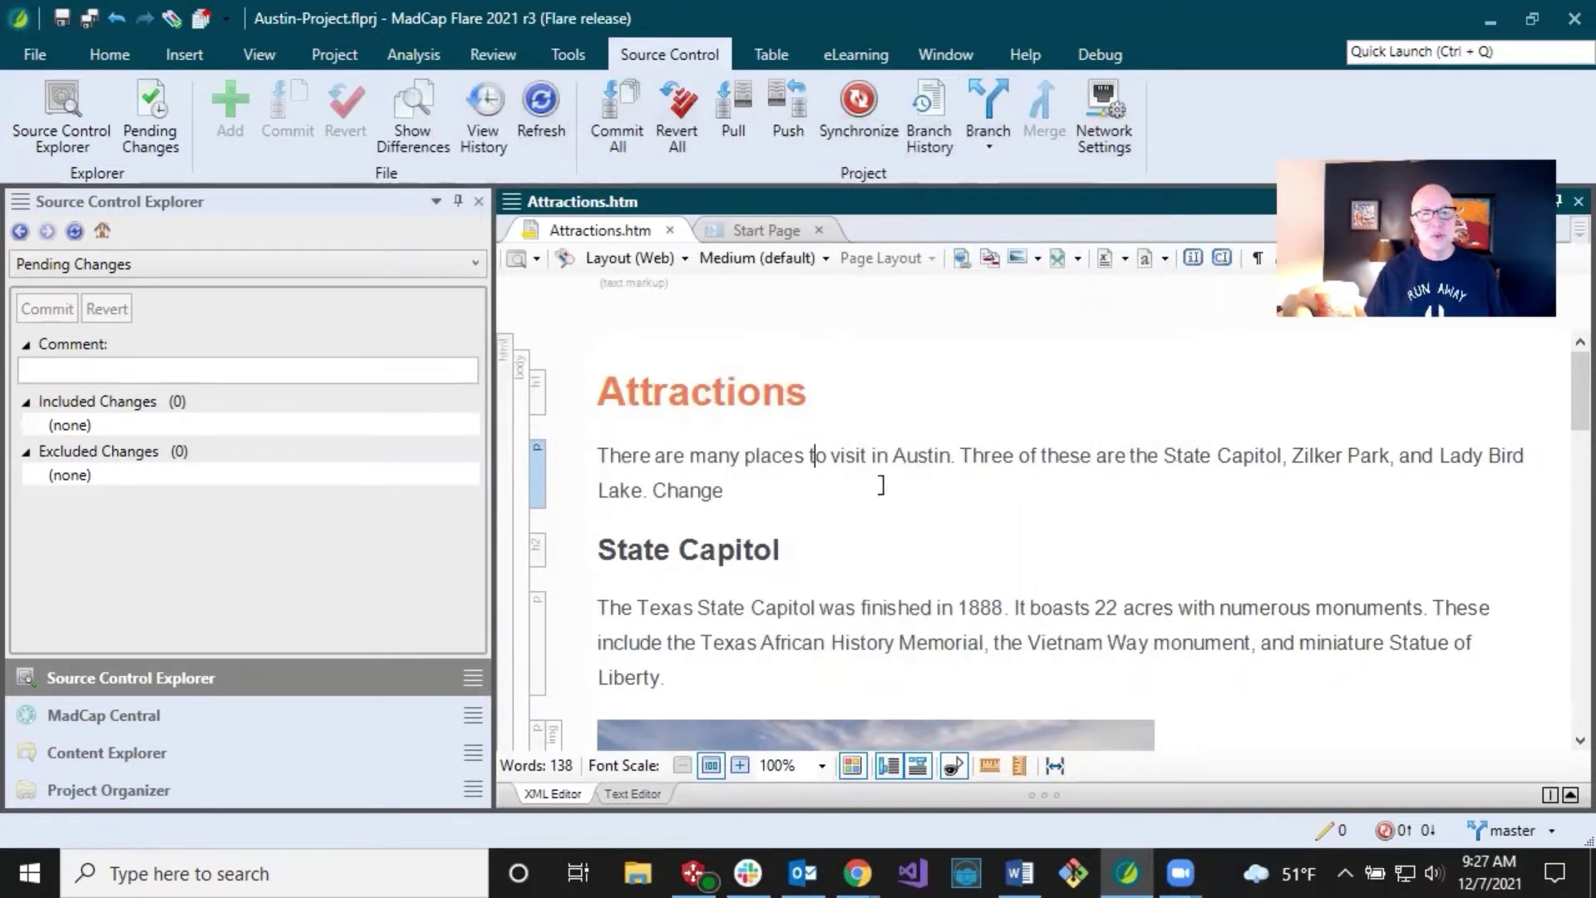
{"action": "left_click", "coordinate": [831, 390]}
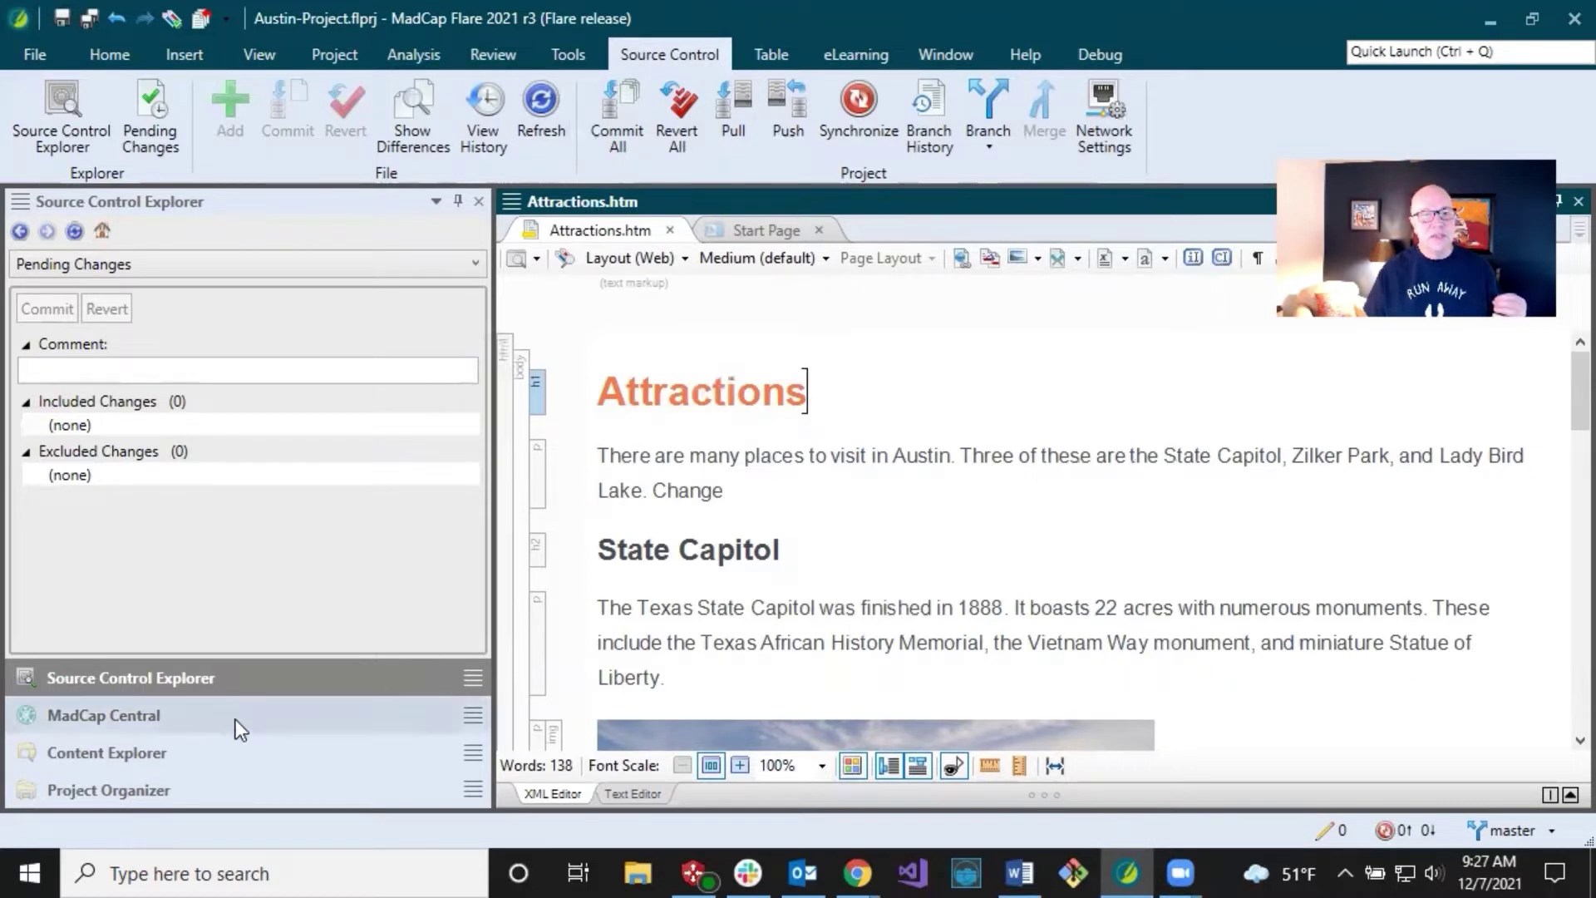
{"action": "left_click", "coordinate": [208, 720]}
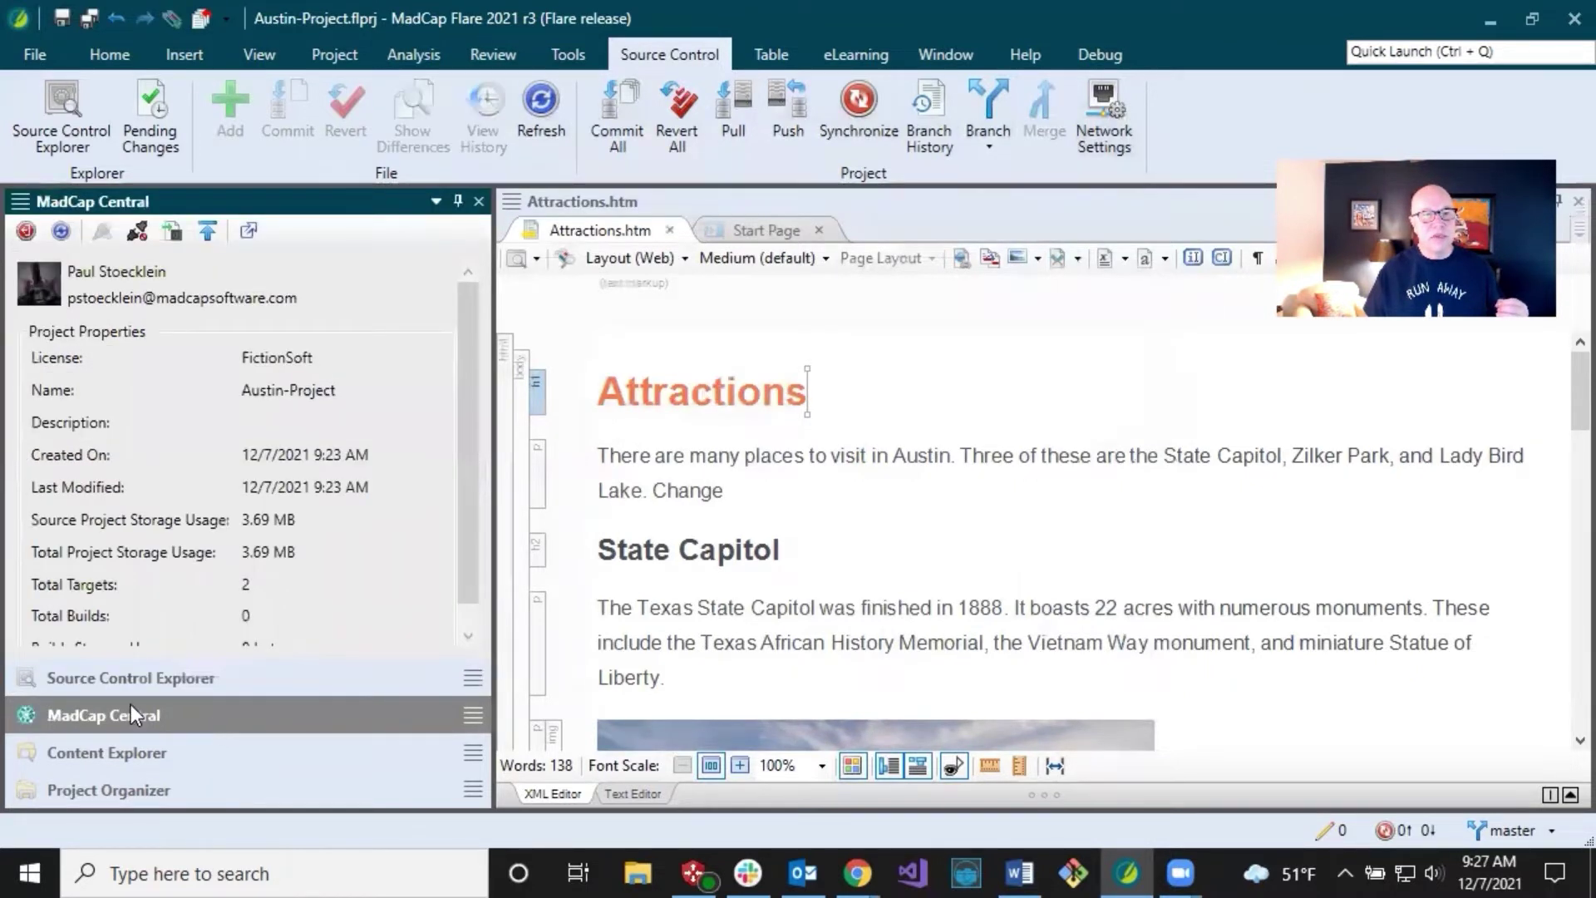
{"action": "left_click", "coordinate": [251, 61]}
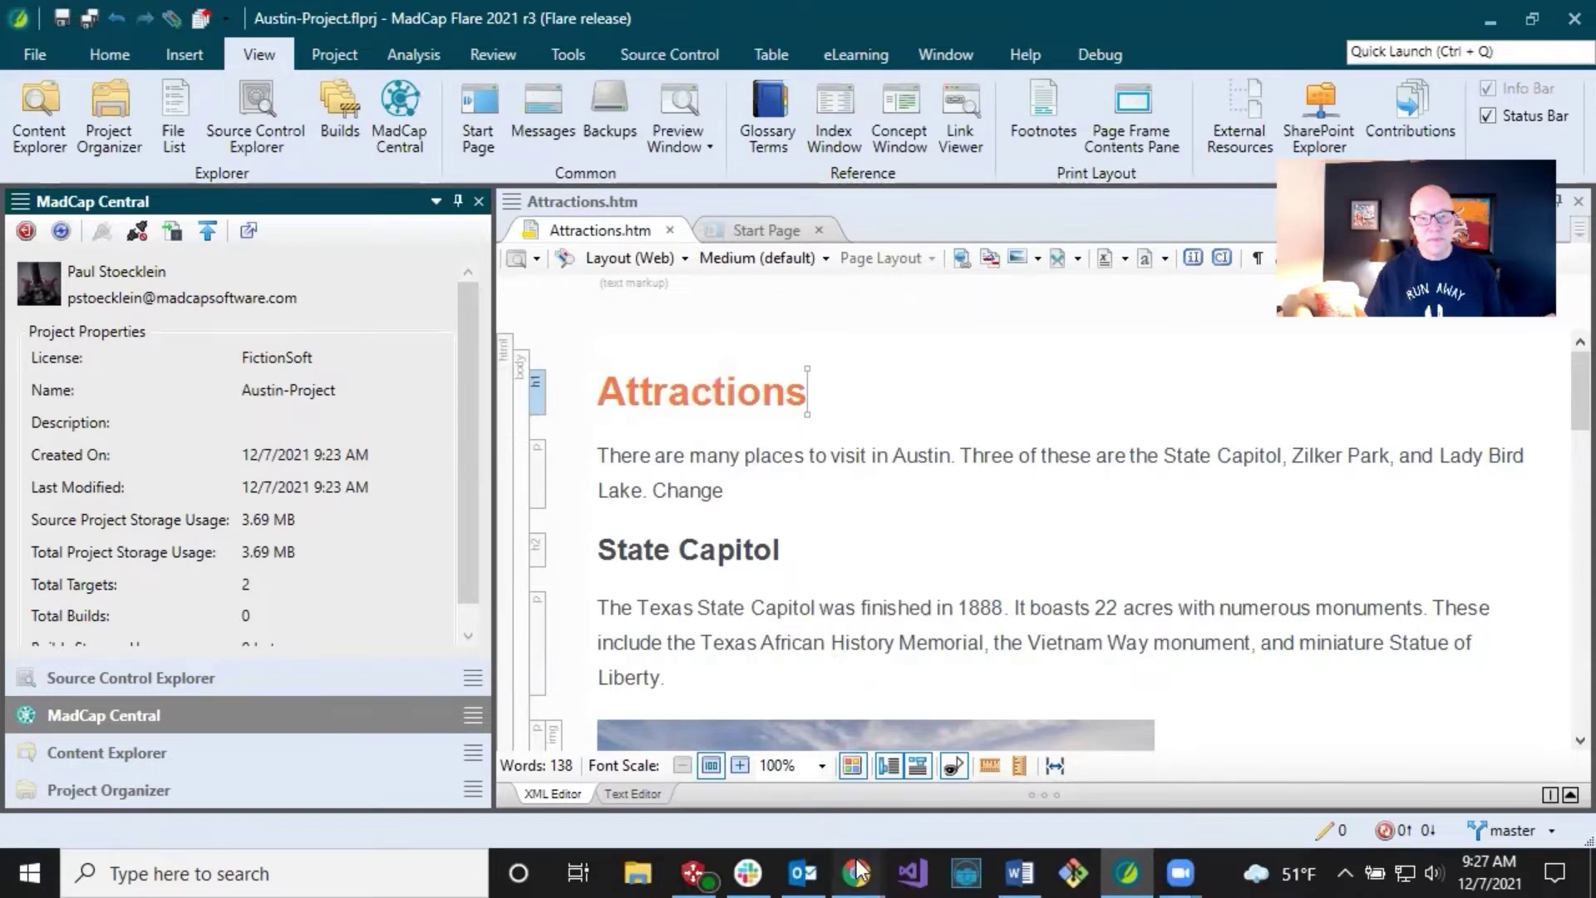
- Switch to MadCap Central in Chrome and examine Austin-Project and its users in the projects list
{"action": "mouse_move", "coordinate": [857, 873]}
{"action": "left_click", "coordinate": [934, 802]}
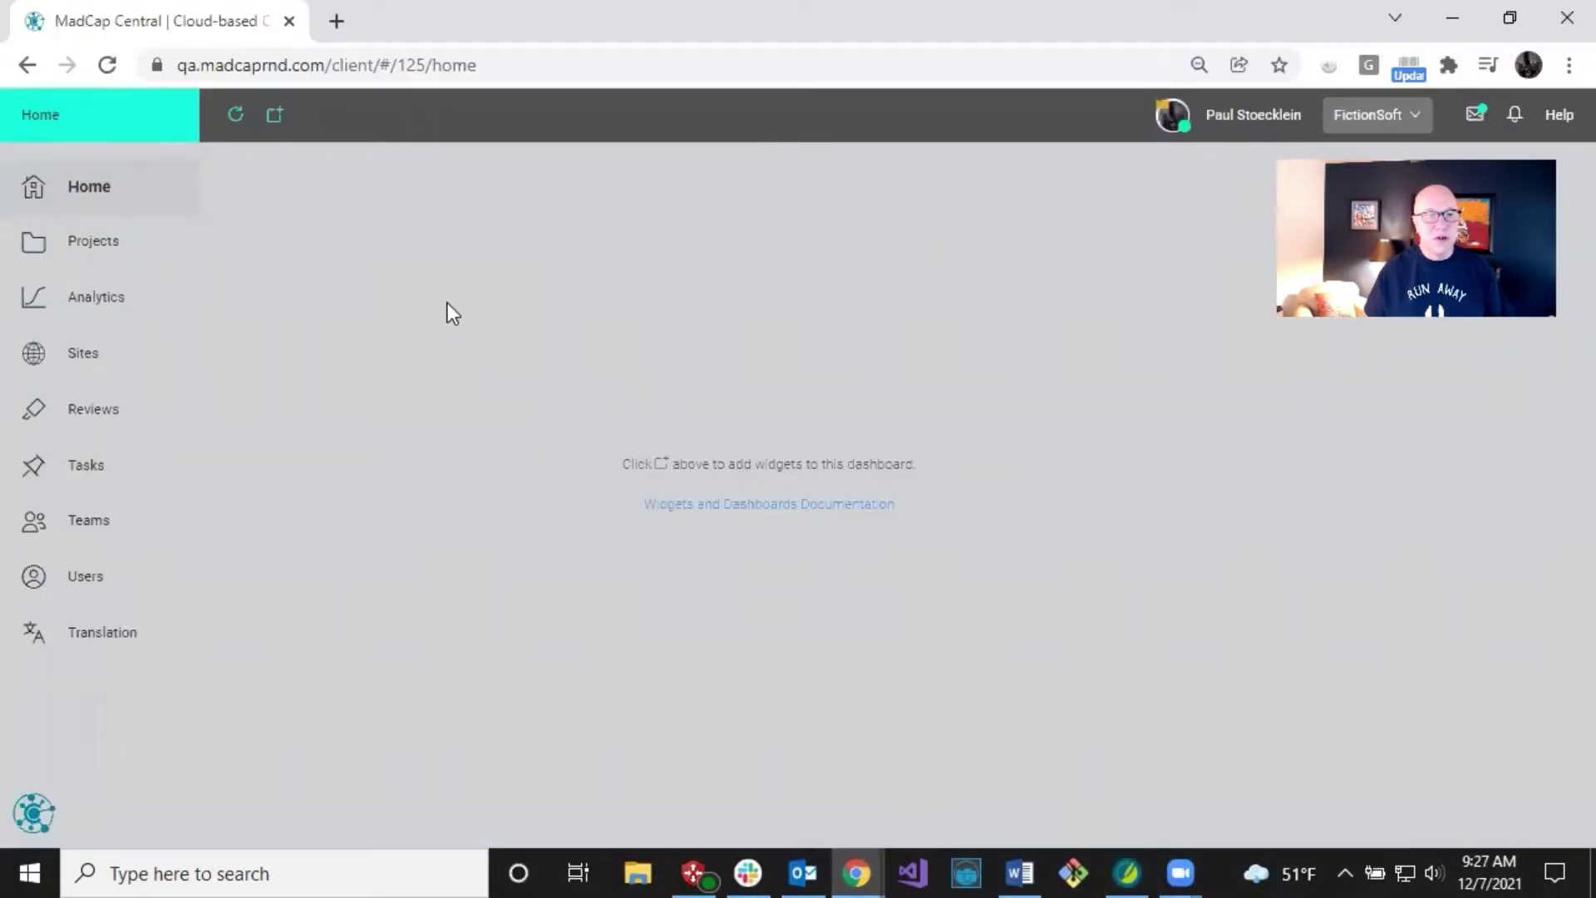
{"action": "left_click", "coordinate": [108, 247]}
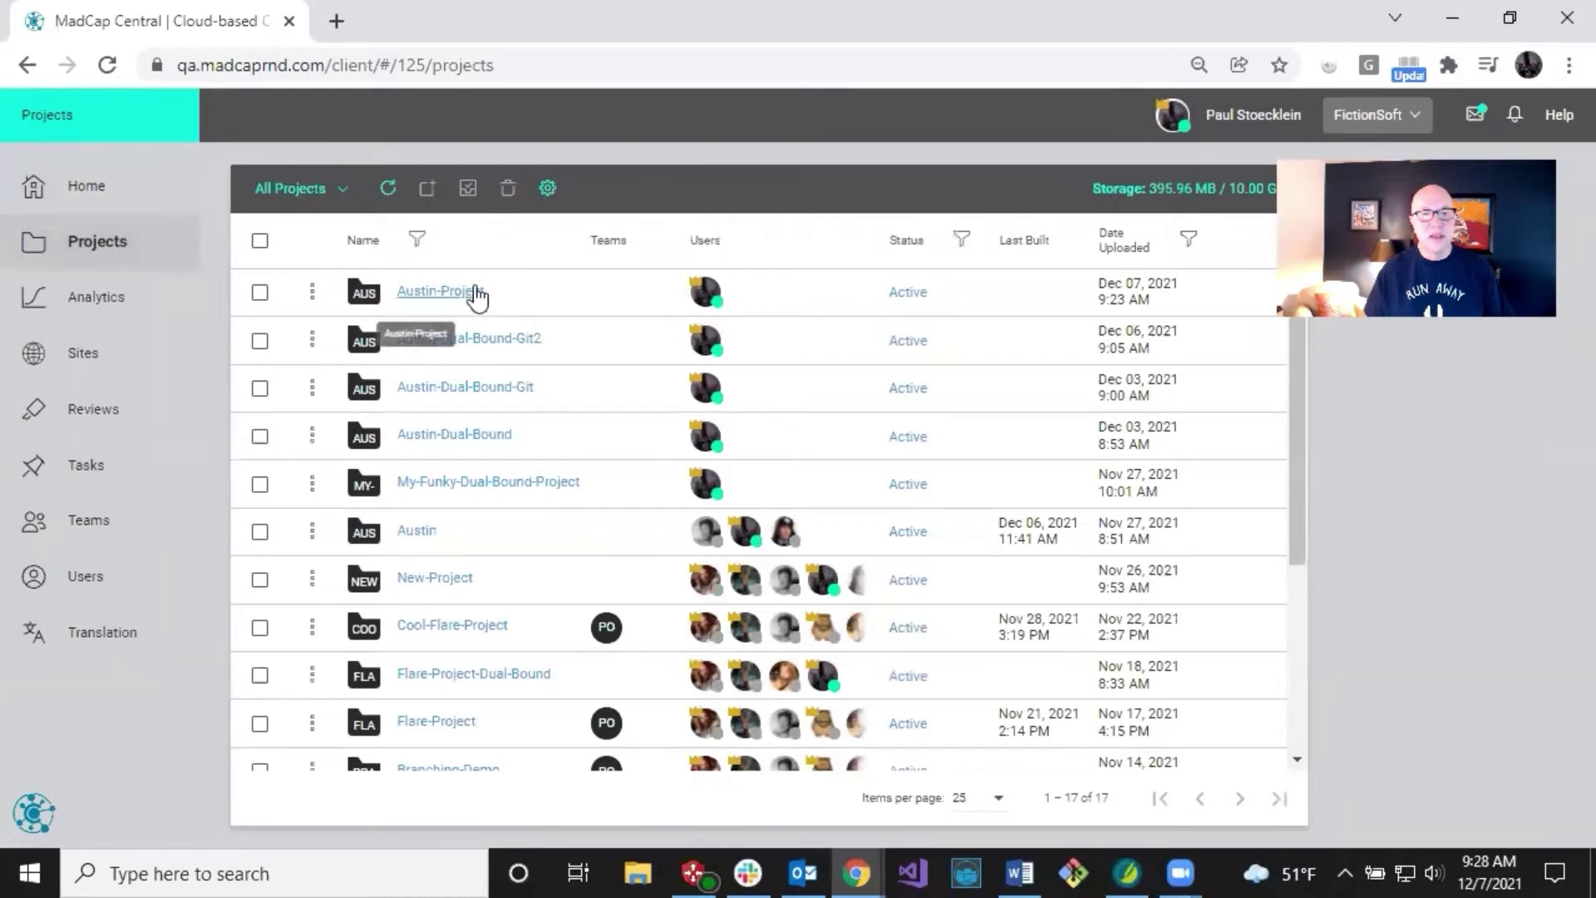
{"action": "mouse_move", "coordinate": [702, 294]}
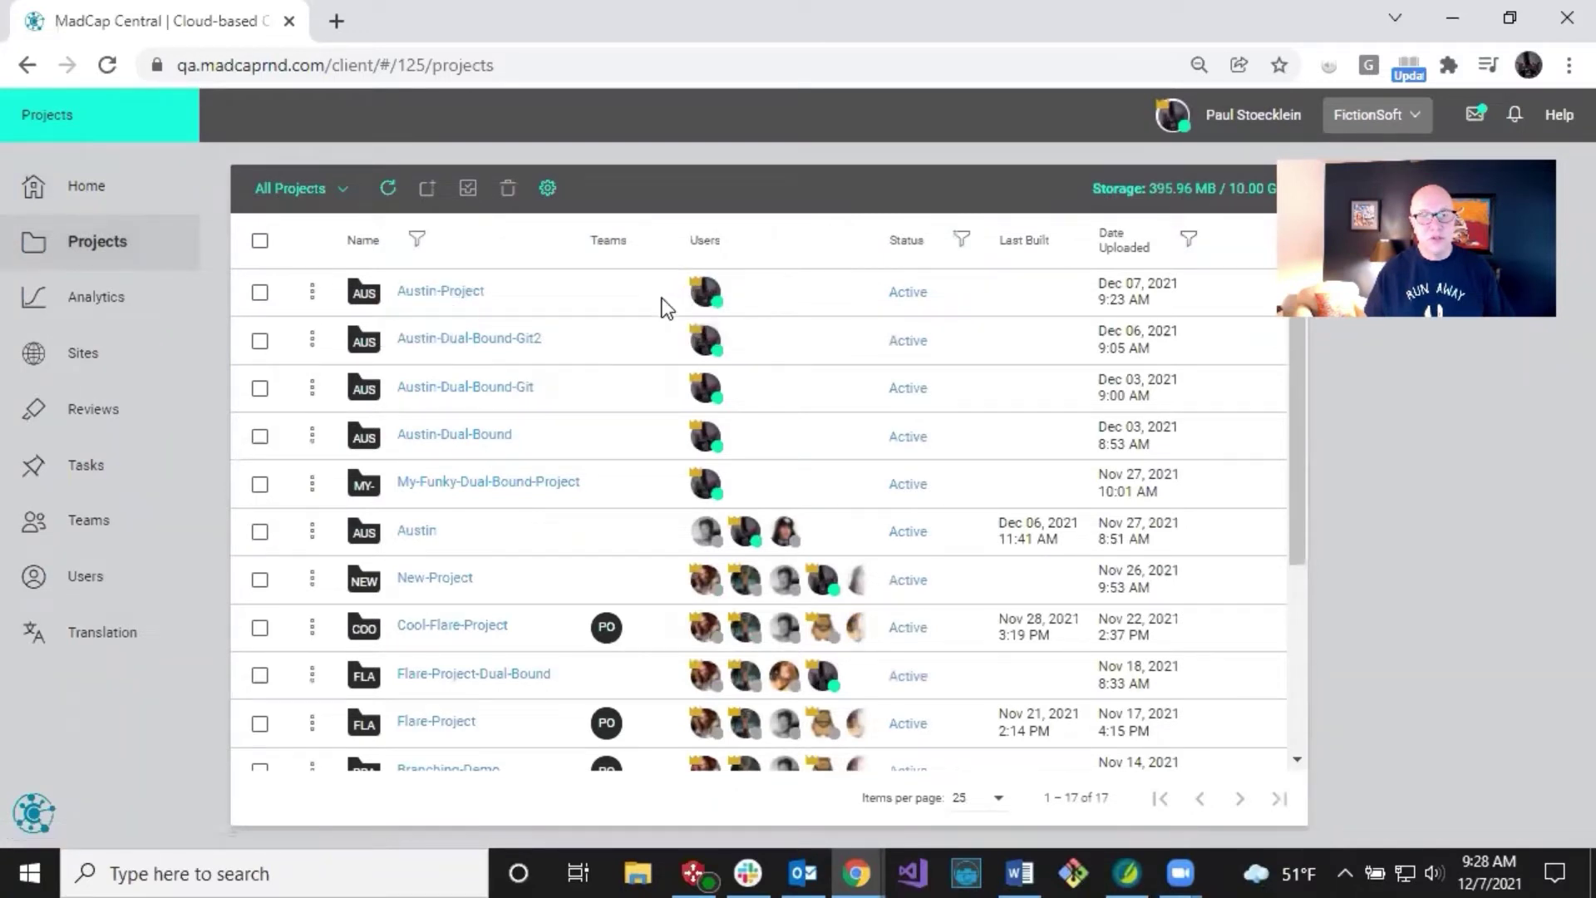
- Open the profile of the author who last signed in on Nov 28, 2021 and review their team and project access
{"action": "left_click", "coordinate": [58, 579]}
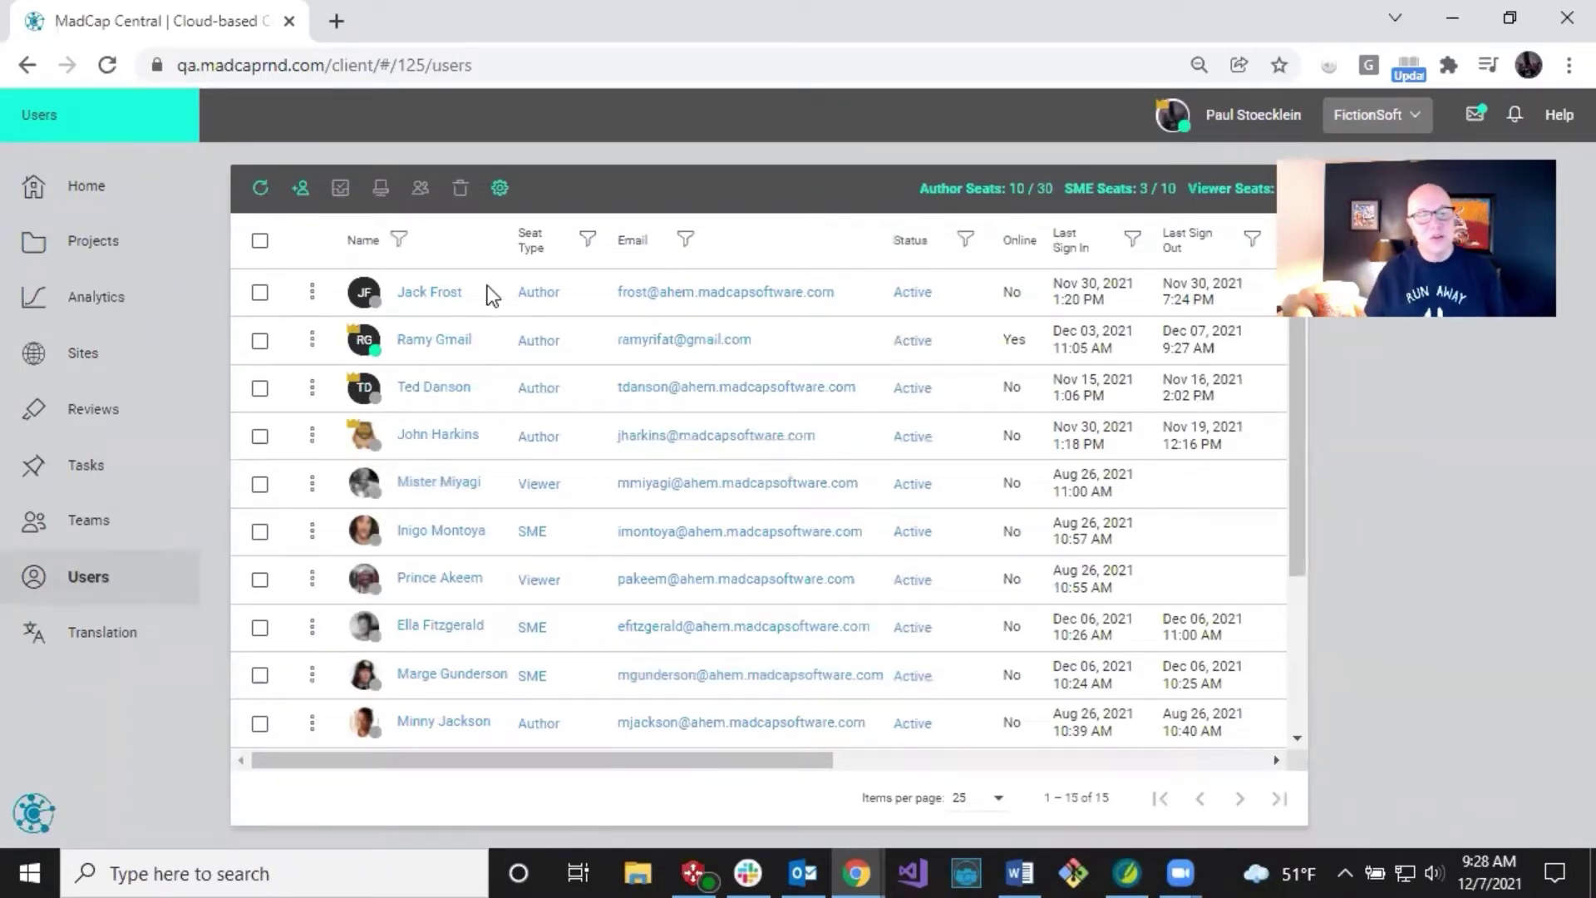
{"action": "scroll", "coordinate": [487, 289], "scroll_direction": "down", "scroll_amount": 3}
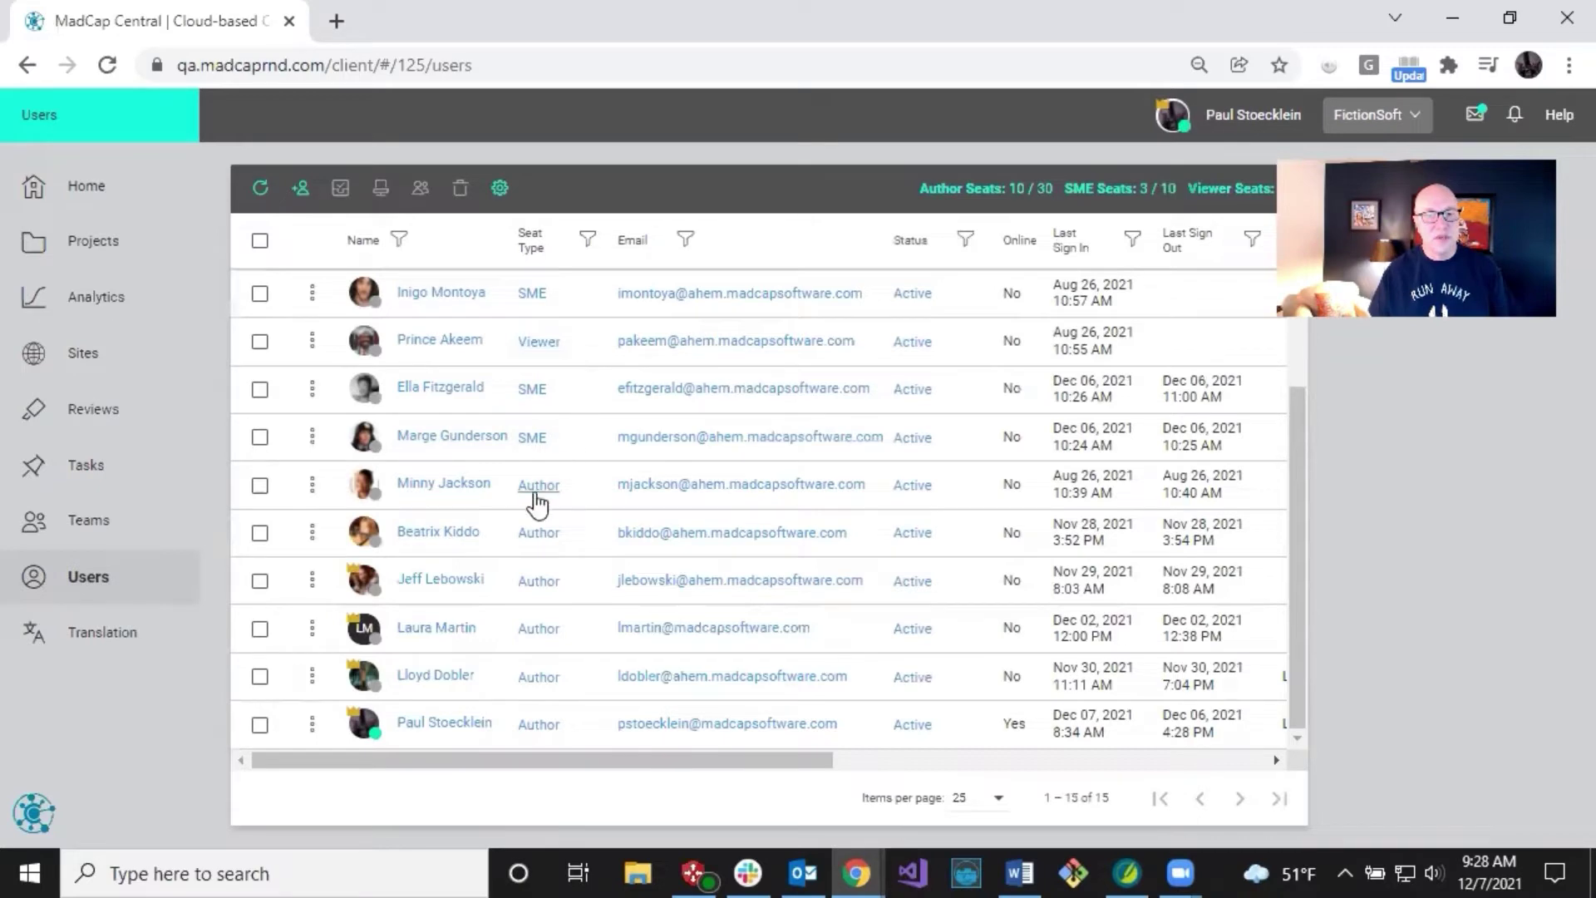
{"action": "left_click", "coordinate": [365, 532]}
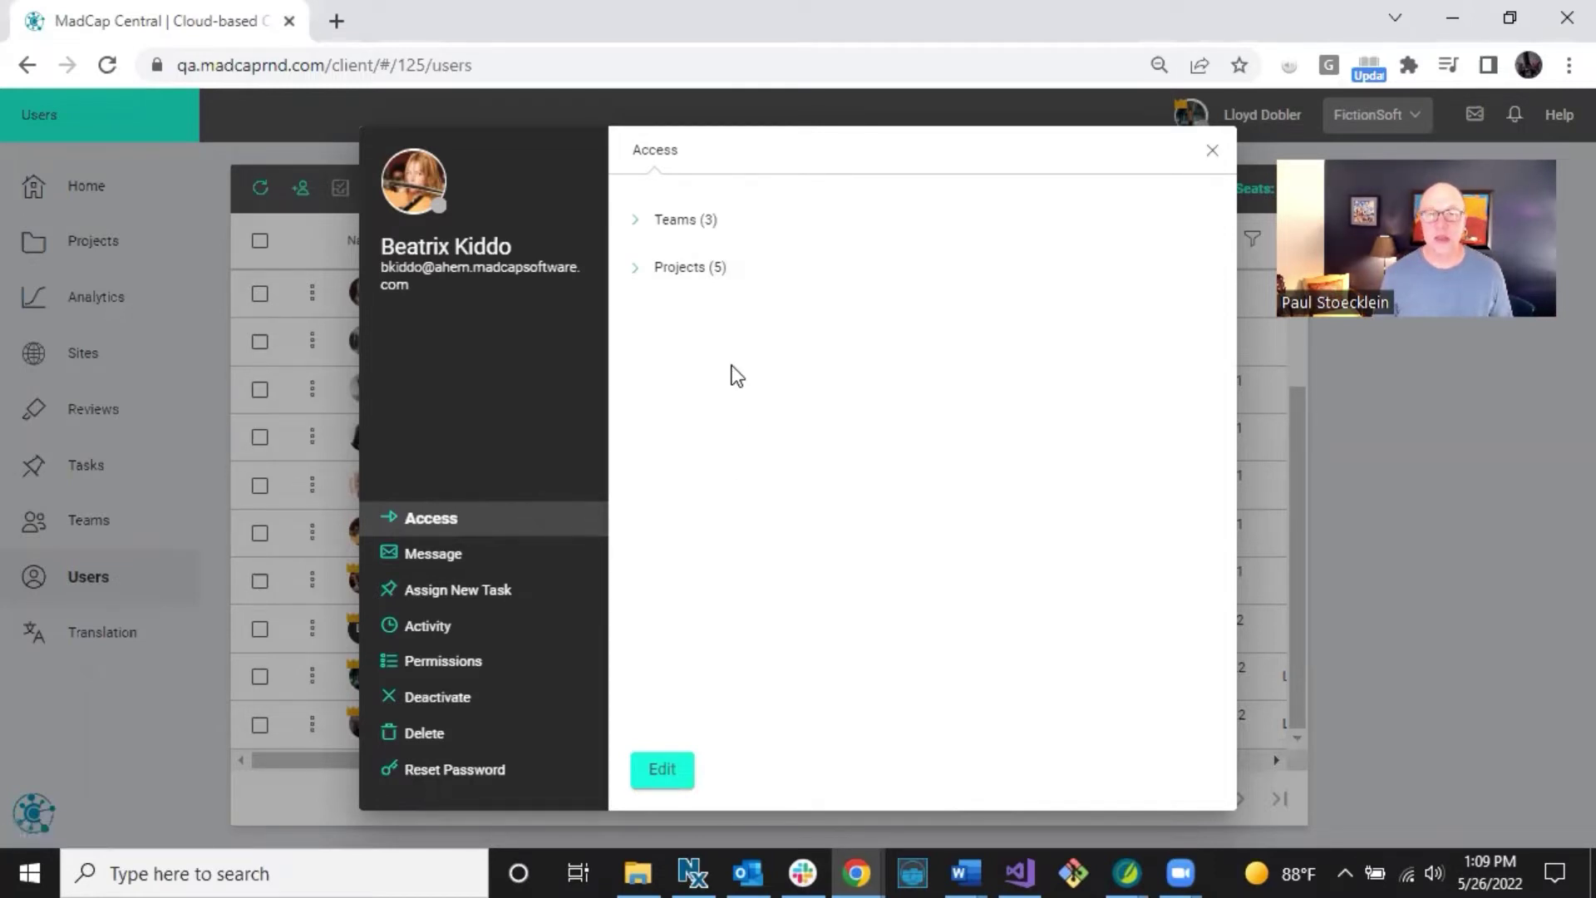
{"action": "left_click", "coordinate": [641, 224]}
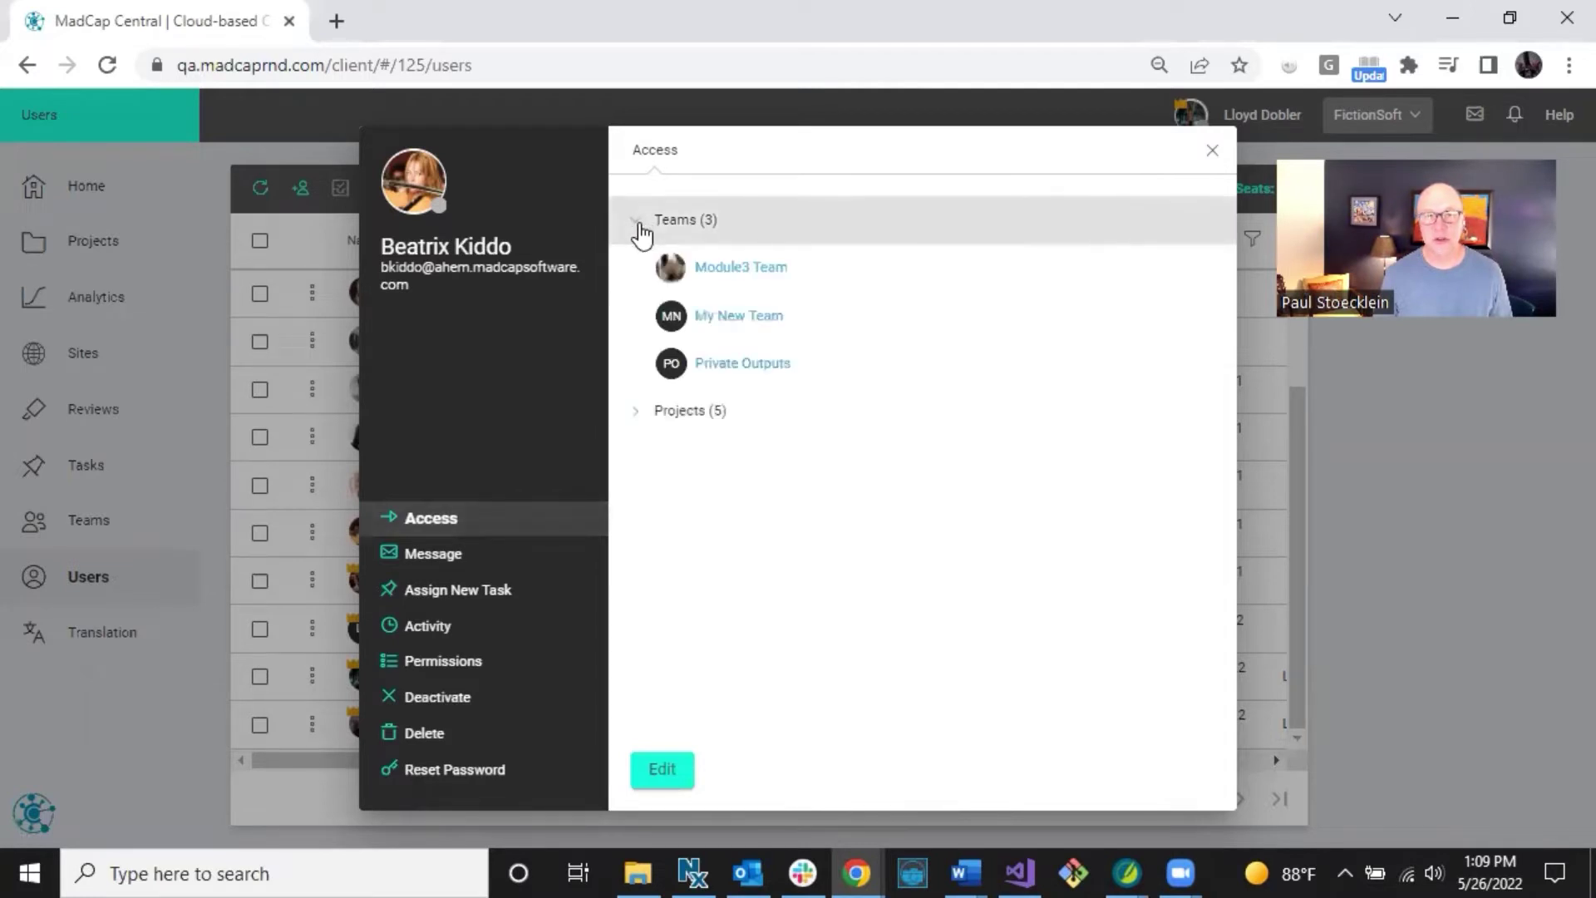
{"action": "left_click", "coordinate": [641, 224]}
{"action": "left_click", "coordinate": [640, 281]}
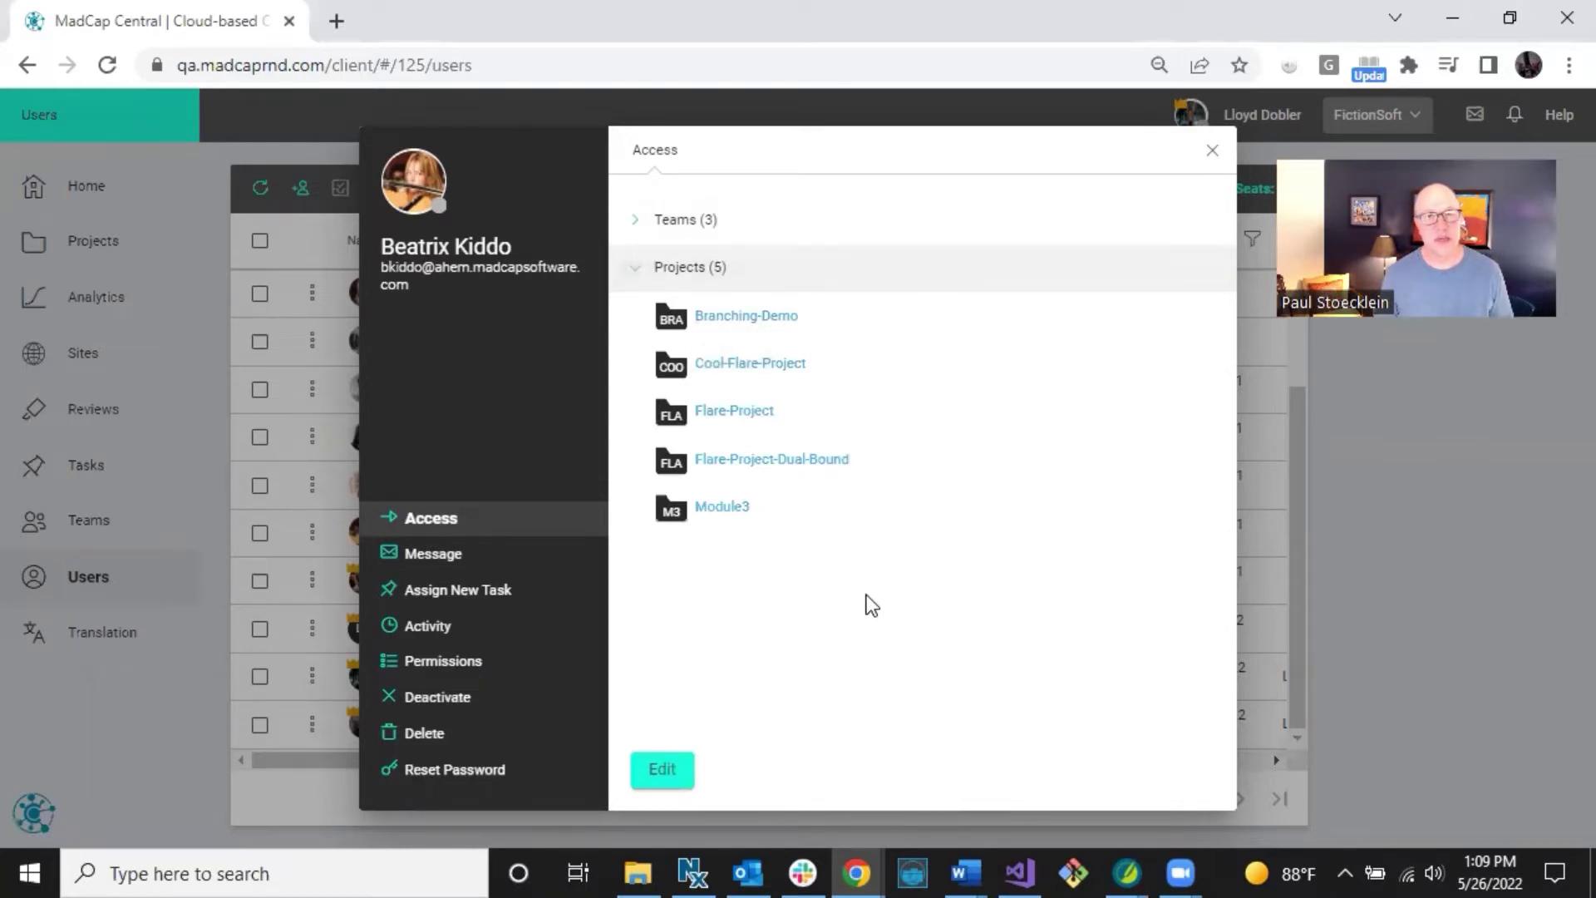
- Edit the author's team and project access and give them access to Austin-Project
{"action": "left_click", "coordinate": [672, 767]}
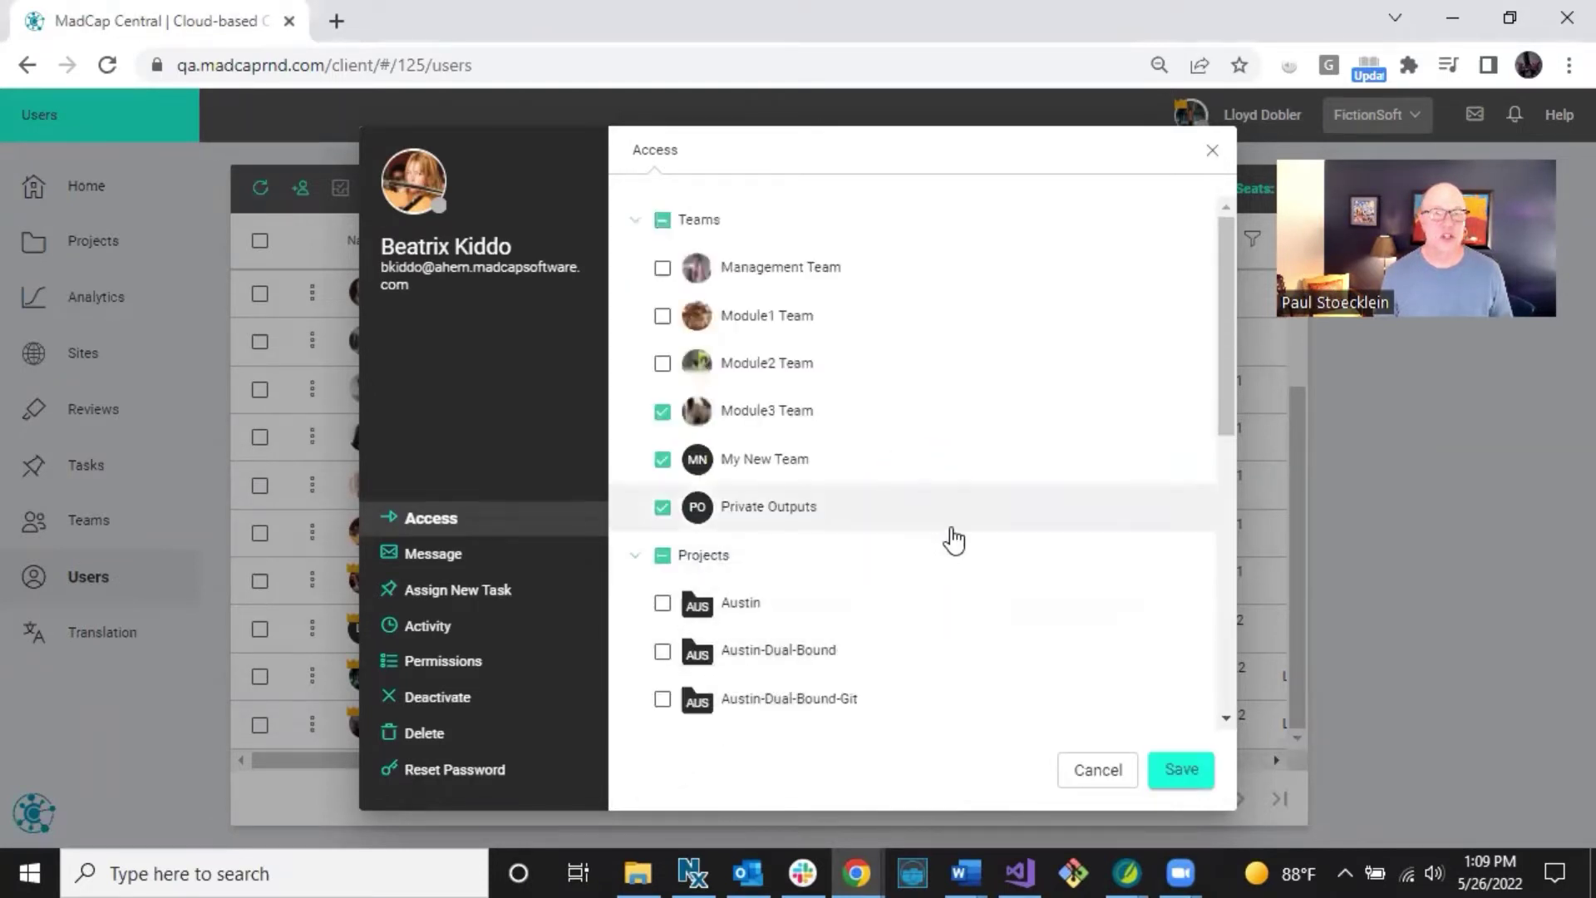
{"action": "left_click", "coordinate": [636, 223]}
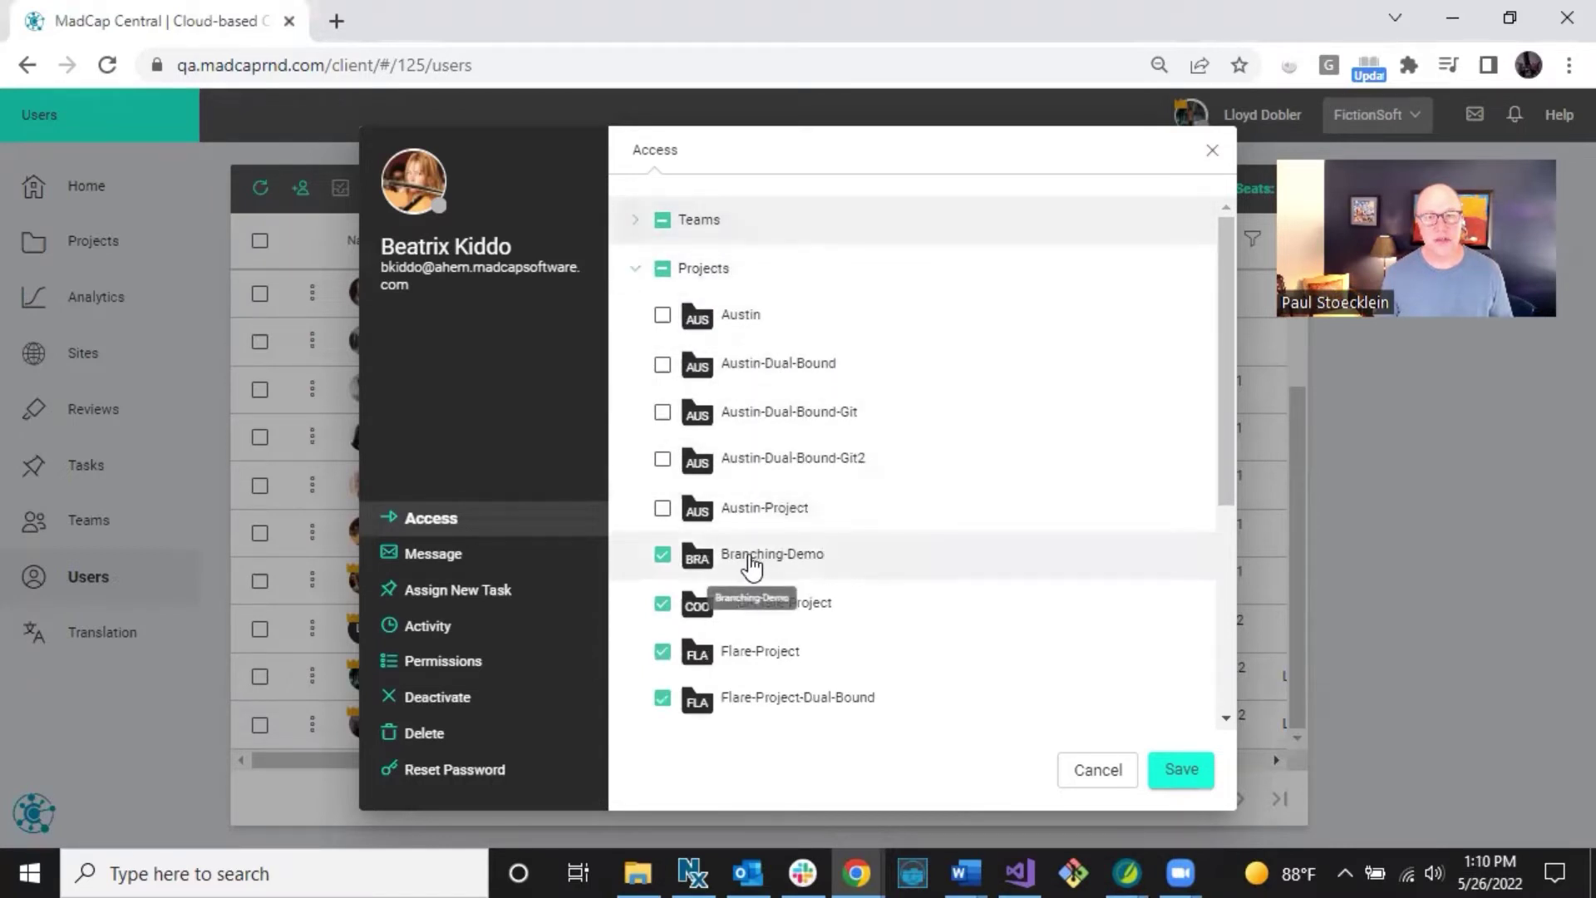
{"action": "left_click", "coordinate": [662, 510]}
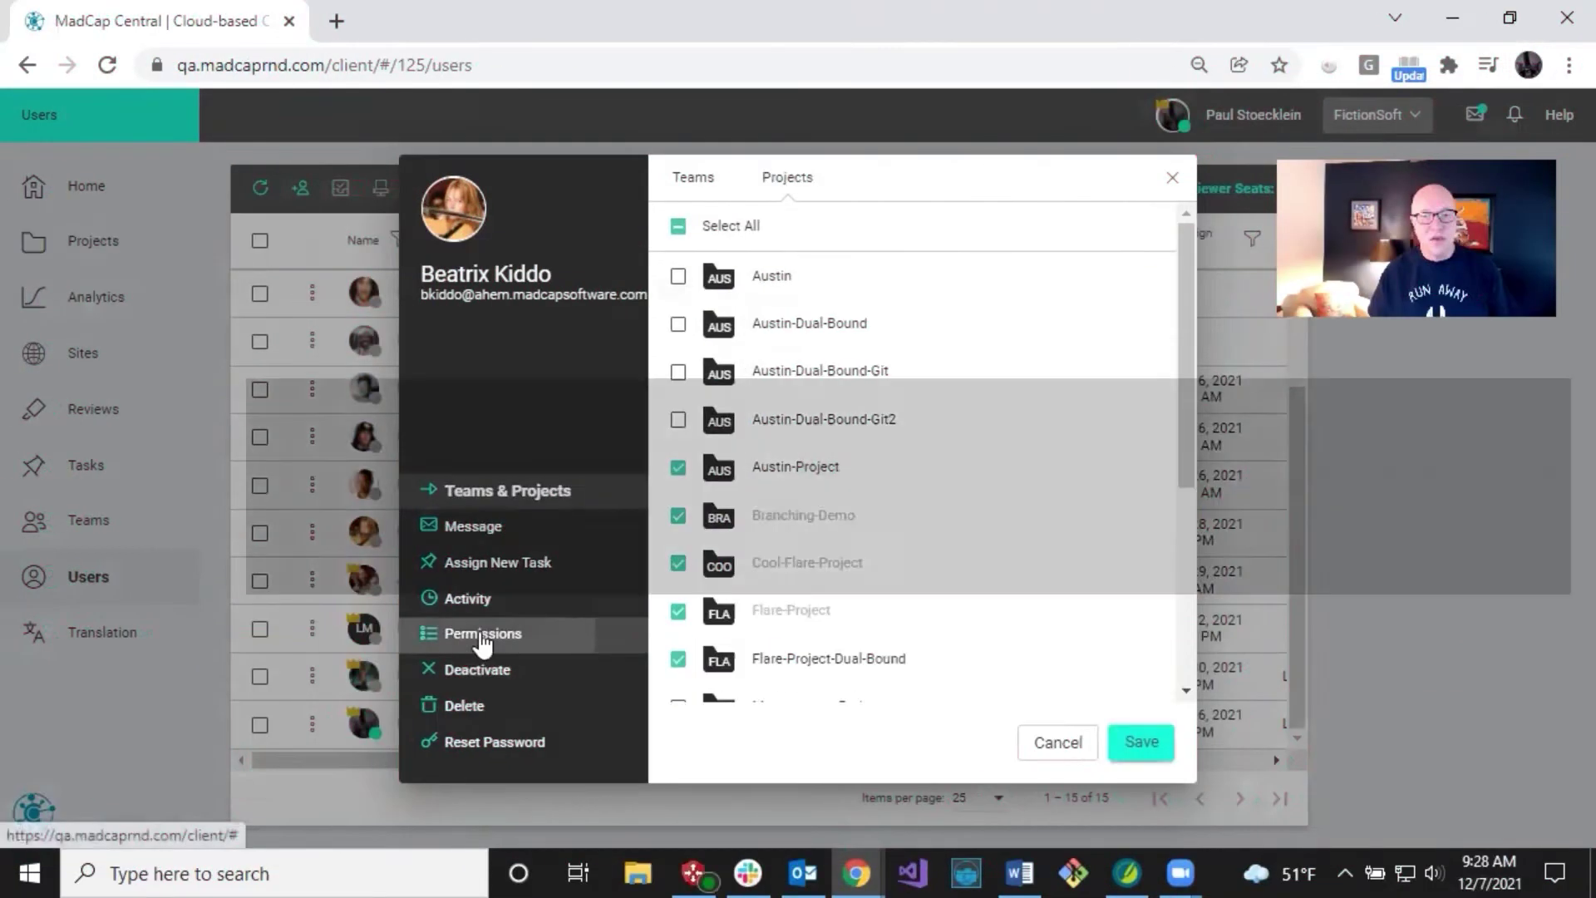
- Remove the Push permission from the author's global project permissions, save the permissions, and close the profile
{"action": "left_click", "coordinate": [532, 636]}
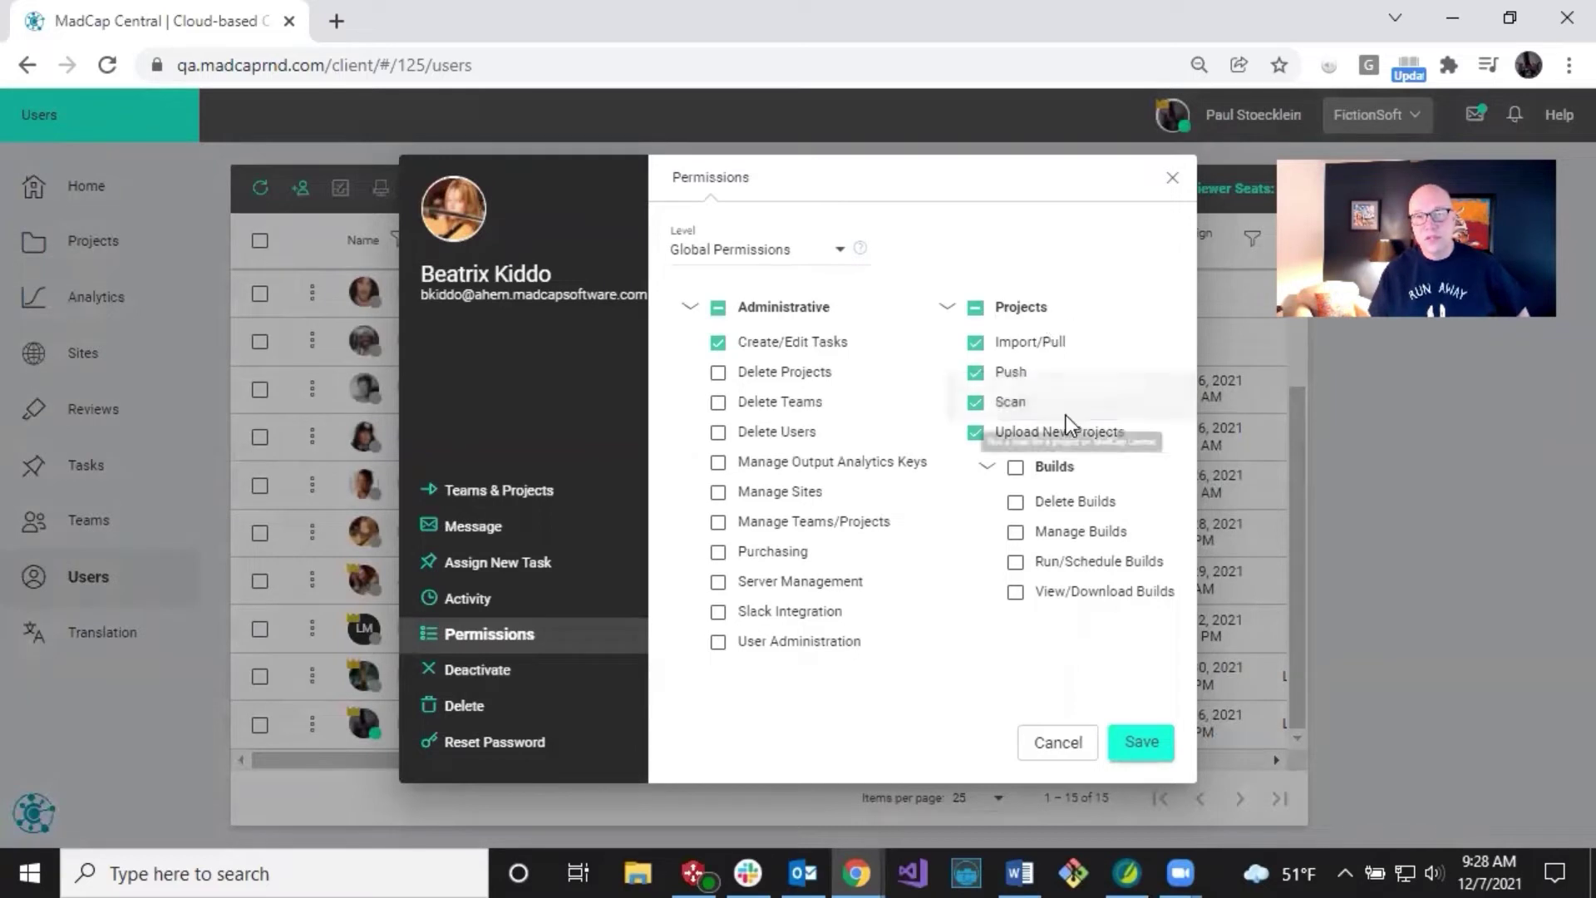
{"action": "mouse_move", "coordinate": [1050, 343]}
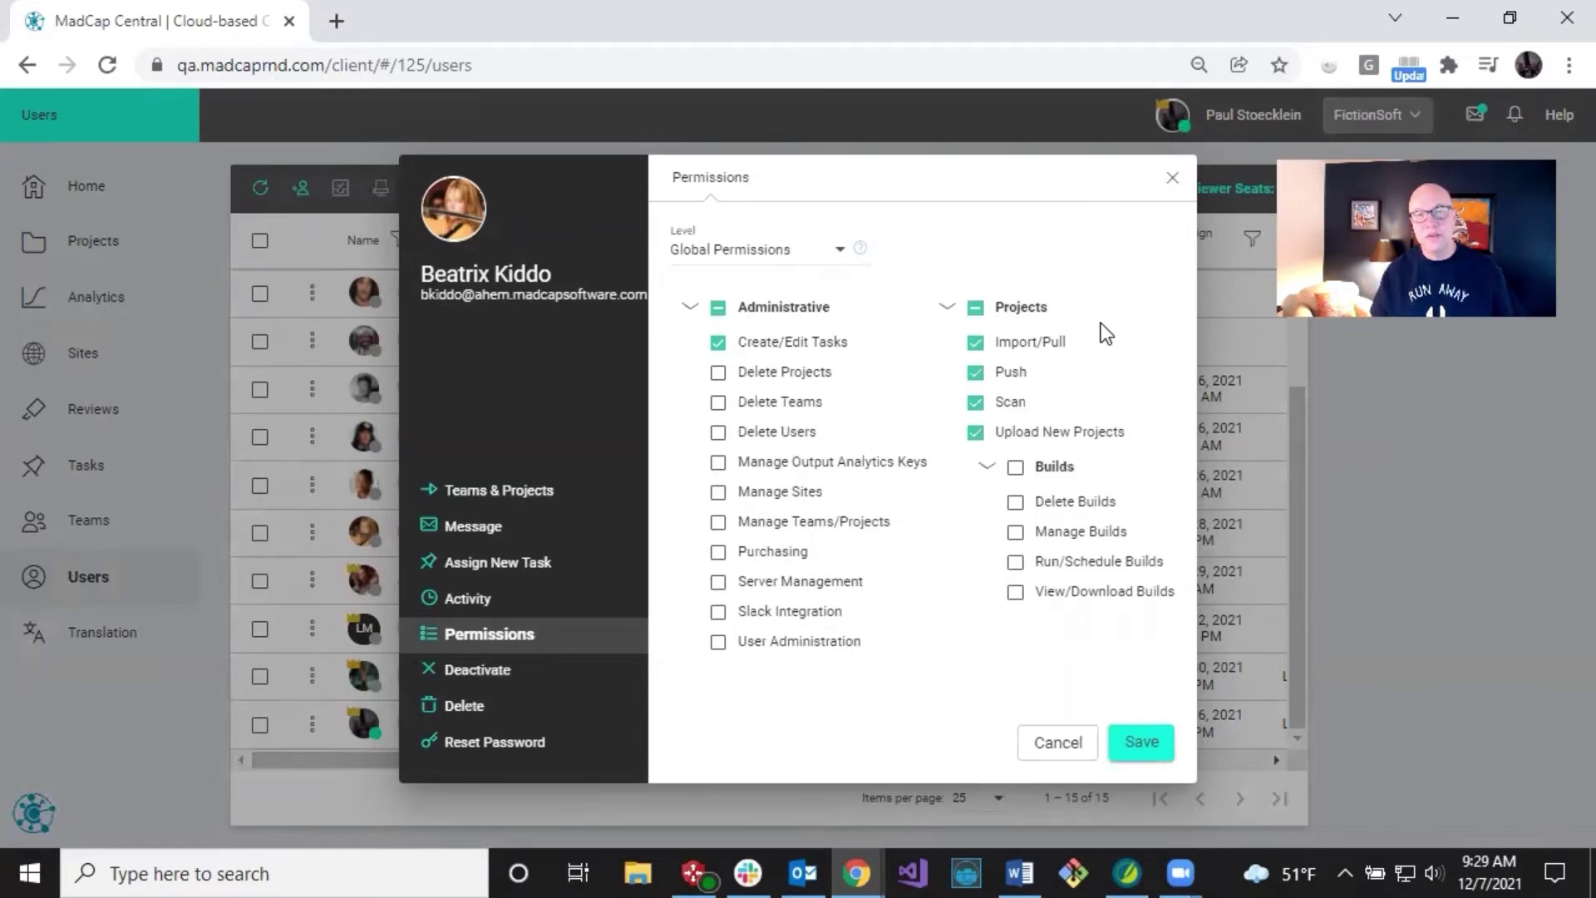
{"action": "mouse_move", "coordinate": [1002, 376]}
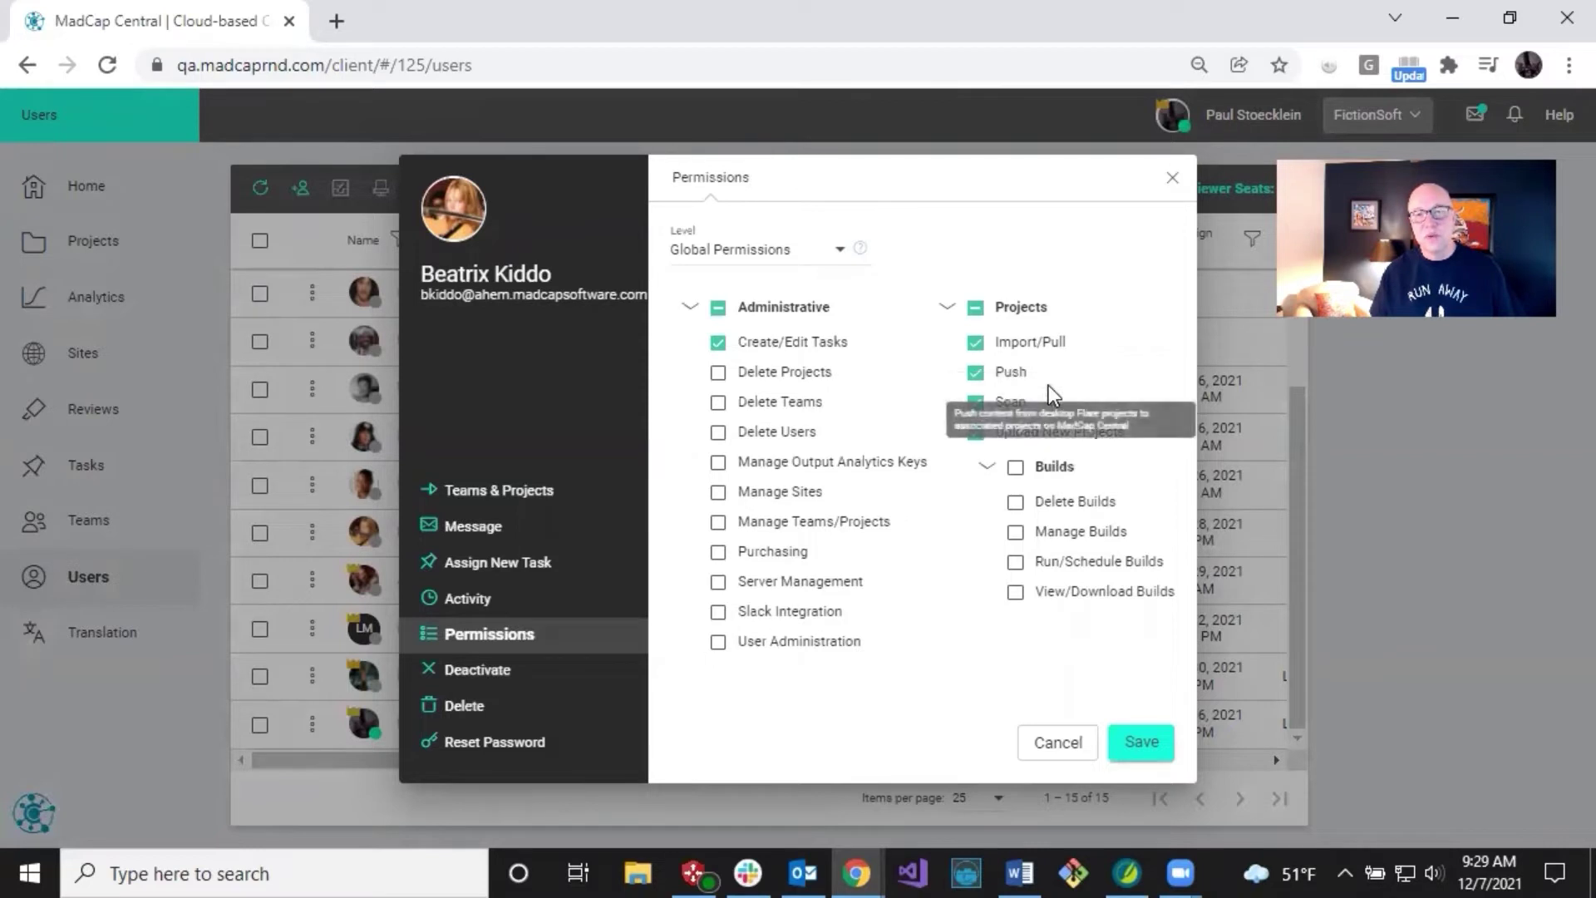
{"action": "left_click", "coordinate": [975, 372]}
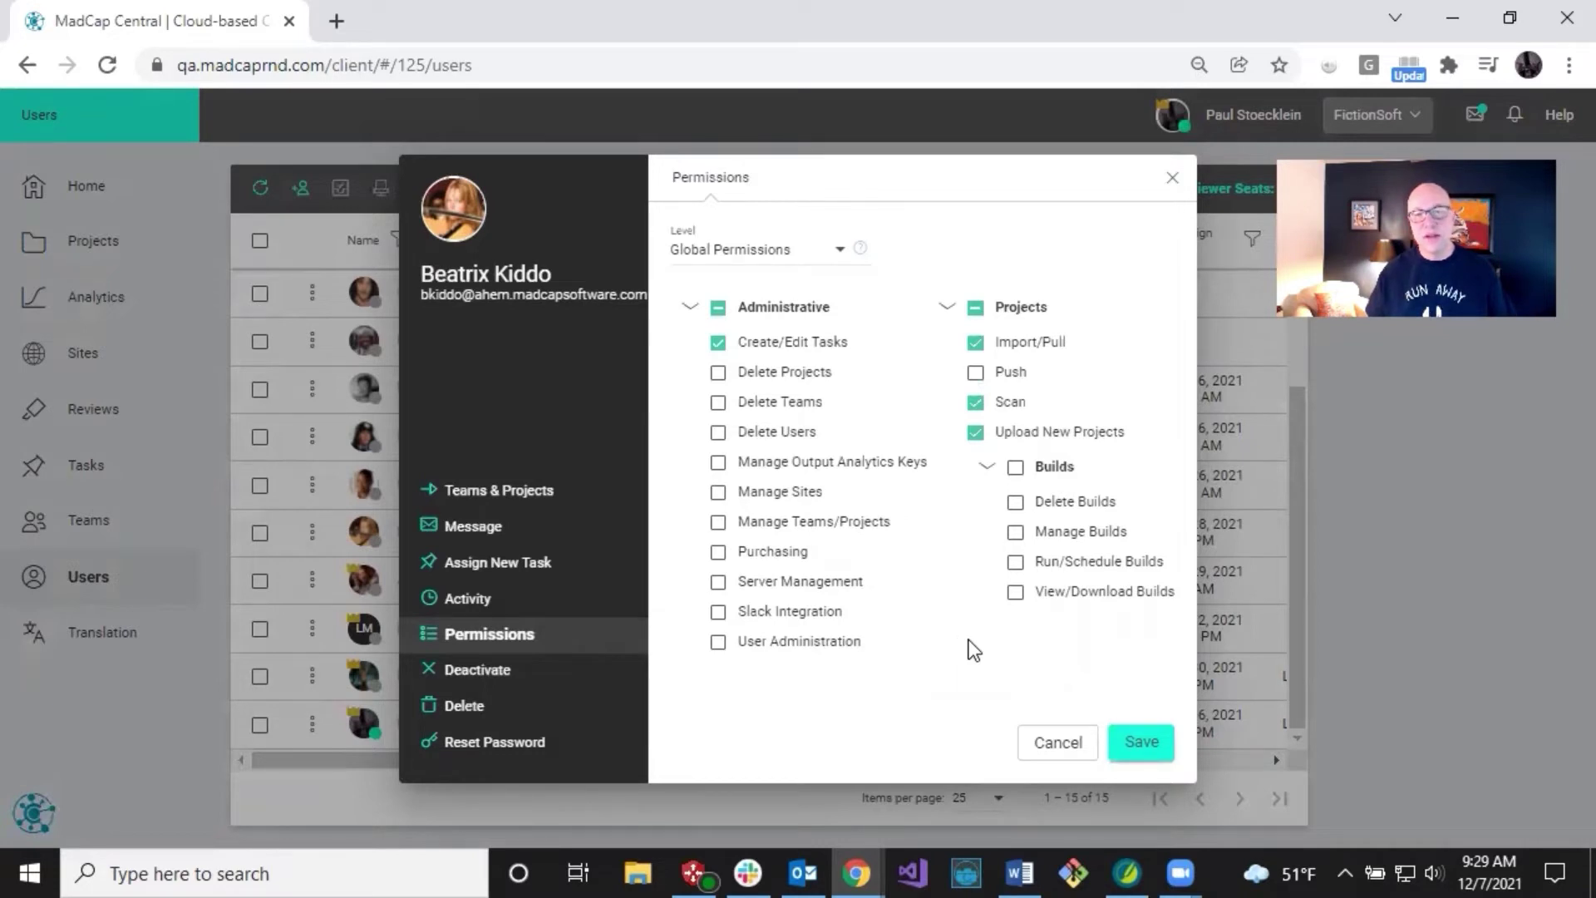
{"action": "left_click", "coordinate": [1128, 740]}
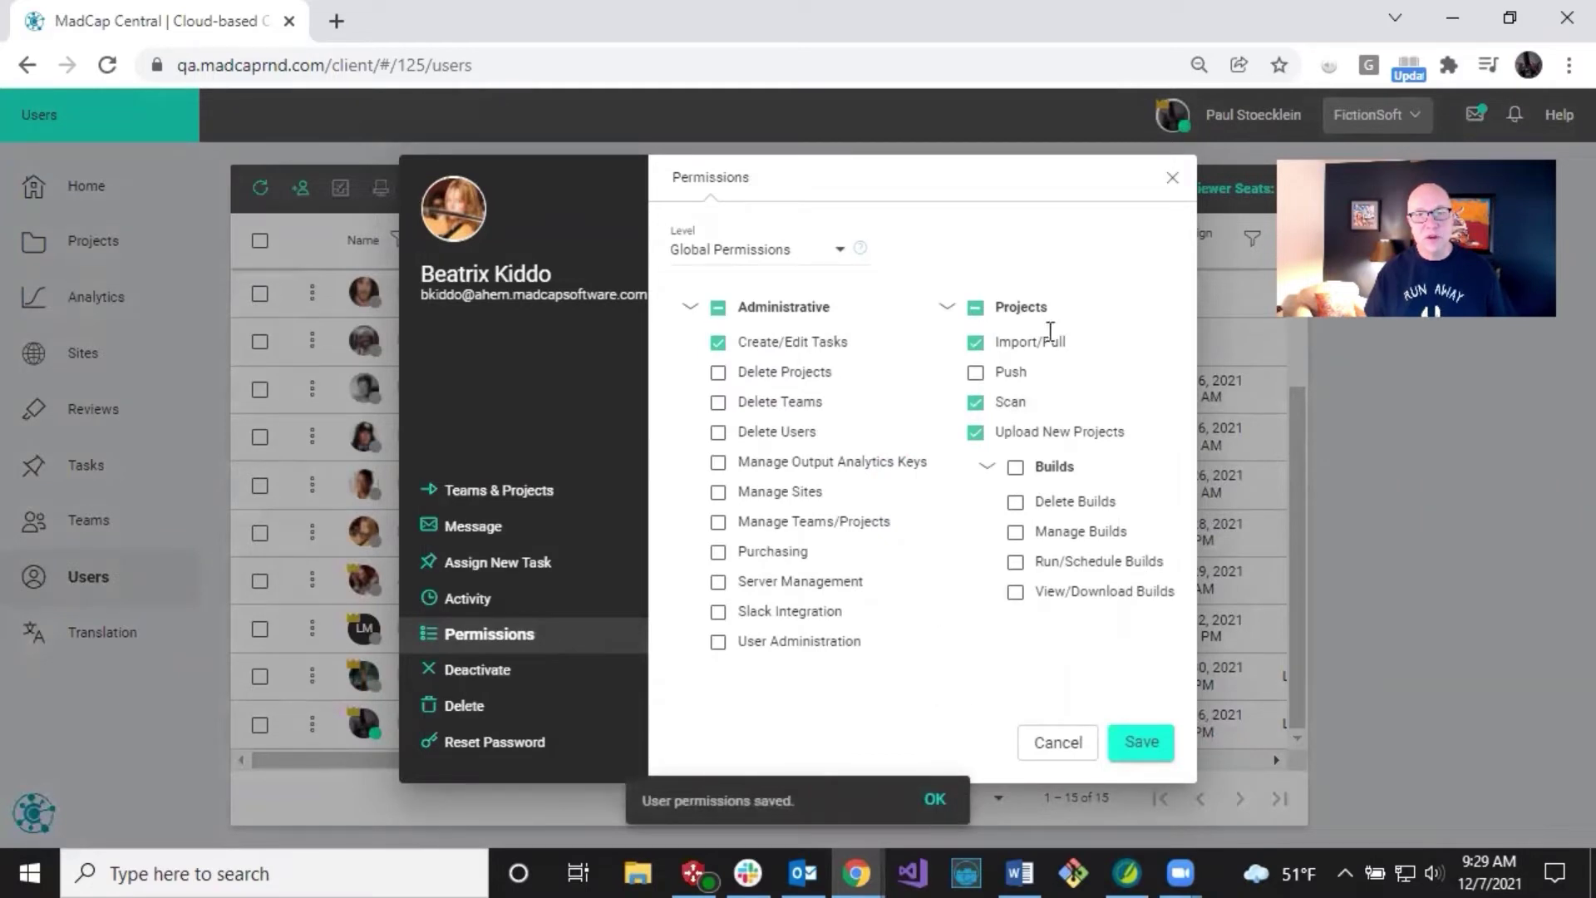
{"action": "left_click", "coordinate": [1172, 180]}
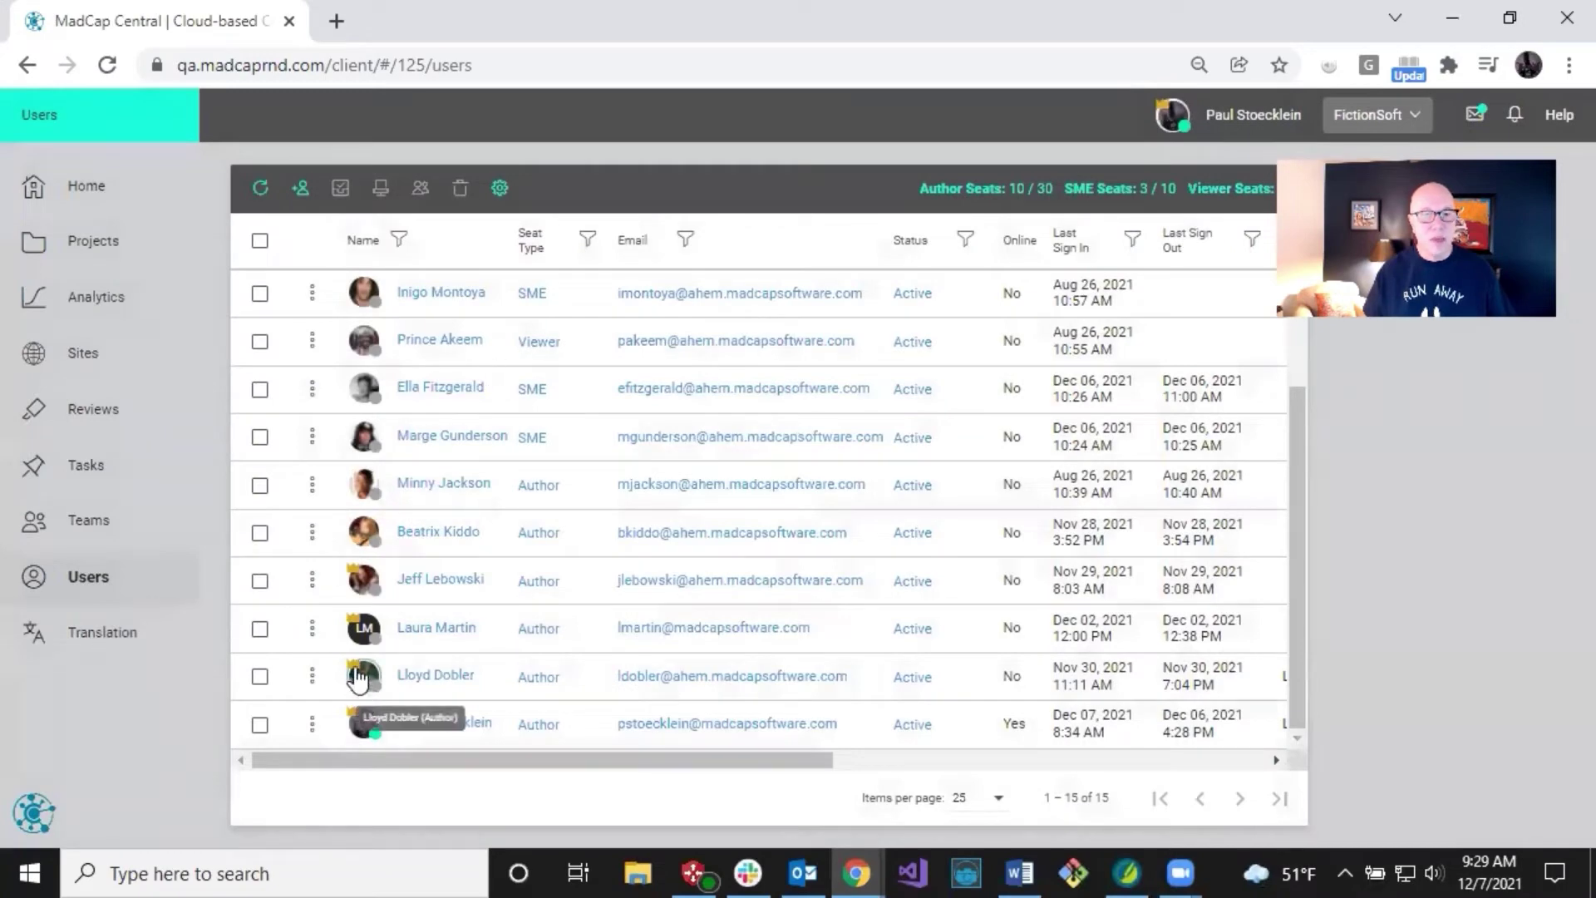
- Reopen the same author's permissions, examine the global and per-project permission levels available, and cancel without changes
{"action": "left_click", "coordinate": [363, 532]}
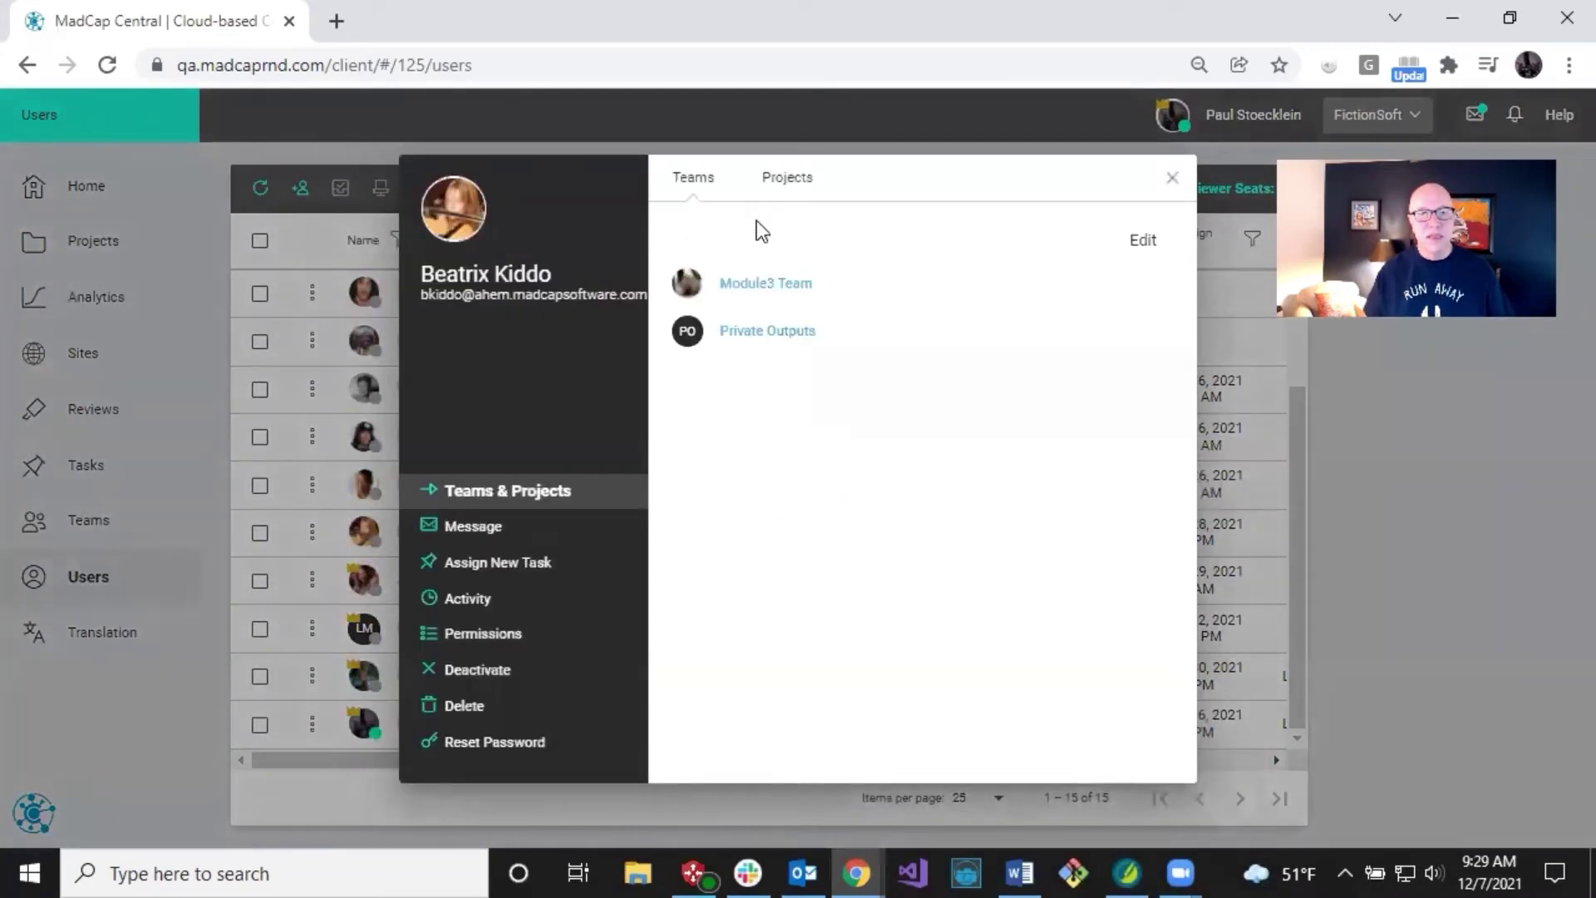
{"action": "left_click", "coordinate": [482, 633]}
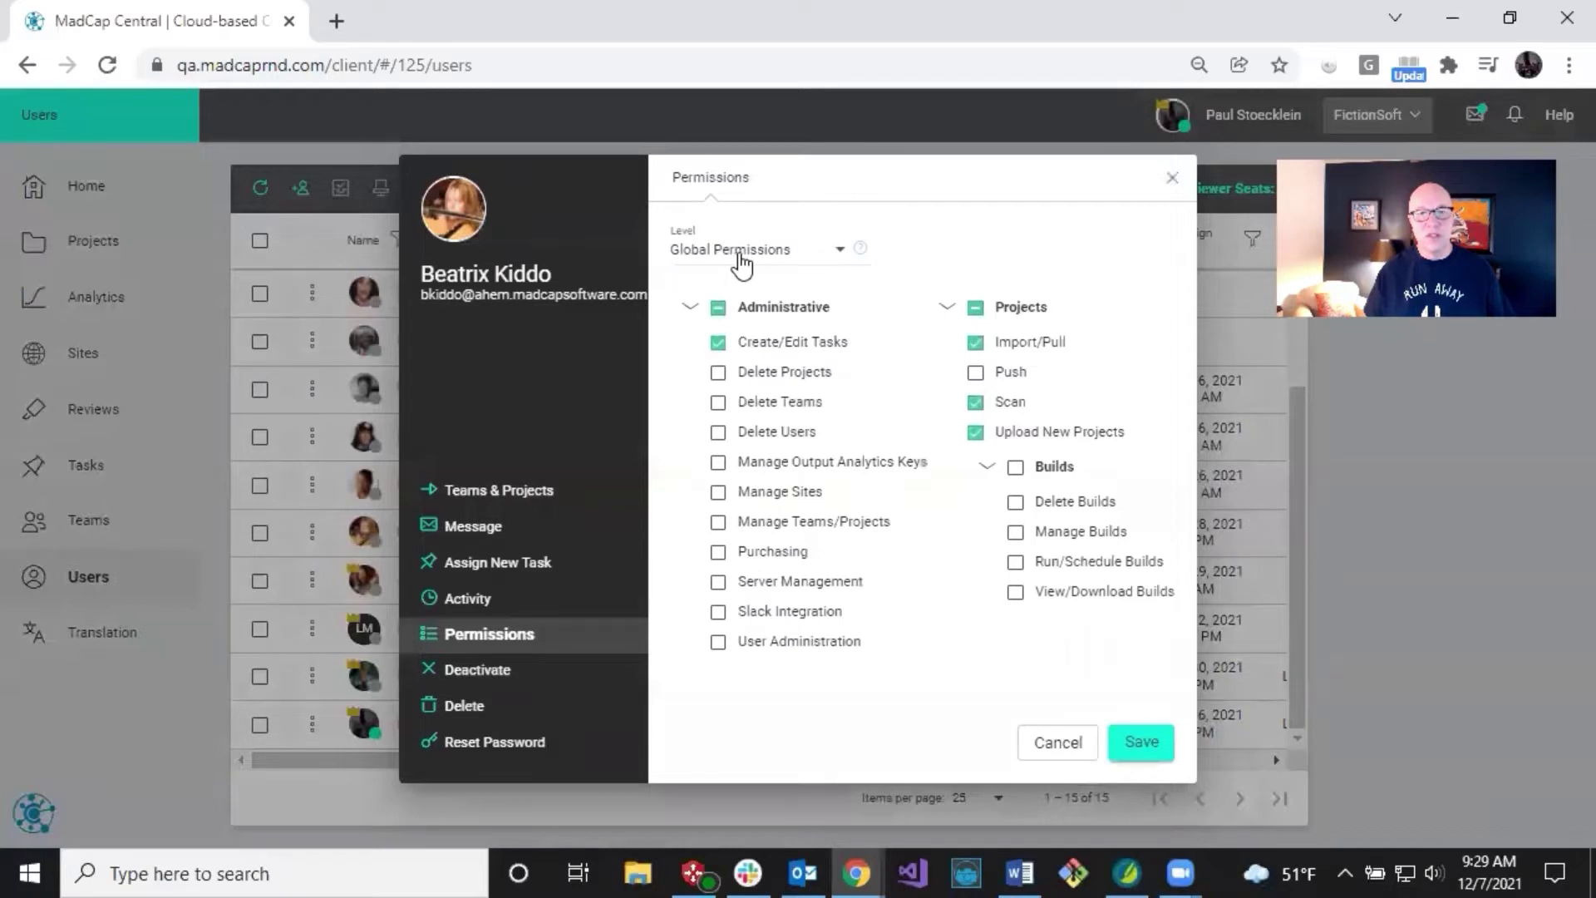
{"action": "left_click", "coordinate": [840, 256]}
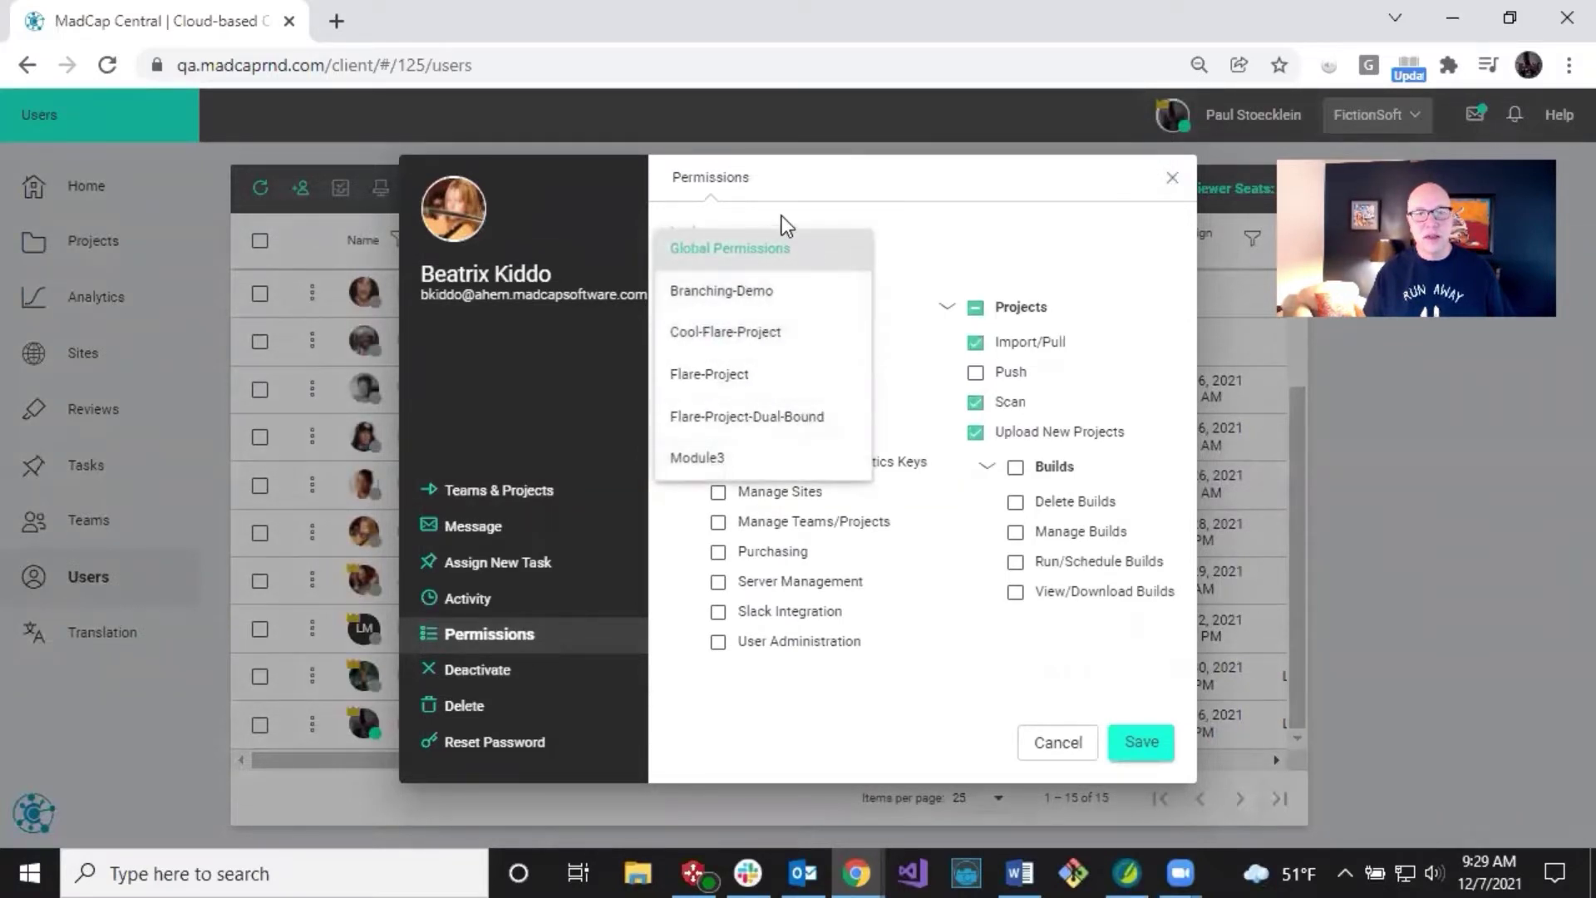
{"action": "left_click", "coordinate": [914, 202]}
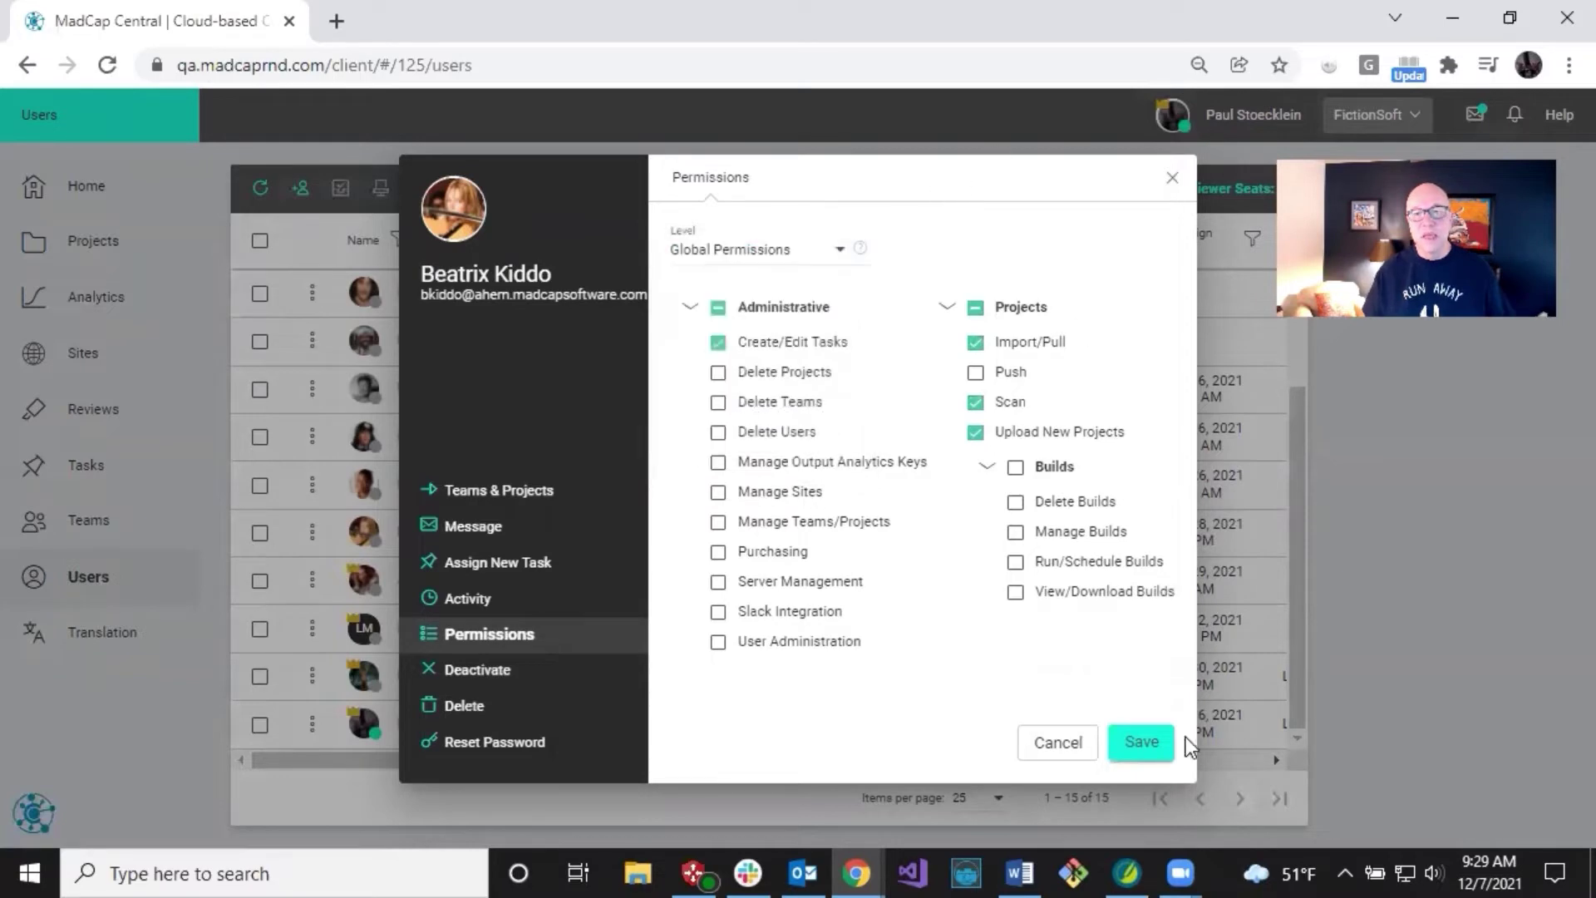
{"action": "left_click", "coordinate": [1074, 749]}
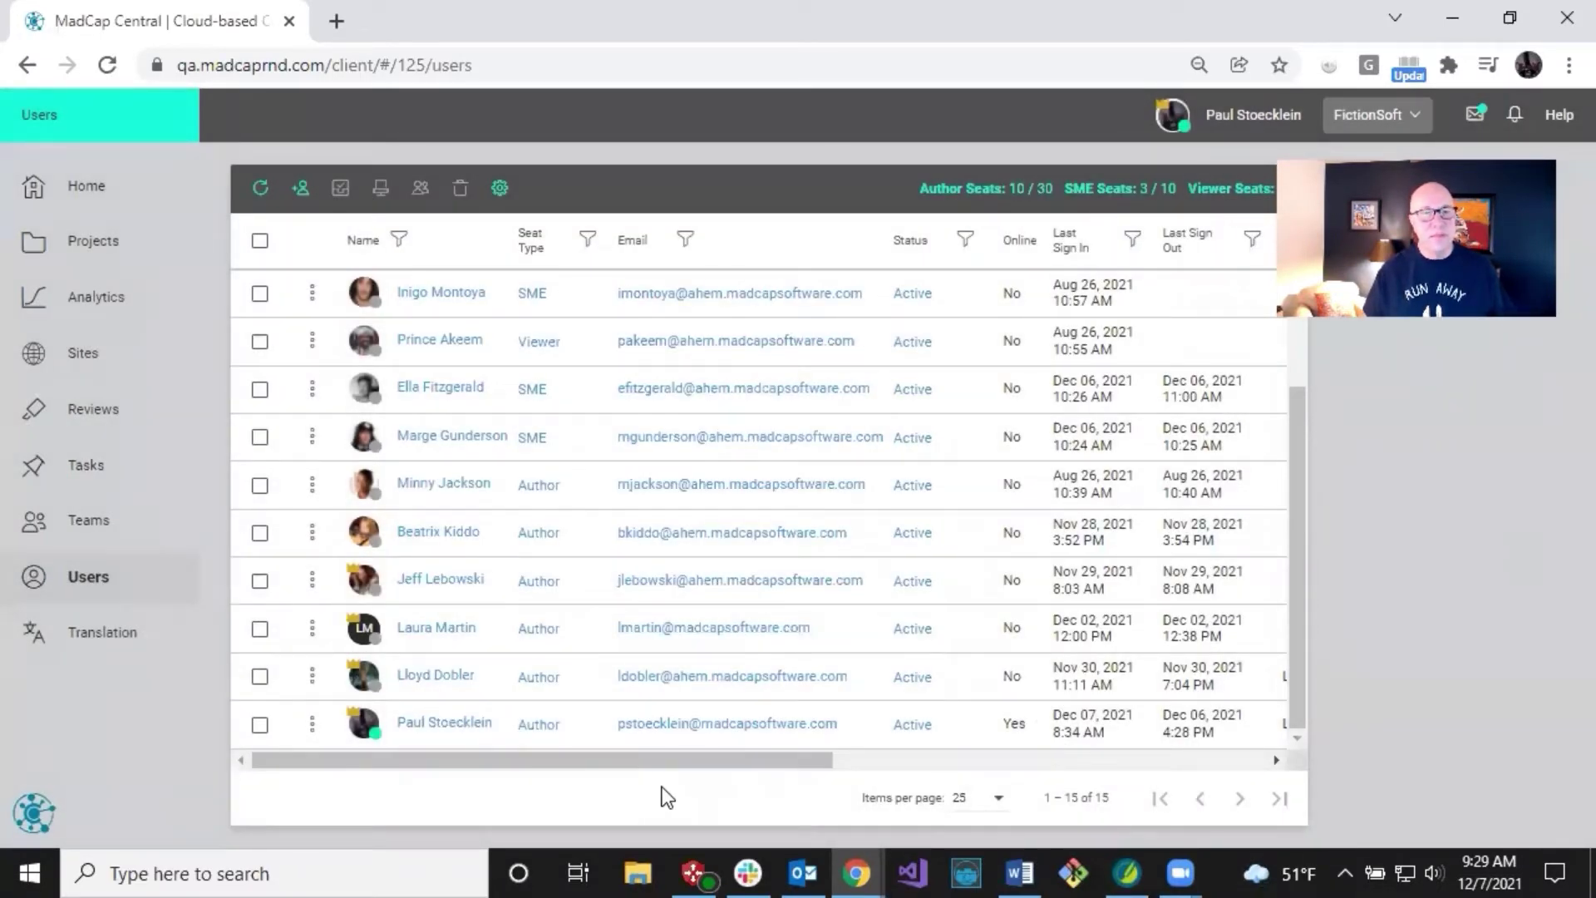
- Switch to Flare and return to Austin-Project's MadCap Central details and the heading of Attractions.htm
{"action": "left_click", "coordinate": [1134, 860]}
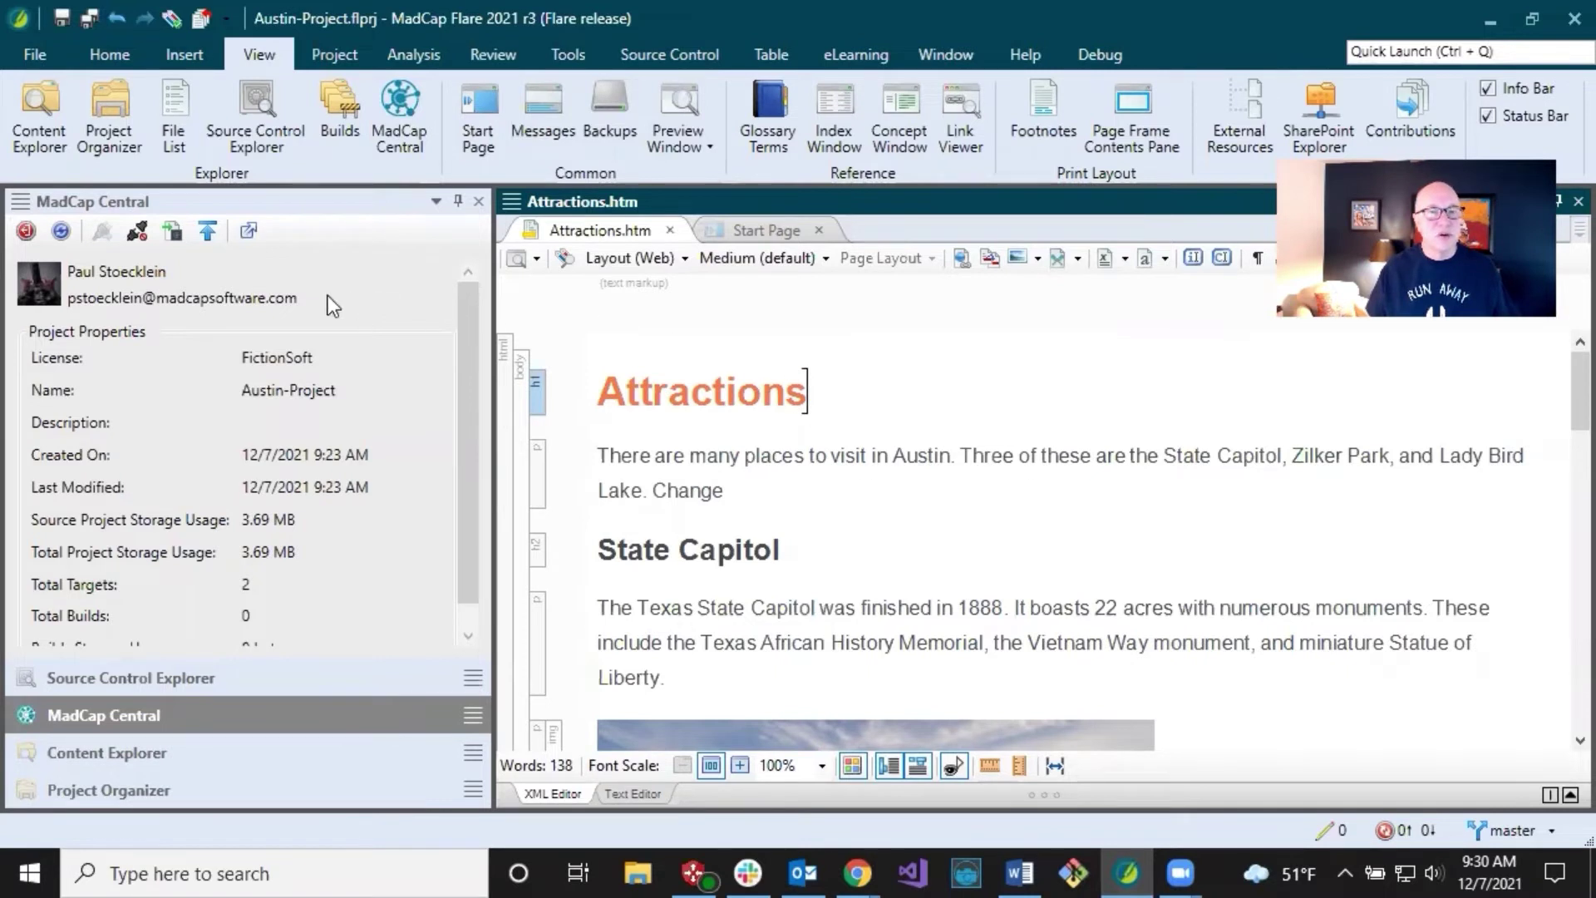
{"action": "left_click", "coordinate": [292, 210]}
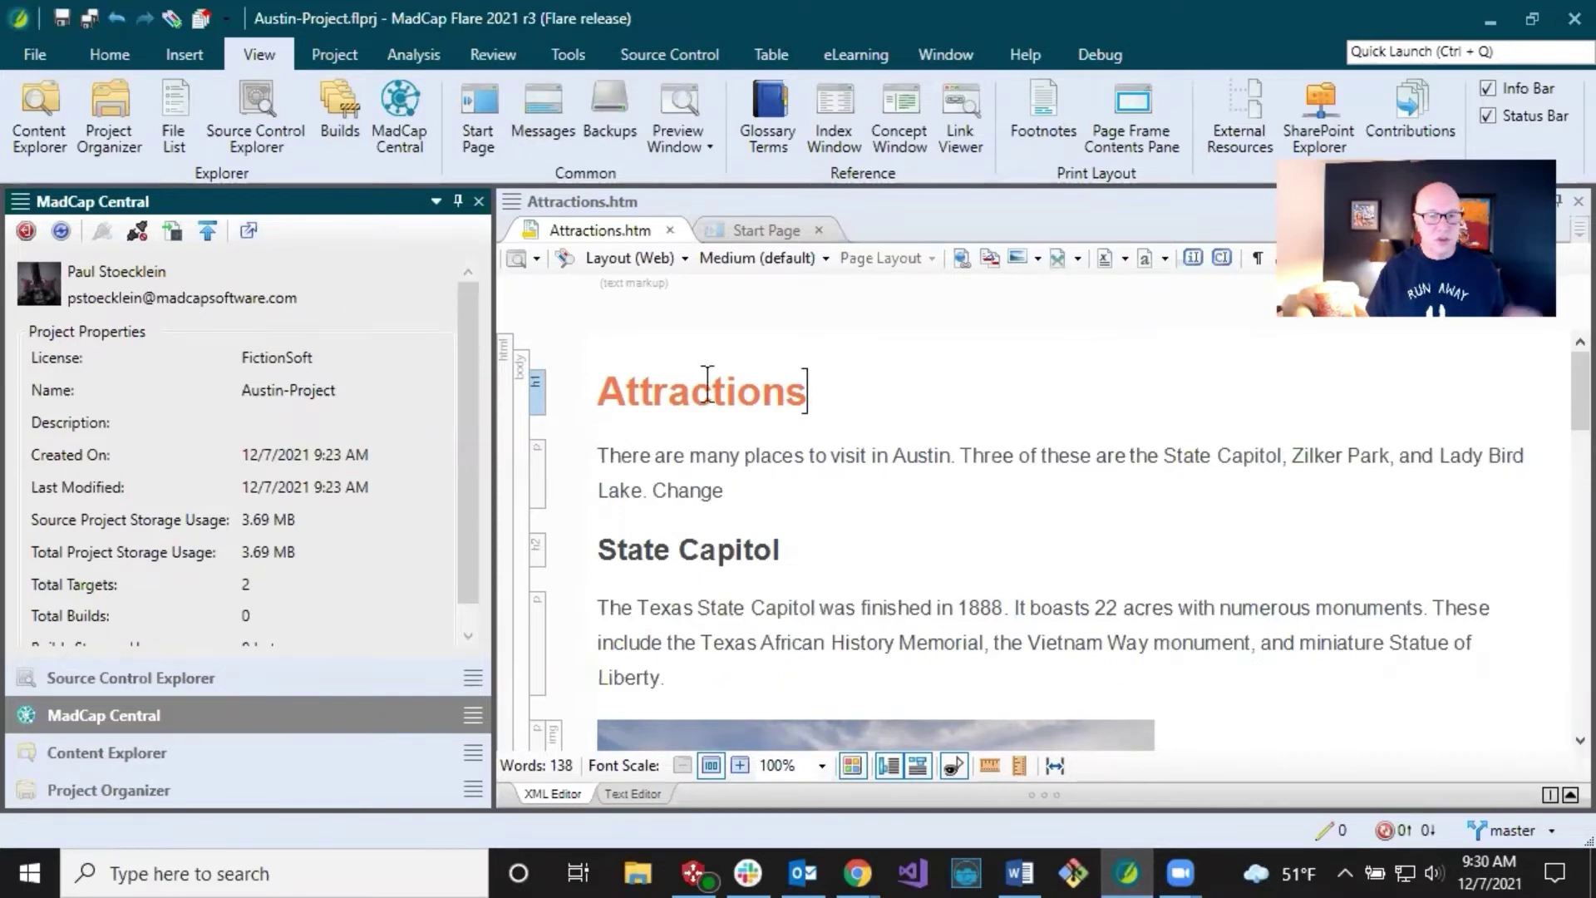
{"action": "left_click", "coordinate": [752, 390]}
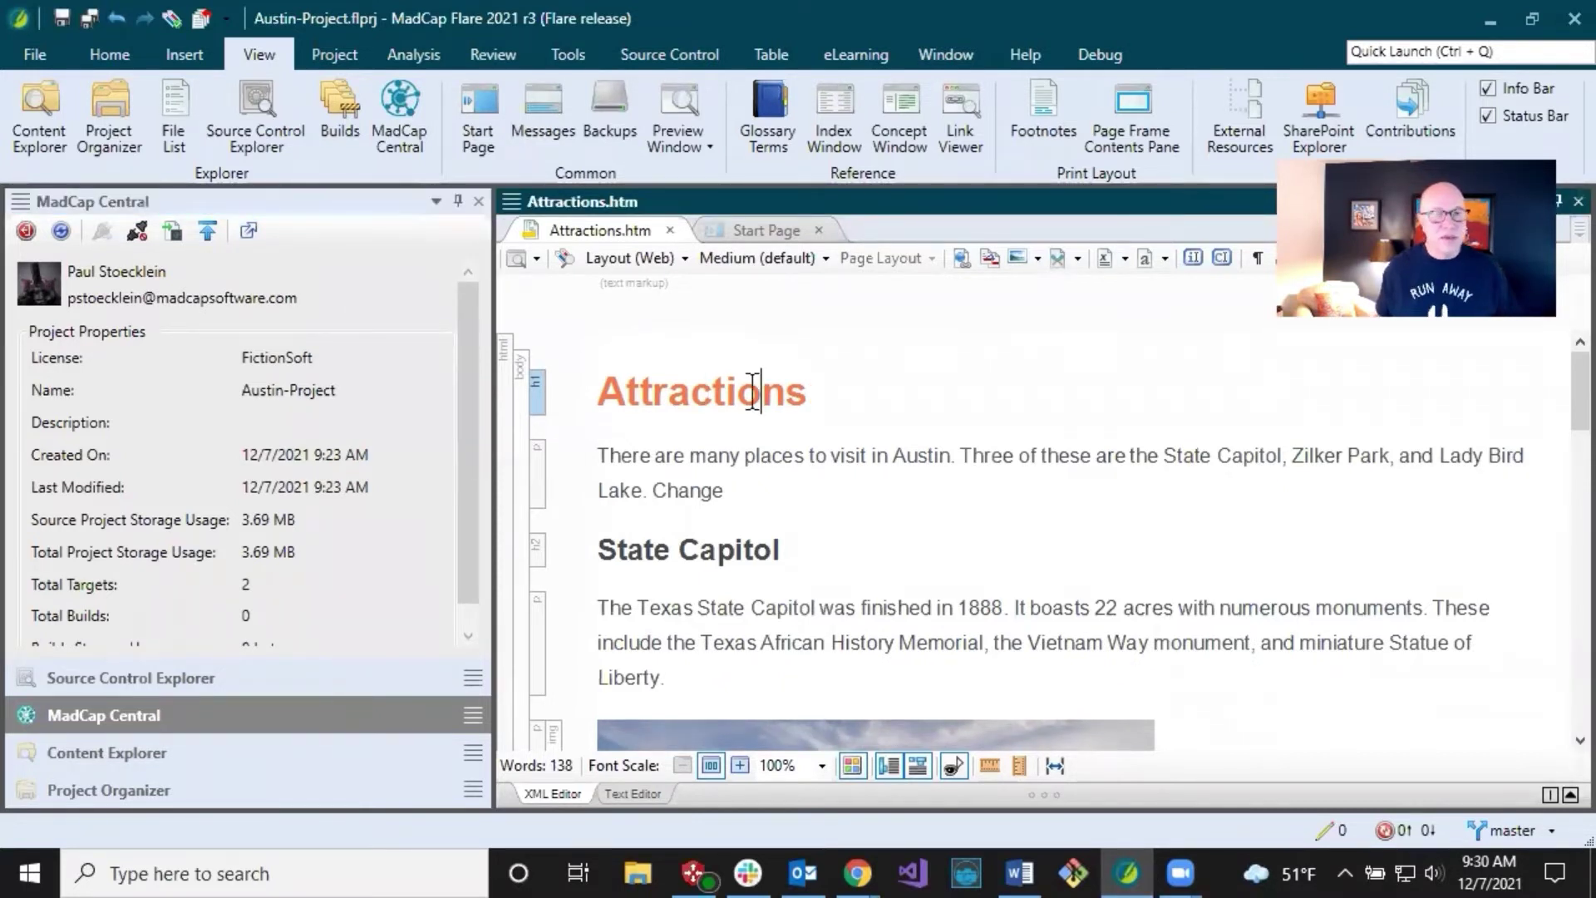
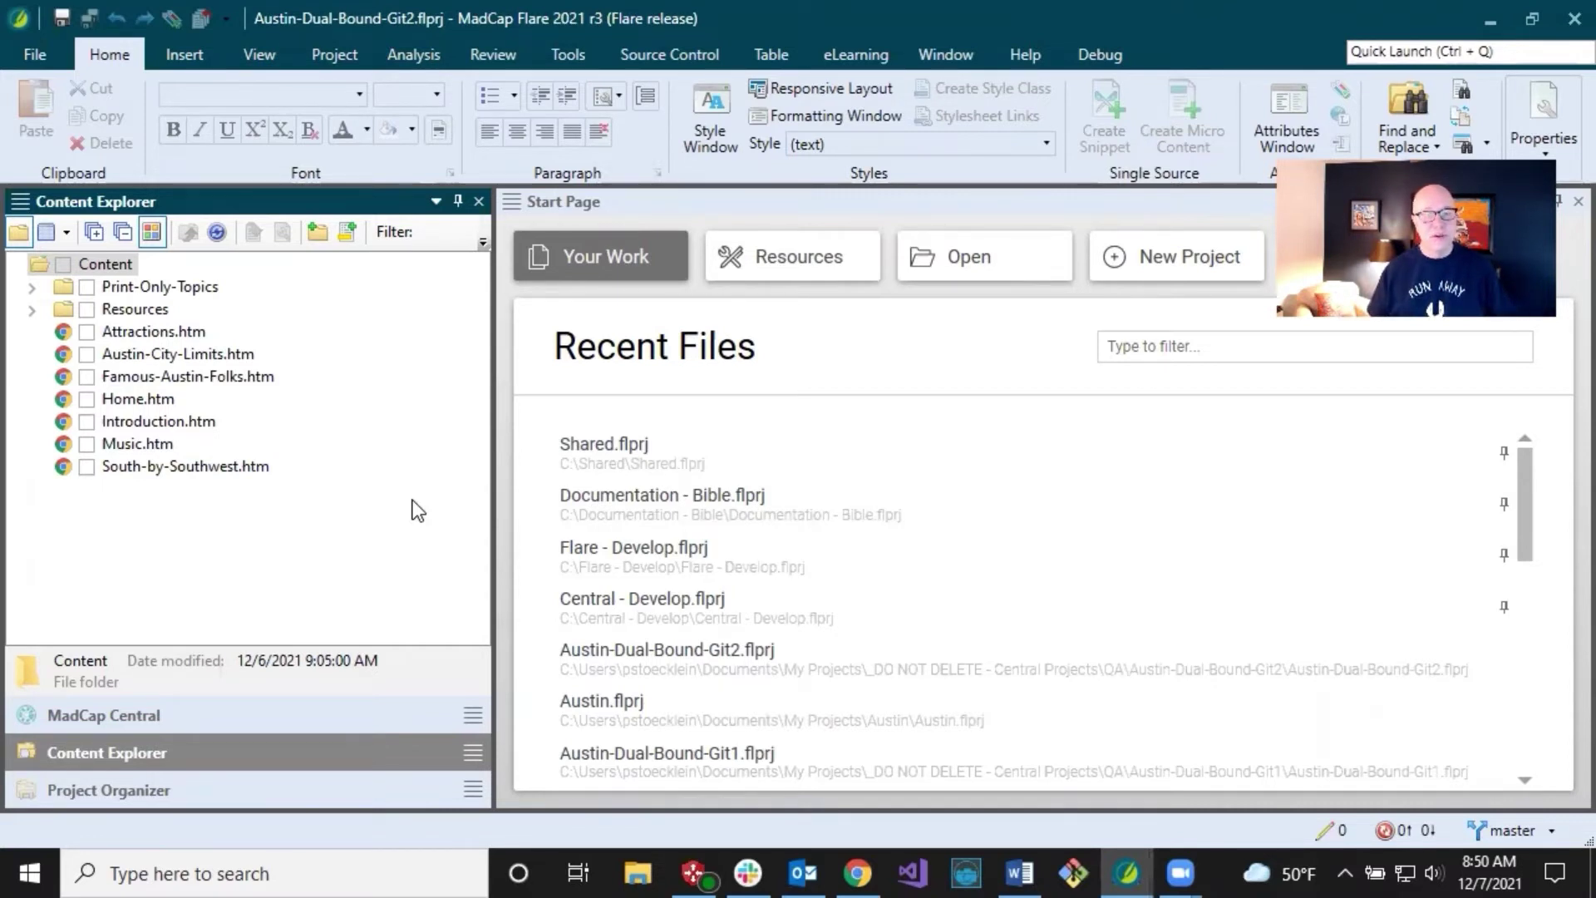
- Examine the branches of Austin-Dual-Bound-Git2 in the branch selector and the Source Control Explorer, including release, feature1 and feature2
{"action": "left_click", "coordinate": [1552, 832]}
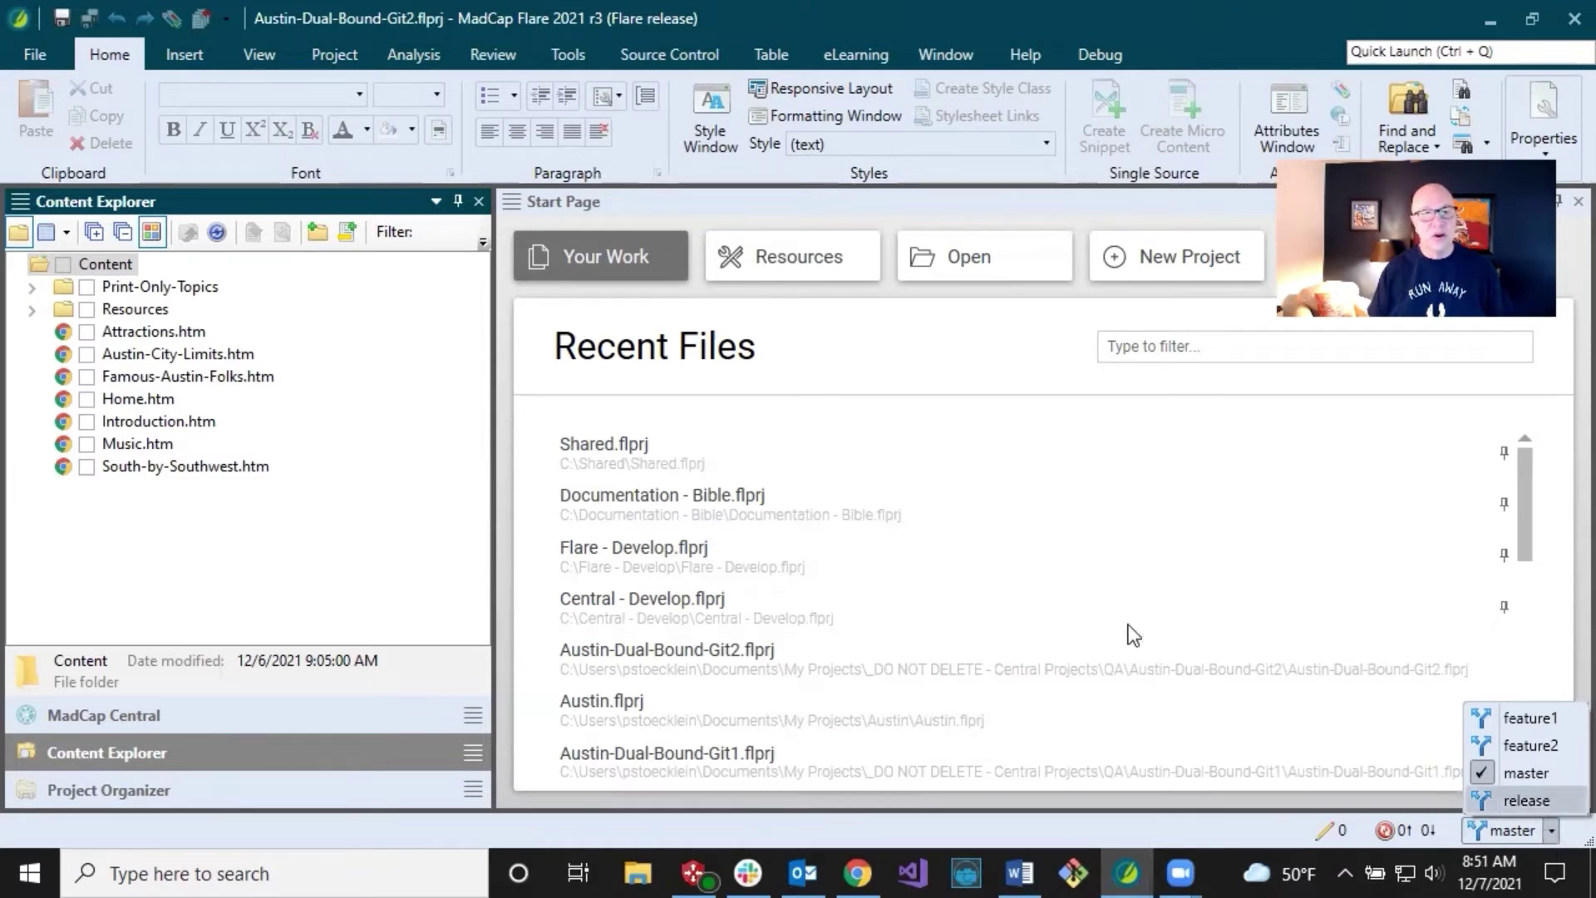
{"action": "left_click", "coordinate": [349, 208]}
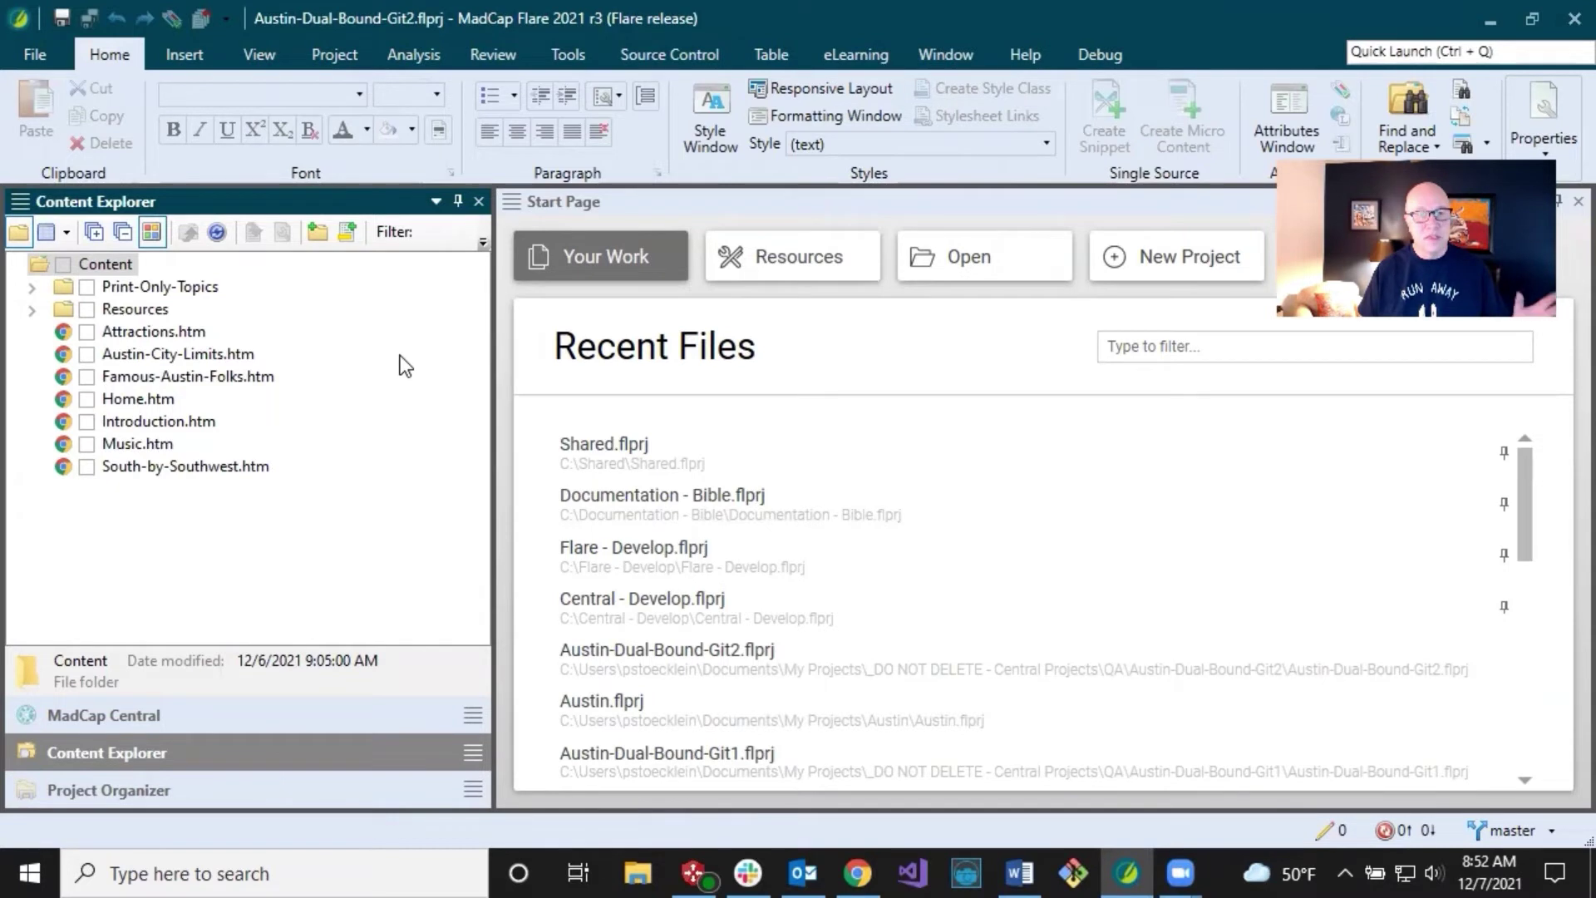
{"action": "left_click", "coordinate": [683, 58]}
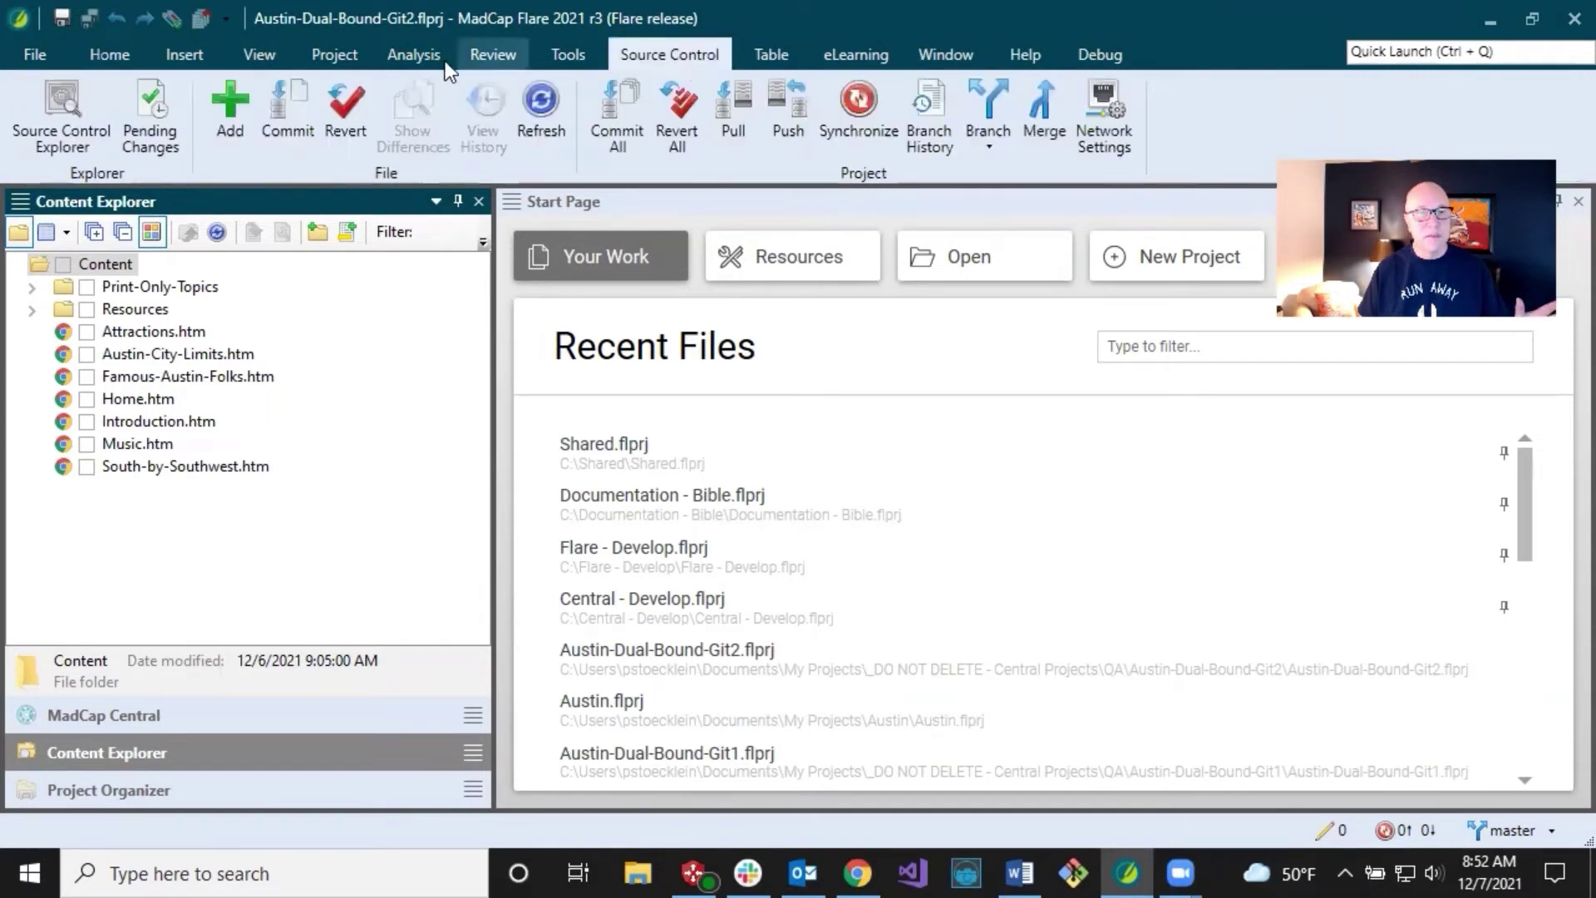
{"action": "left_click", "coordinate": [72, 107]}
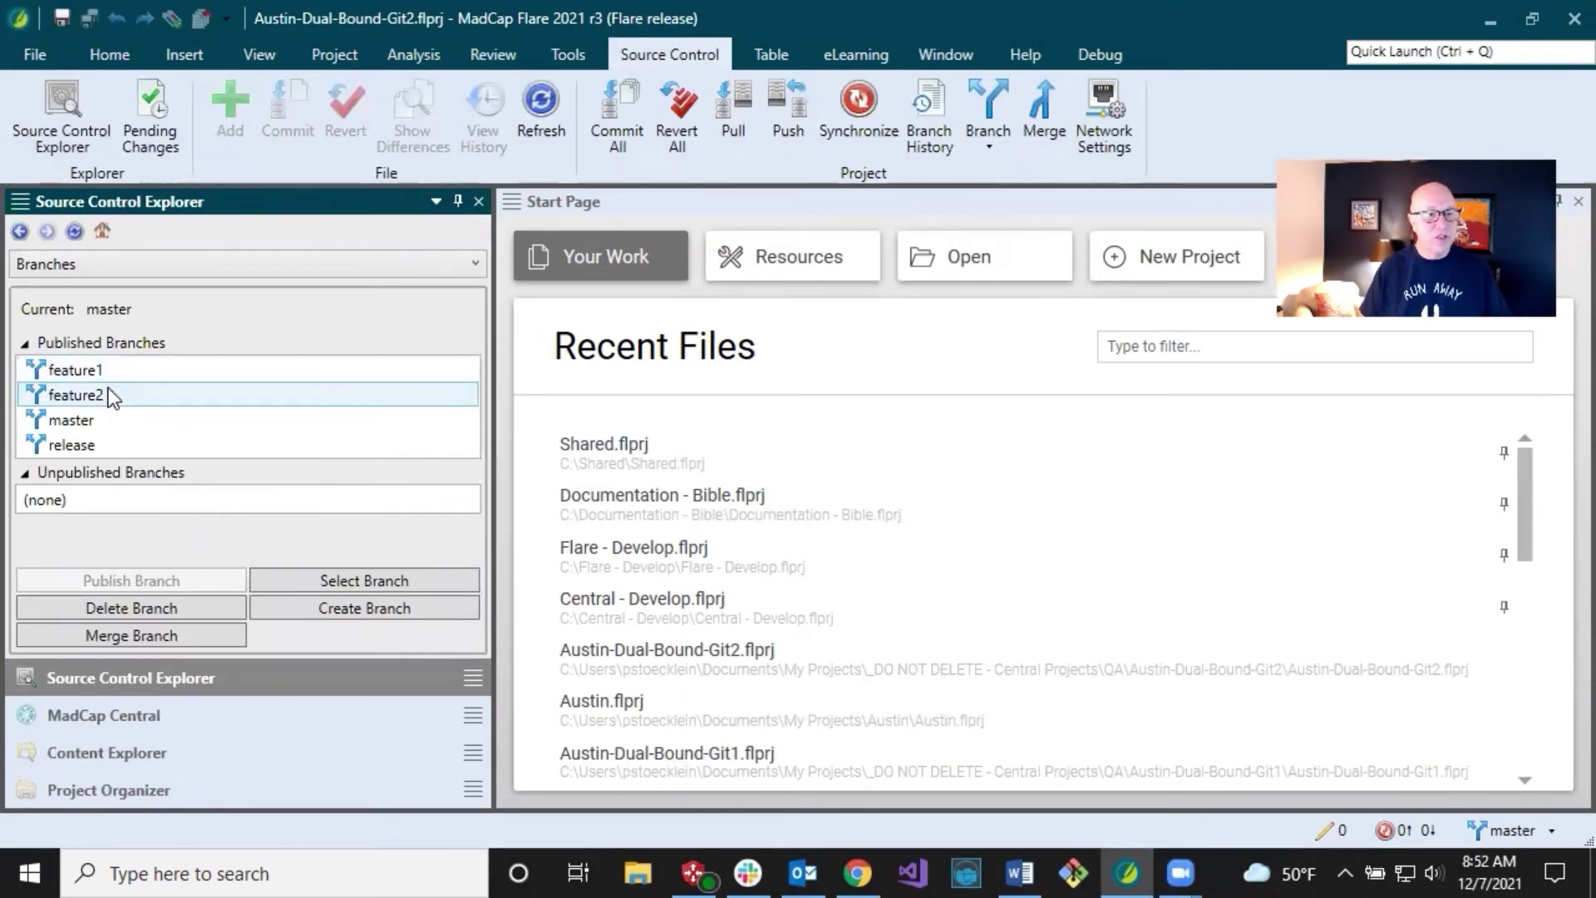
{"action": "left_click", "coordinate": [96, 442]}
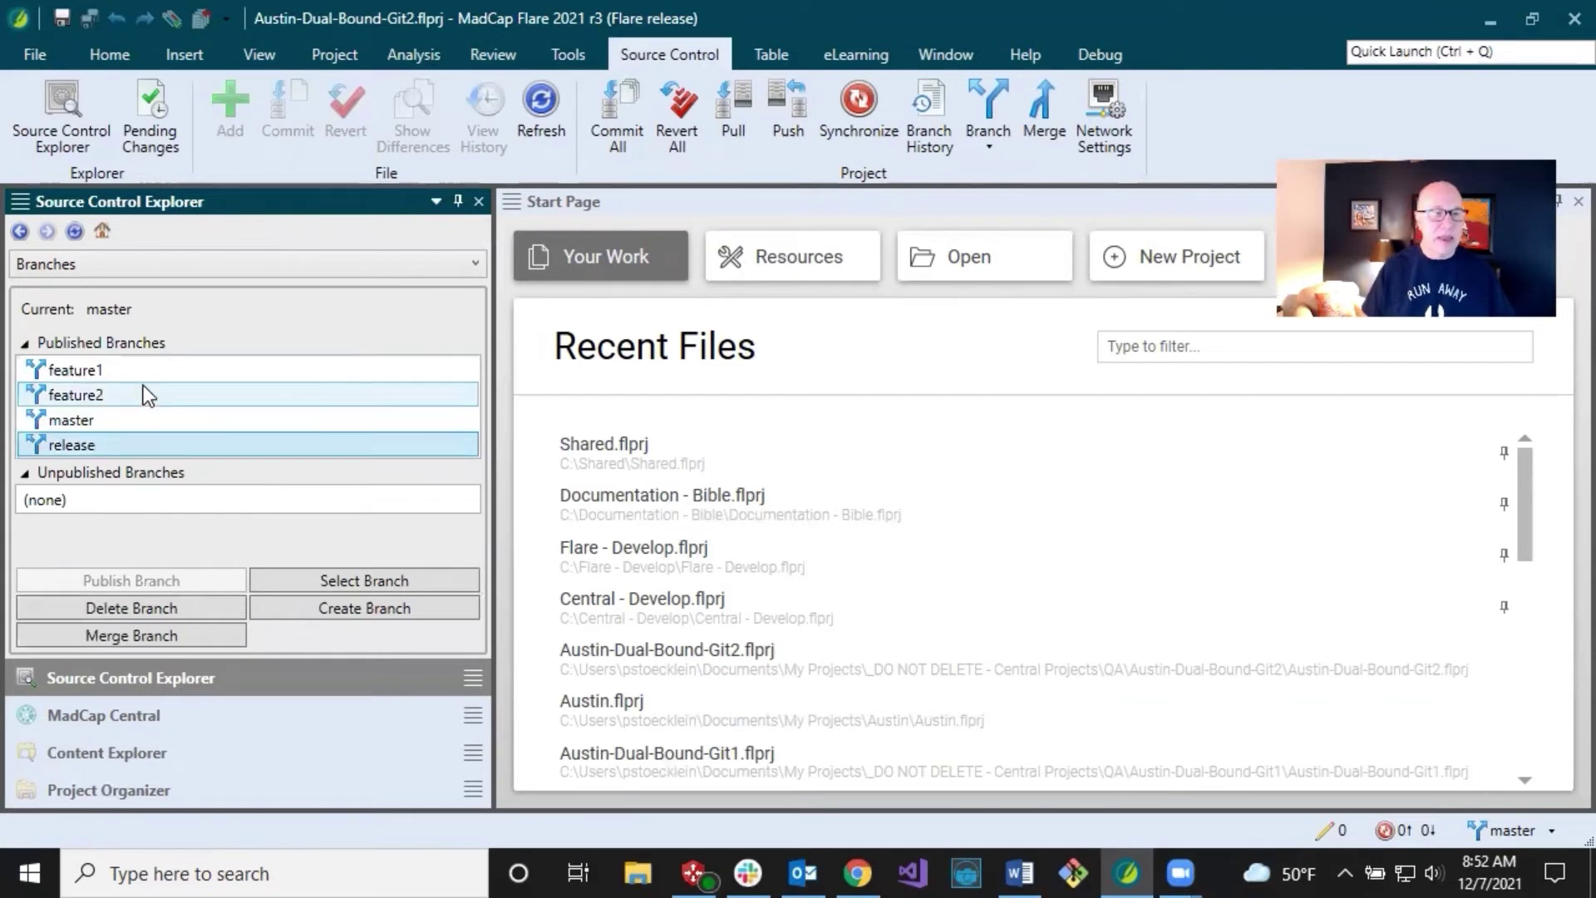
{"action": "left_click", "coordinate": [146, 372]}
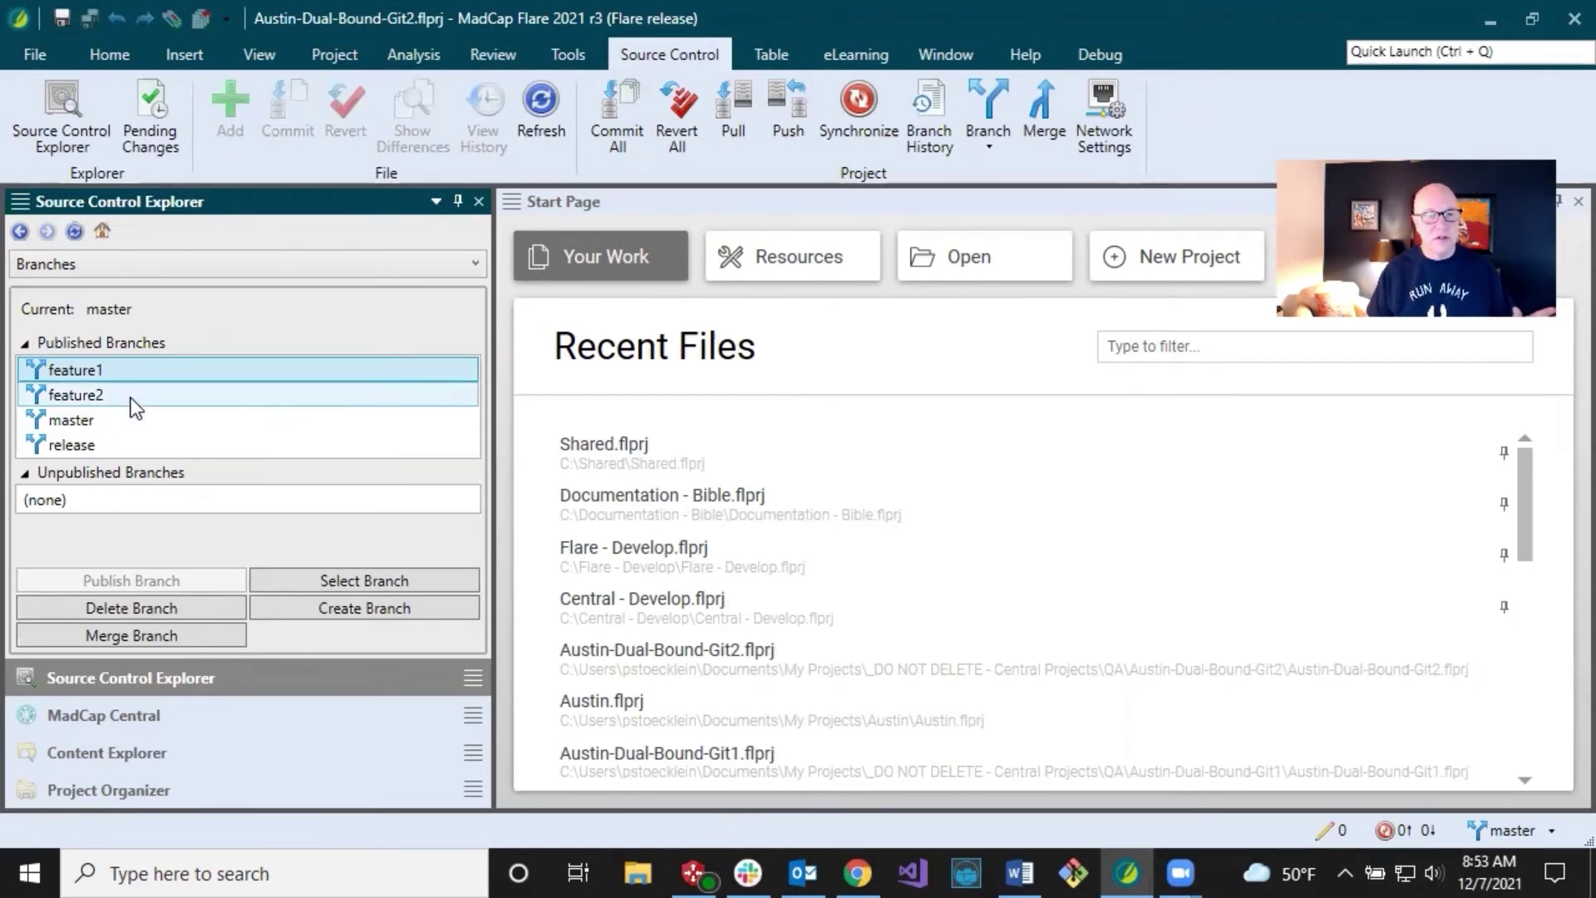
{"action": "left_click", "coordinate": [131, 397]}
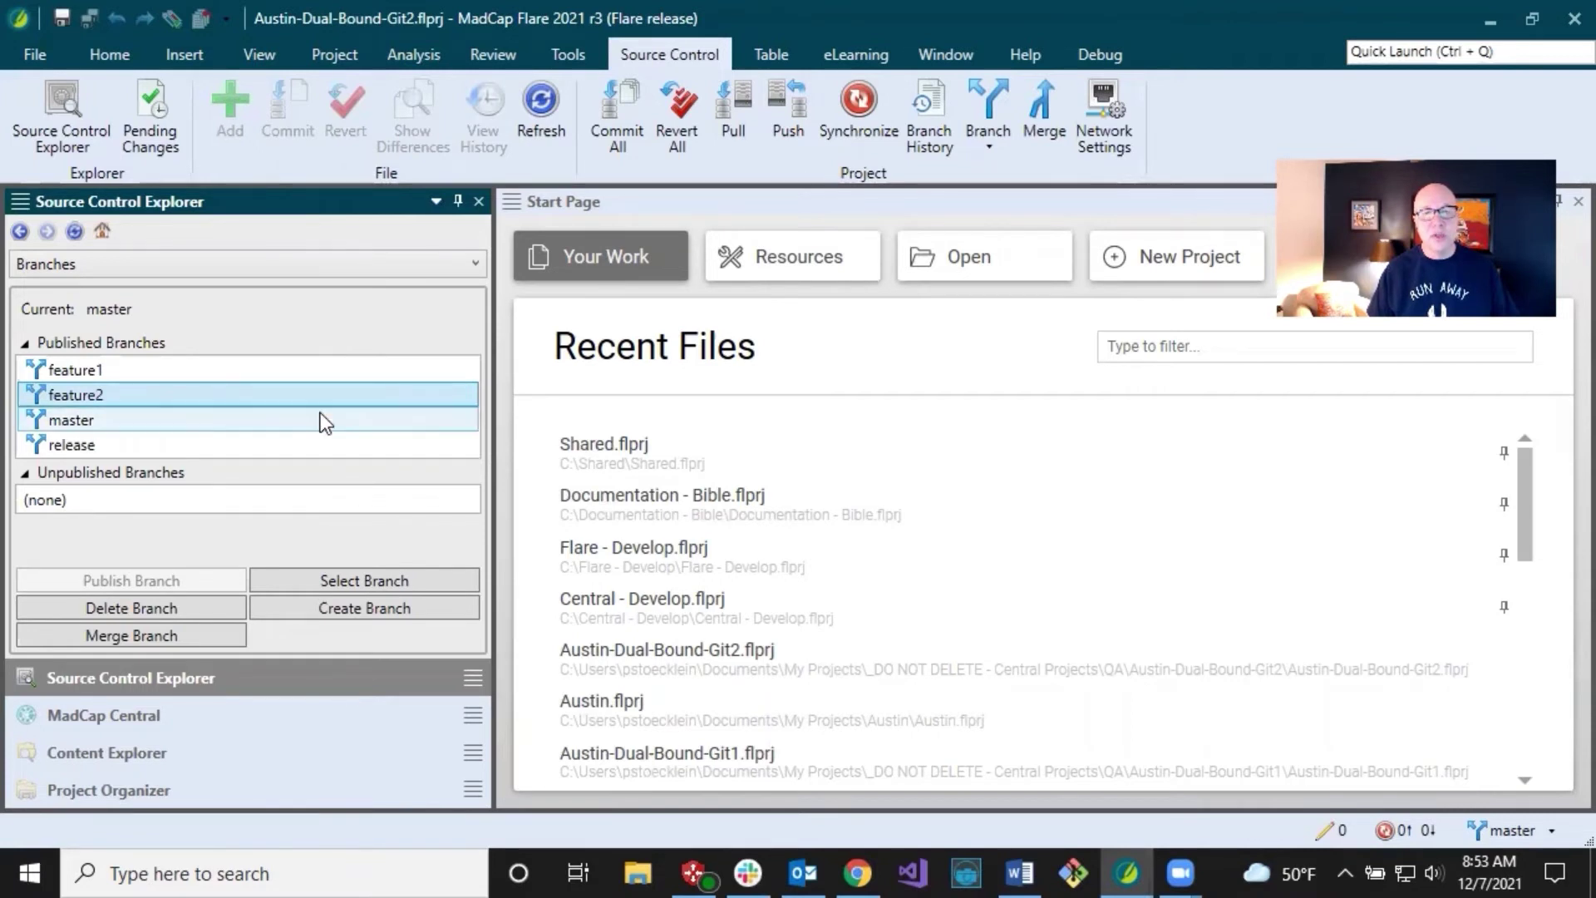
- Review the local and remote branches in Branch Management, comparing MadCapCentral/master with the origin feature branches, and close it
{"action": "left_click", "coordinate": [981, 92]}
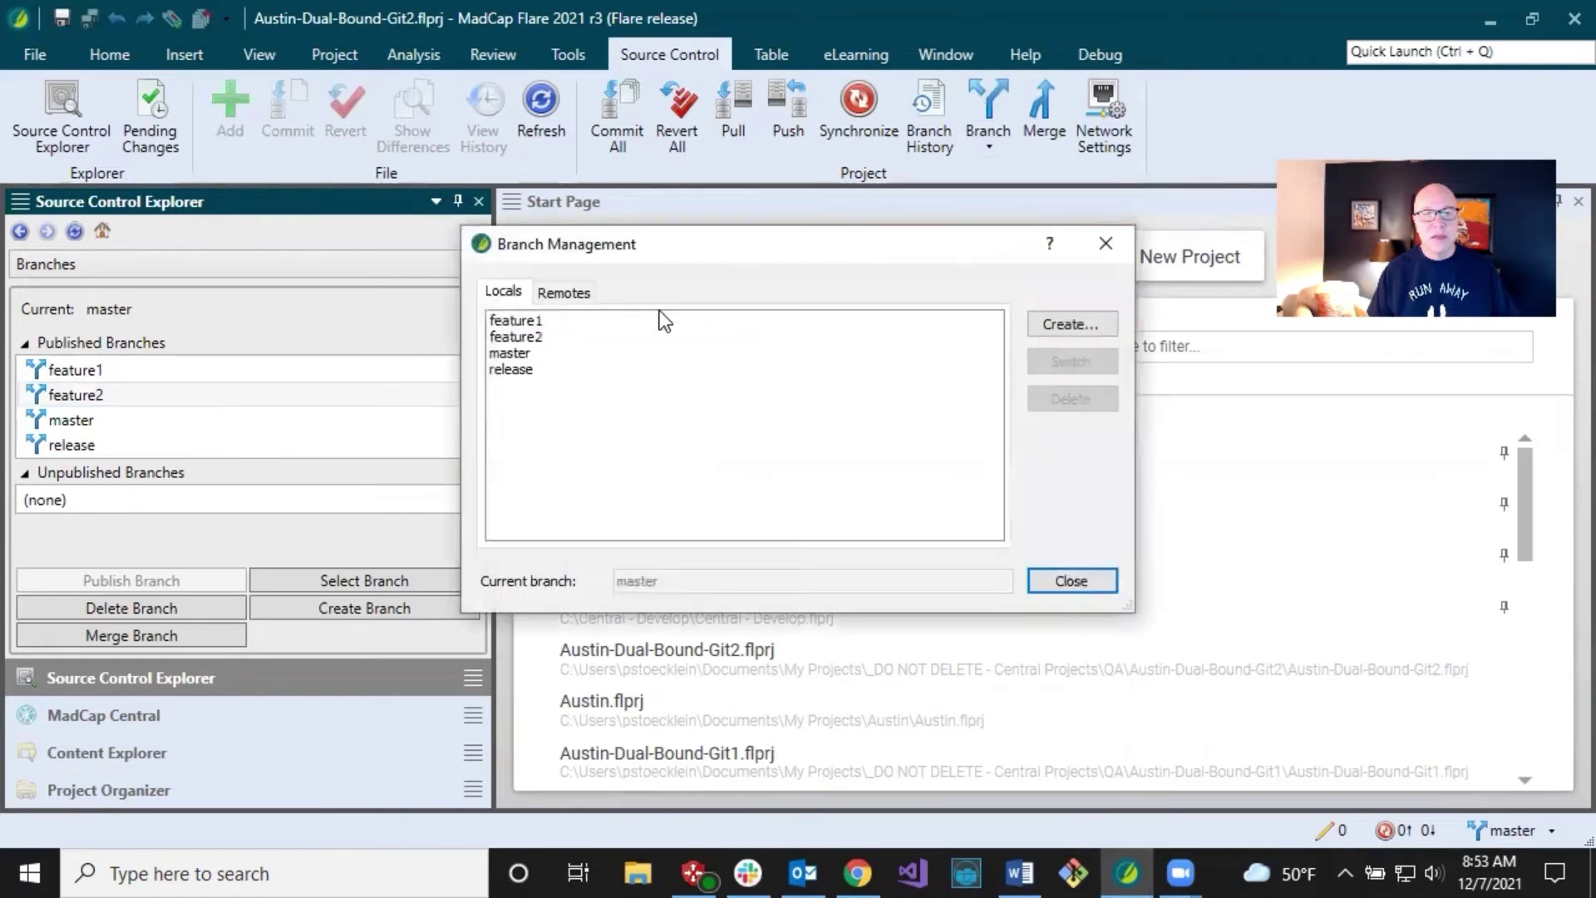
{"action": "left_click", "coordinate": [570, 292]}
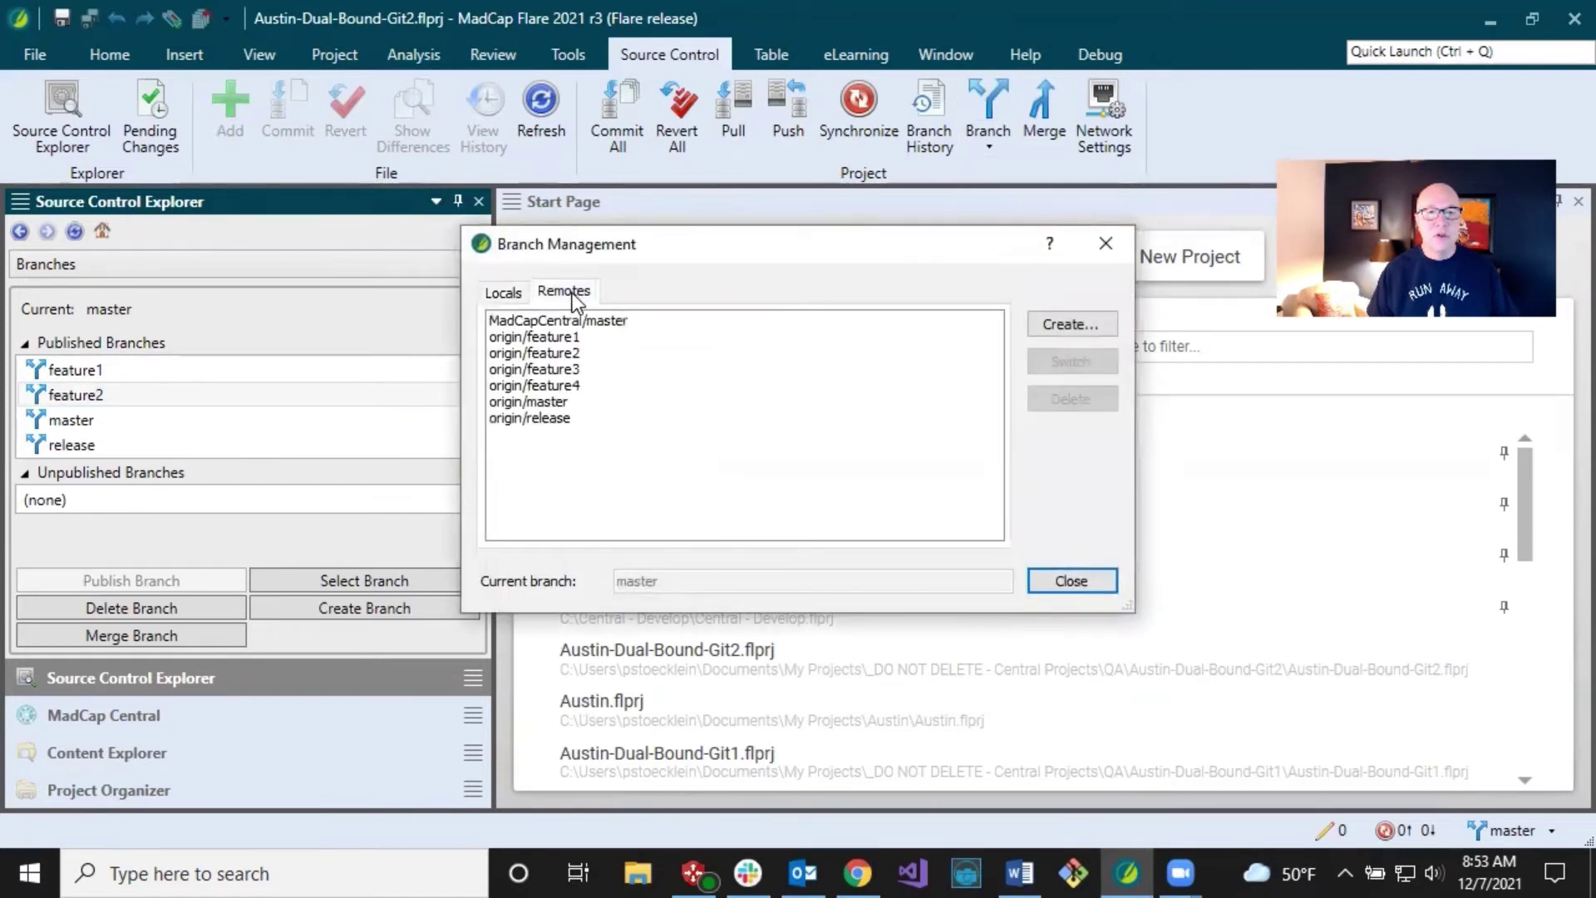
{"action": "left_click", "coordinate": [618, 331]}
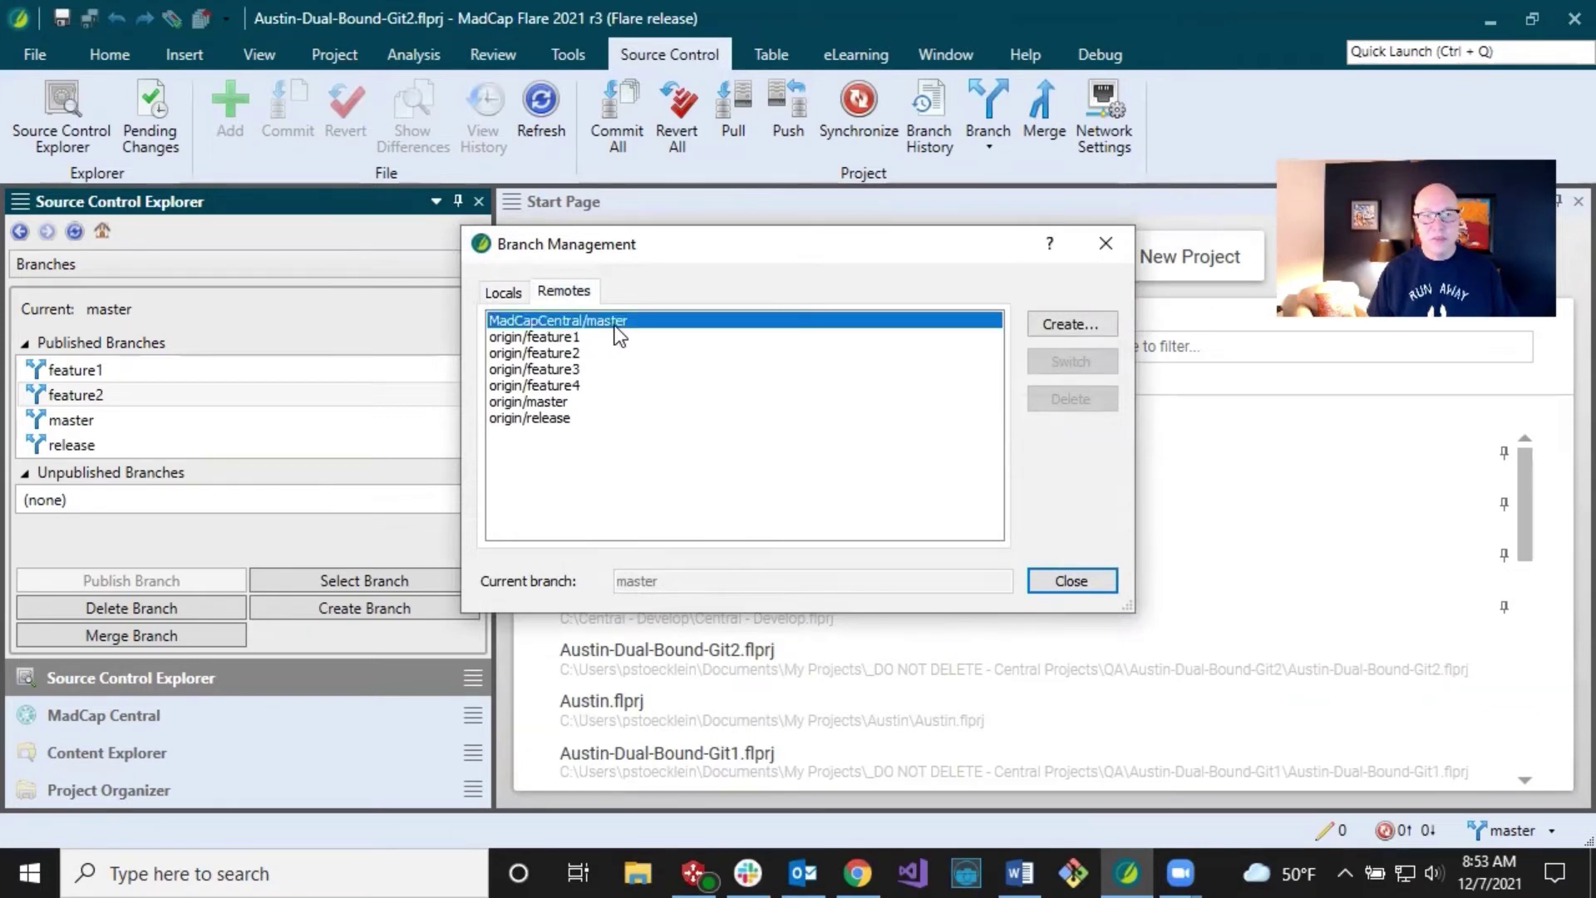
{"action": "left_click", "coordinate": [524, 337]}
{"action": "left_click", "coordinate": [514, 356]}
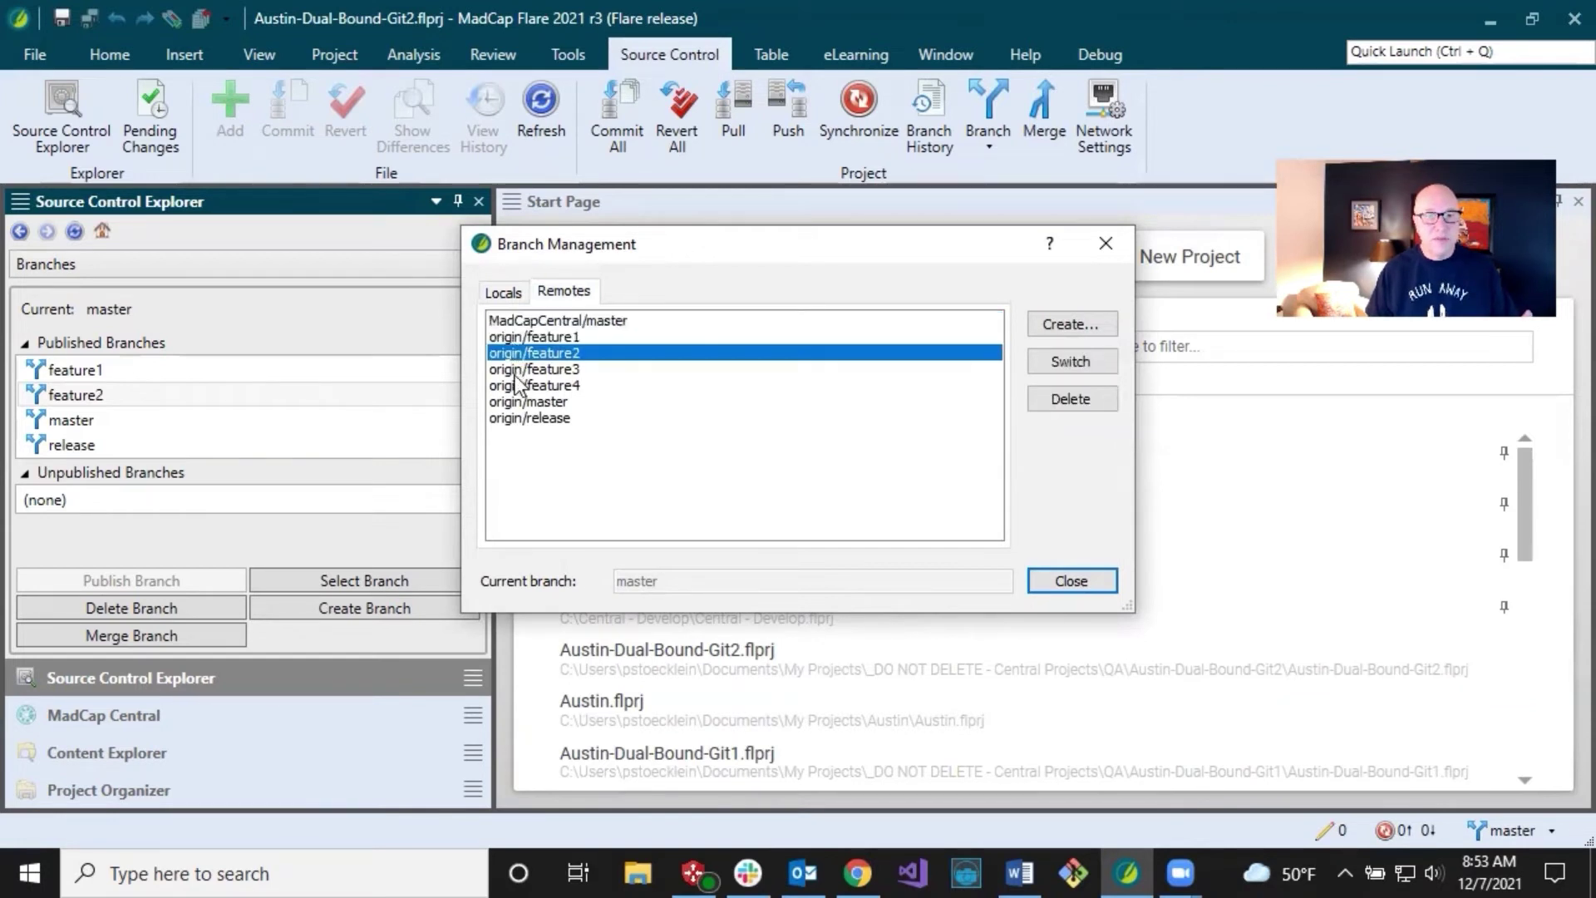
{"action": "left_click", "coordinate": [516, 371]}
{"action": "left_click", "coordinate": [517, 387]}
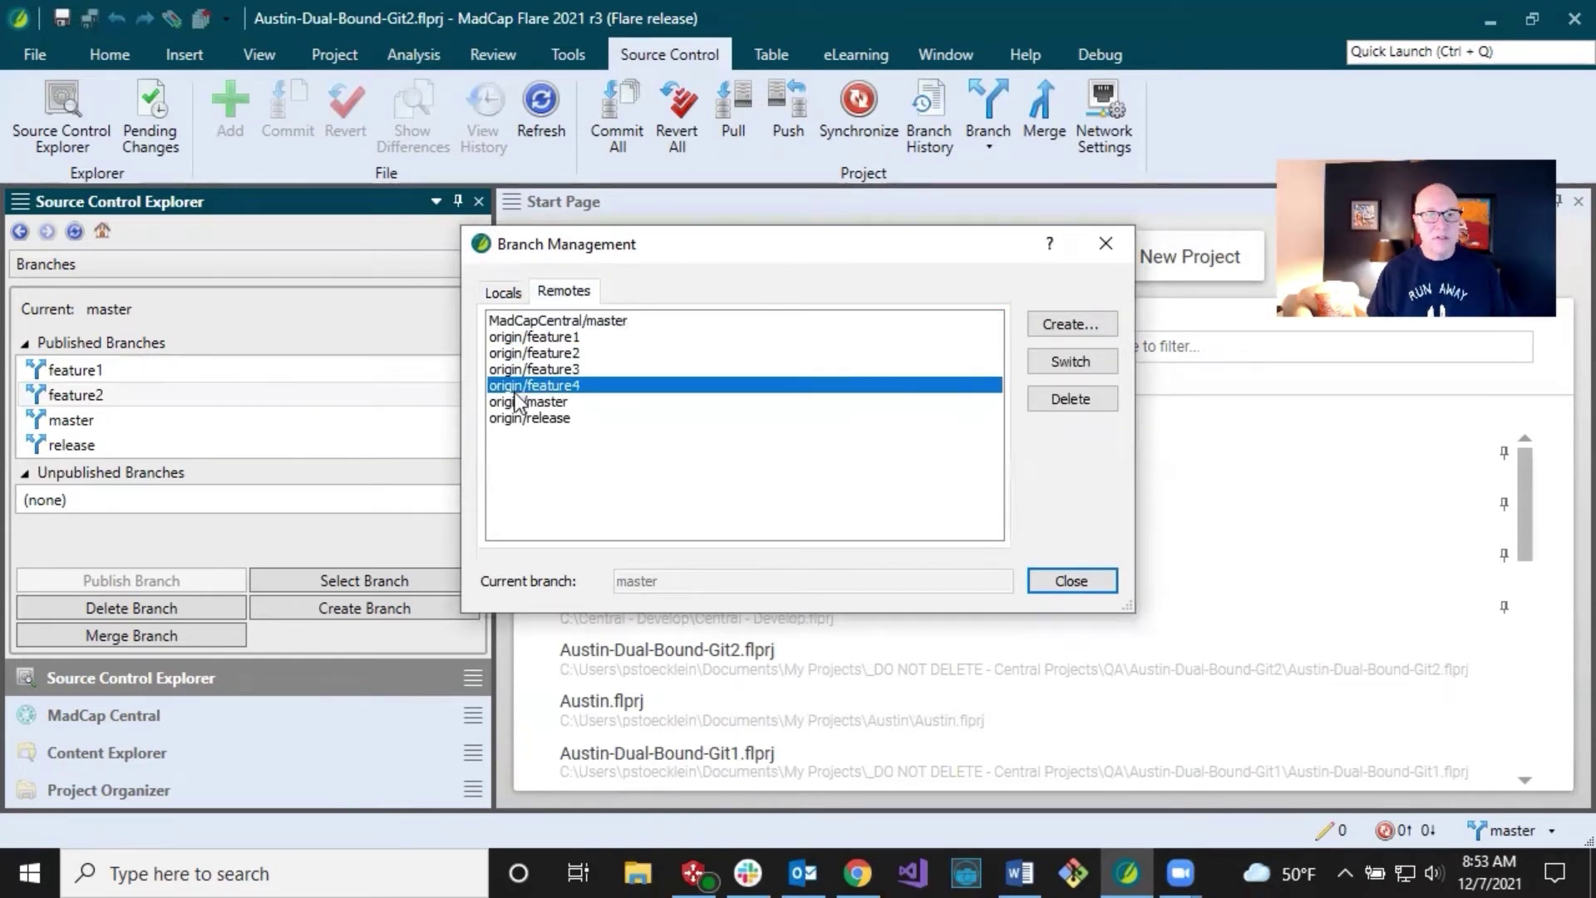
{"action": "left_click", "coordinate": [549, 340]}
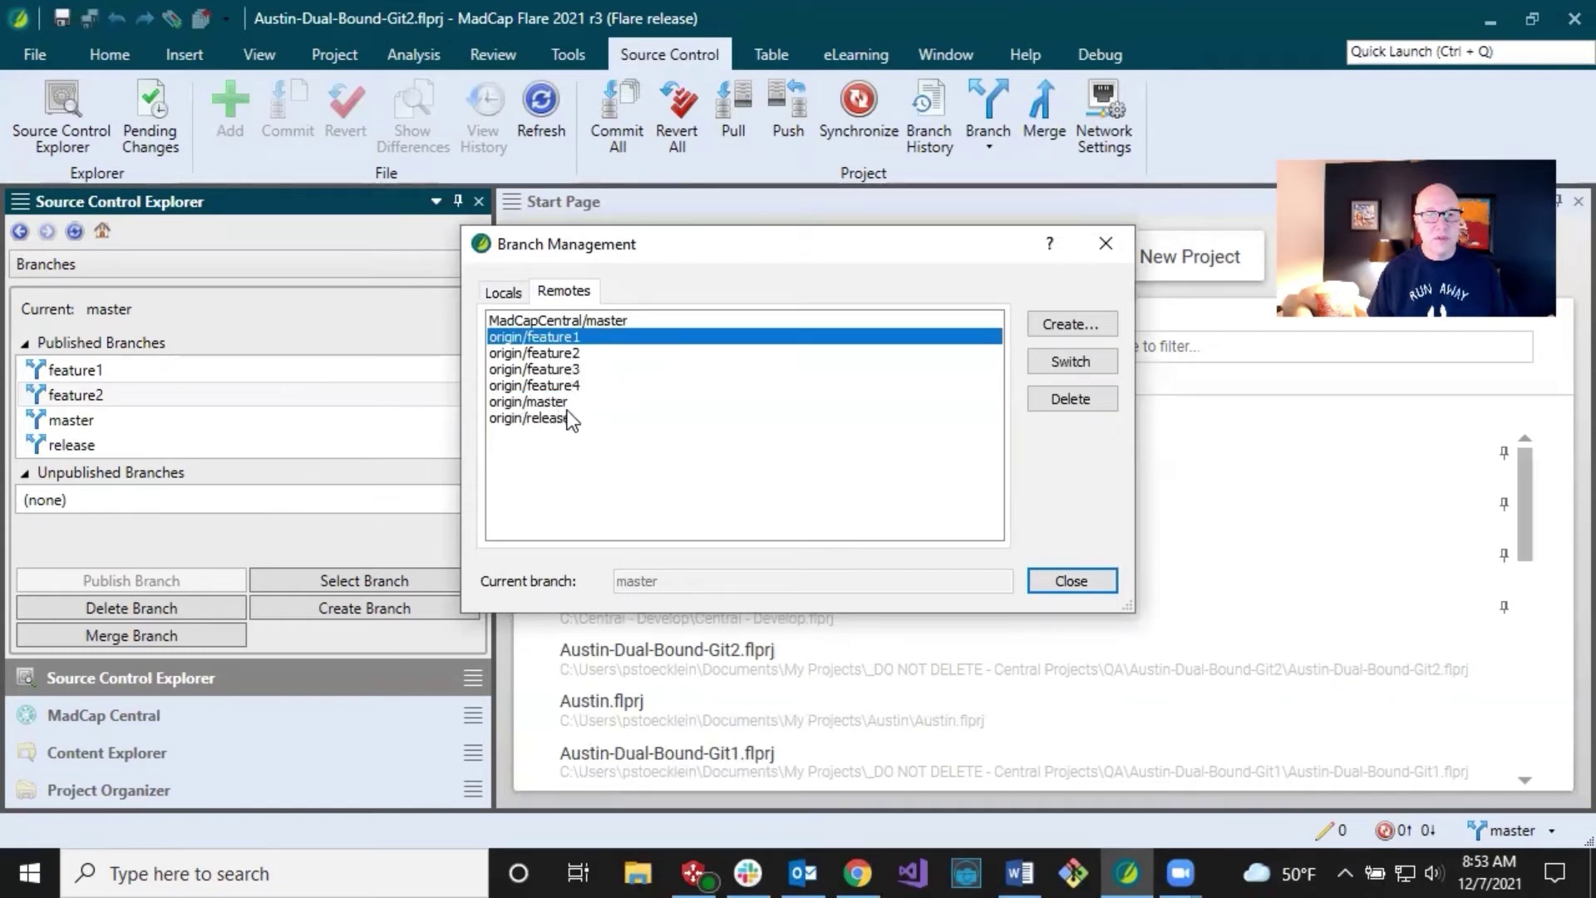
{"action": "left_click", "coordinate": [577, 371]}
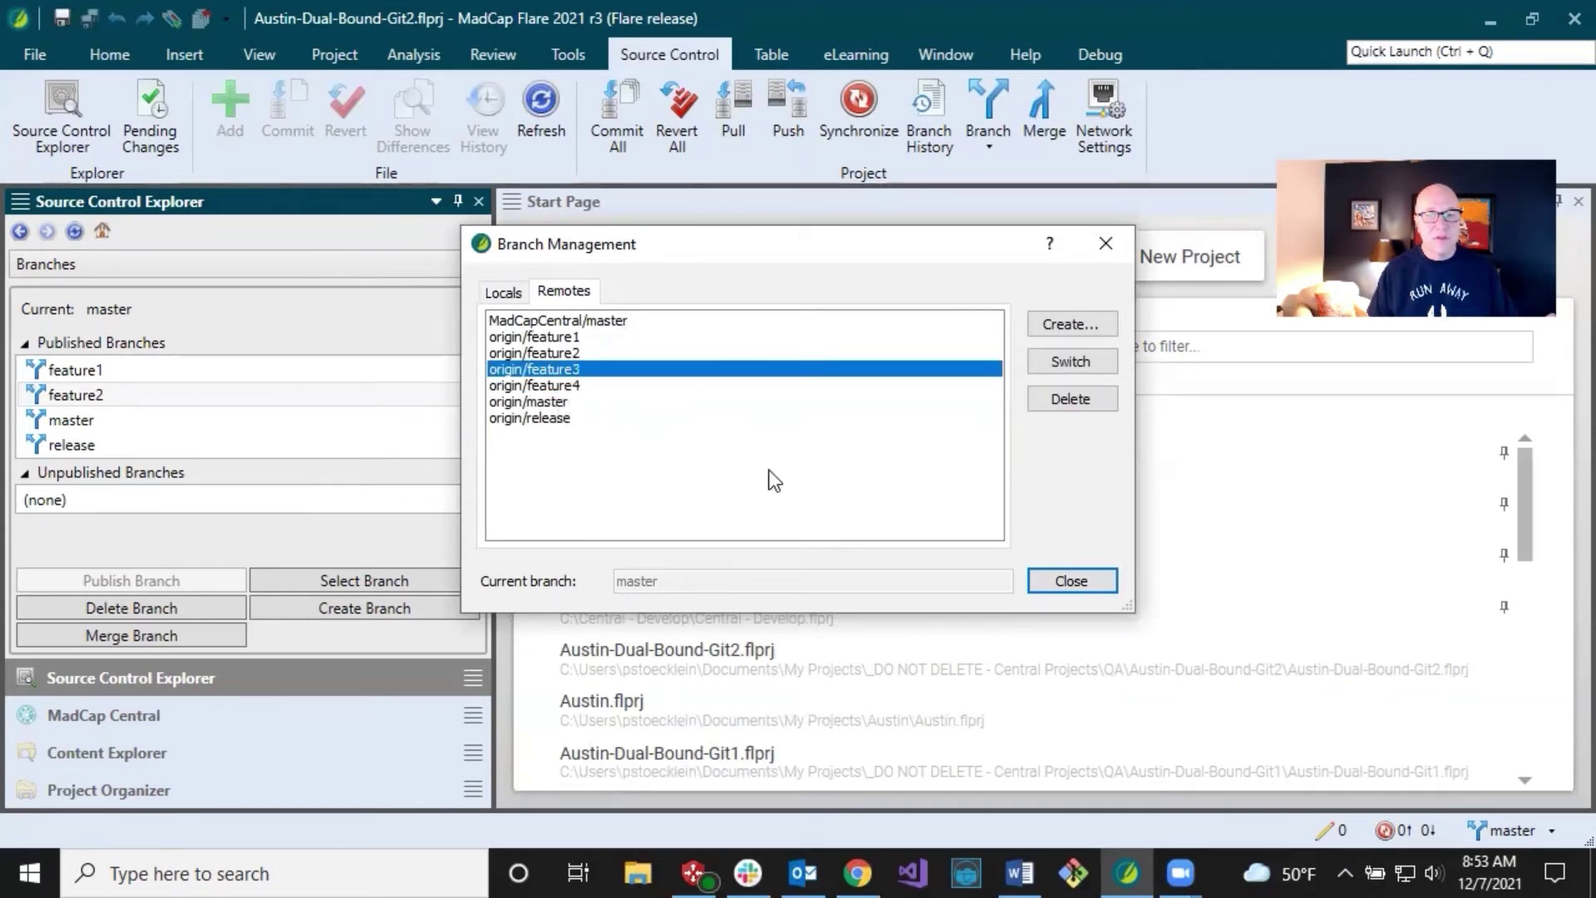
{"action": "left_click", "coordinate": [1078, 586]}
- Pull the master branch from the origin remote
{"action": "left_click", "coordinate": [745, 118]}
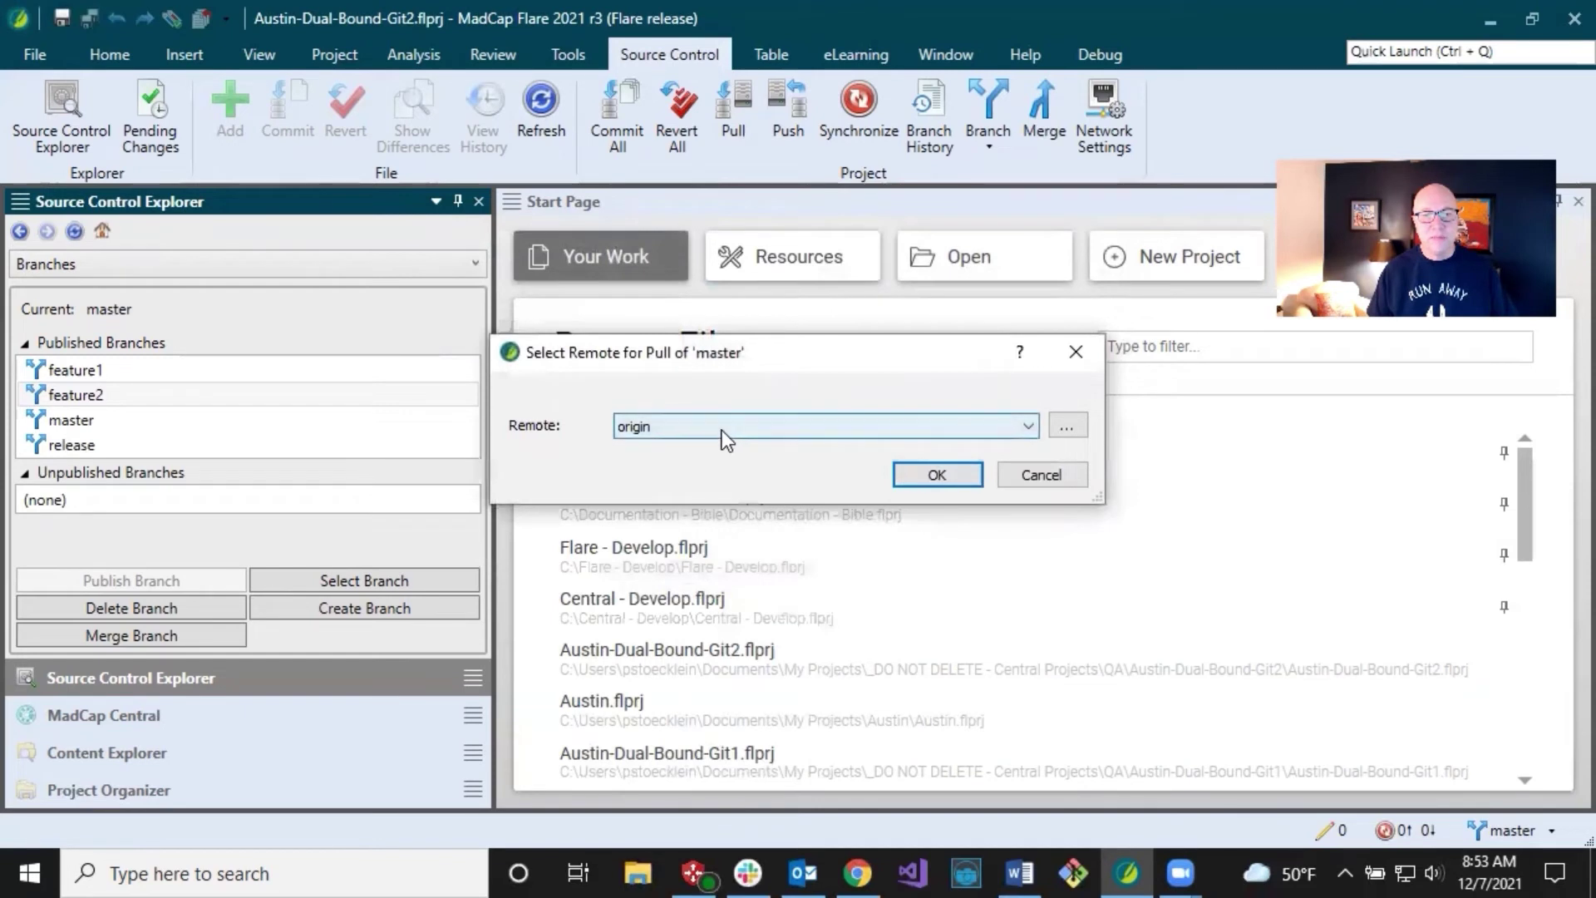
{"action": "left_click", "coordinate": [685, 426]}
{"action": "left_click", "coordinate": [685, 426]}
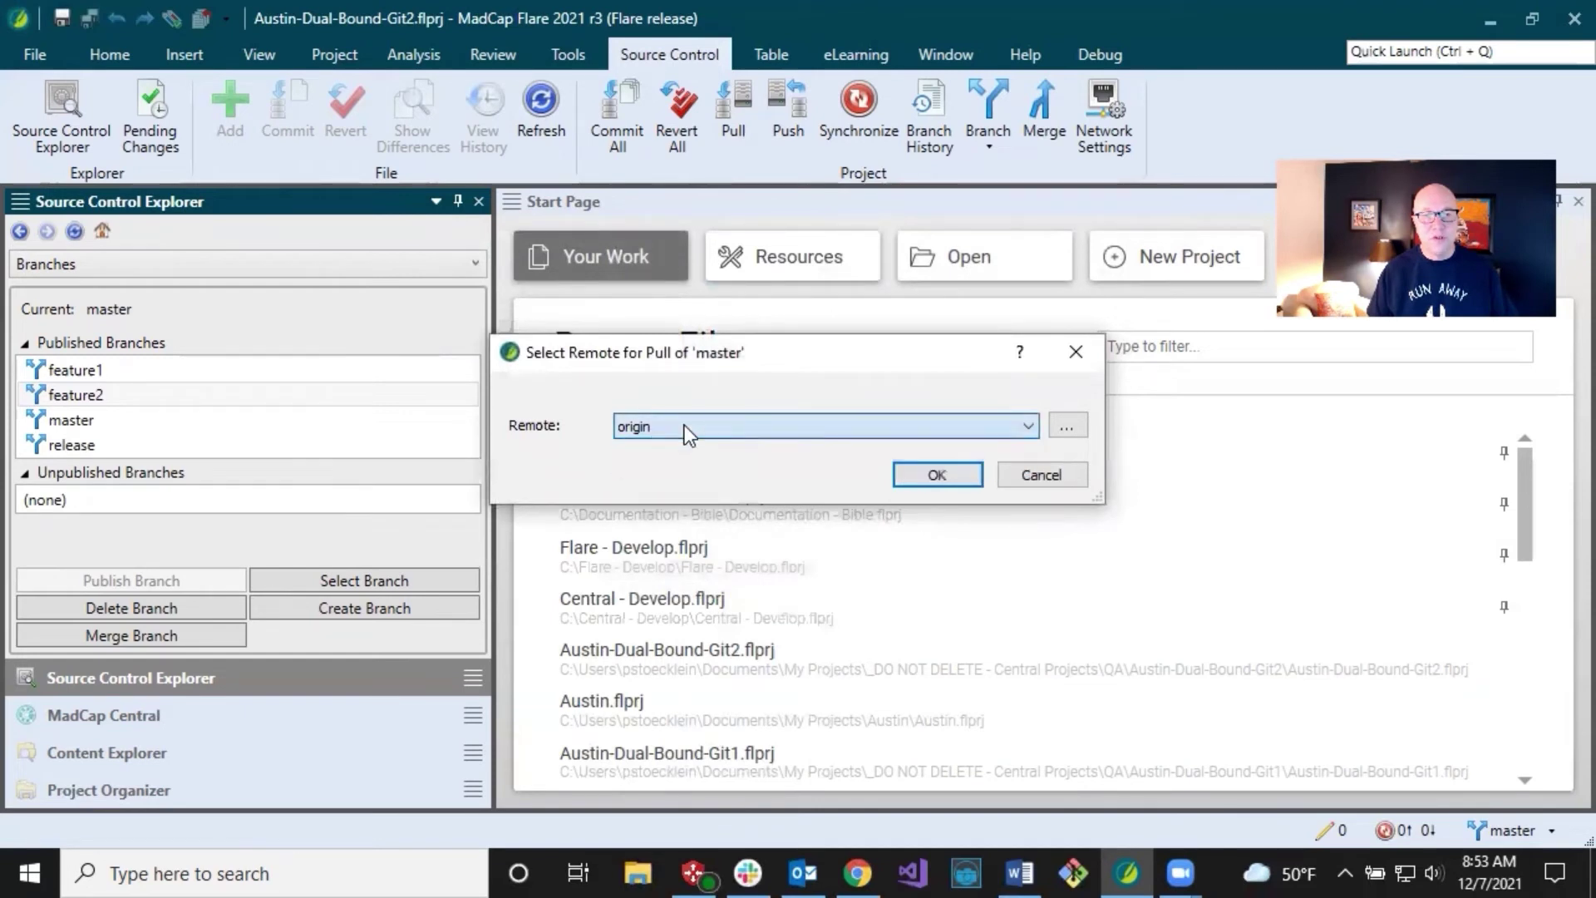
{"action": "left_click", "coordinate": [937, 481]}
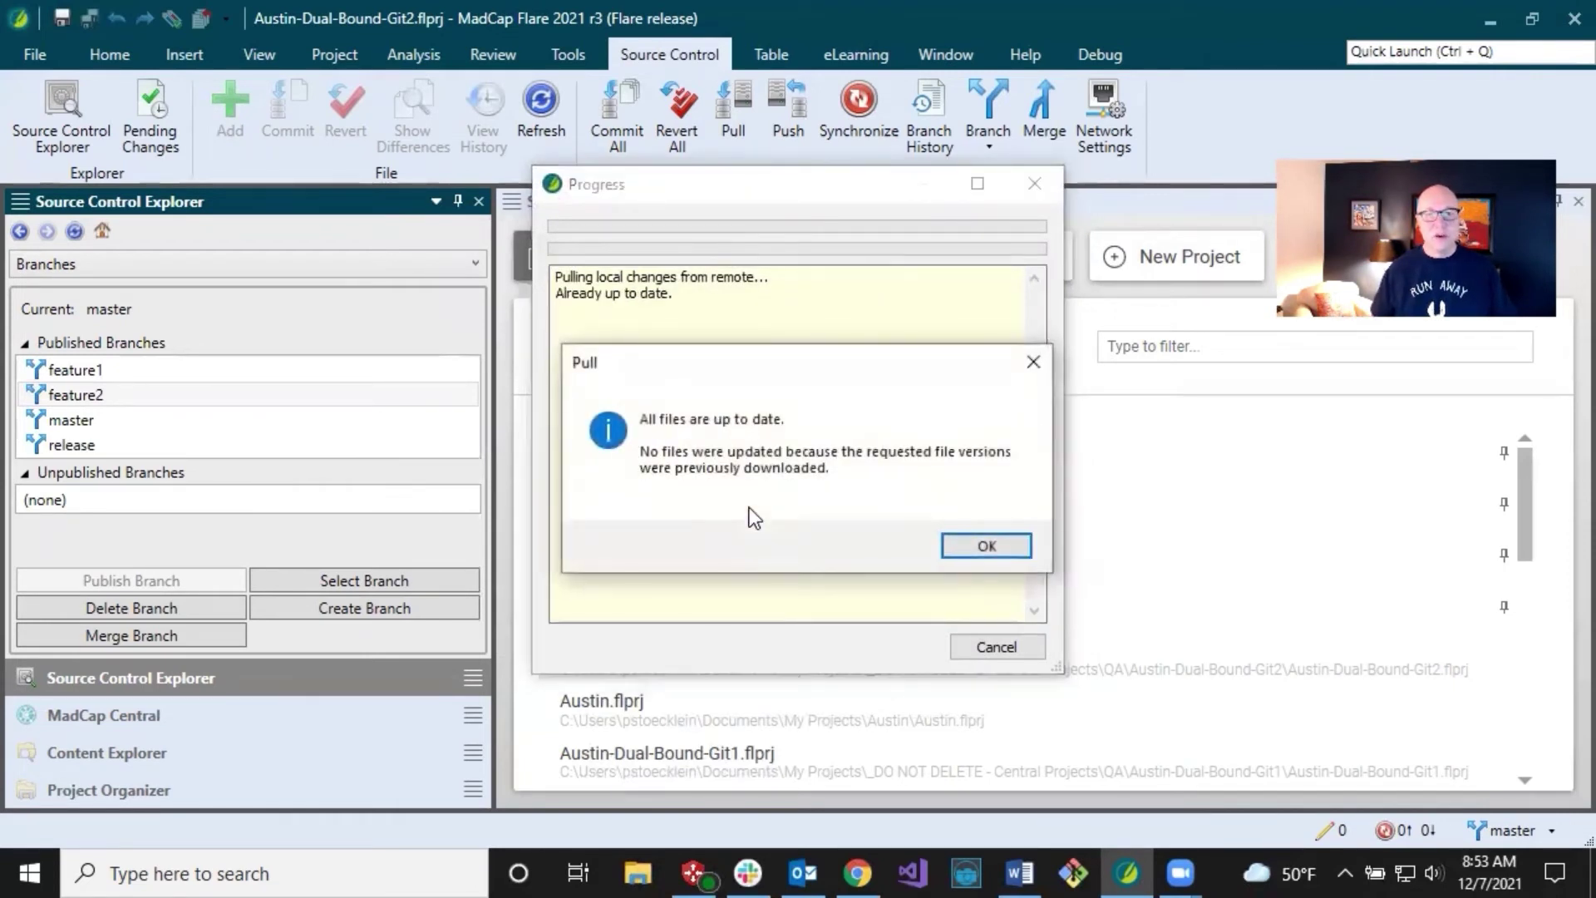
- Switch from the master branch to the remote branch origin/feature3, followed by origin/feature4, in Branch Management
{"action": "left_click", "coordinate": [1010, 543]}
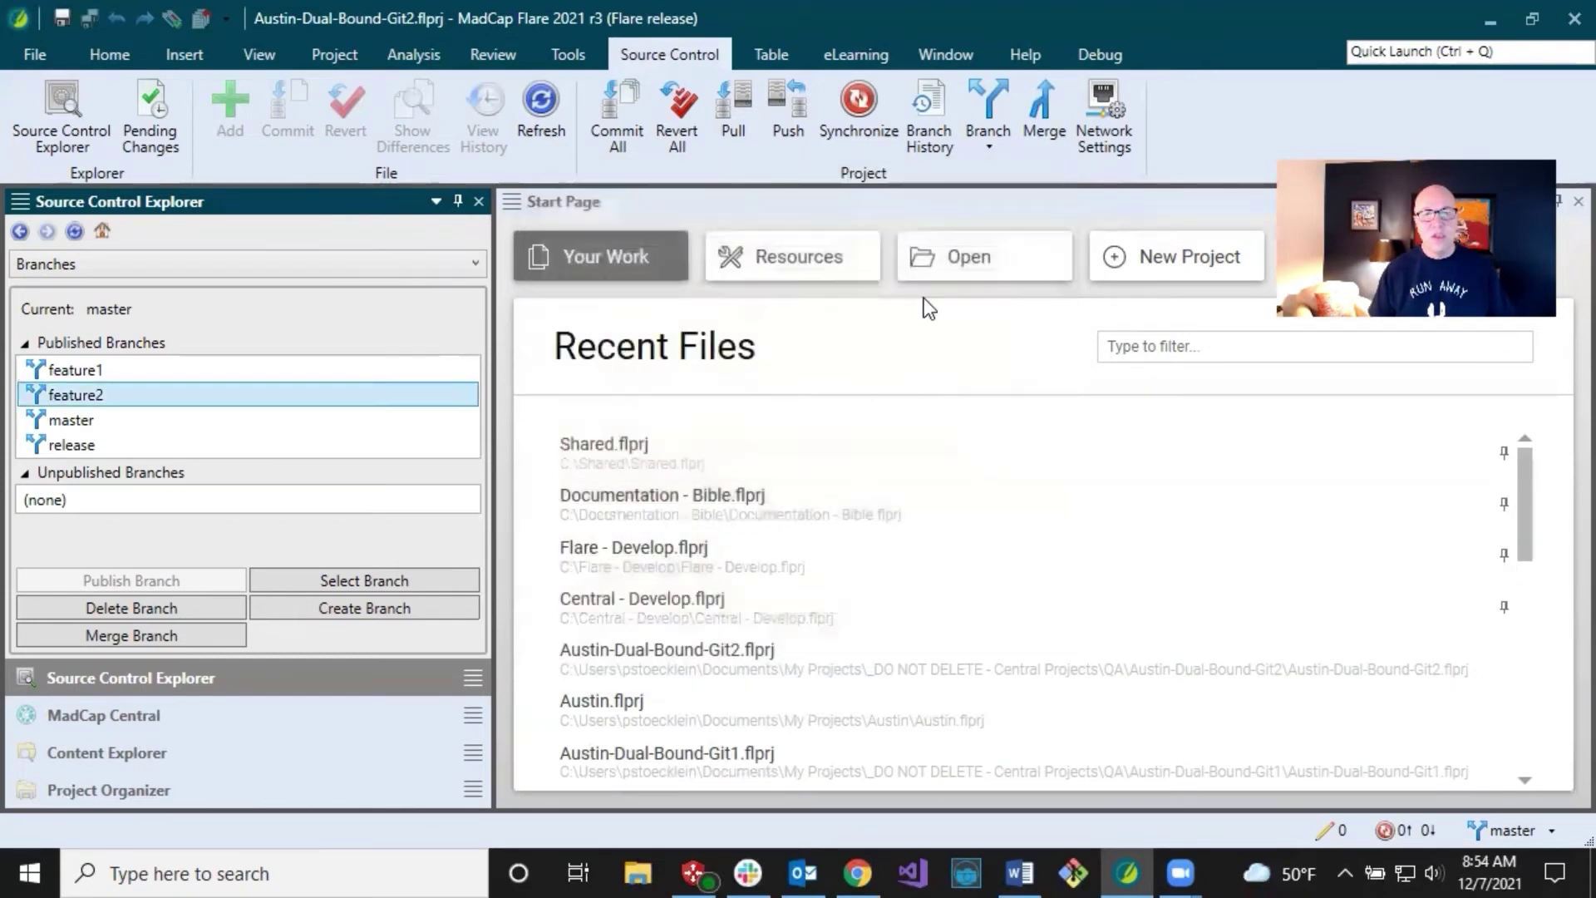
{"action": "left_click", "coordinate": [982, 99]}
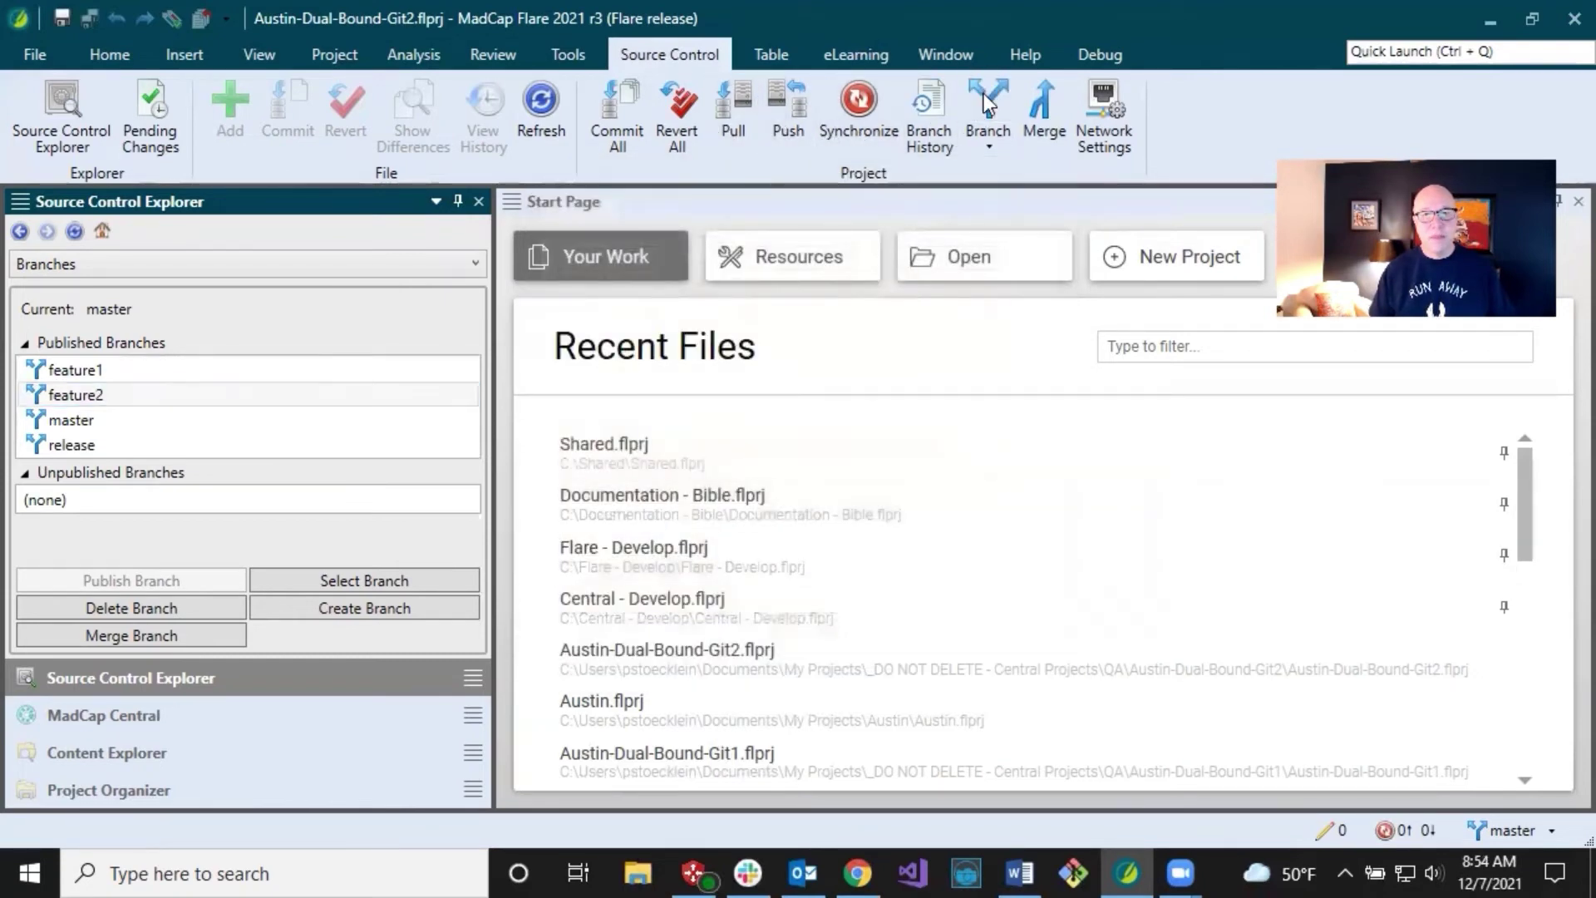
{"action": "left_click", "coordinate": [573, 291]}
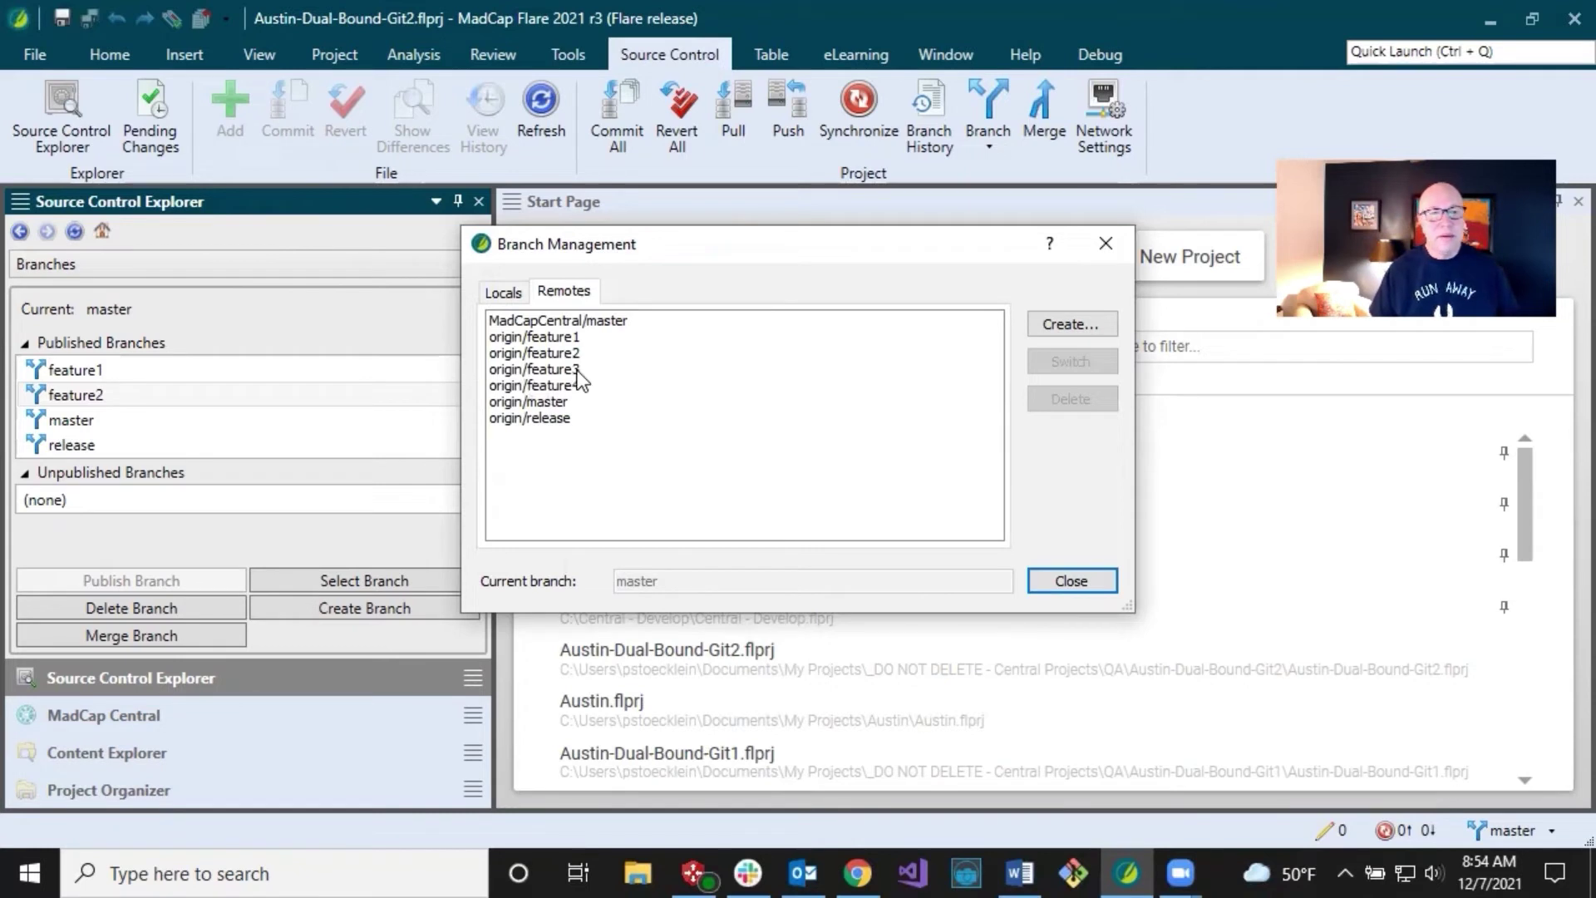
{"action": "left_click", "coordinate": [613, 374]}
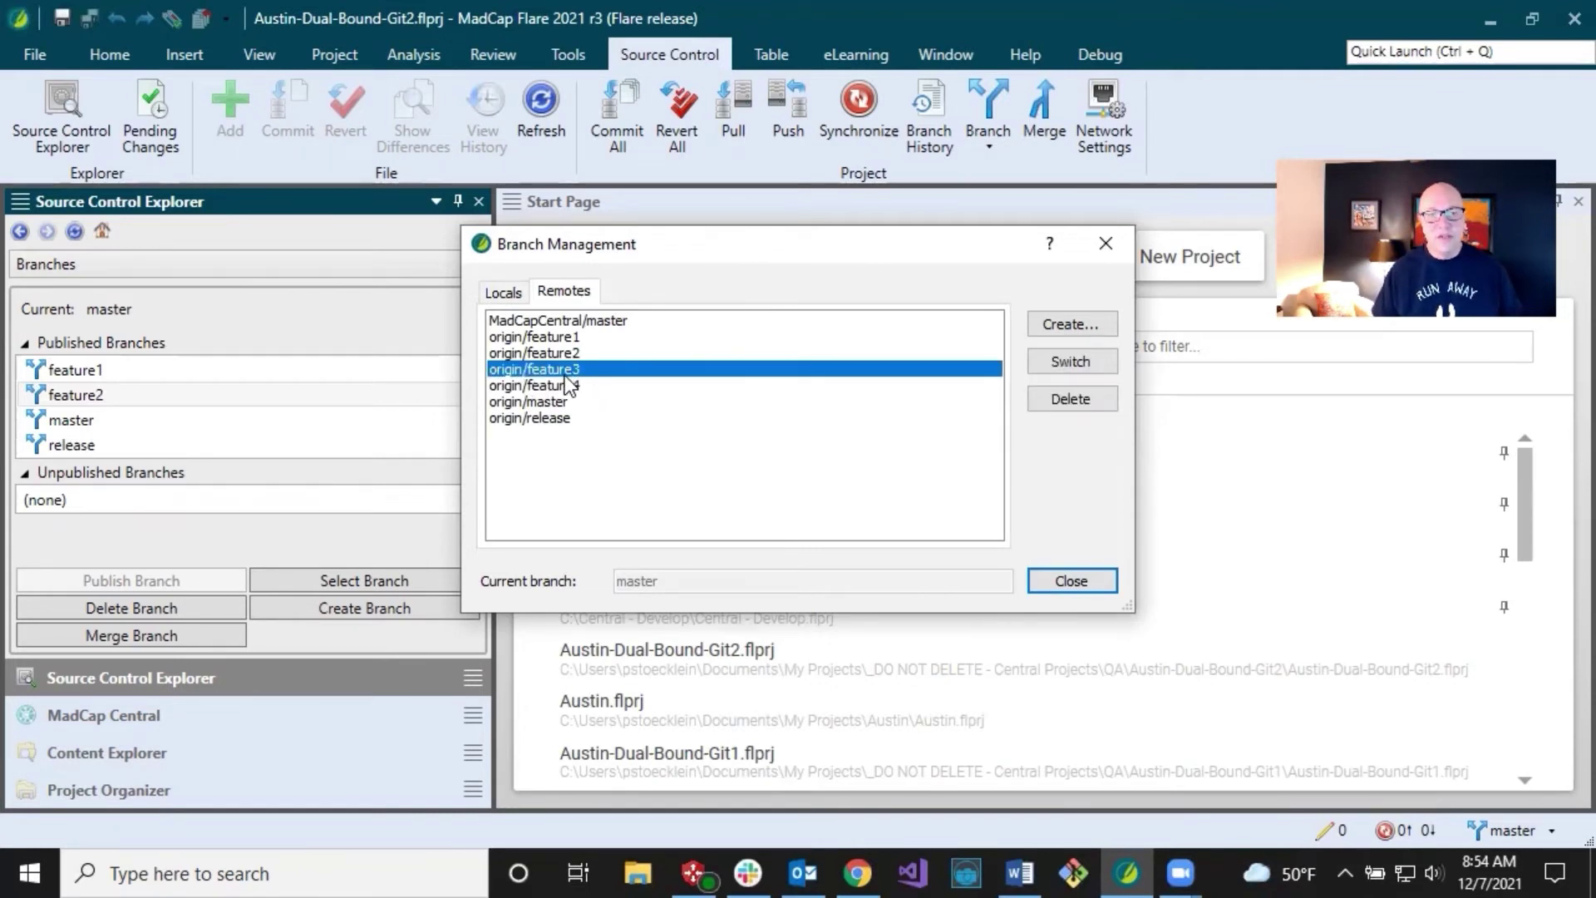
{"action": "left_click", "coordinate": [1064, 365]}
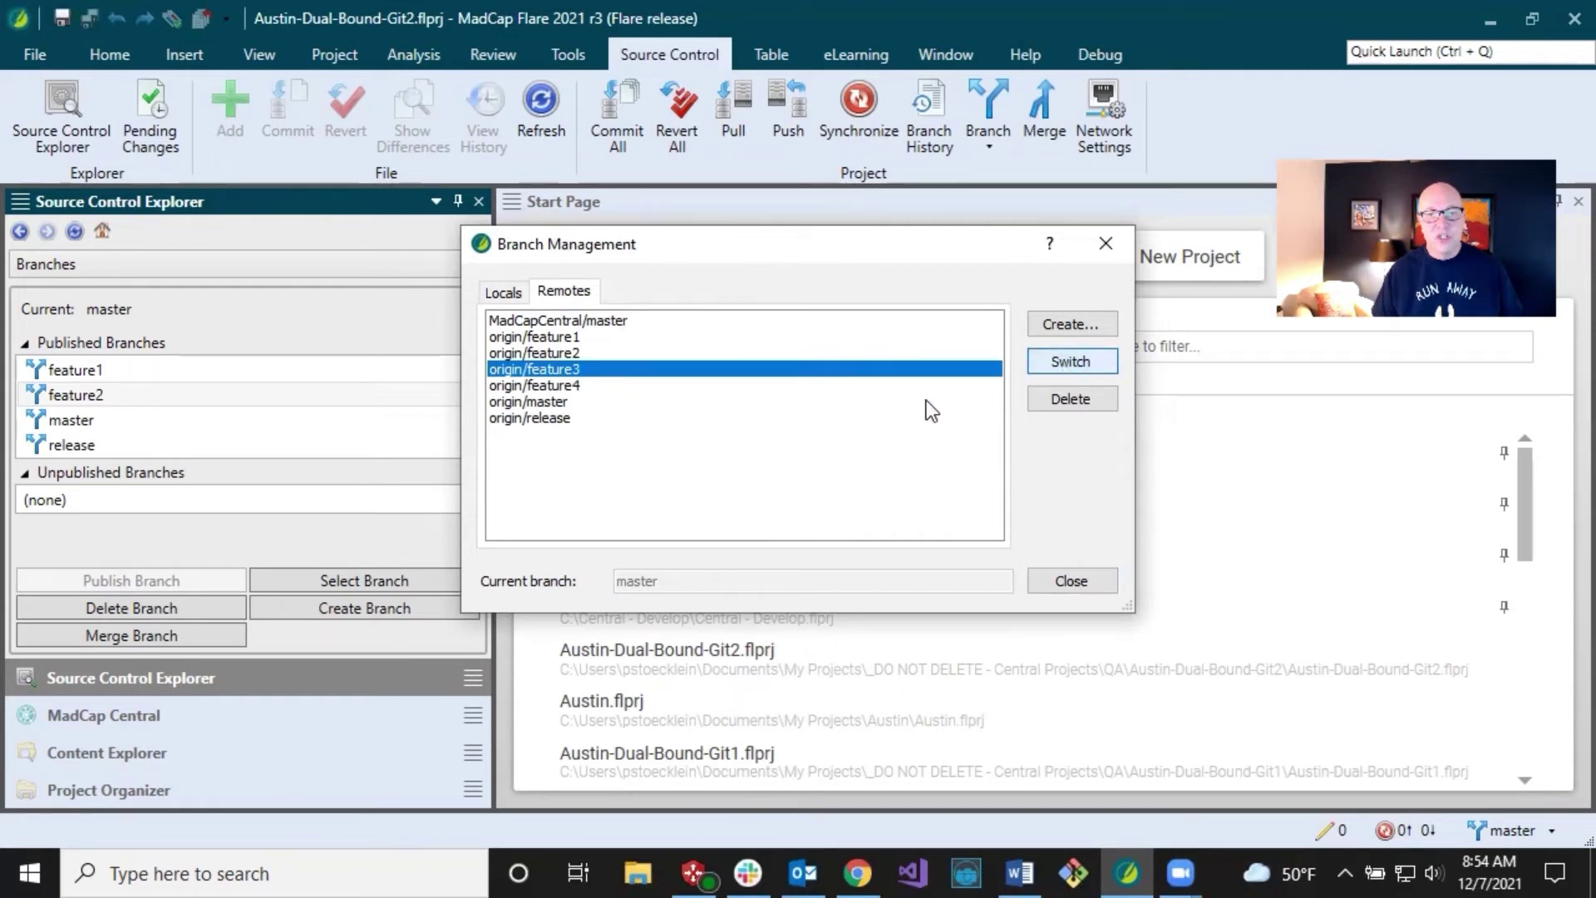
{"action": "left_click", "coordinate": [580, 387]}
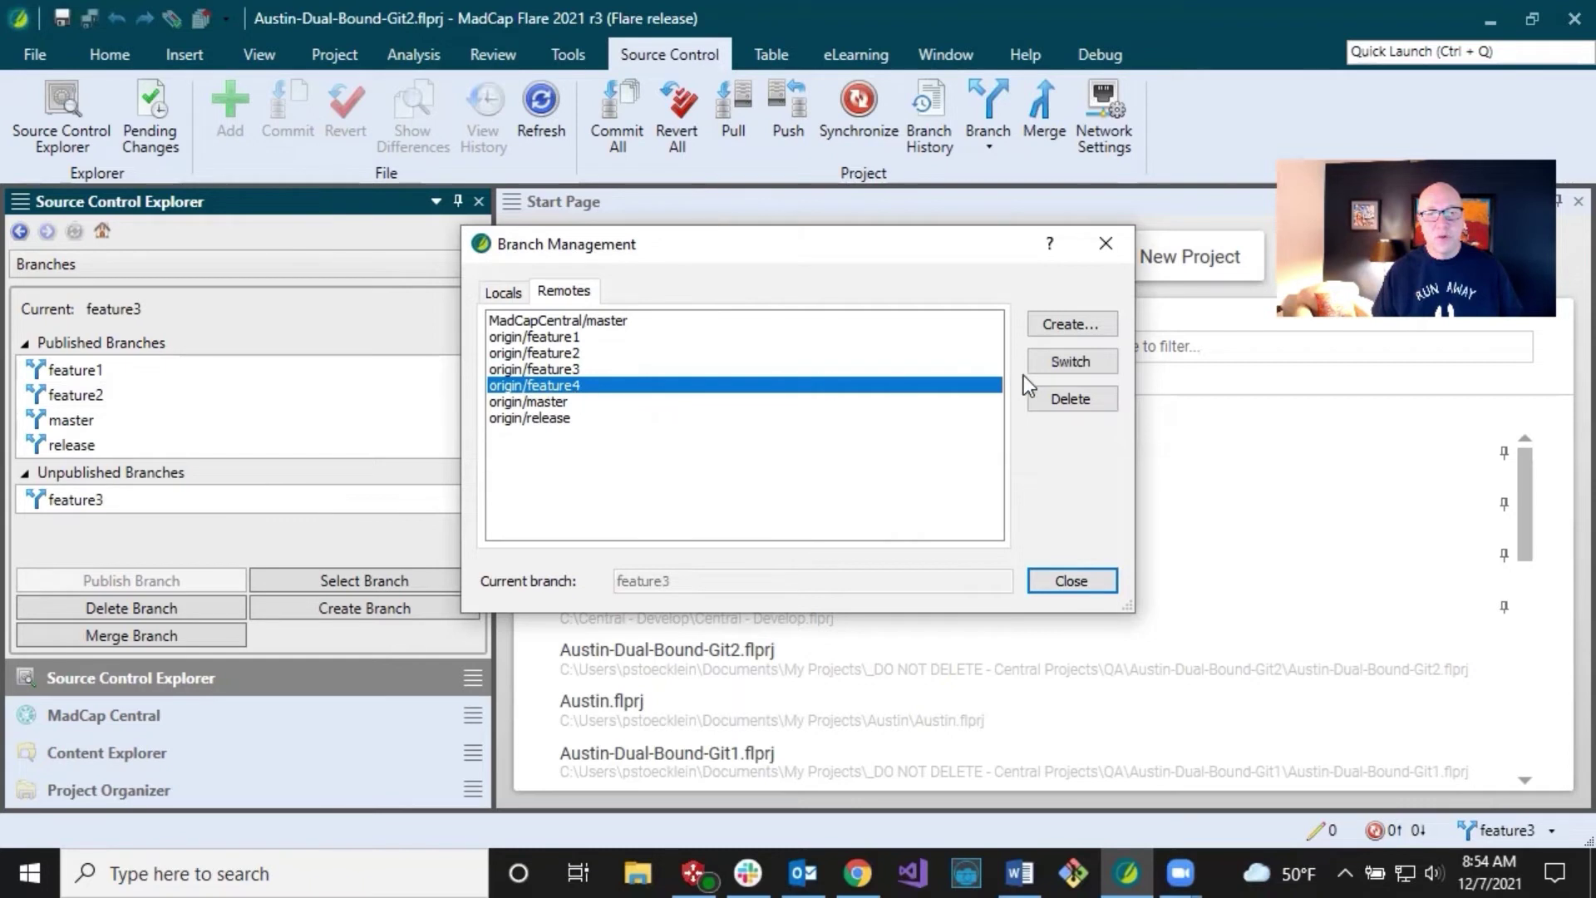
{"action": "left_click", "coordinate": [1081, 362]}
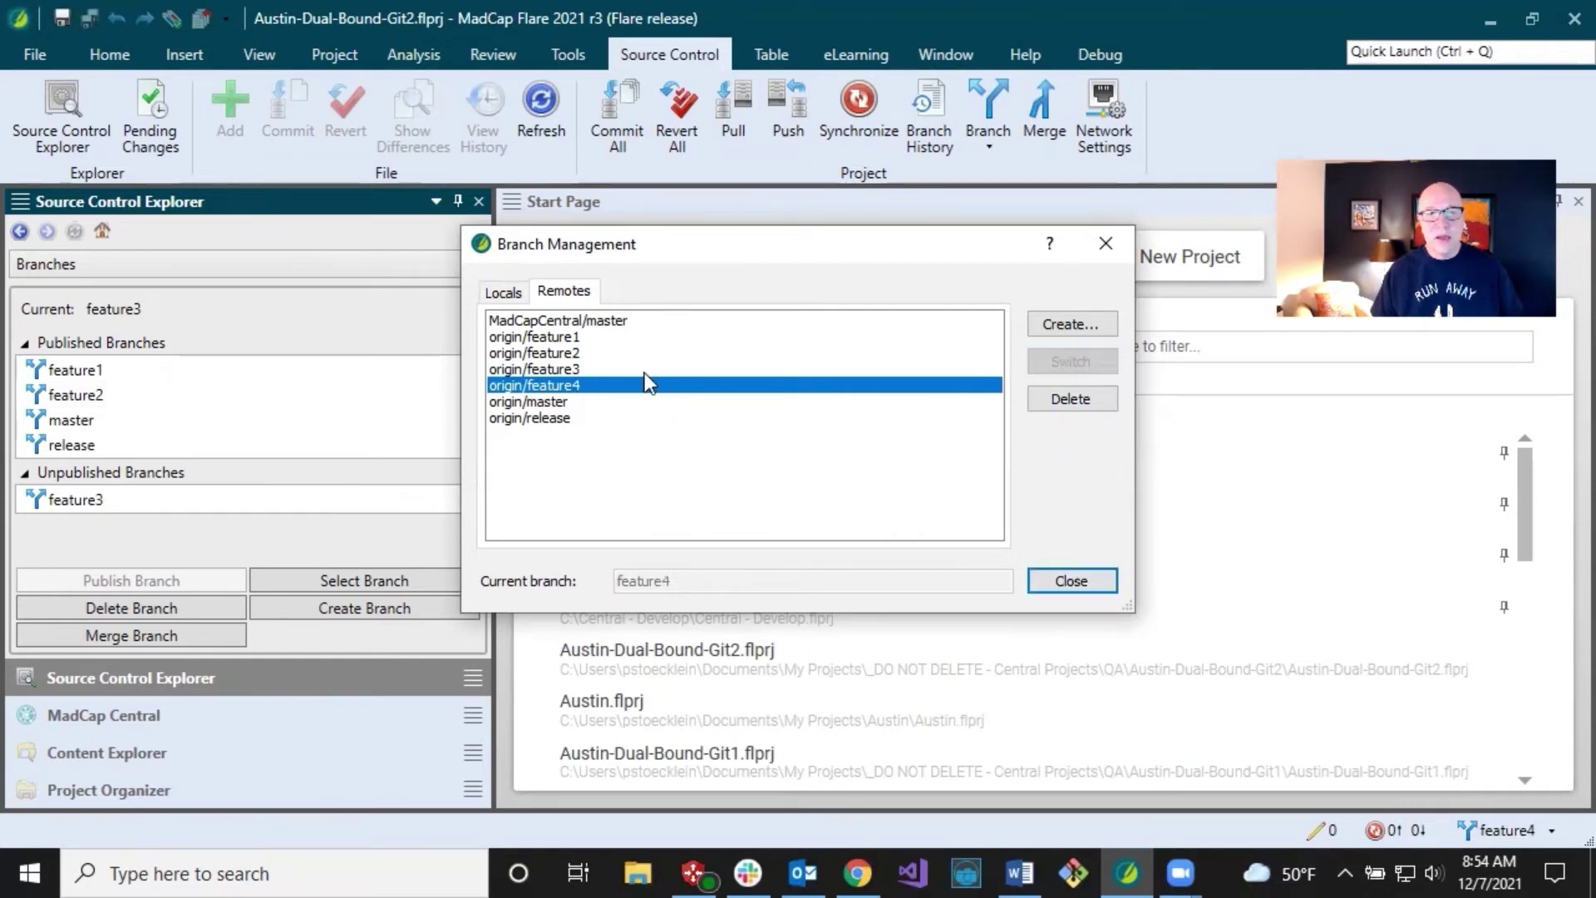
- Compare the local branches with the remote ones, including MadCapCentral/master, and close Branch Management
{"action": "left_click", "coordinate": [501, 294]}
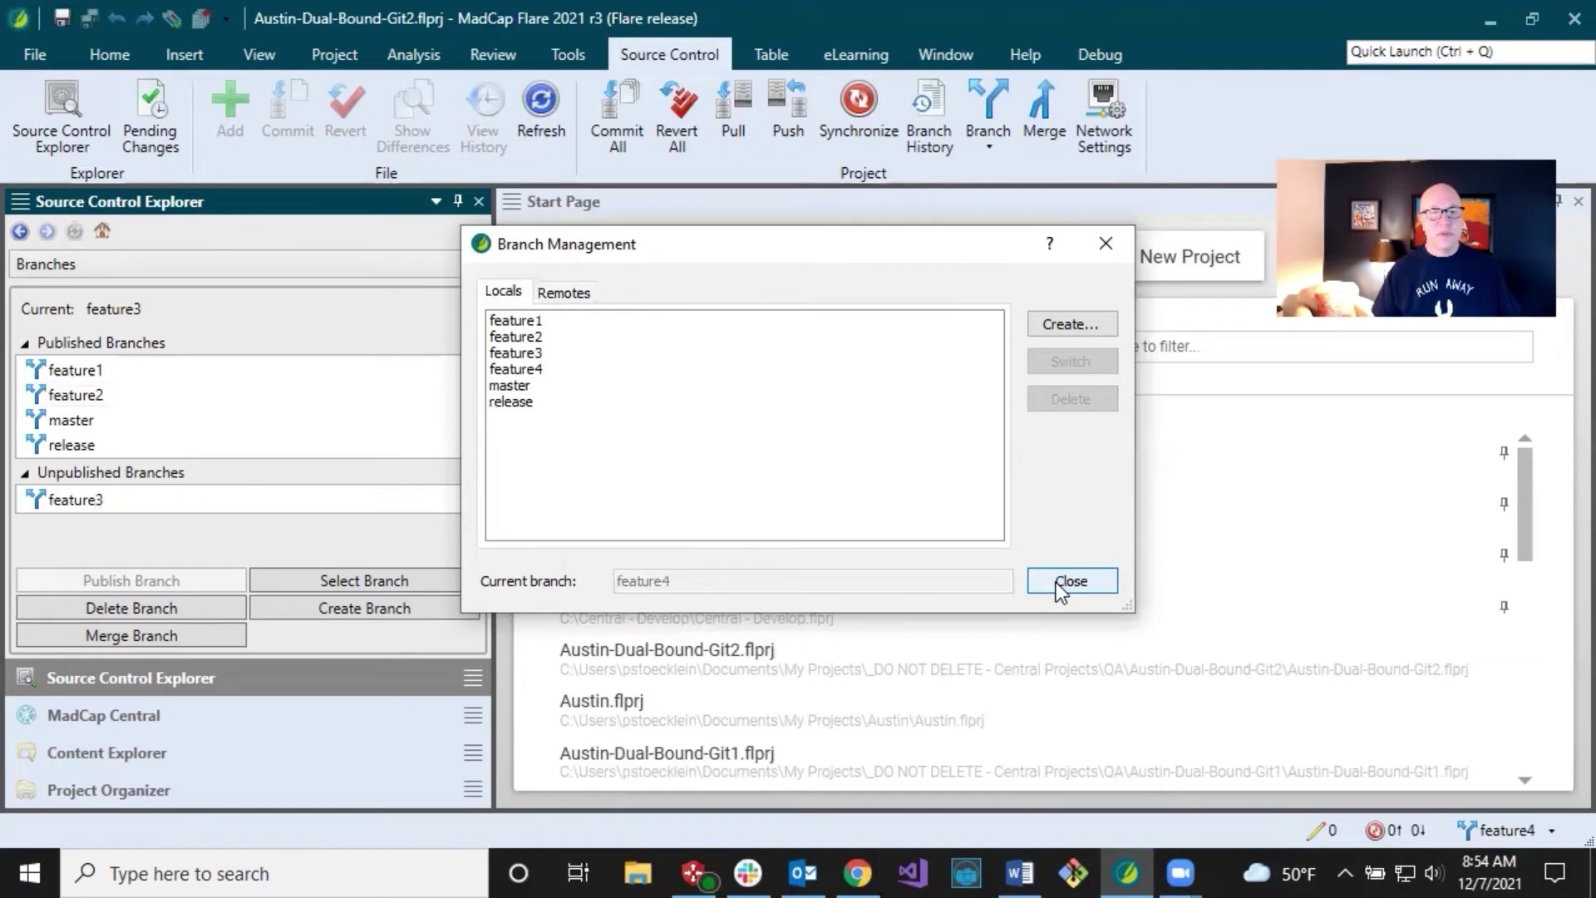
{"action": "left_click", "coordinate": [572, 293]}
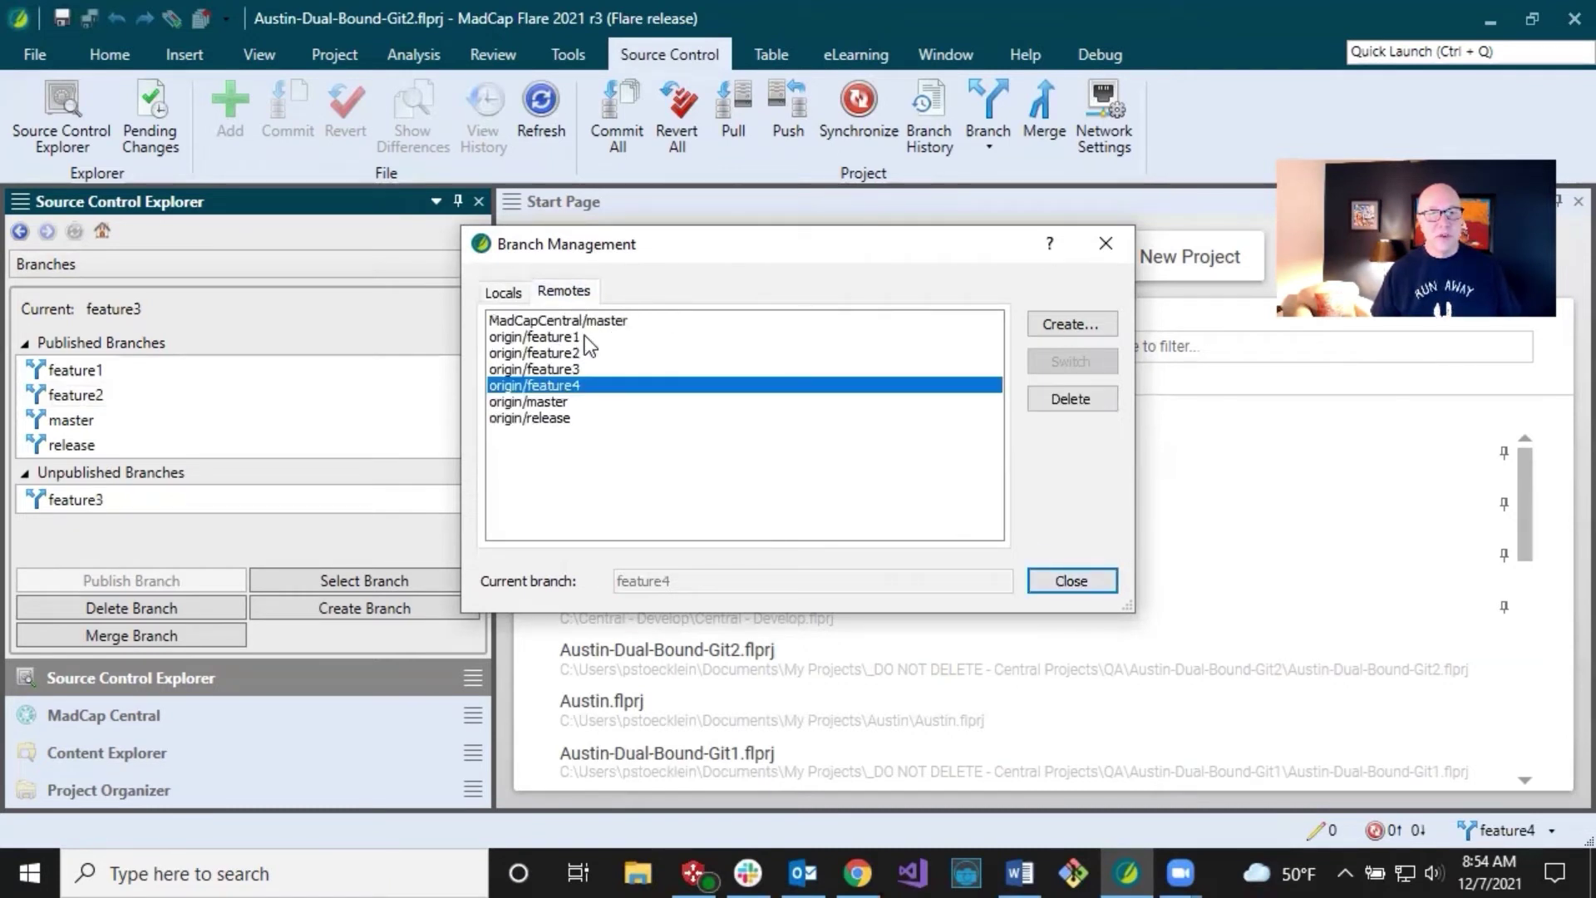
{"action": "left_click", "coordinate": [572, 321]}
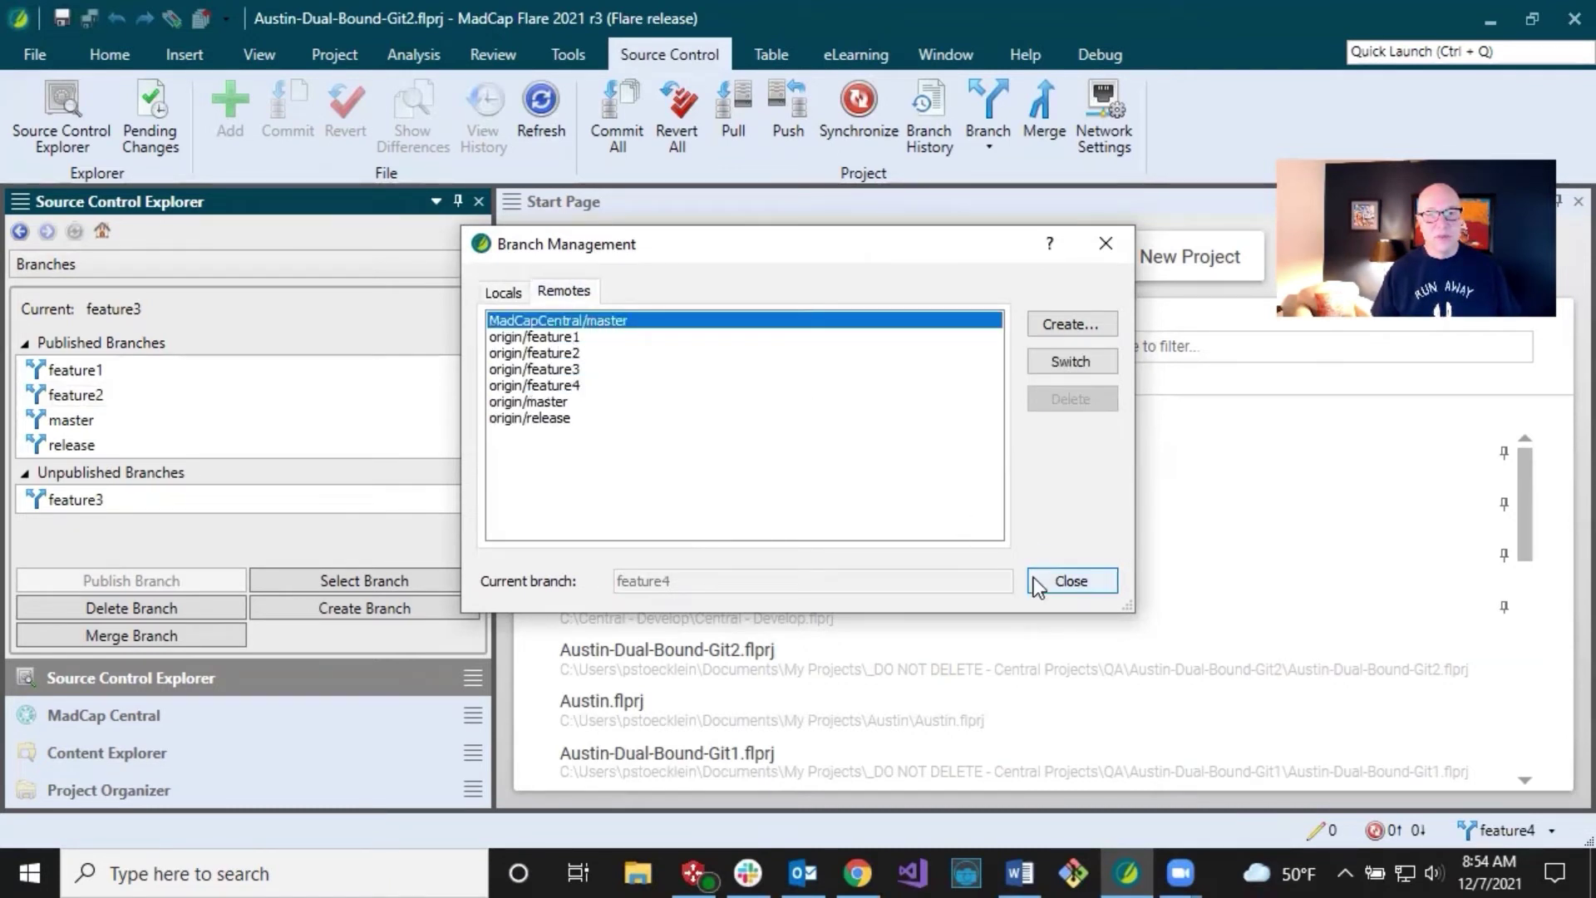
{"action": "left_click", "coordinate": [1064, 585]}
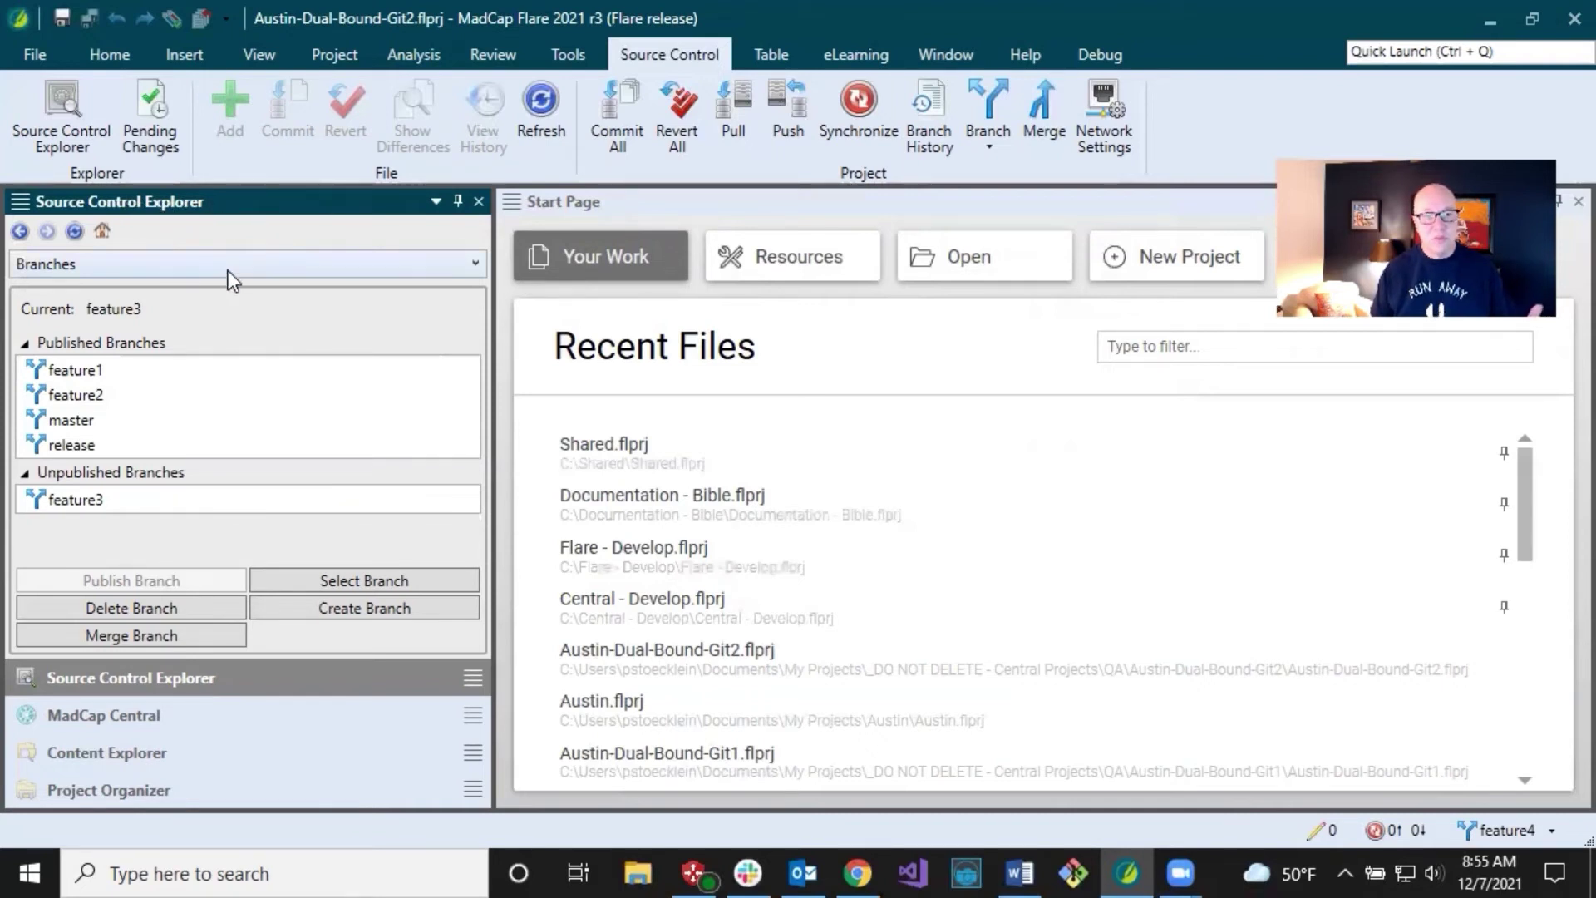
- Refresh the Source Control Explorer and inspect the unpublished branches feature3 and feature4
{"action": "left_click", "coordinate": [75, 231]}
{"action": "left_click", "coordinate": [93, 500]}
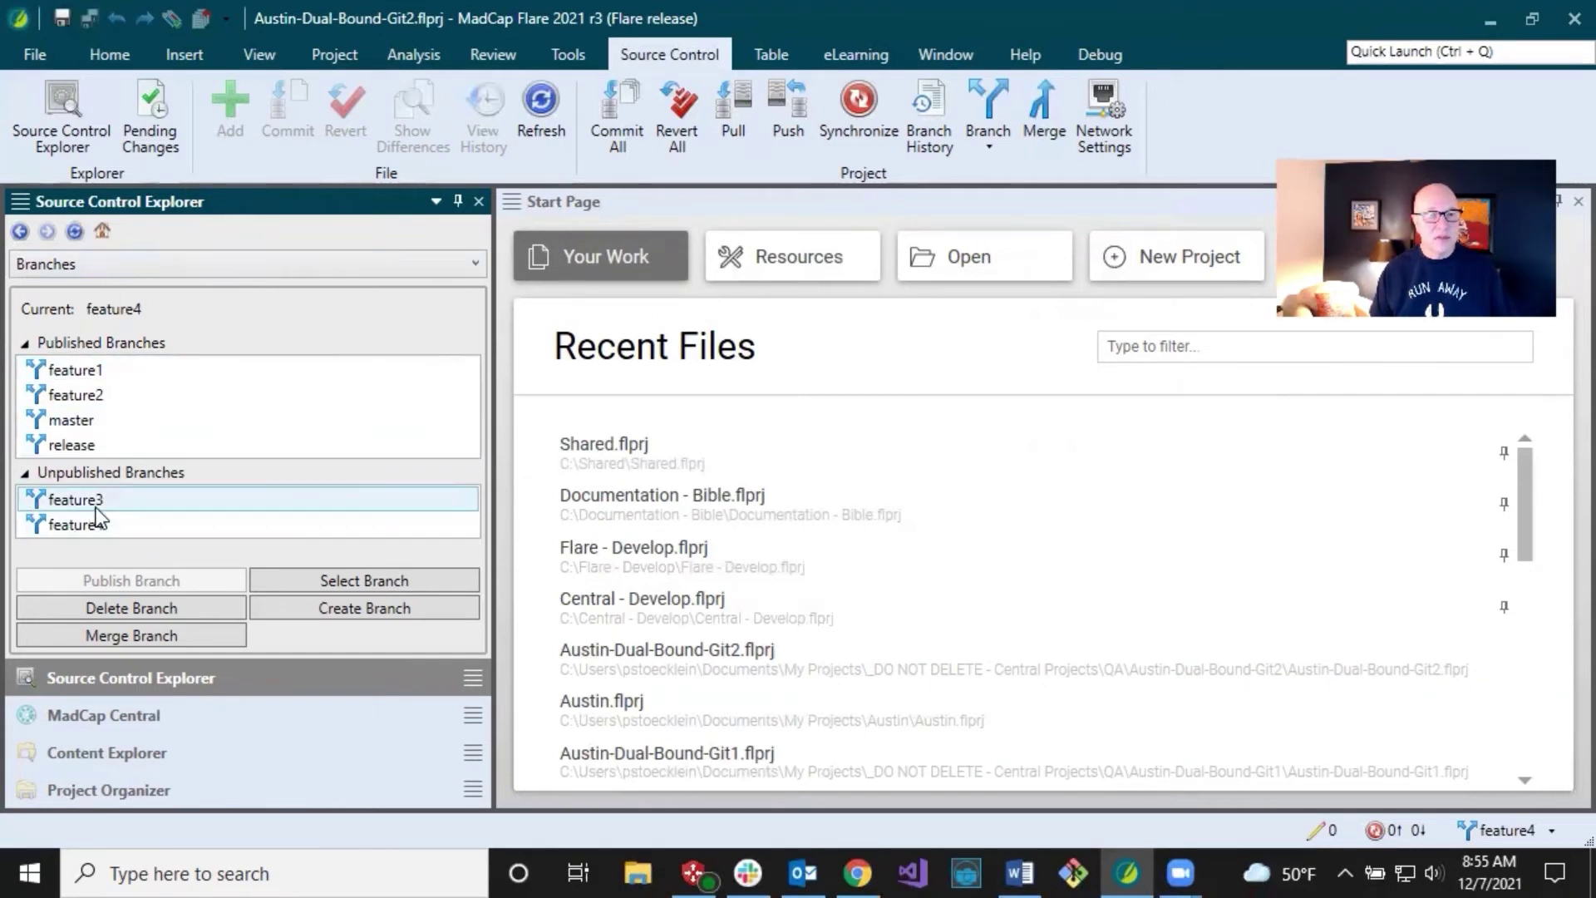
{"action": "left_click", "coordinate": [98, 525]}
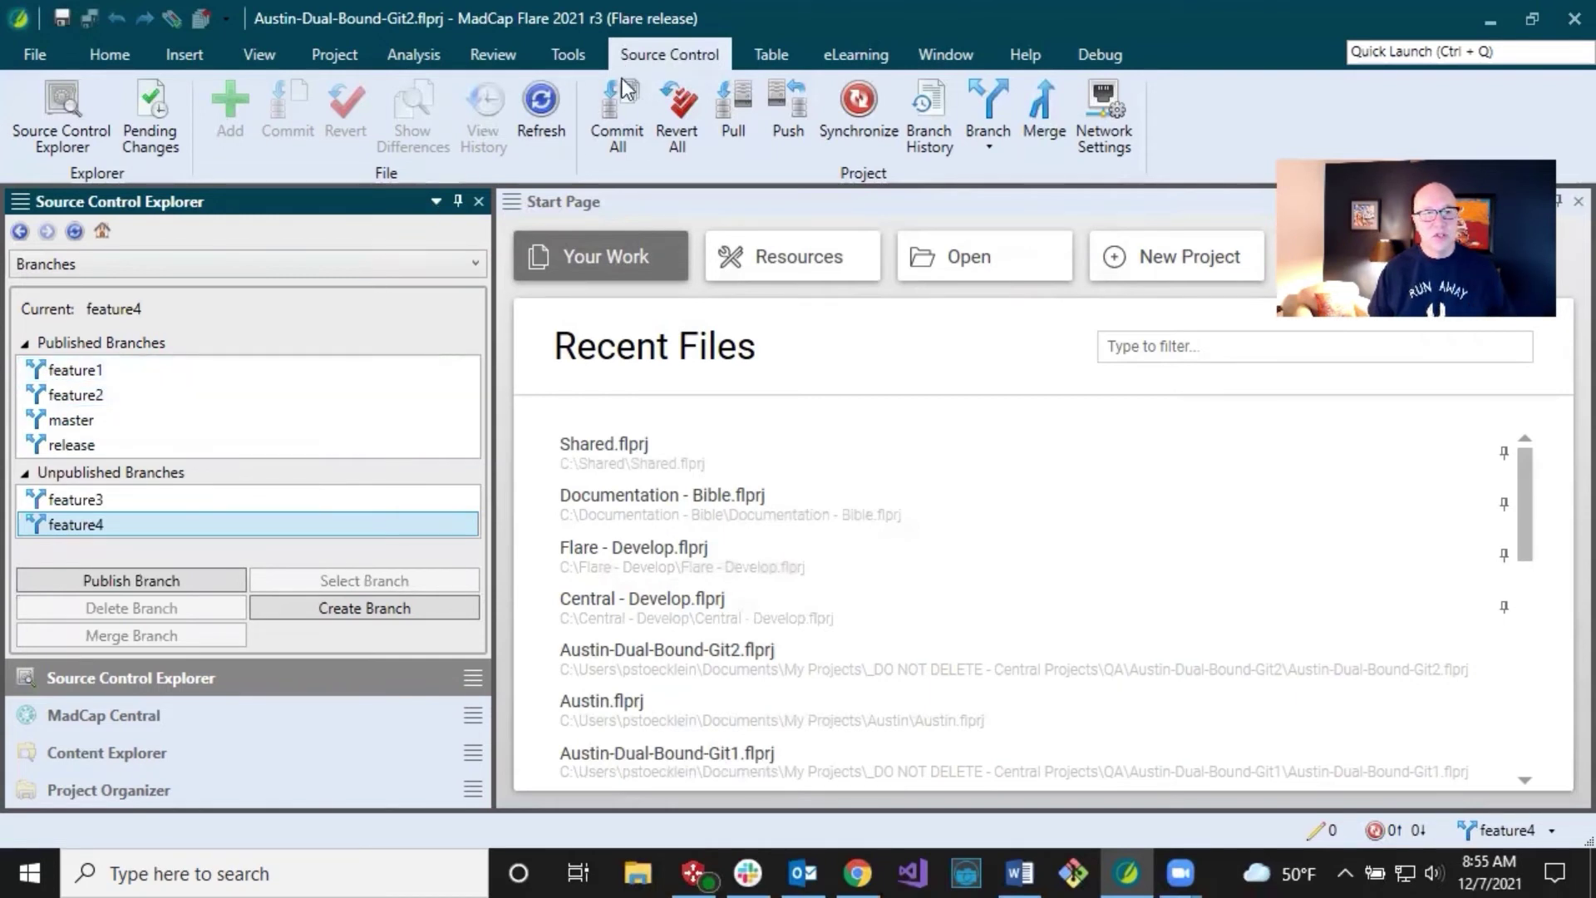
- View the source control binding settings of Austin-Dual-Bound-Git2 and open its Project Properties
{"action": "left_click", "coordinate": [101, 266]}
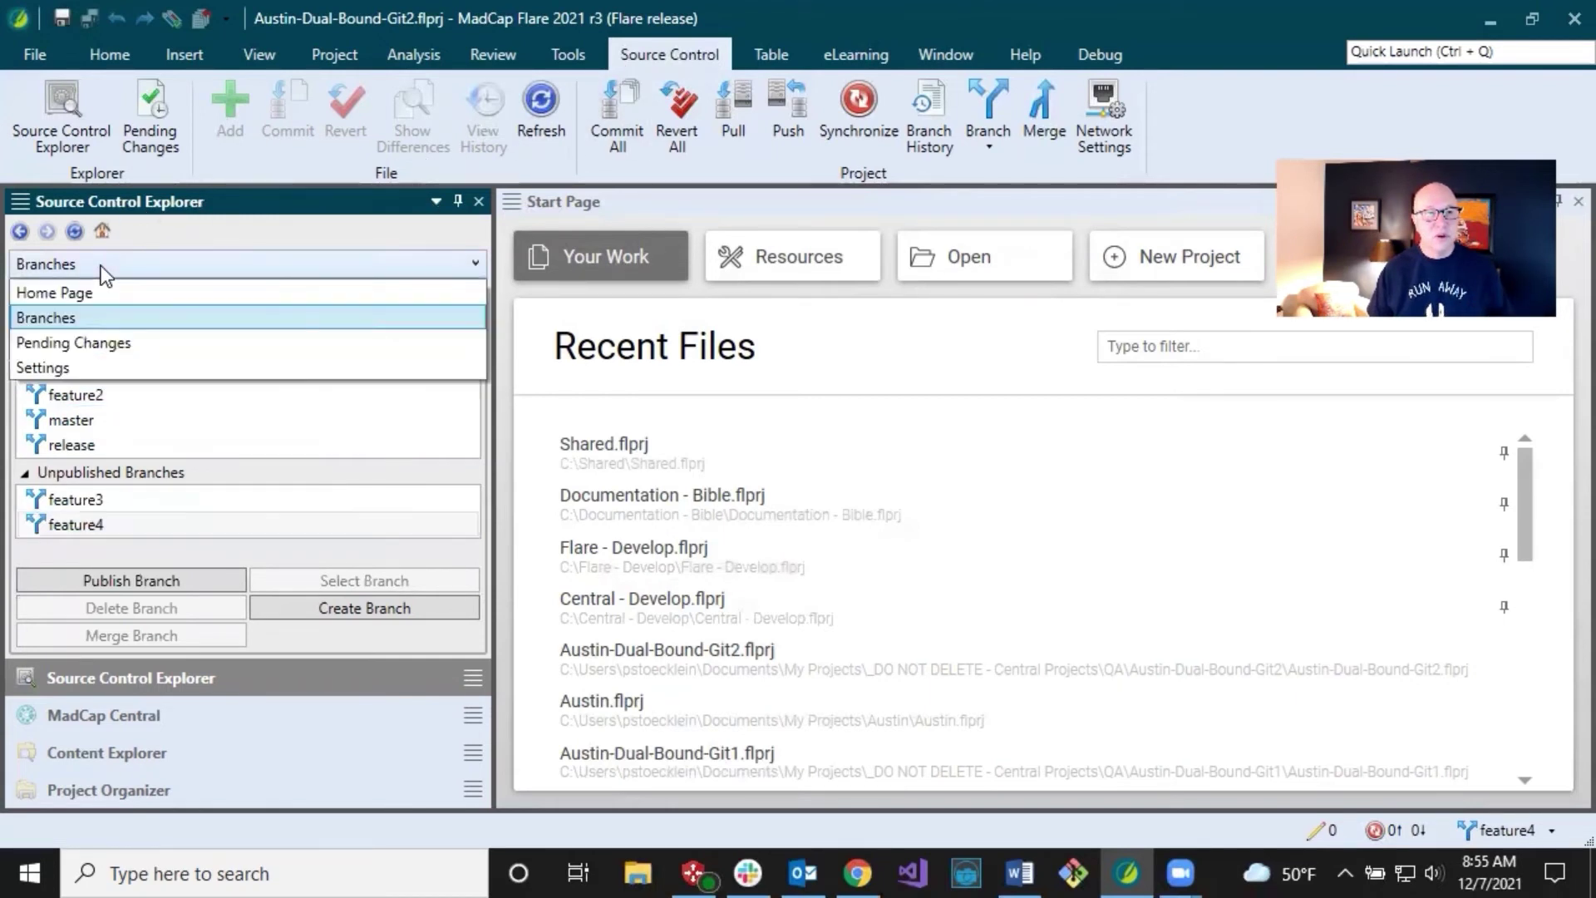
{"action": "left_click", "coordinate": [62, 368]}
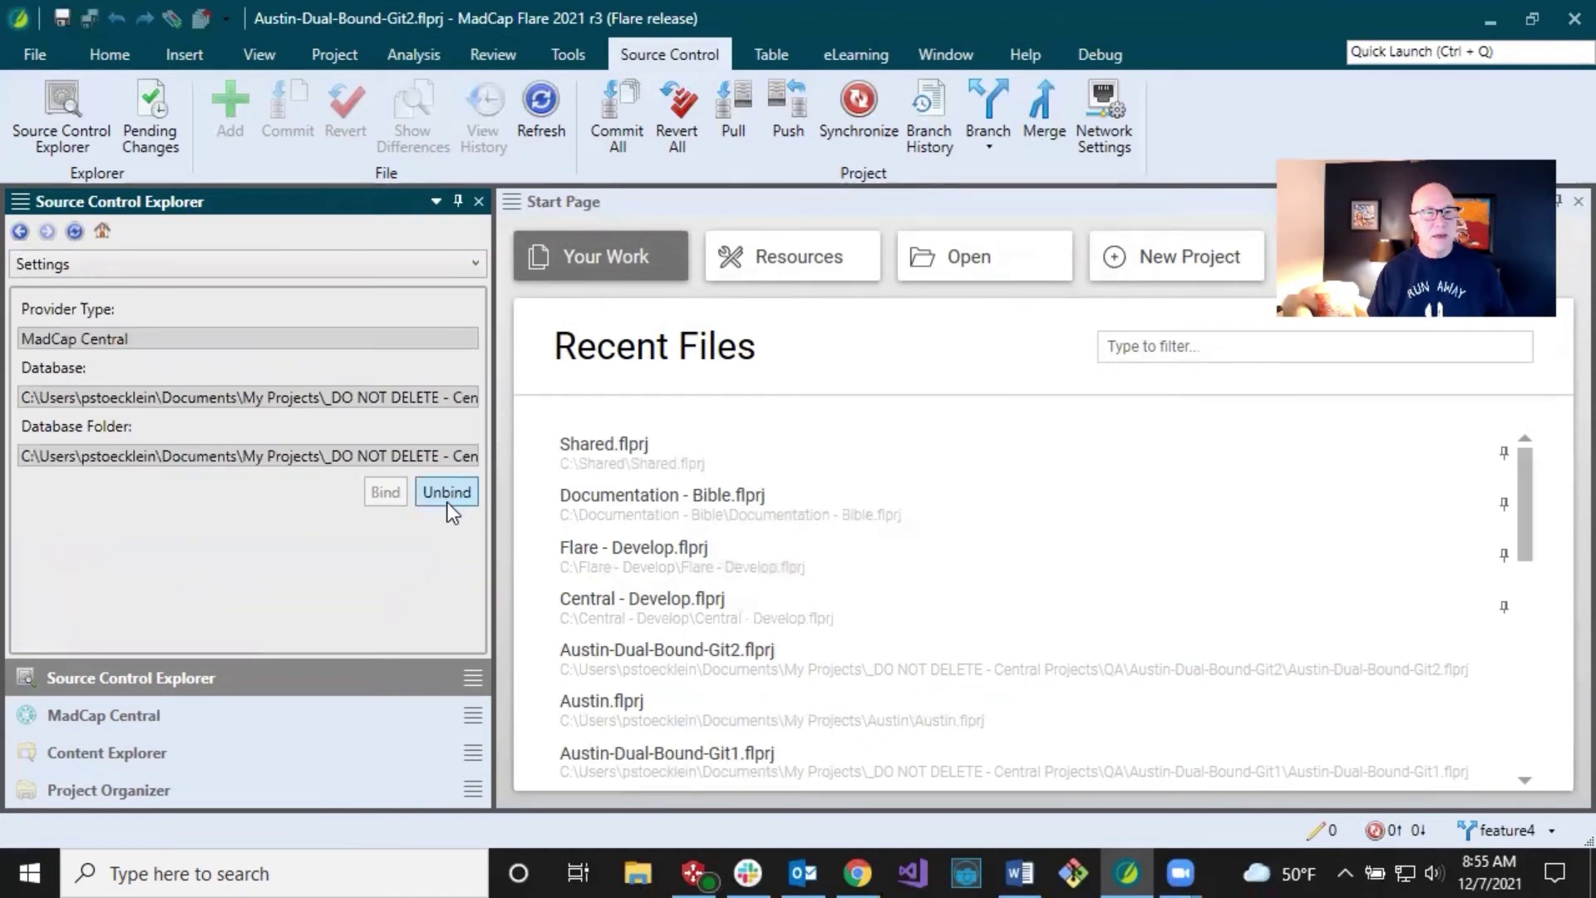
{"action": "left_click", "coordinate": [326, 52]}
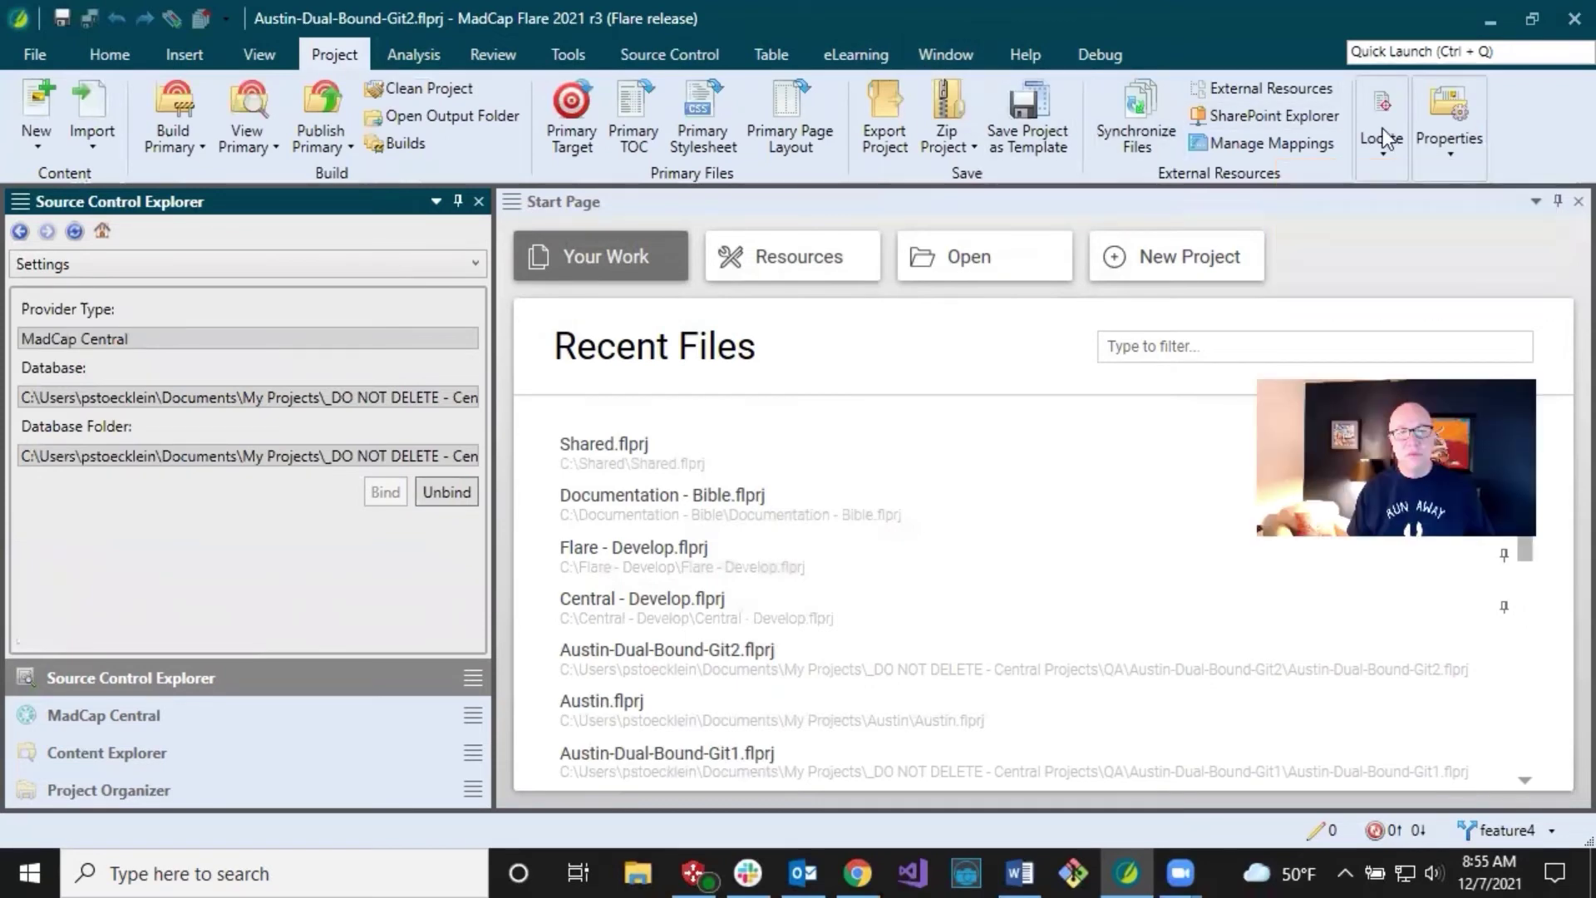
{"action": "left_click", "coordinate": [1448, 143]}
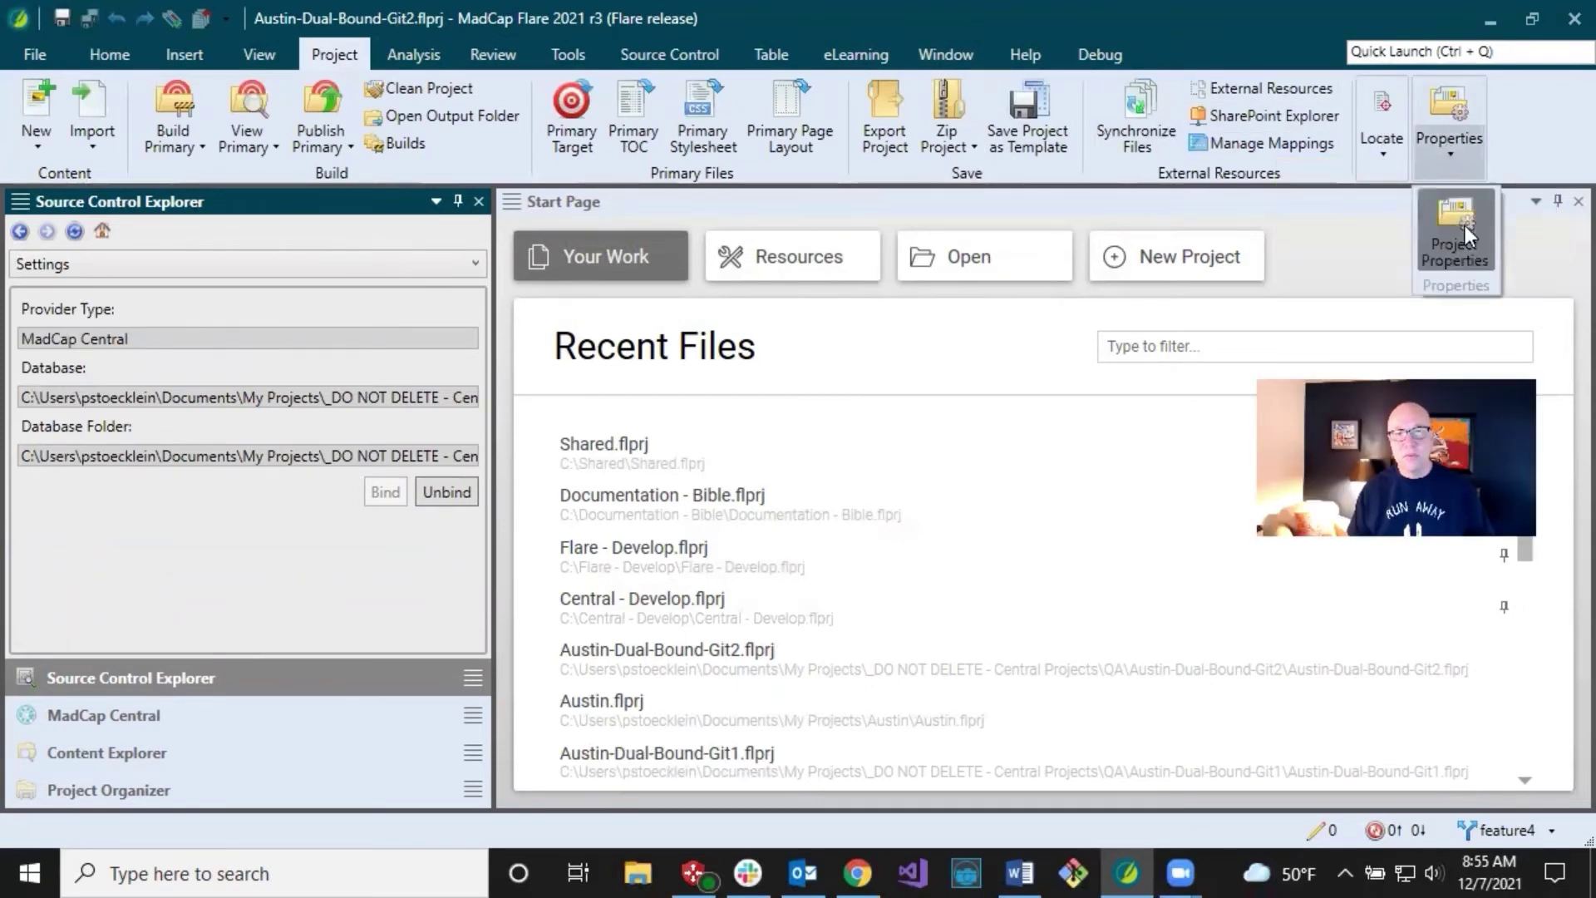
{"action": "left_click", "coordinate": [1464, 226]}
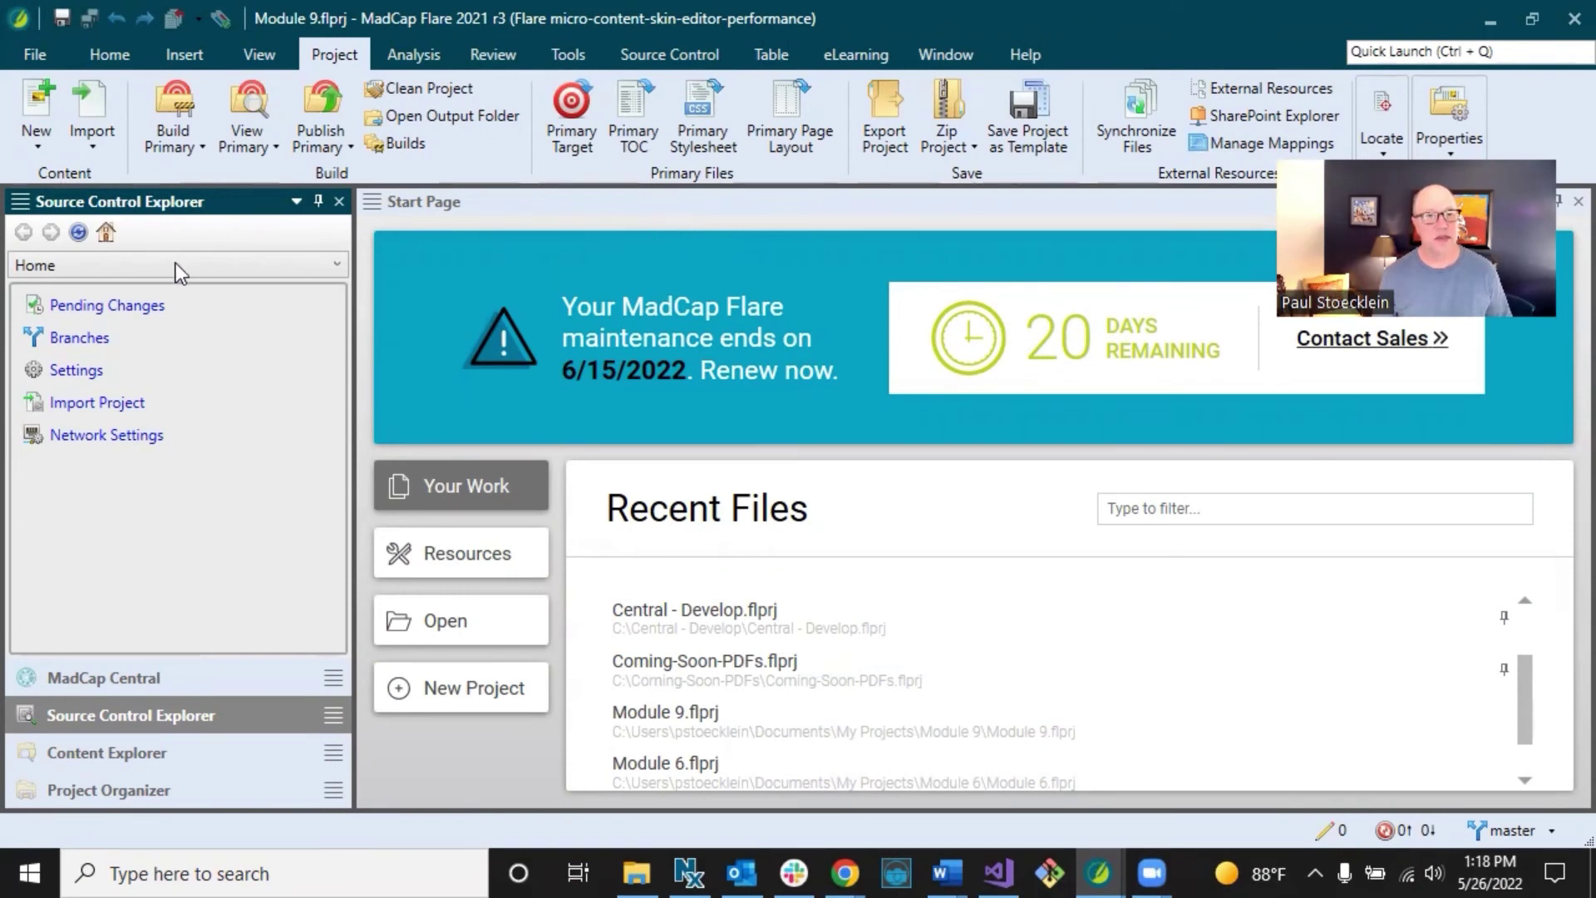
- Examine the MadCapCentral and origin remotes in the source control settings of Module 9 and open its Project Properties
{"action": "left_click", "coordinate": [97, 371]}
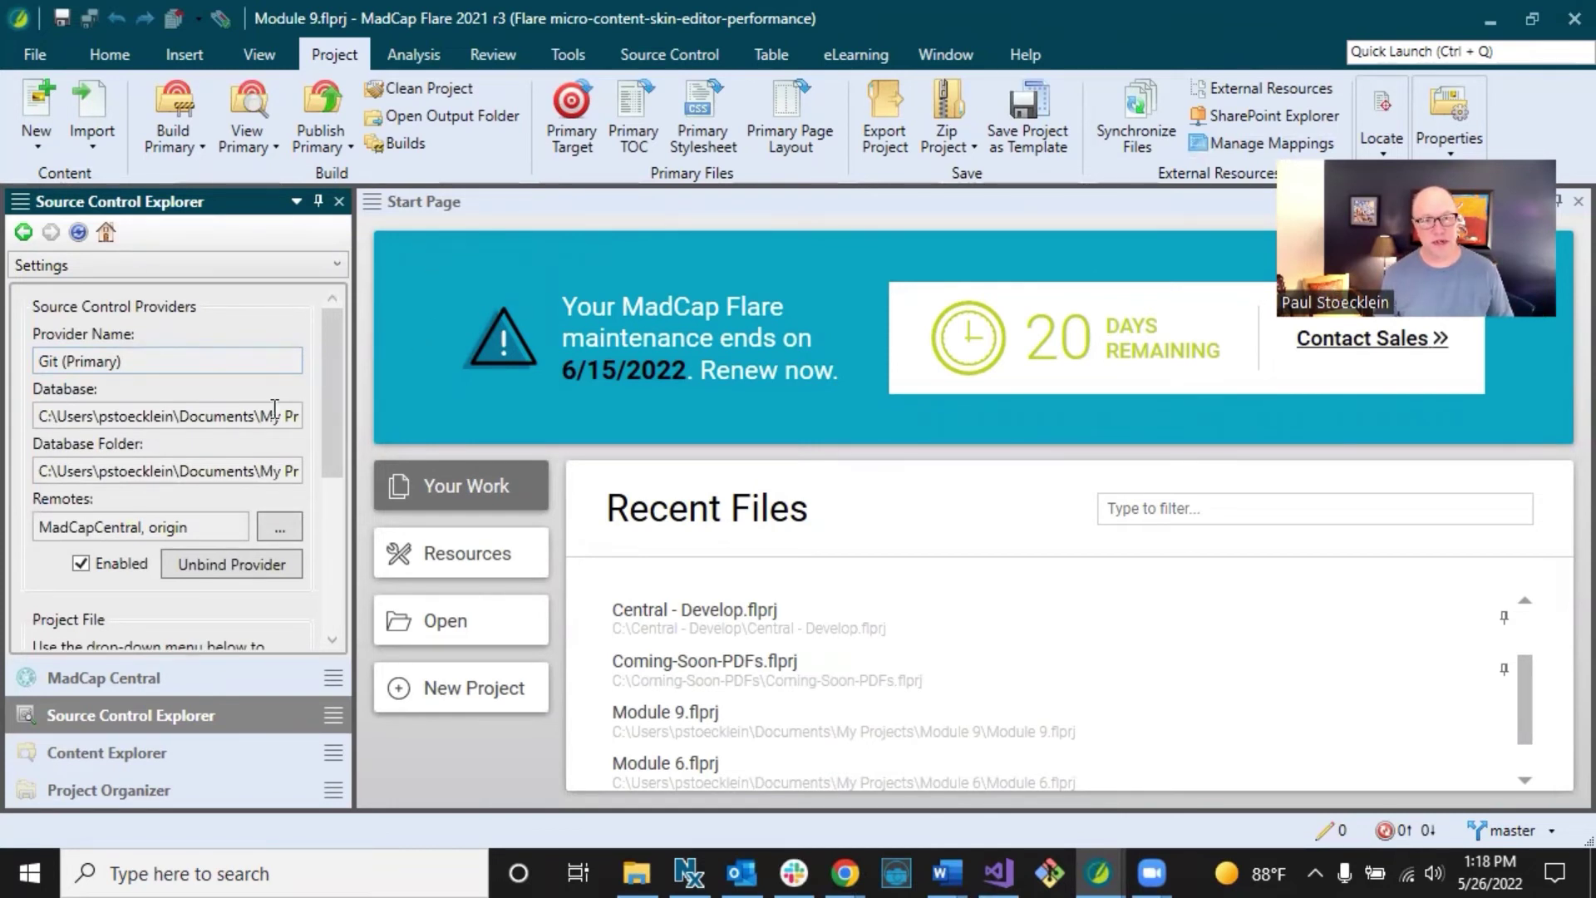
{"action": "double_click", "coordinate": [177, 529]}
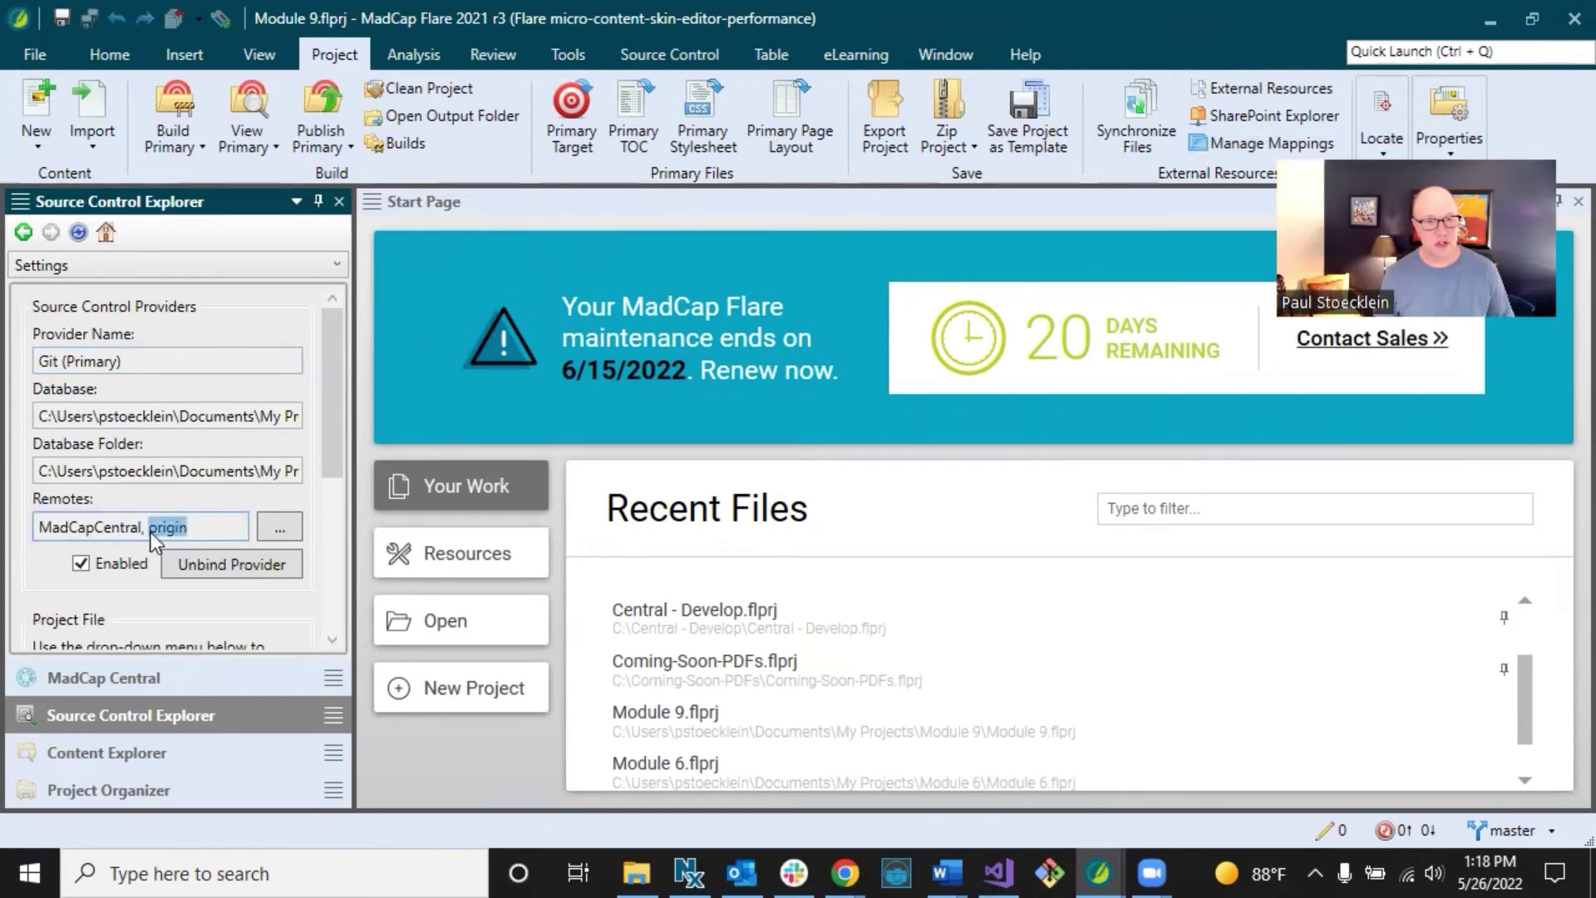
{"action": "left_click", "coordinate": [117, 524]}
{"action": "left_click_drag", "start_coordinate": [118, 523], "coordinate": [38, 527]}
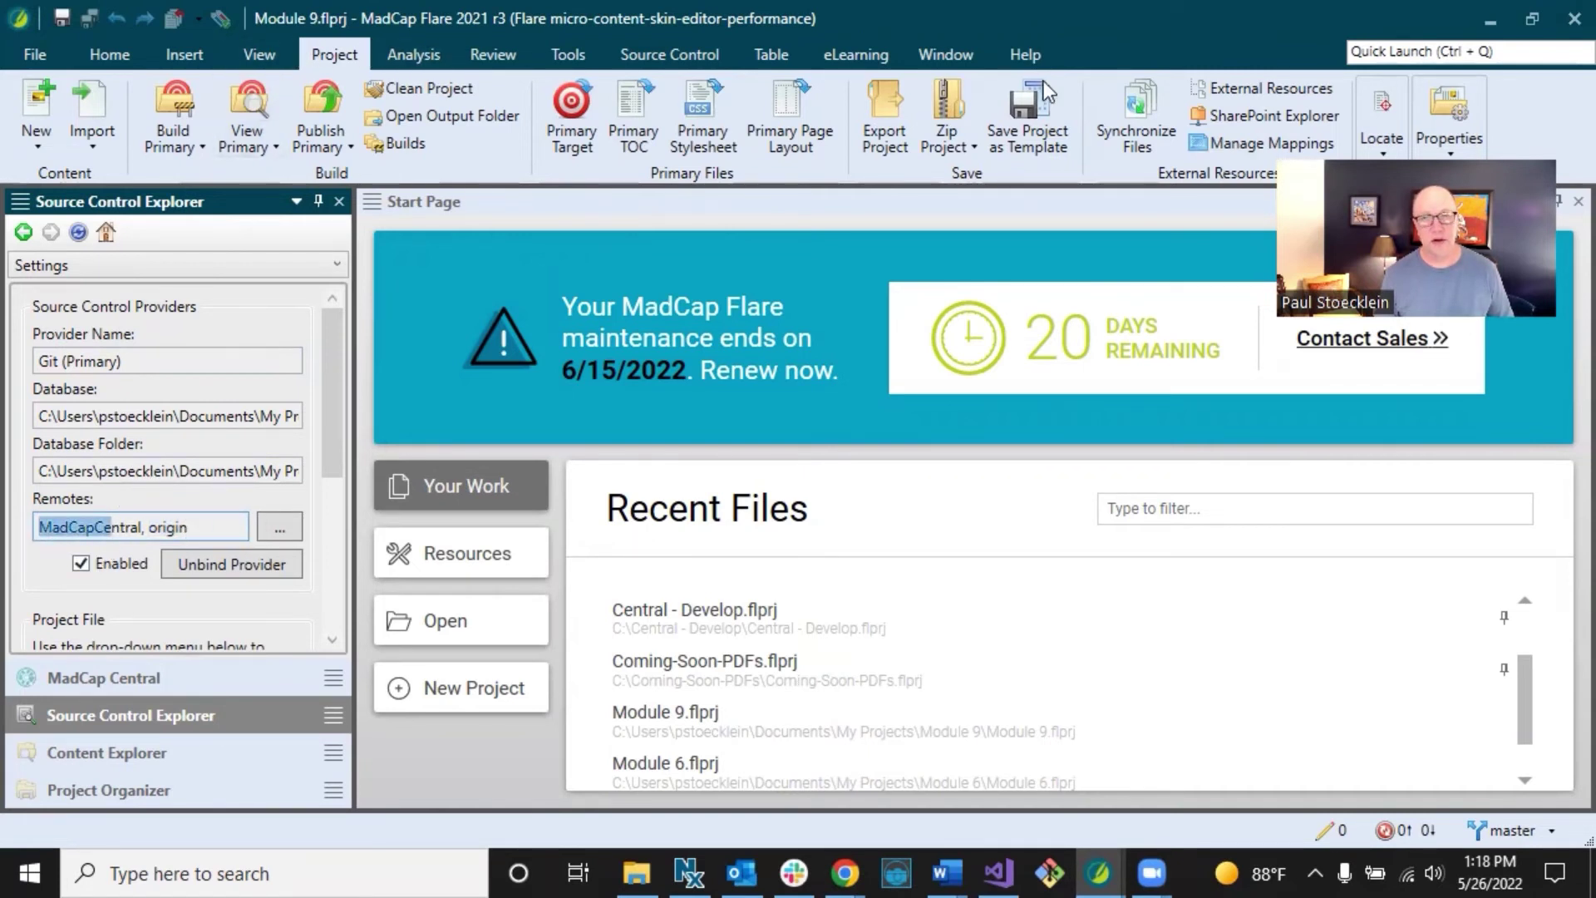
{"action": "left_click", "coordinate": [1453, 145]}
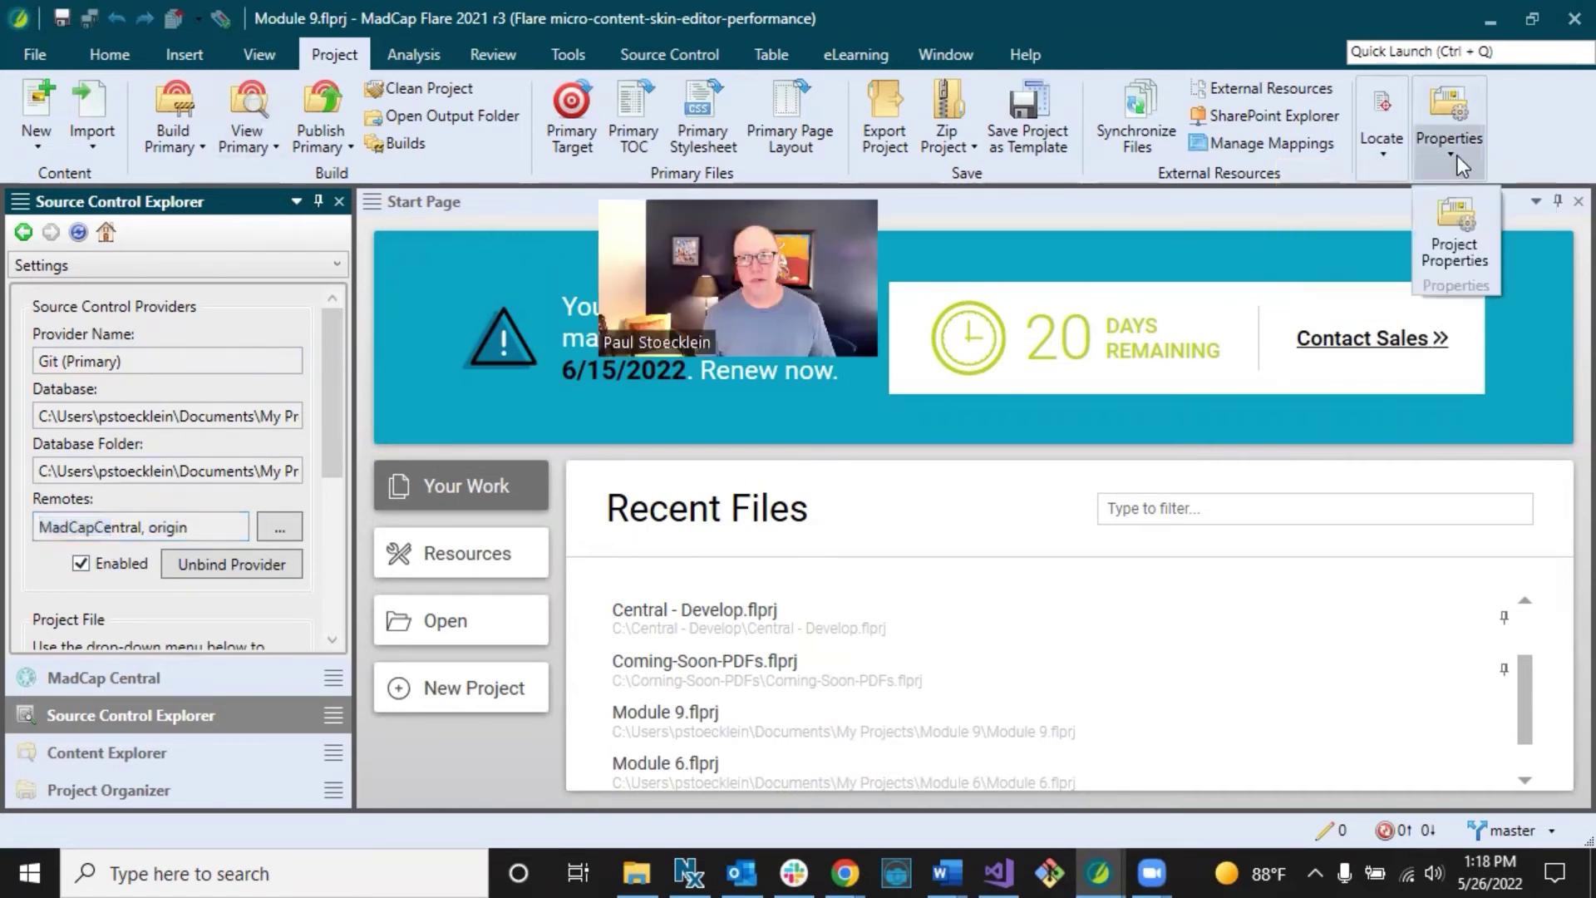
{"action": "left_click", "coordinate": [1450, 211]}
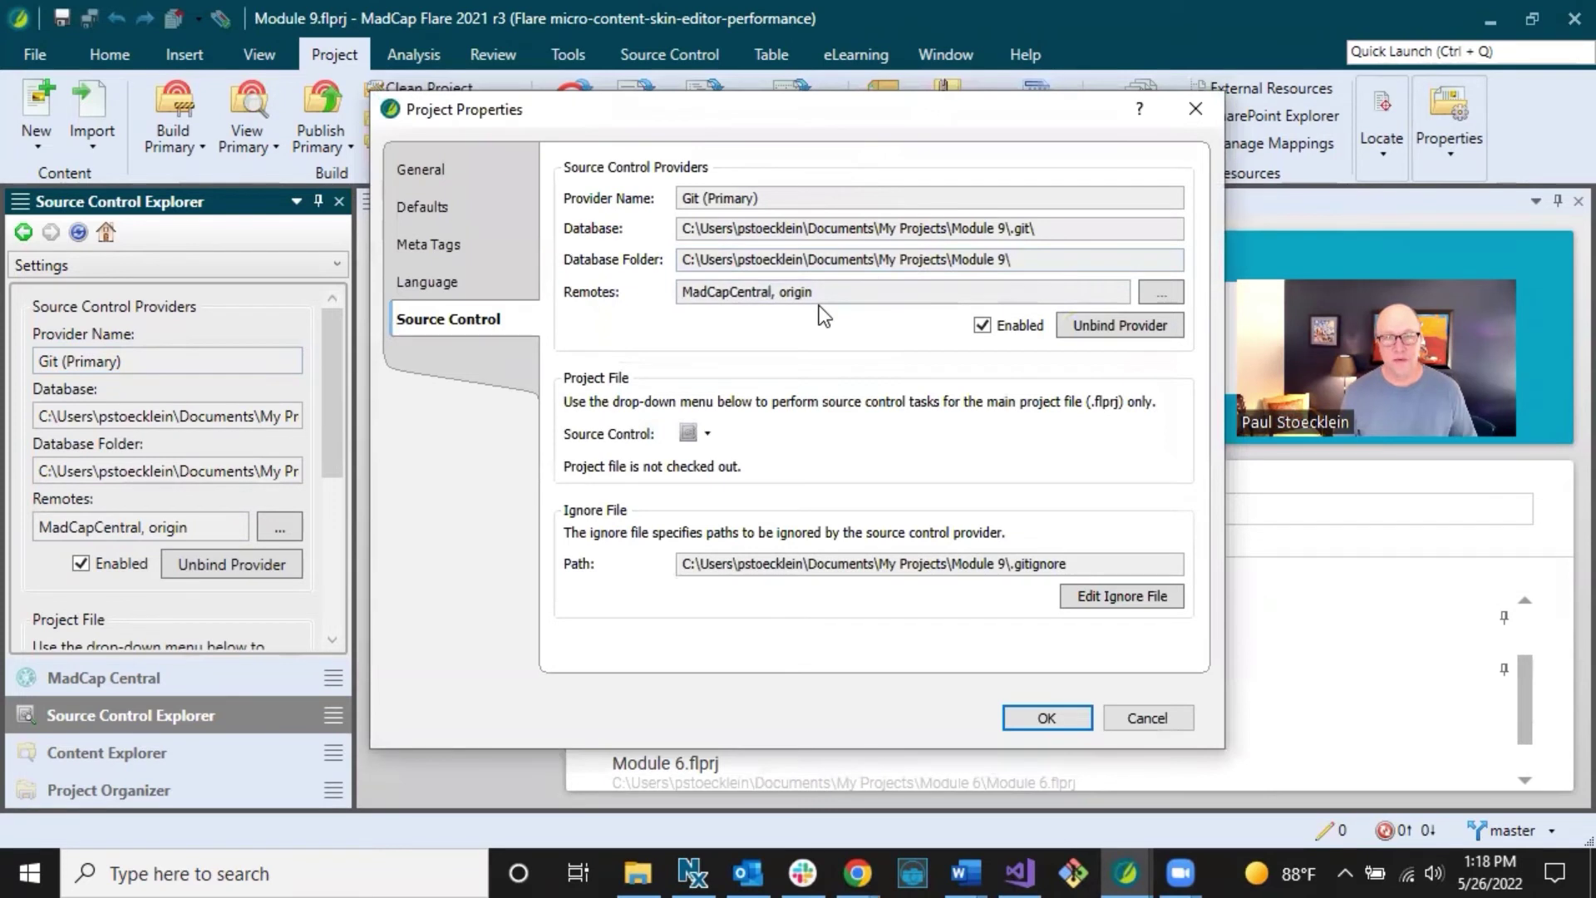
- Try to unbind the Git provider from Module 9 and cancel the request
{"action": "left_click", "coordinate": [1103, 326]}
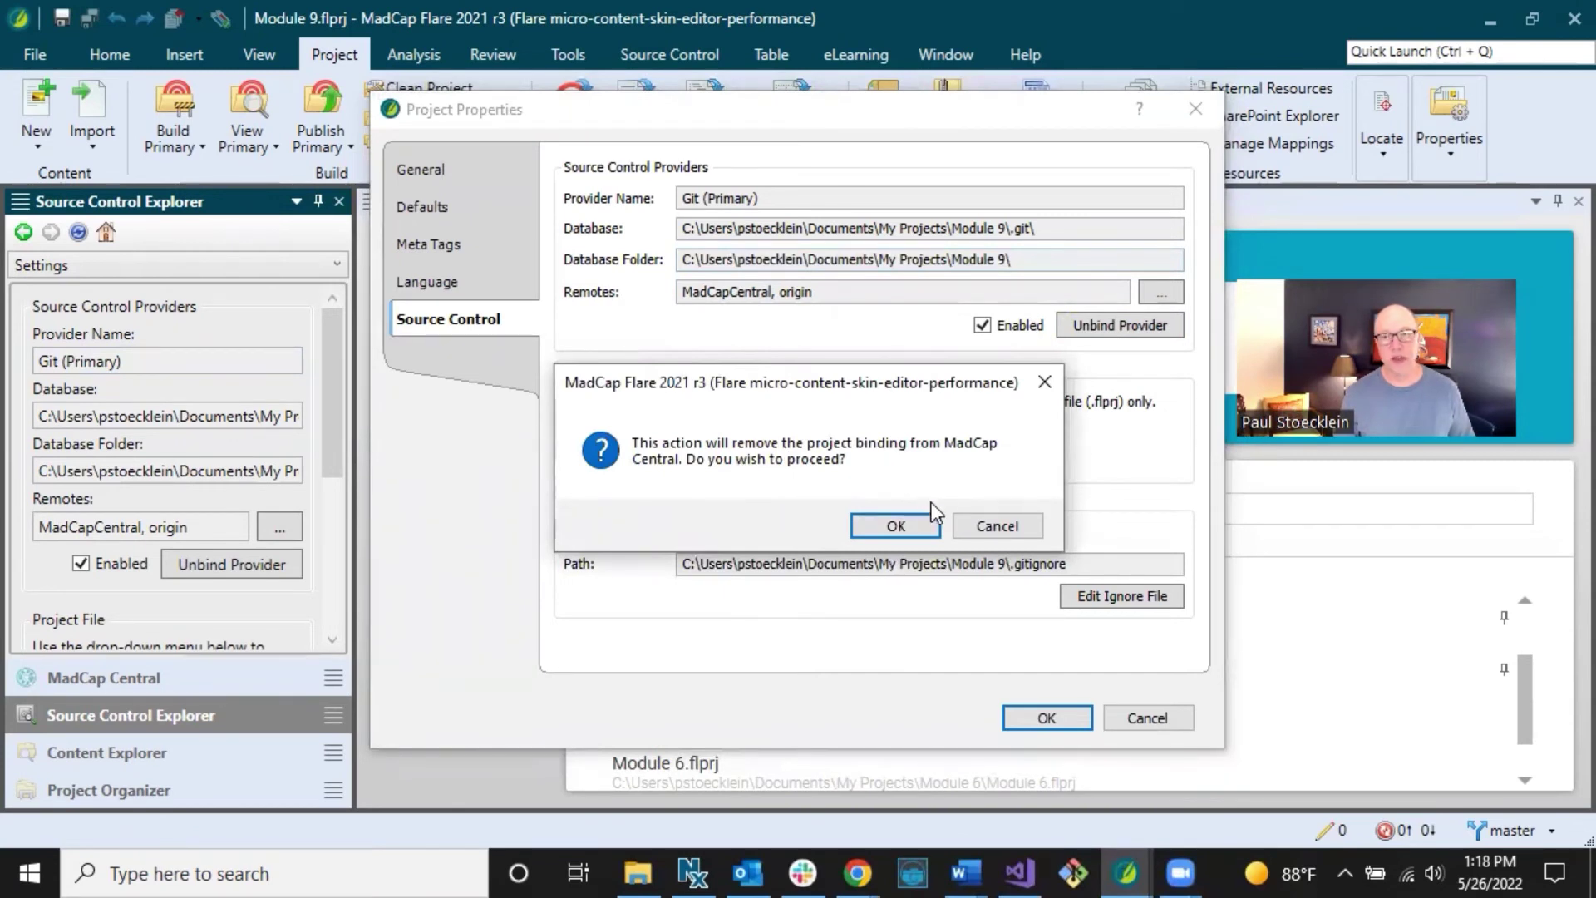
{"action": "left_click", "coordinate": [974, 526]}
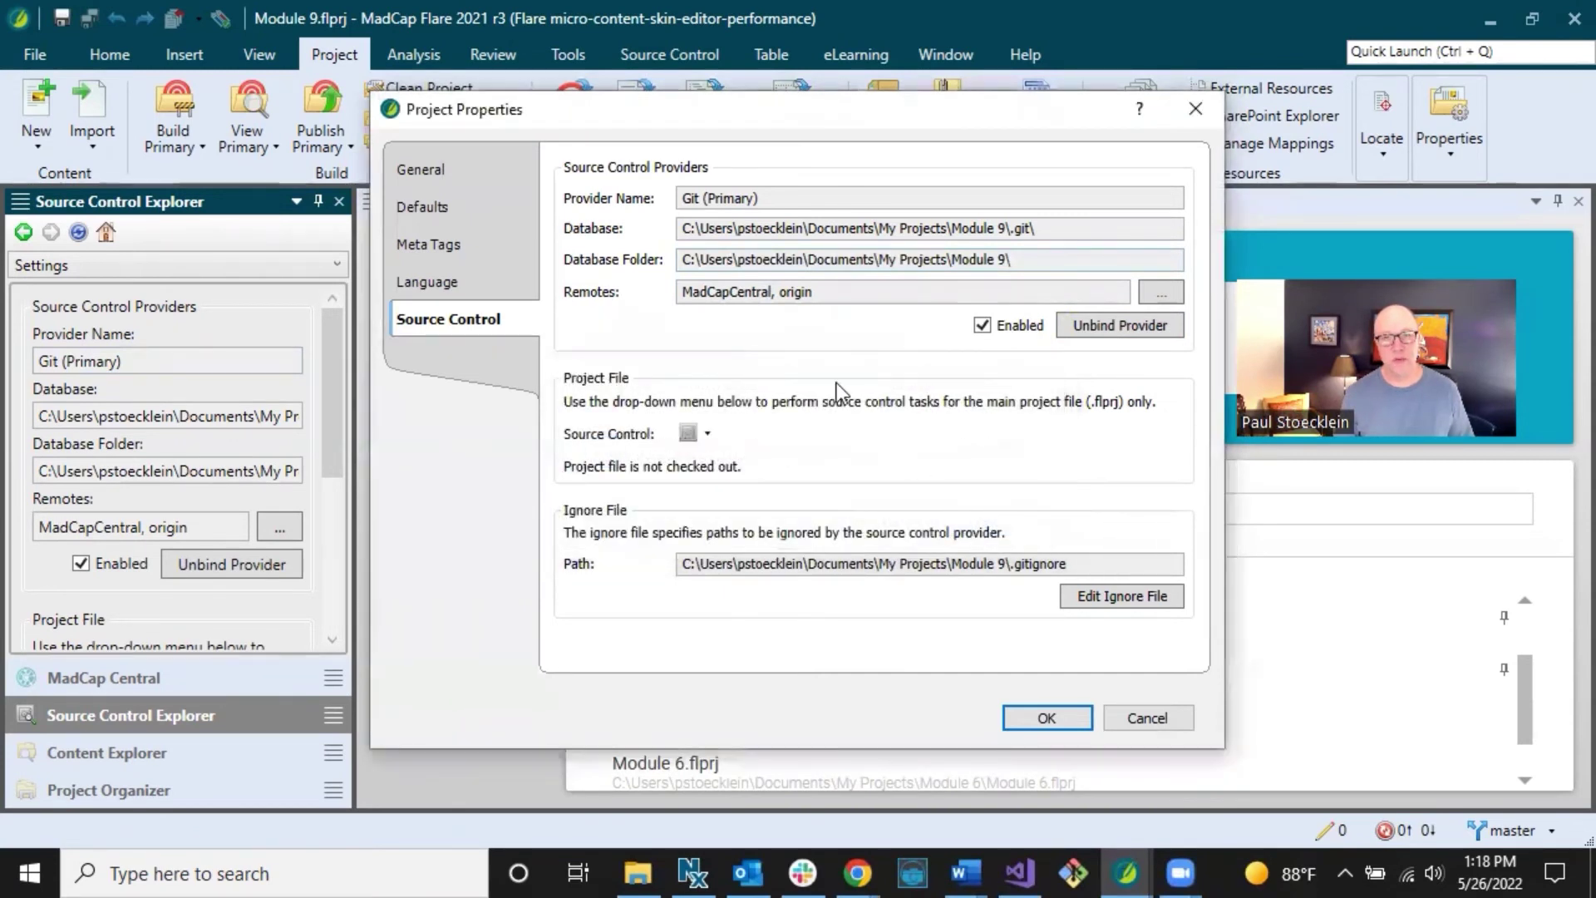
{"action": "double_click", "coordinate": [796, 292]}
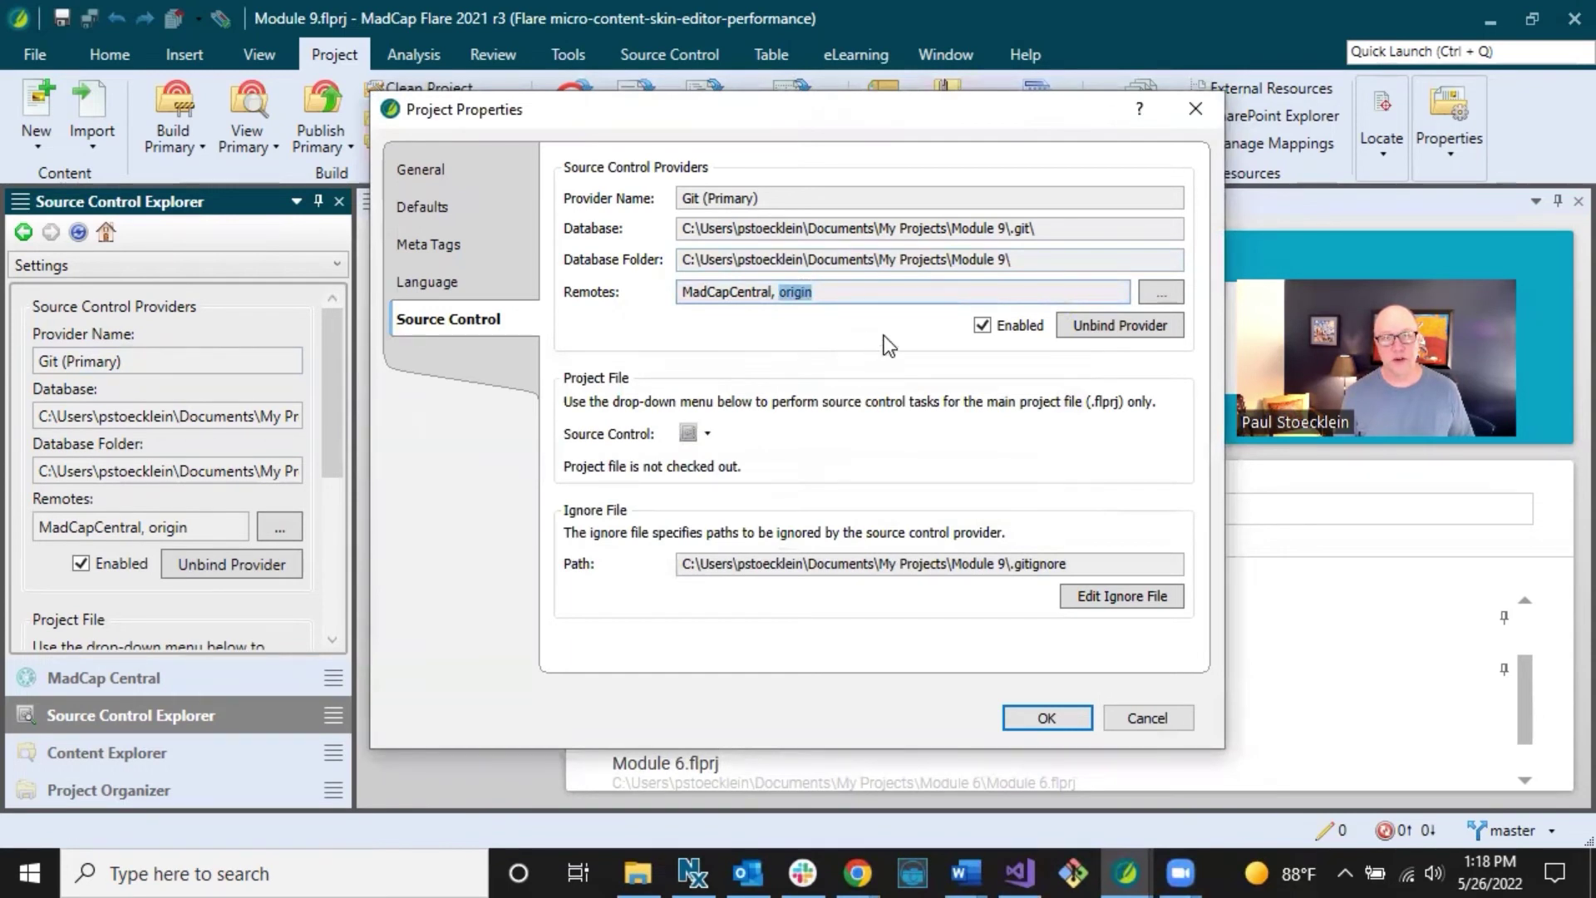
{"action": "left_click", "coordinate": [1114, 320]}
- Remove the origin remote repository from Module 9, keep only the MadCapCentral remote, and accept the project properties
{"action": "left_click", "coordinate": [1160, 293]}
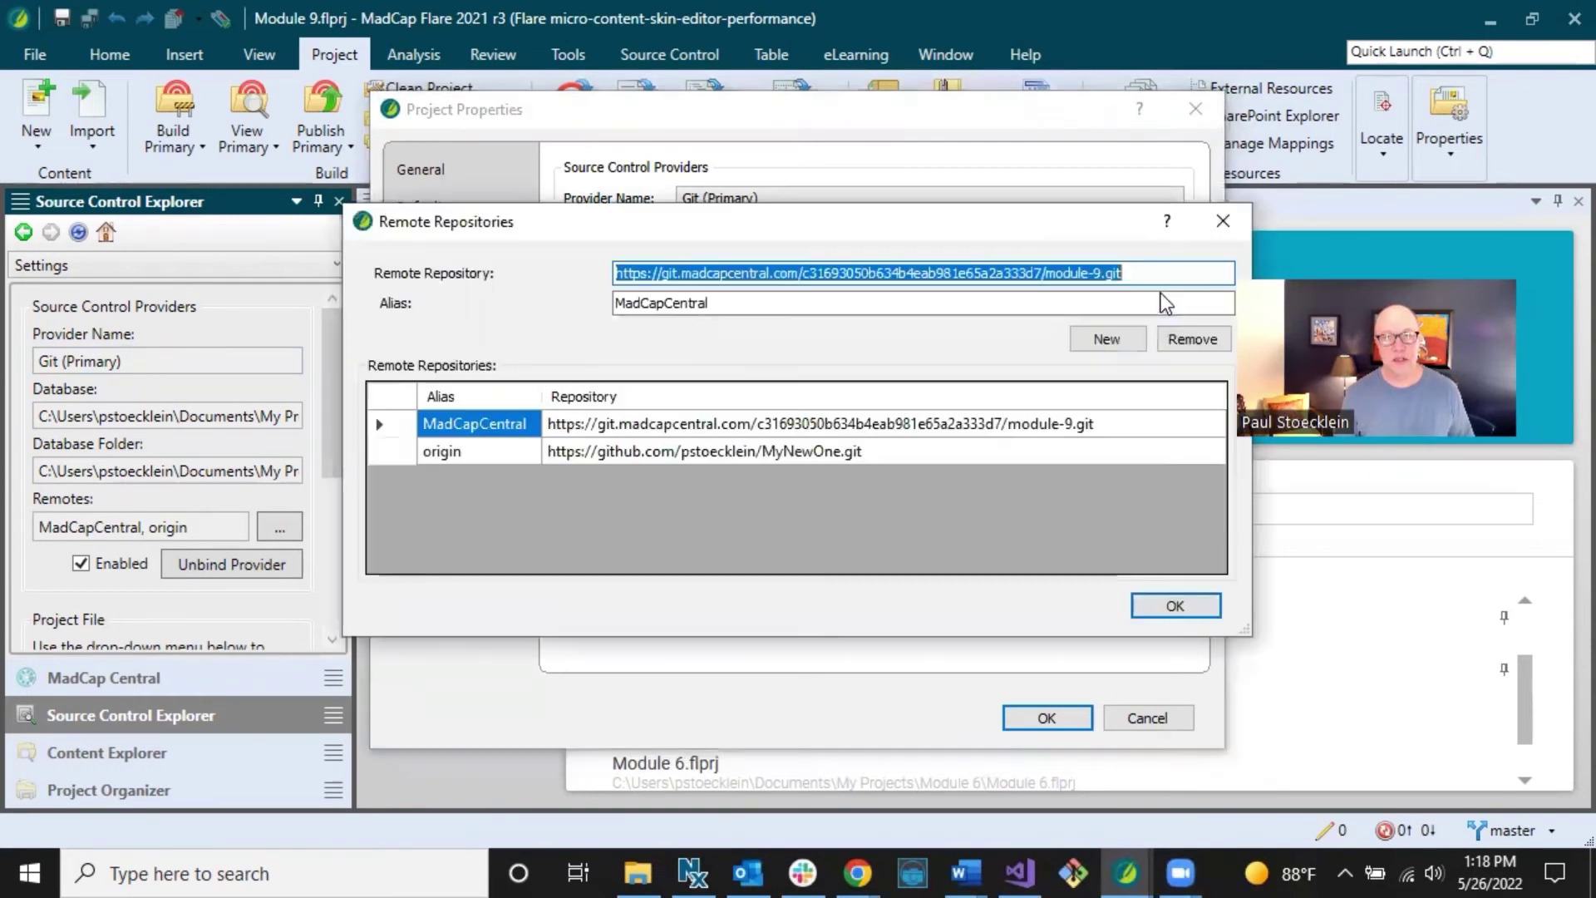
{"action": "left_click", "coordinate": [476, 456]}
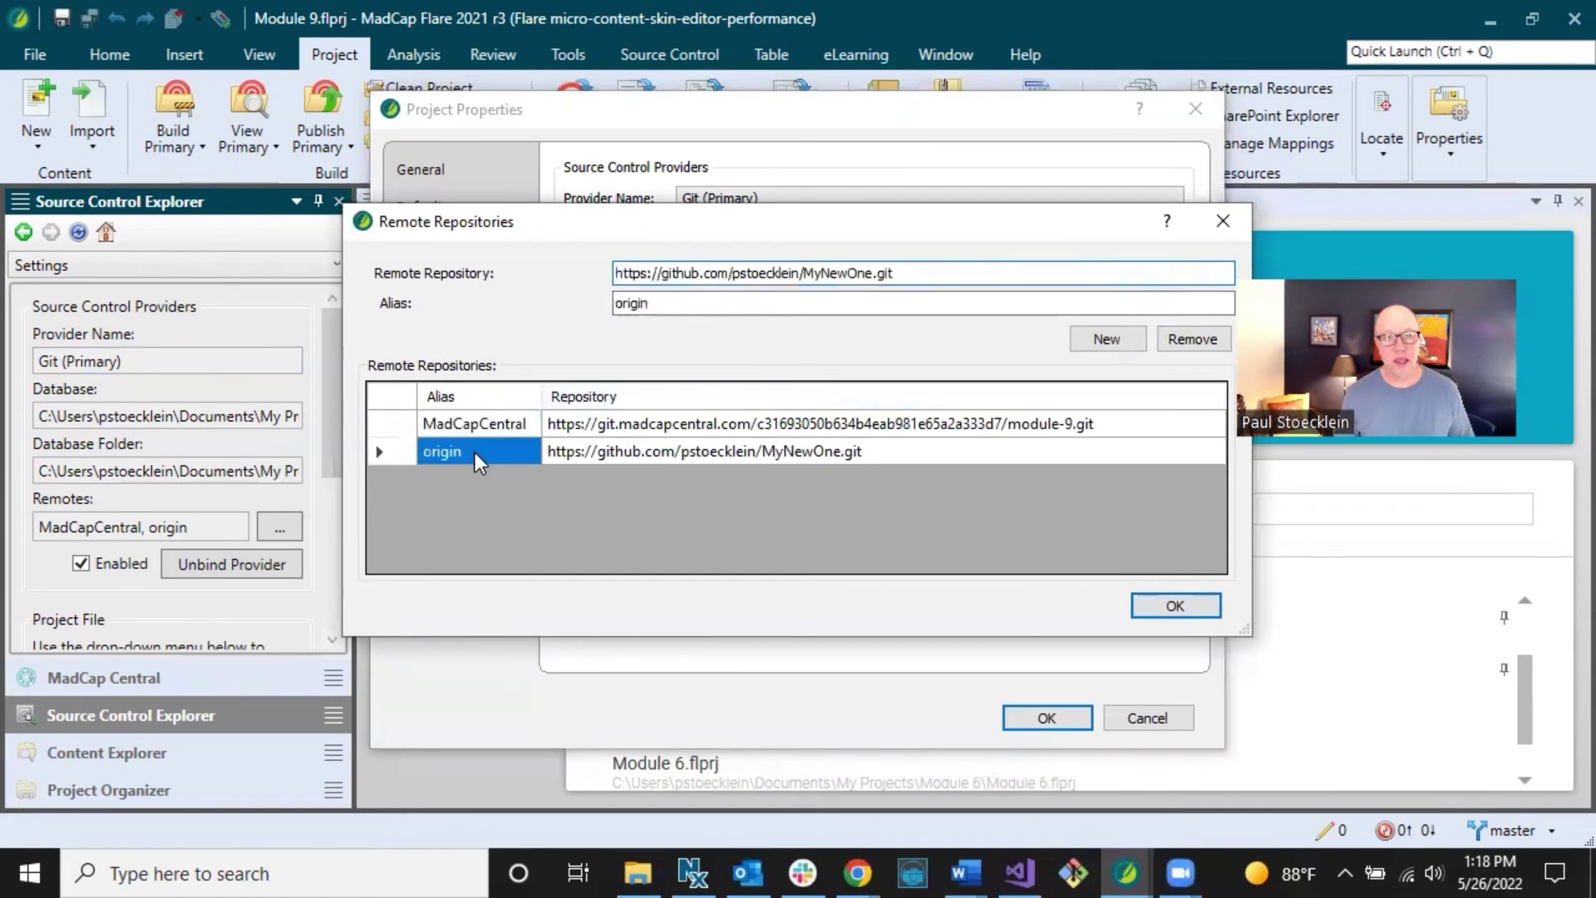
{"action": "left_click", "coordinate": [1192, 340]}
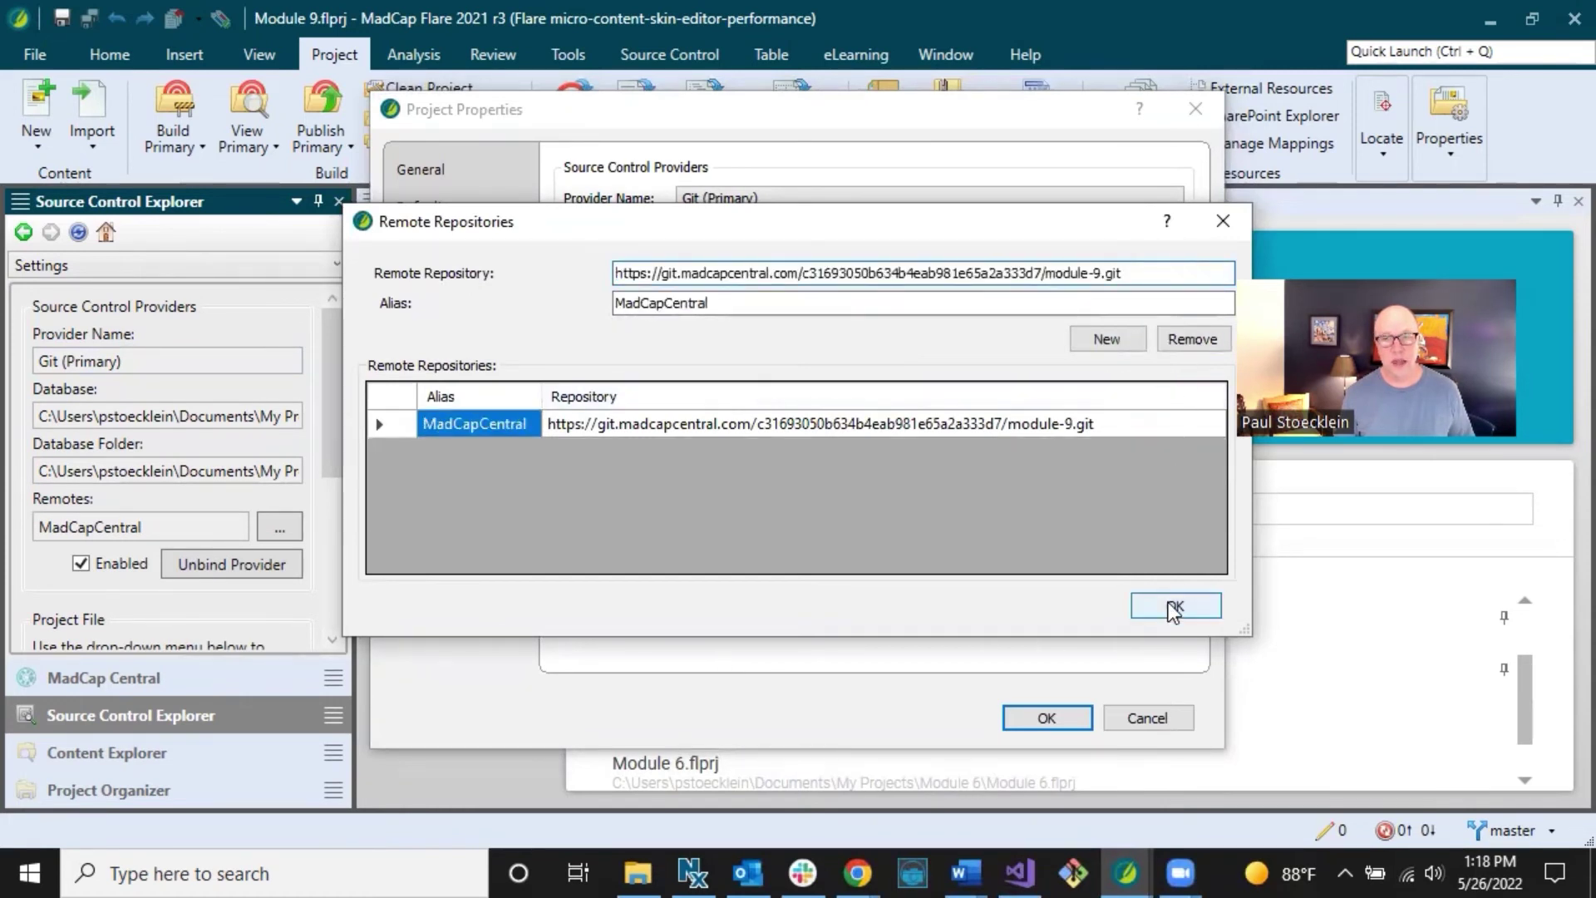
{"action": "left_click", "coordinate": [1172, 605]}
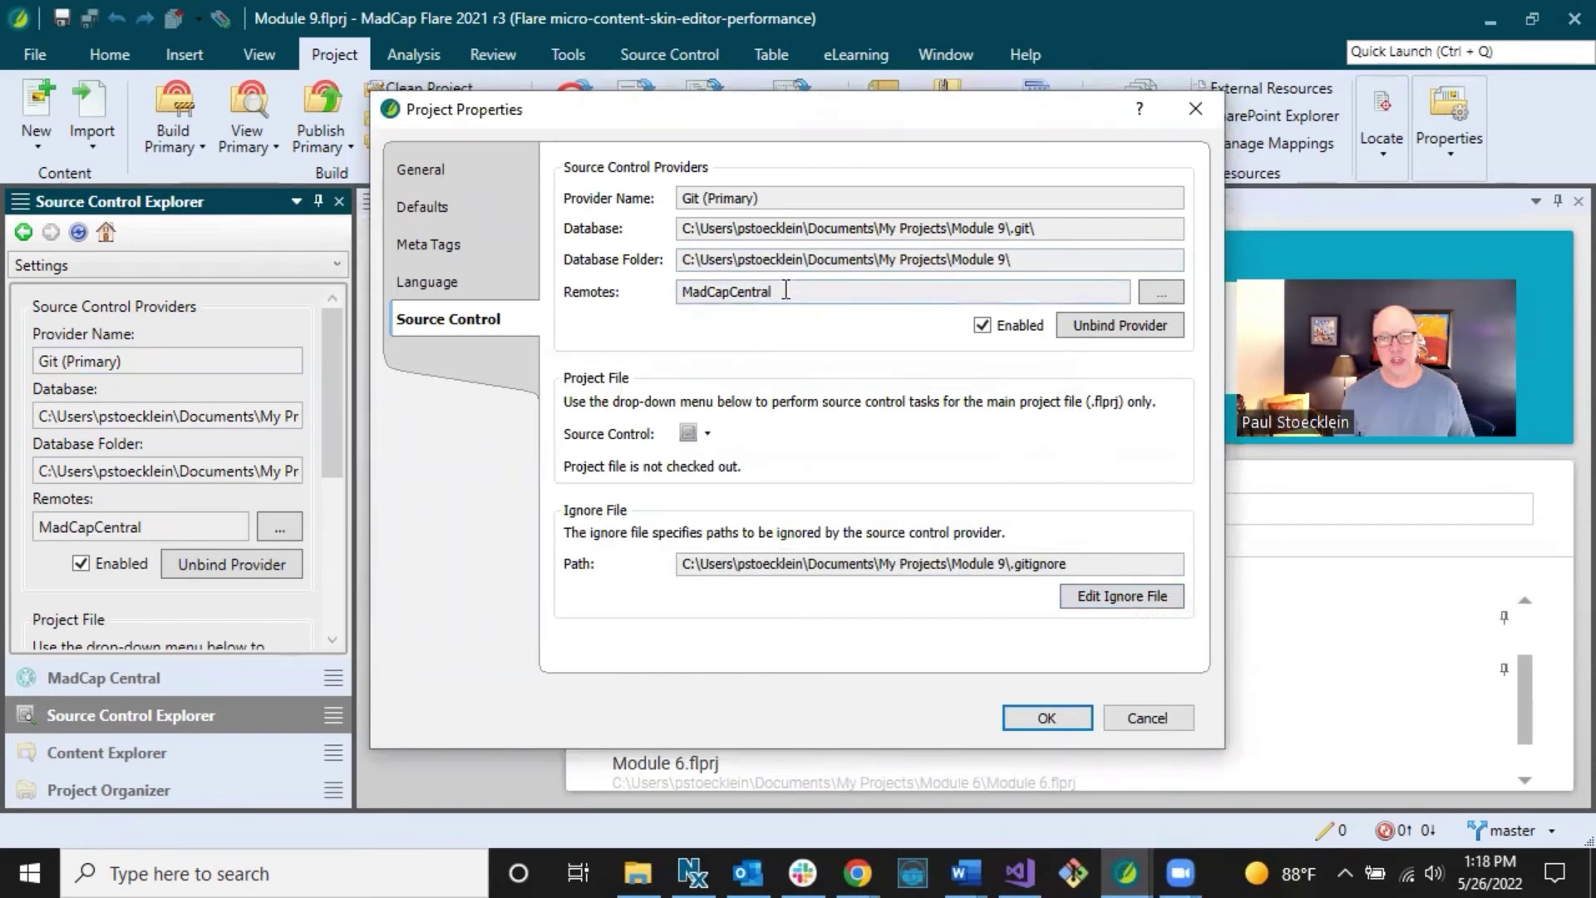
{"action": "left_click_drag", "start_coordinate": [777, 292], "coordinate": [640, 296]}
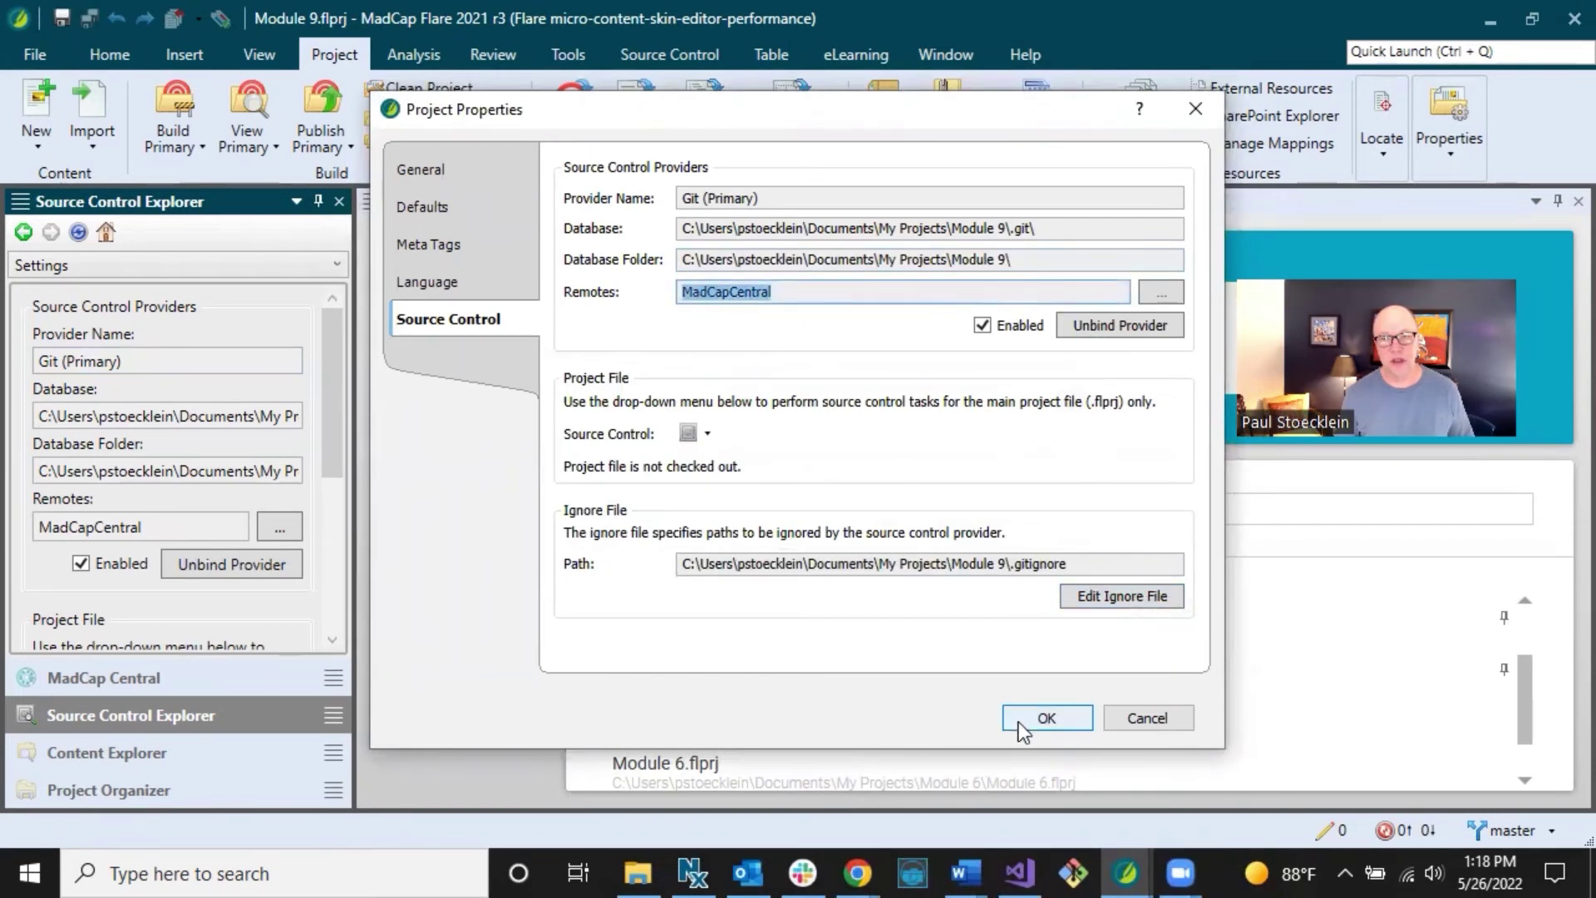
{"action": "left_click", "coordinate": [1027, 724]}
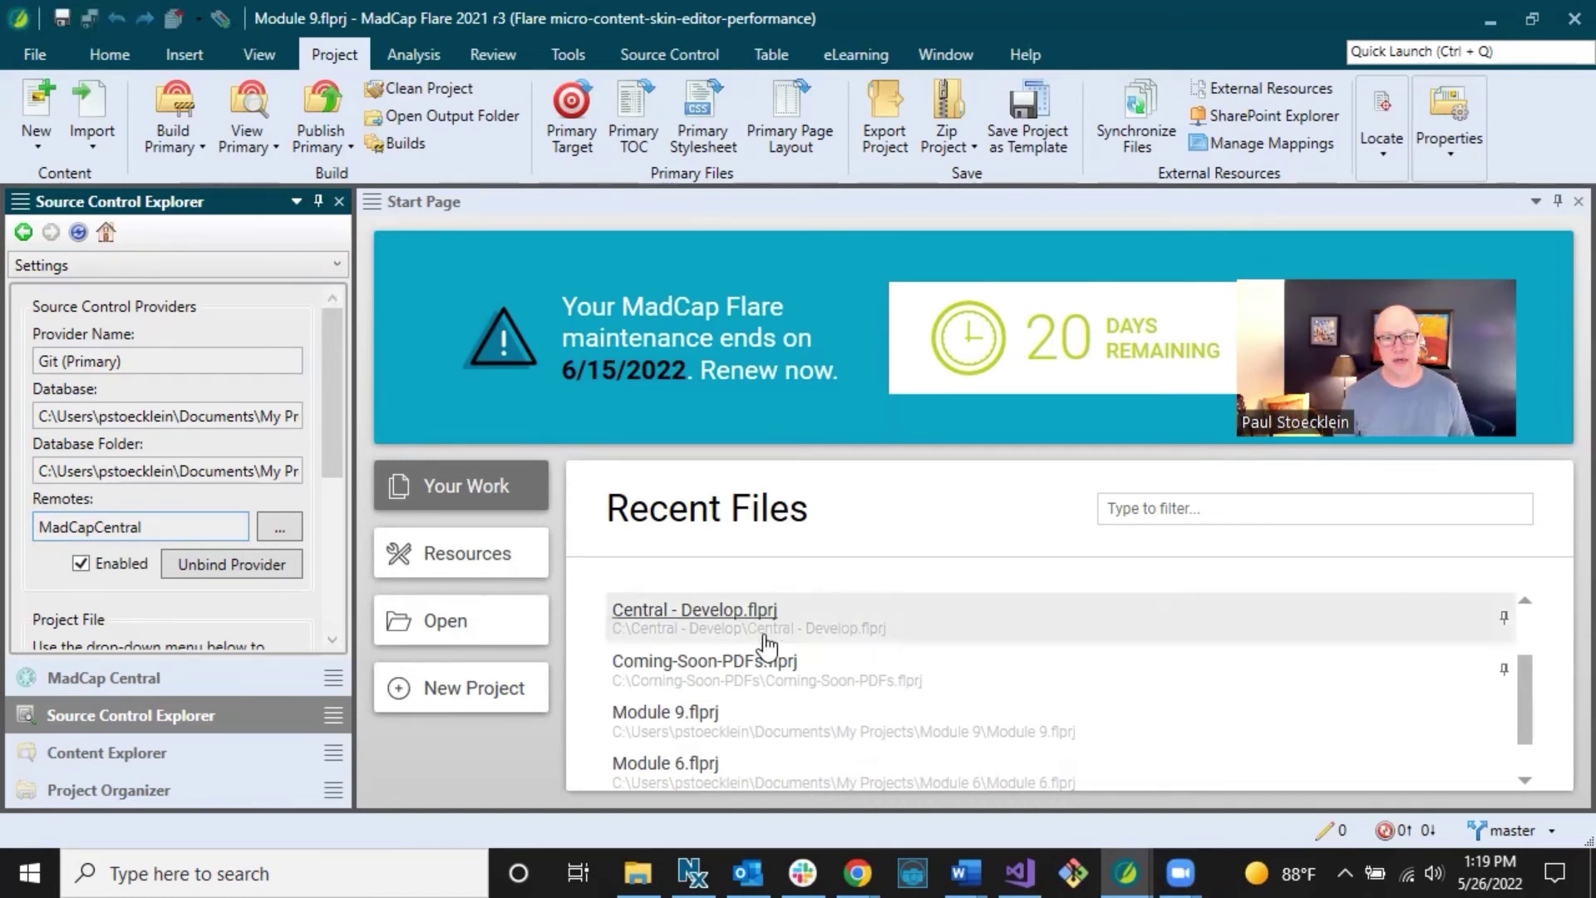
- Open the Module 7 project and examine its Microsoft Team Foundation Server and Git providers in the source control project properties
{"action": "scroll", "coordinate": [798, 656], "scroll_direction": "down", "scroll_amount": 1}
{"action": "left_click", "coordinate": [707, 758]}
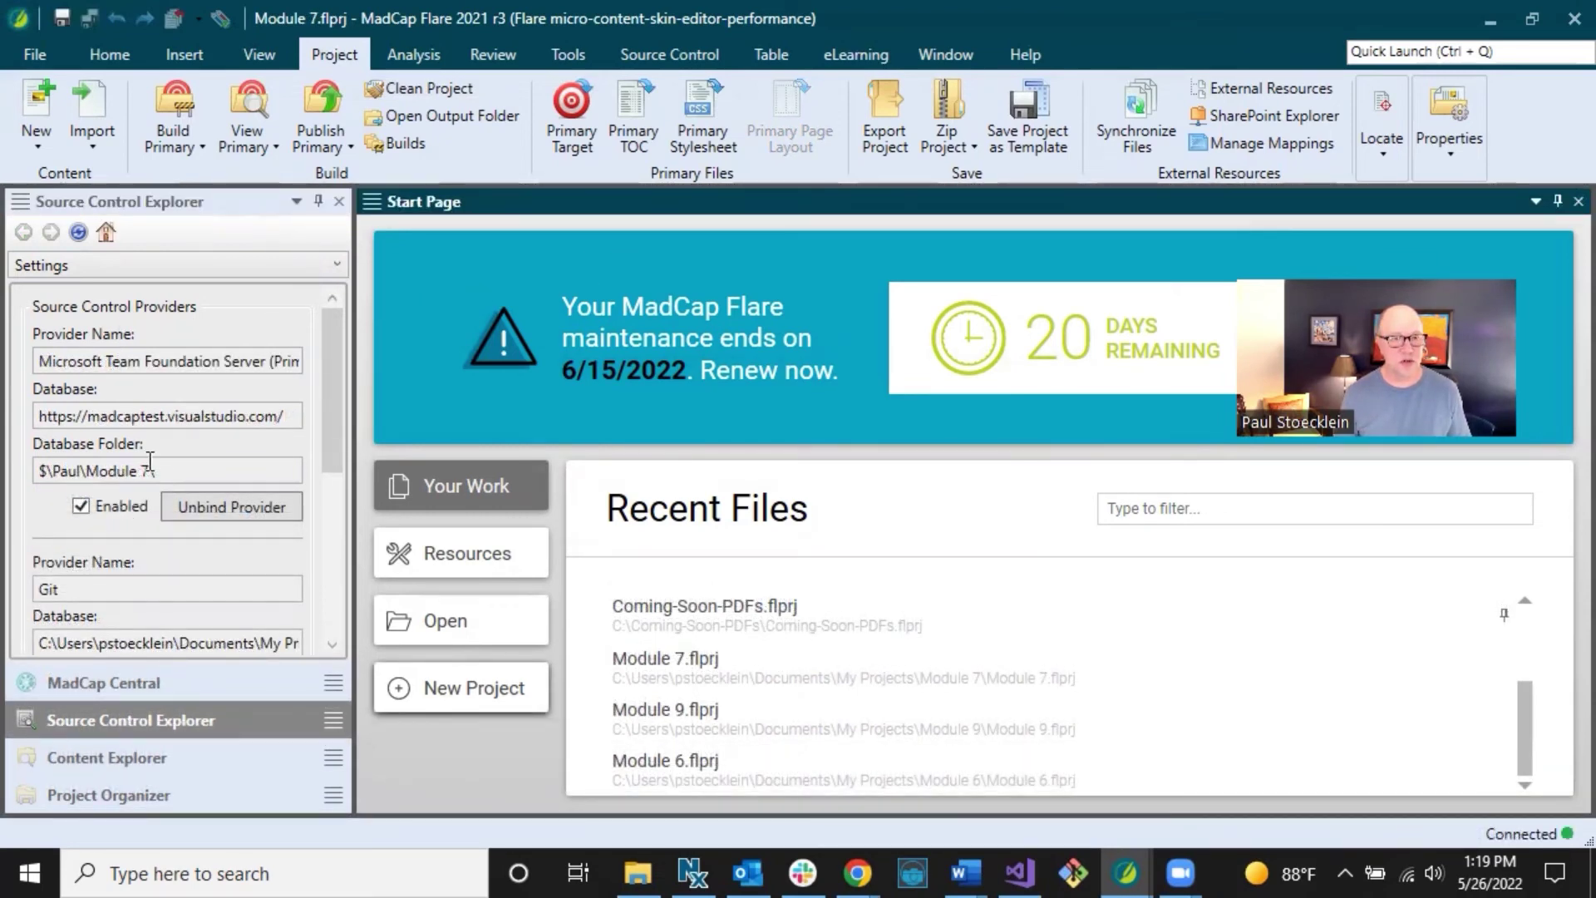
{"action": "mouse_move", "coordinate": [337, 338]}
{"action": "left_mouse_down"}
{"action": "mouse_move", "coordinate": [341, 372]}
{"action": "mouse_move", "coordinate": [347, 321]}
{"action": "mouse_move", "coordinate": [337, 441]}
{"action": "mouse_move", "coordinate": [337, 308]}
{"action": "left_mouse_up"}
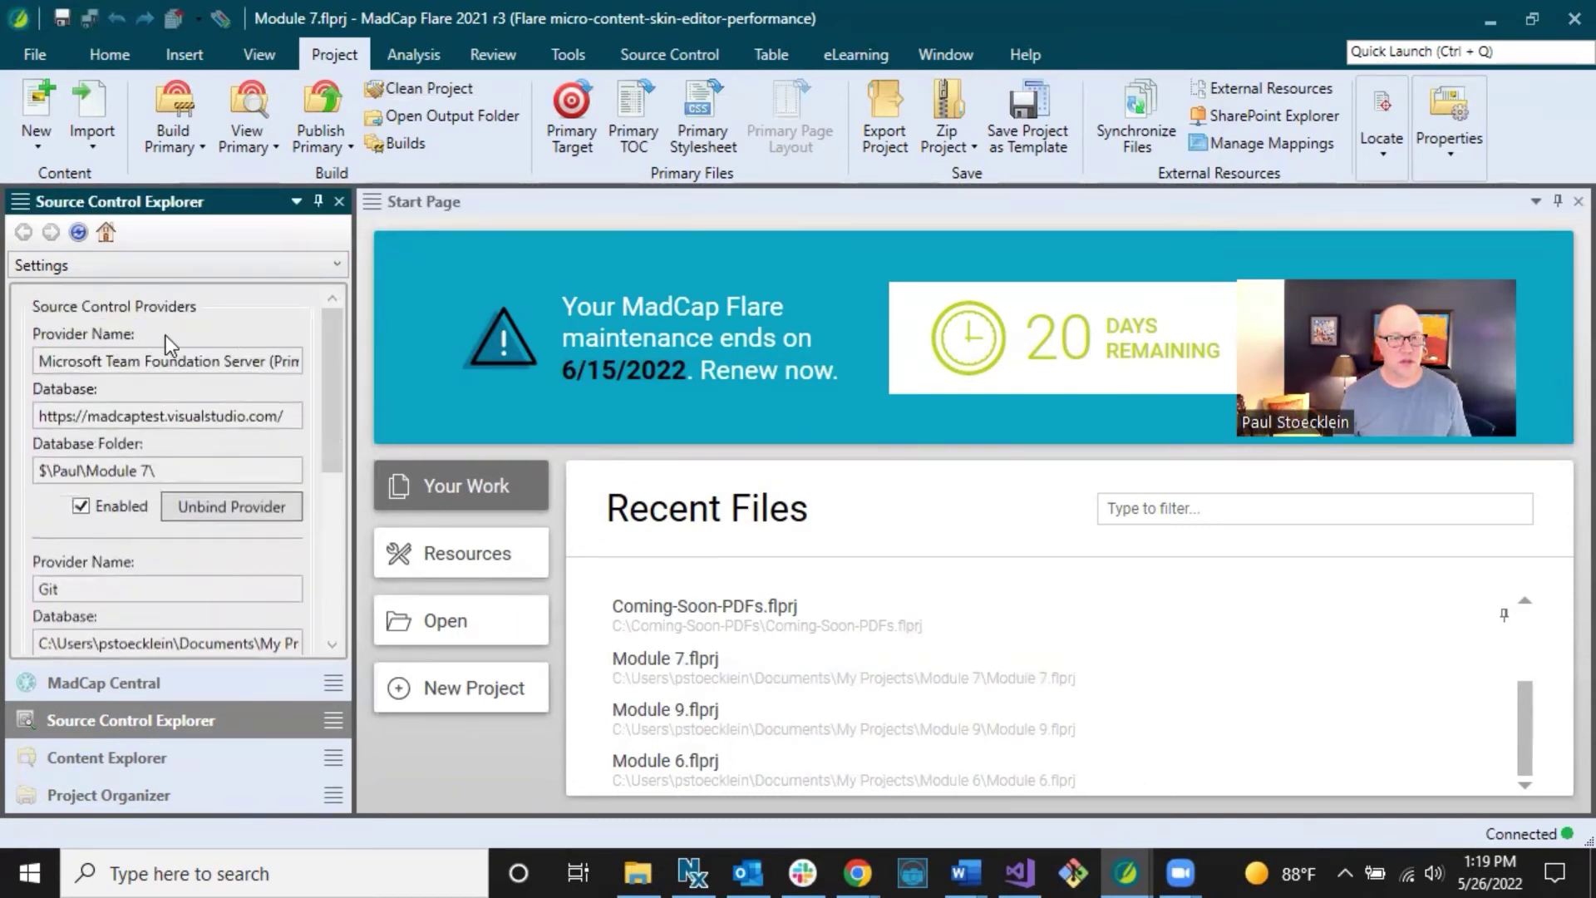
{"action": "left_click", "coordinate": [1447, 154]}
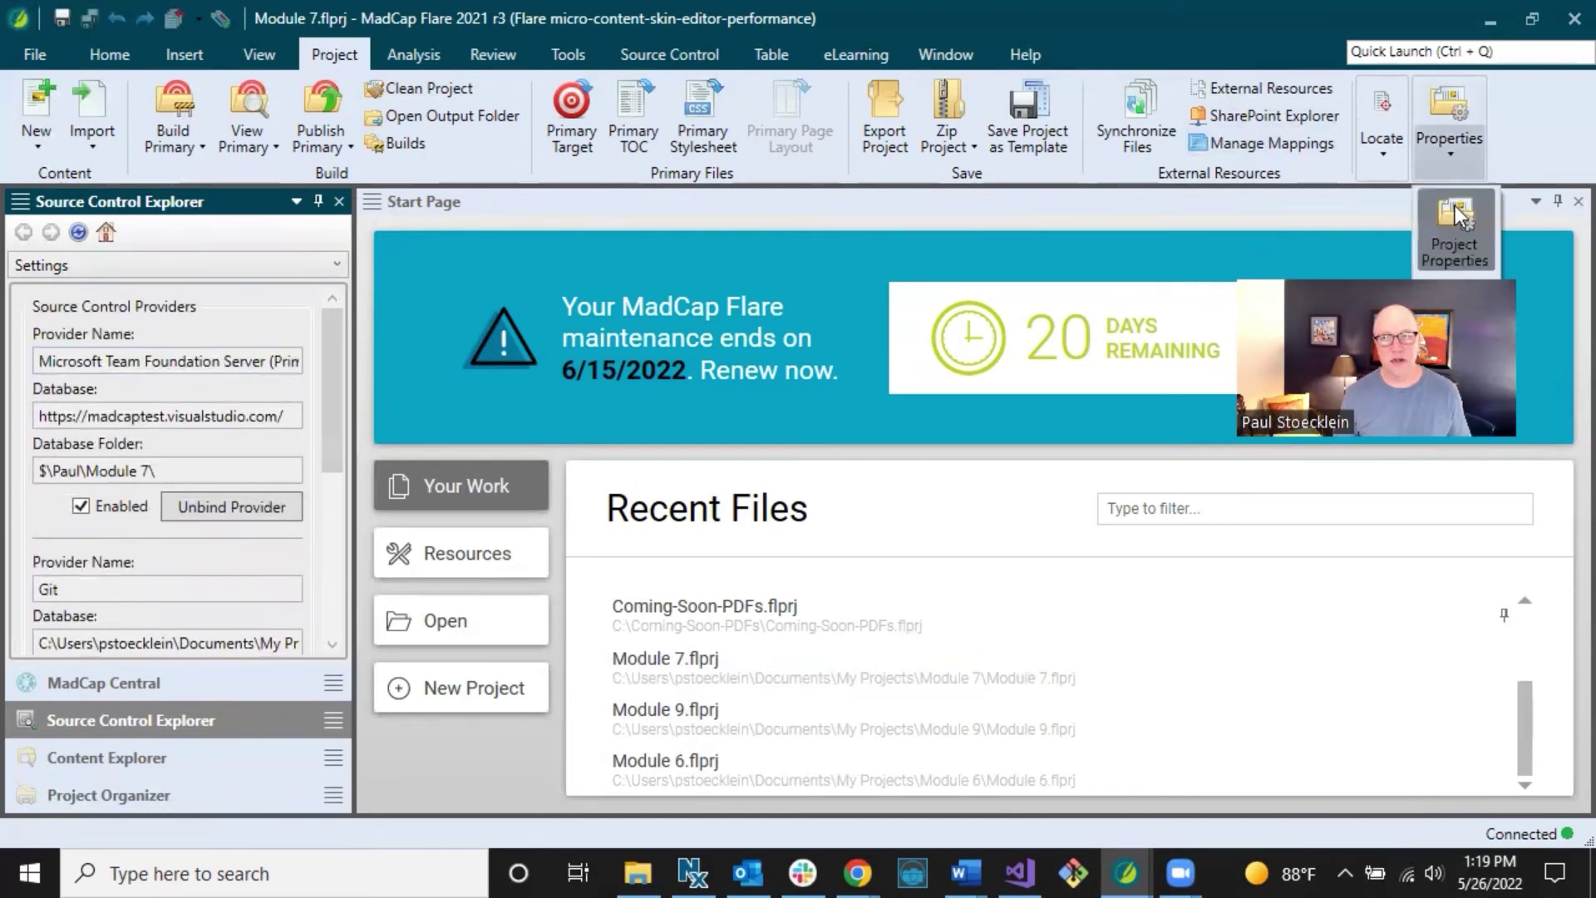
{"action": "left_click", "coordinate": [1450, 213]}
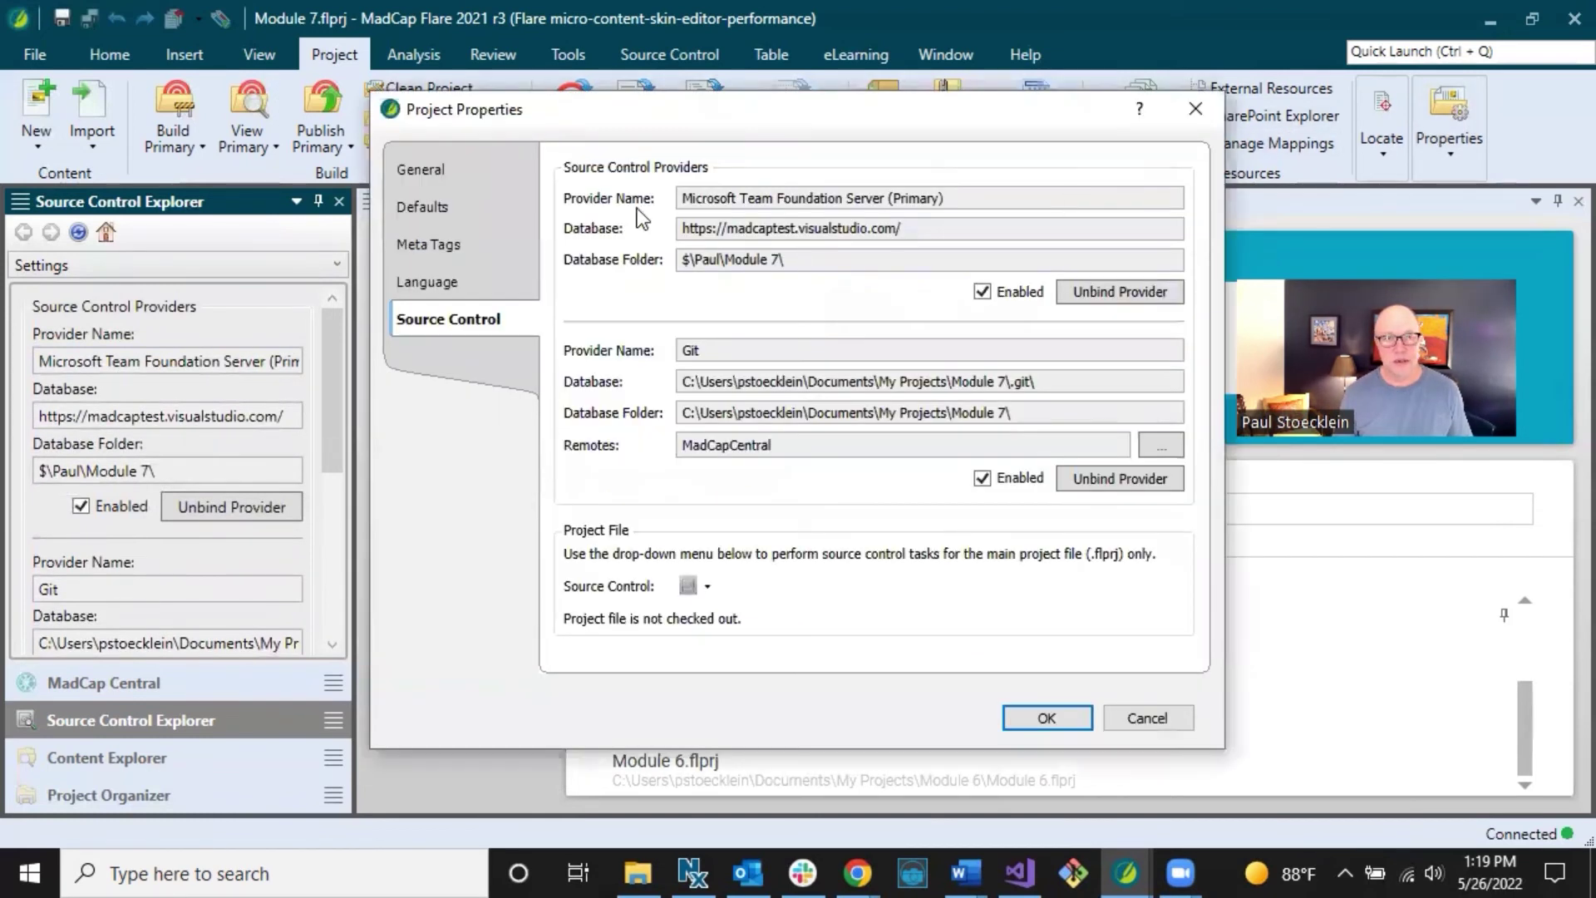
{"action": "left_click_drag", "start_coordinate": [759, 197], "coordinate": [953, 197]}
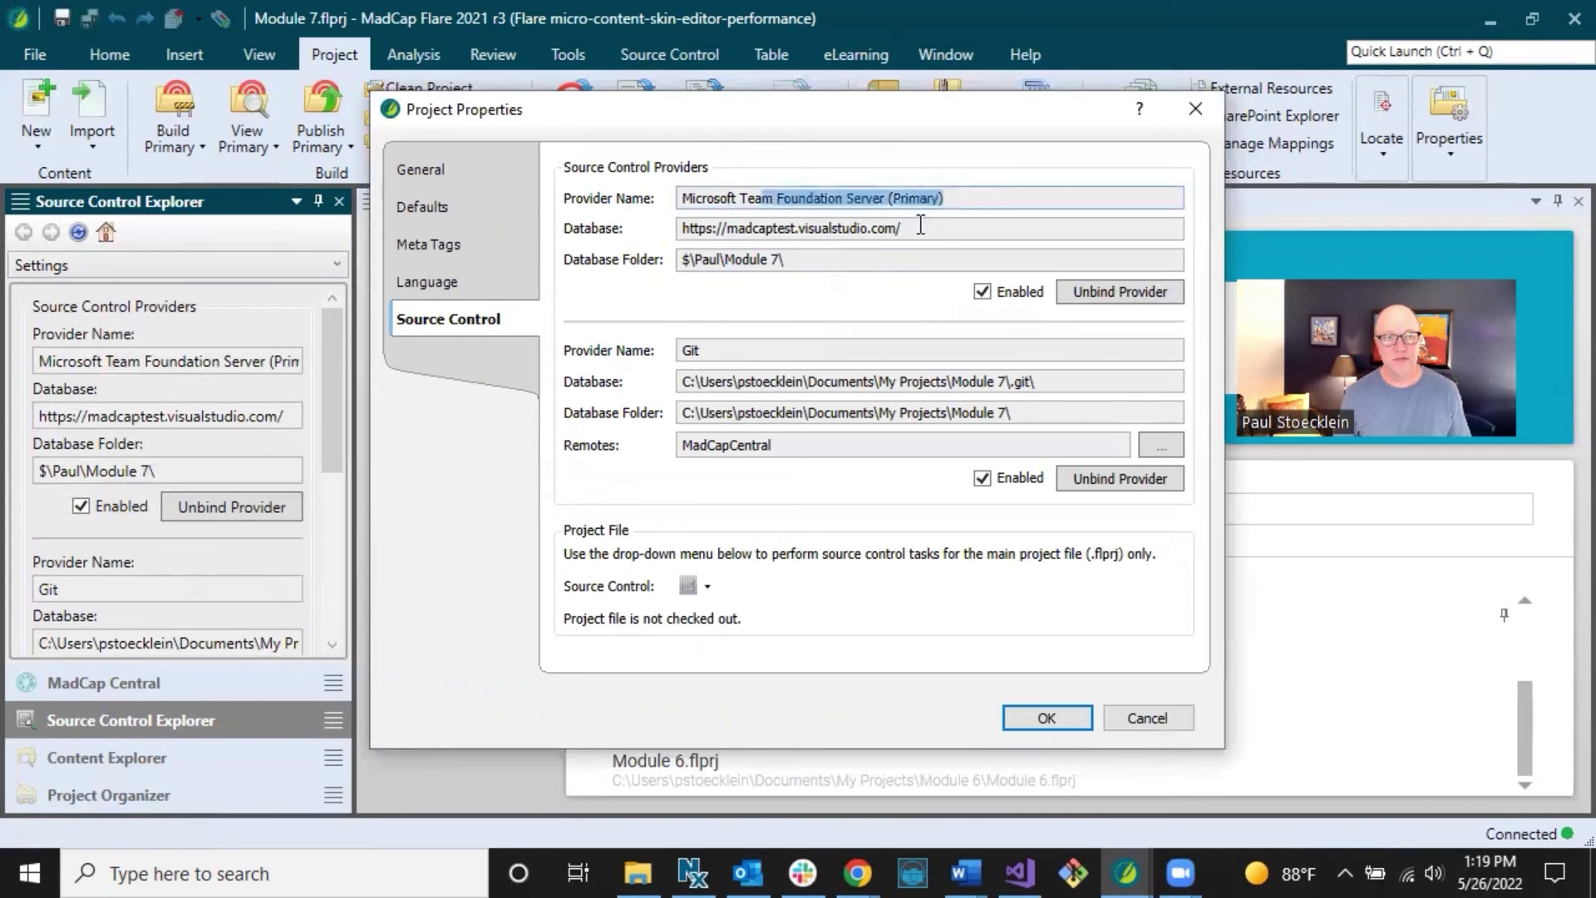
{"action": "left_click_drag", "start_coordinate": [680, 353], "coordinate": [718, 354]}
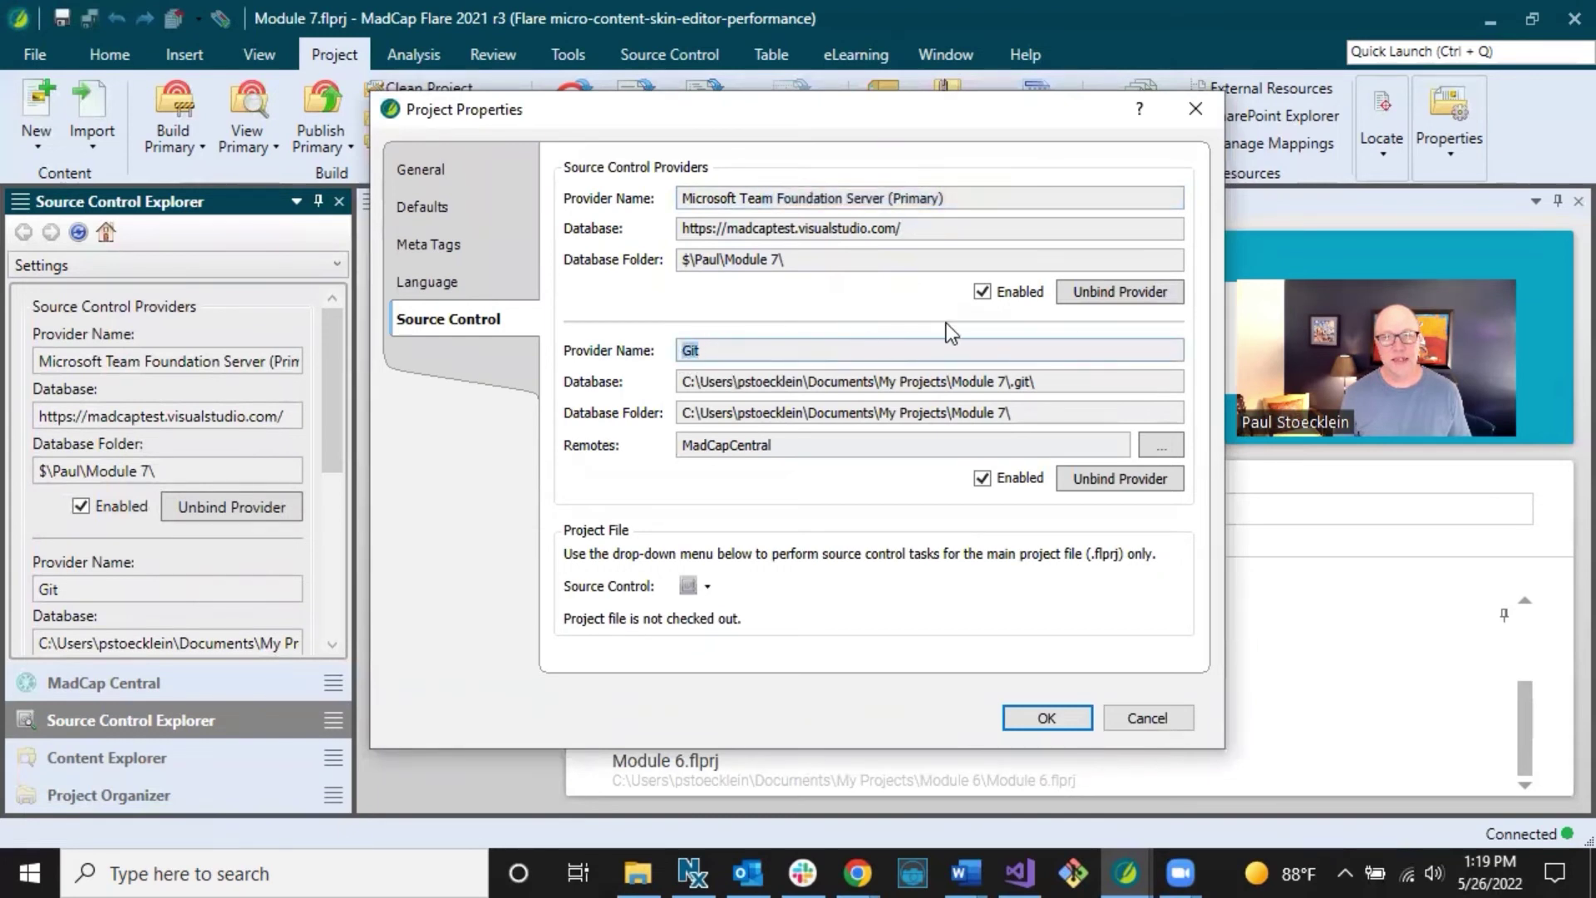
- Unbind the Microsoft Team Foundation Server provider from Module 7, accept the project properties, and check the remaining Git provider's remote
{"action": "left_click", "coordinate": [1116, 293]}
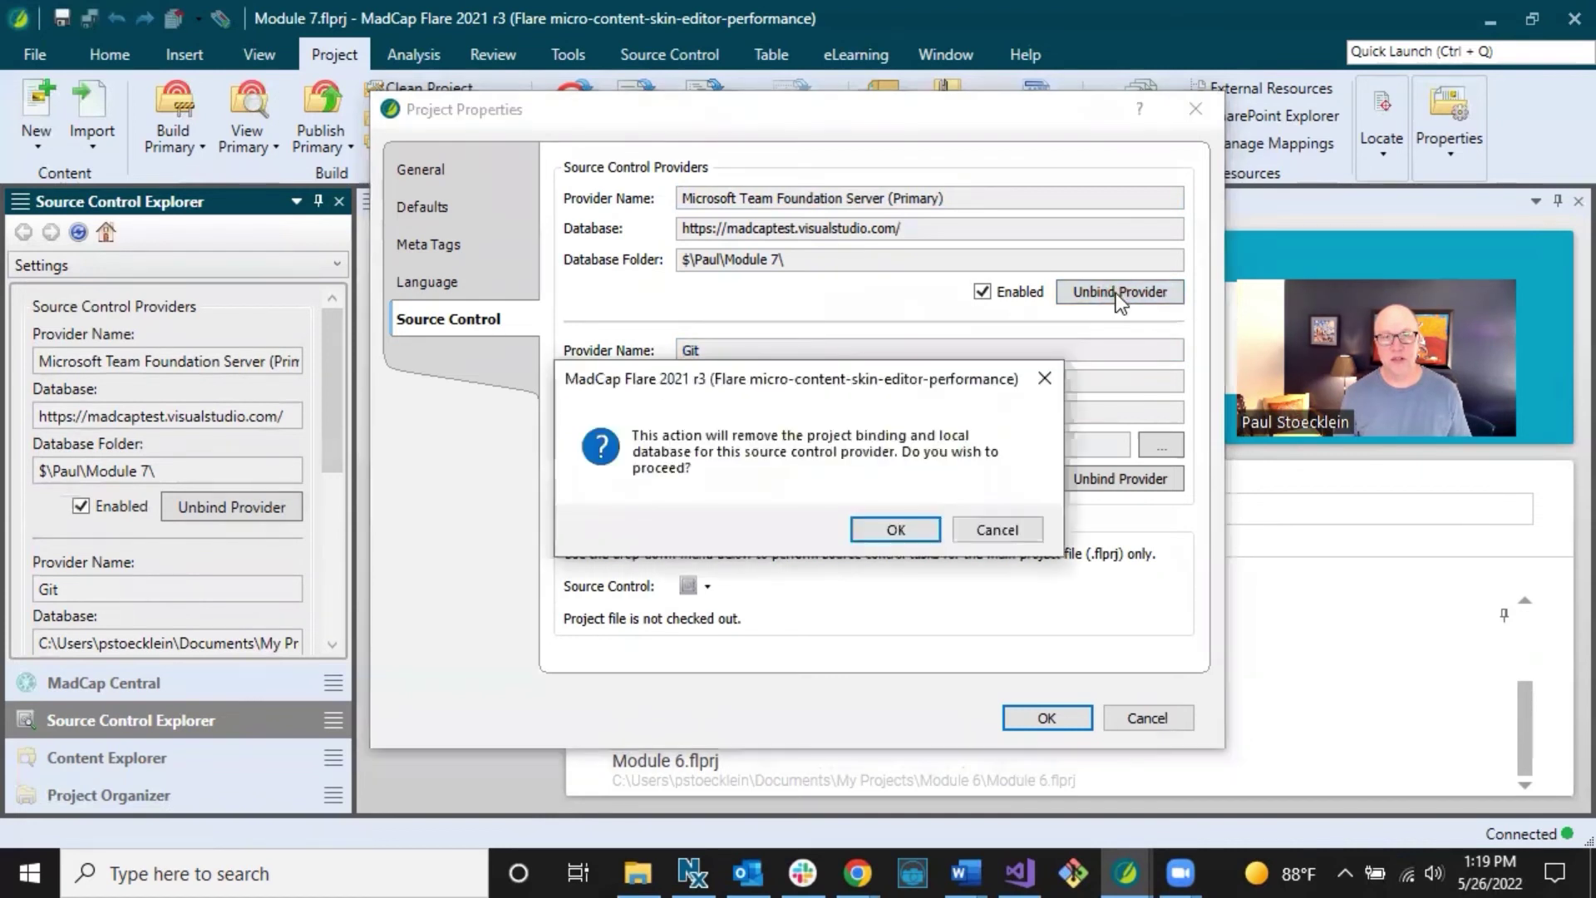
{"action": "left_click", "coordinate": [896, 528]}
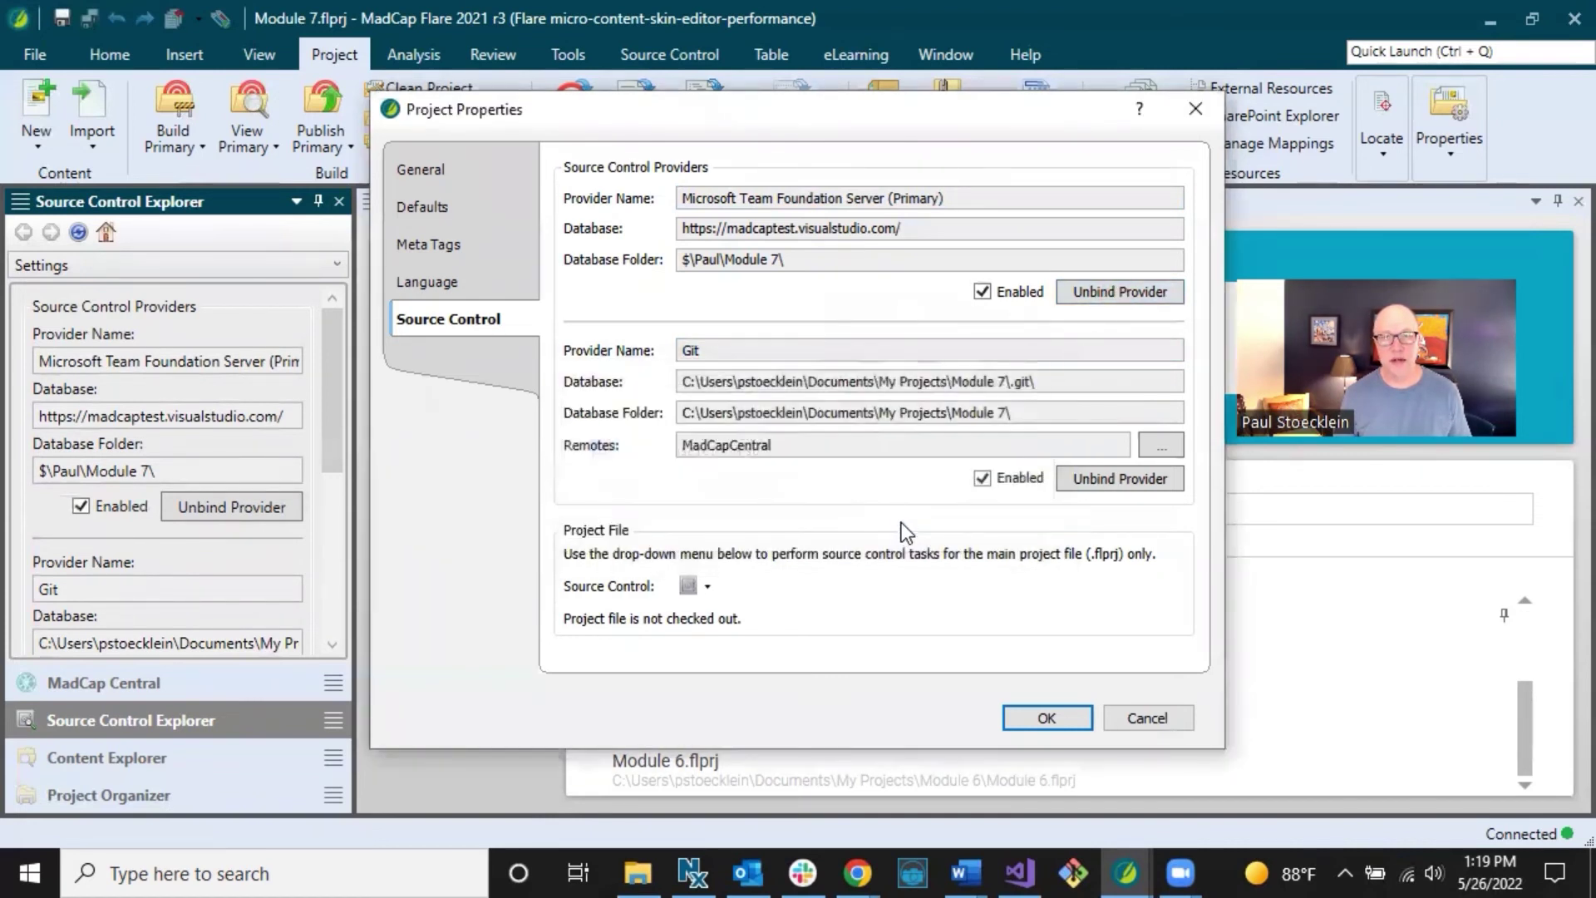
{"action": "left_click", "coordinate": [1047, 718]}
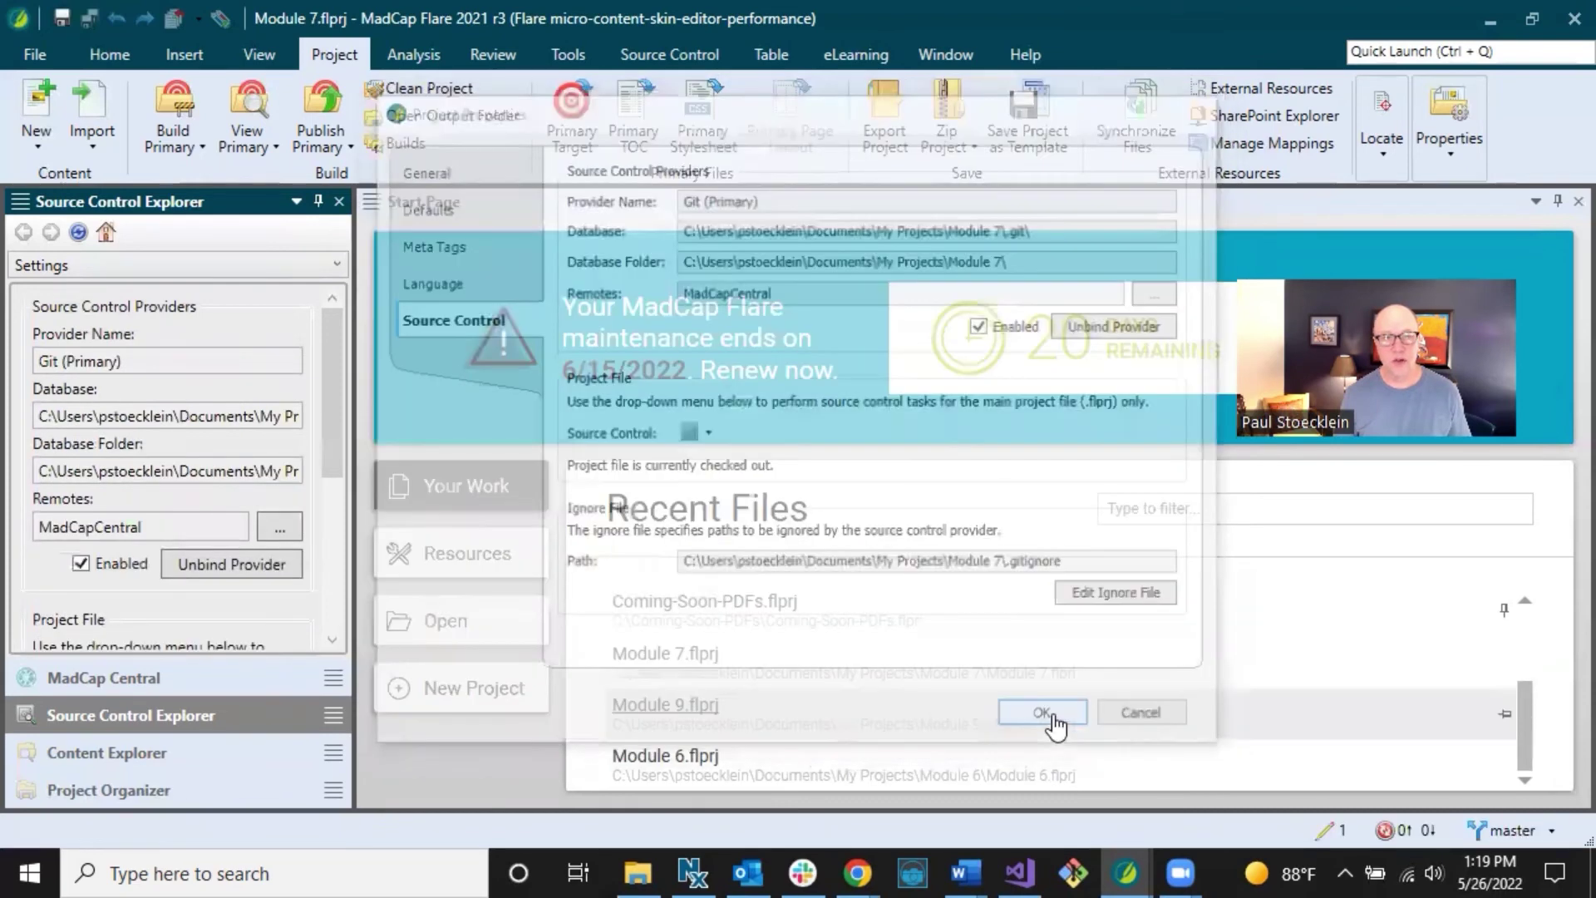
{"action": "left_click_drag", "start_coordinate": [171, 528], "coordinate": [25, 530]}
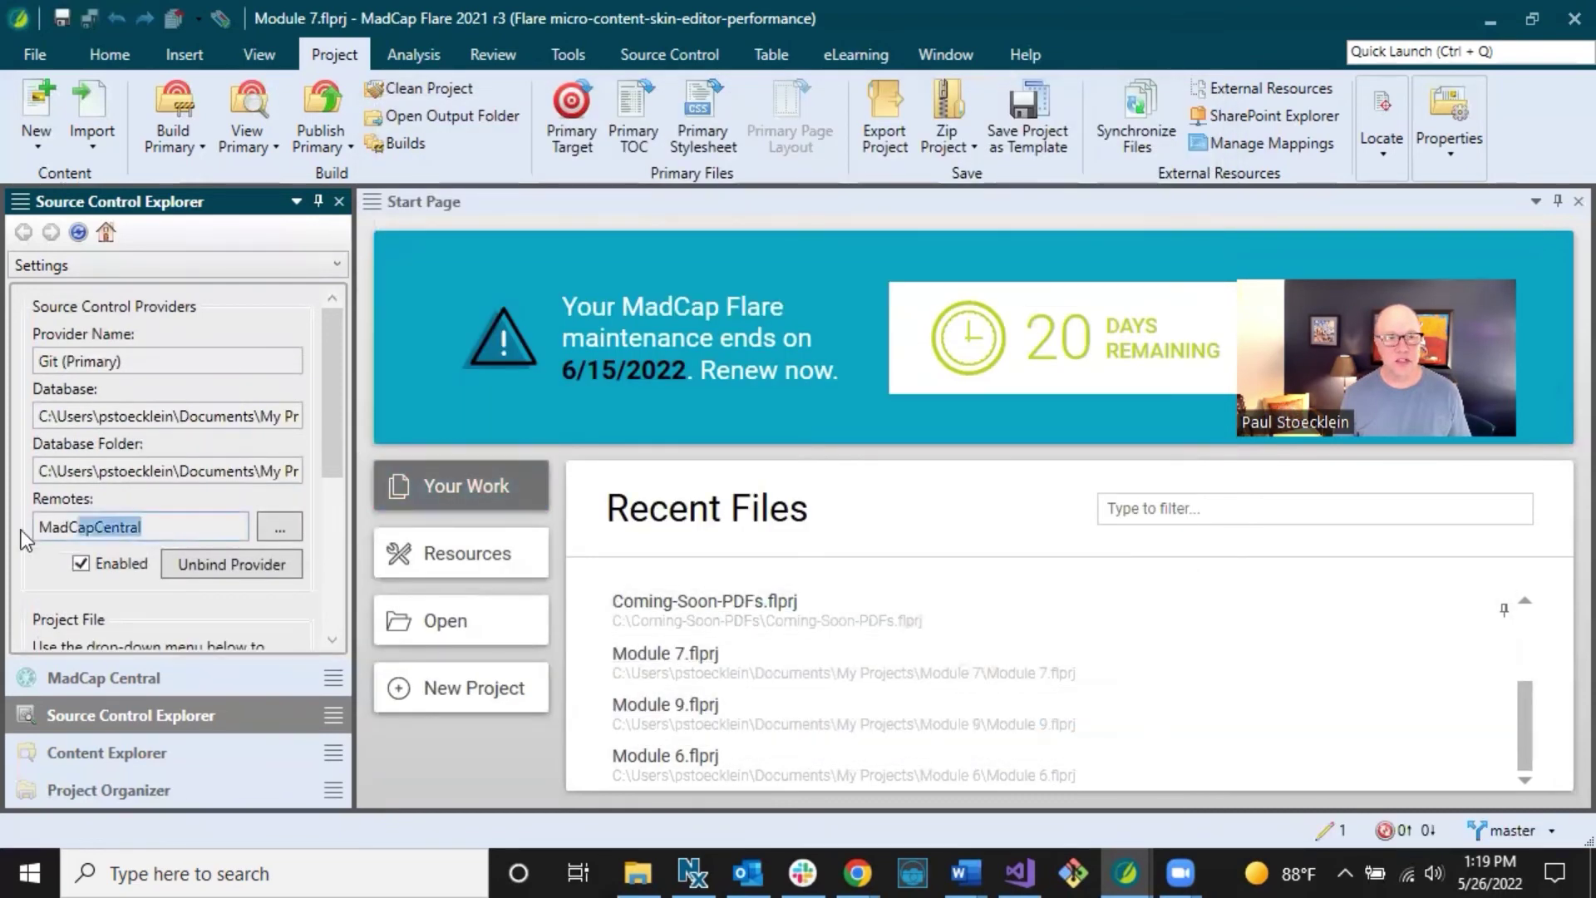
{"action": "left_click_drag", "start_coordinate": [333, 450], "coordinate": [333, 341]}
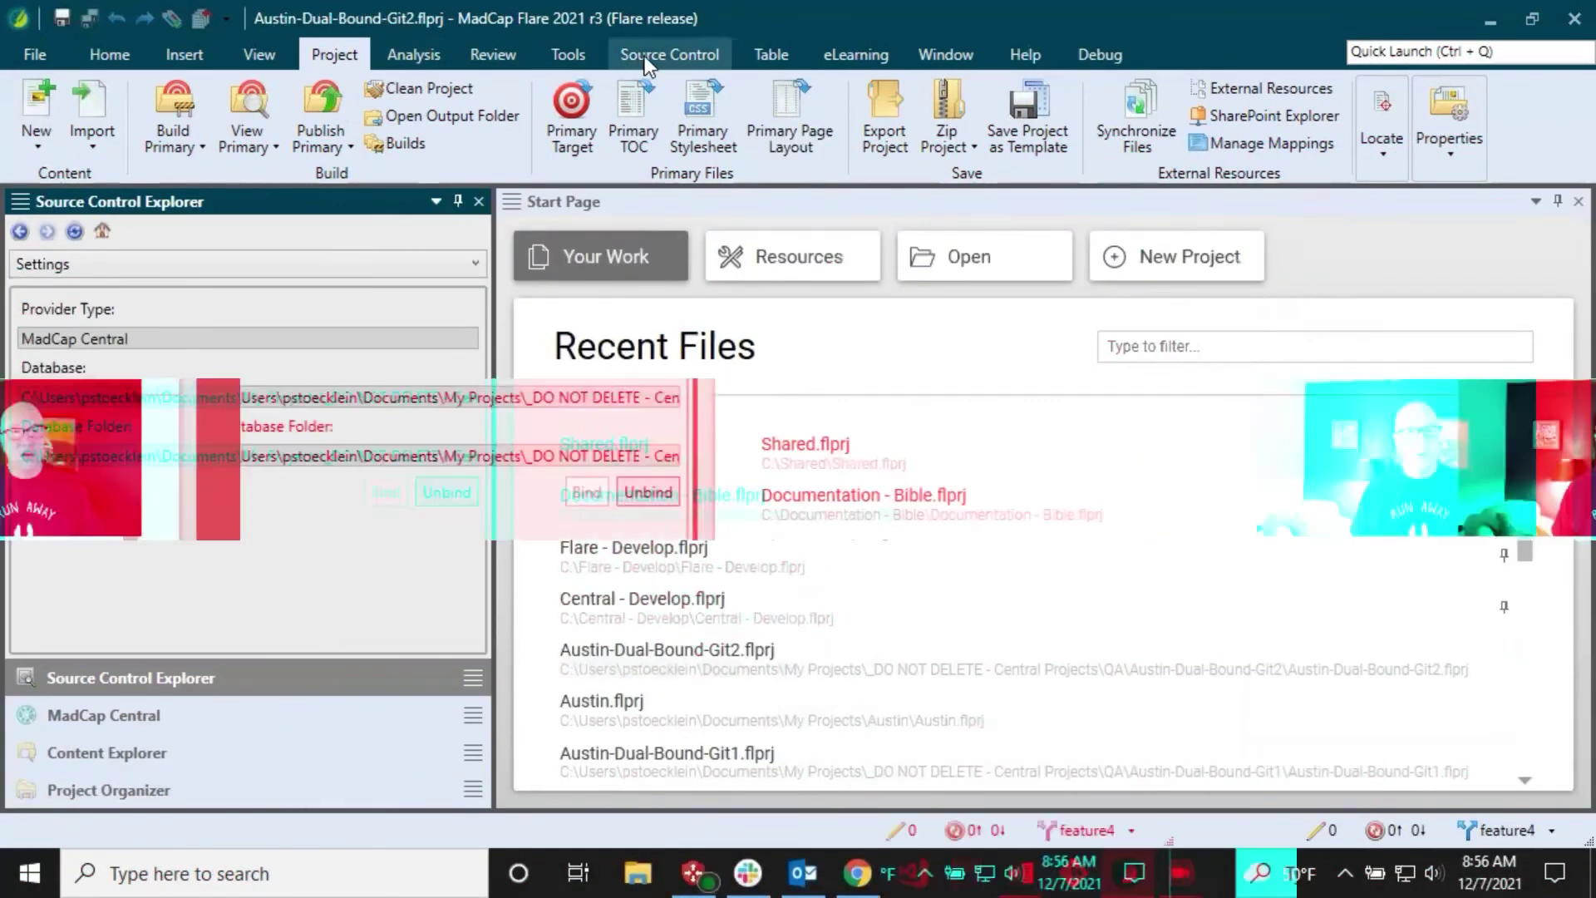
- Review the local and remote branches of Austin-Dual-Bound-Git2 in Branch Management and close it
{"action": "left_click", "coordinate": [654, 56]}
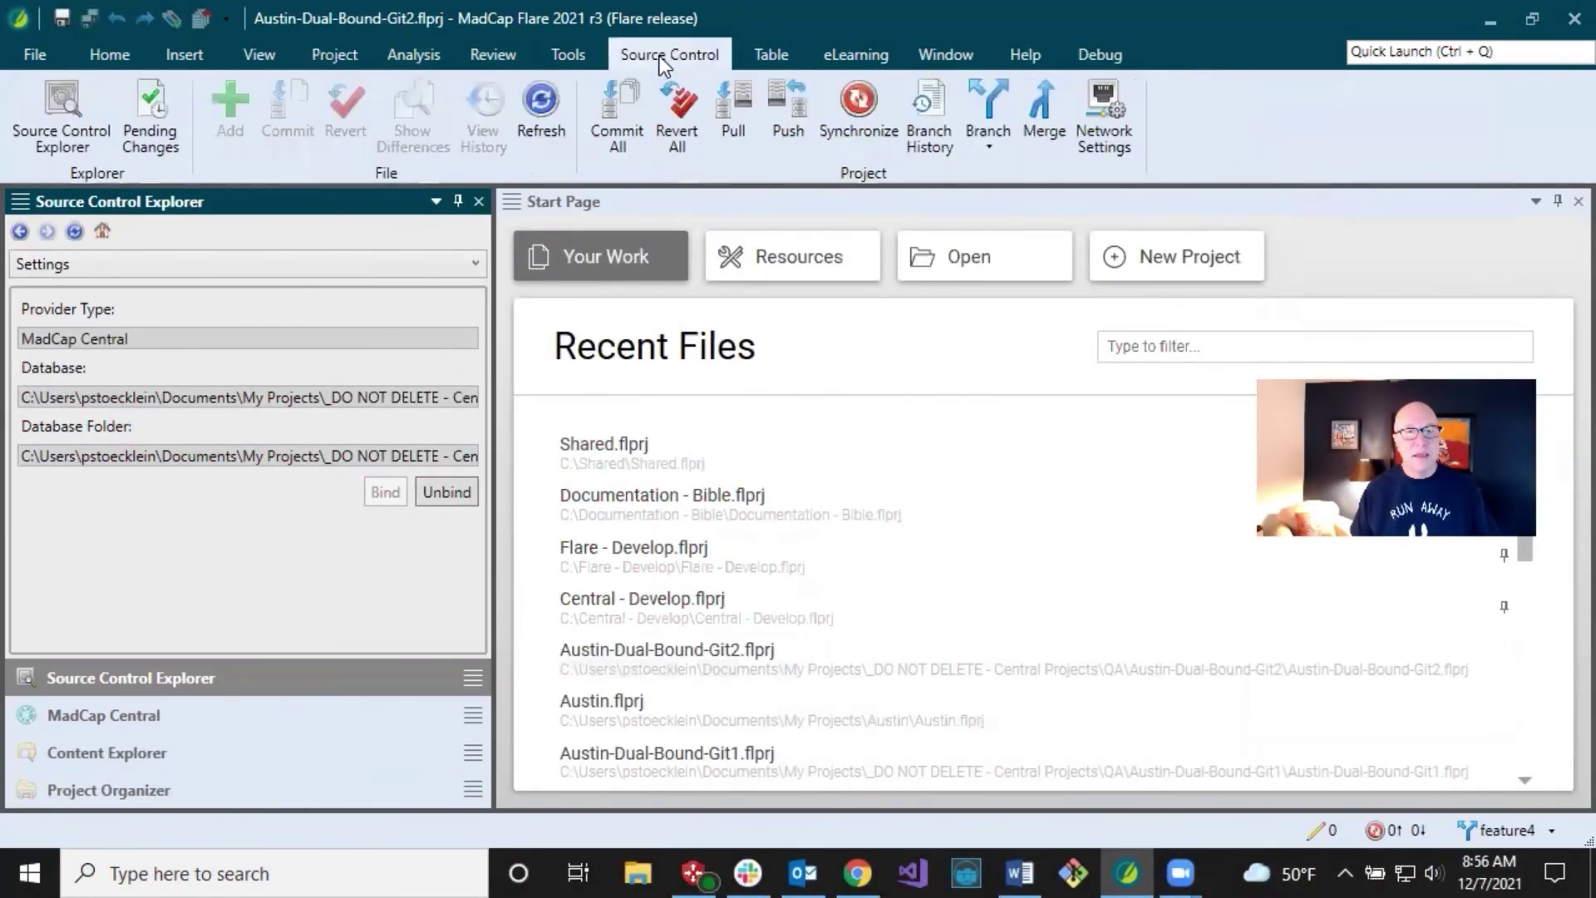
{"action": "left_click", "coordinate": [989, 98]}
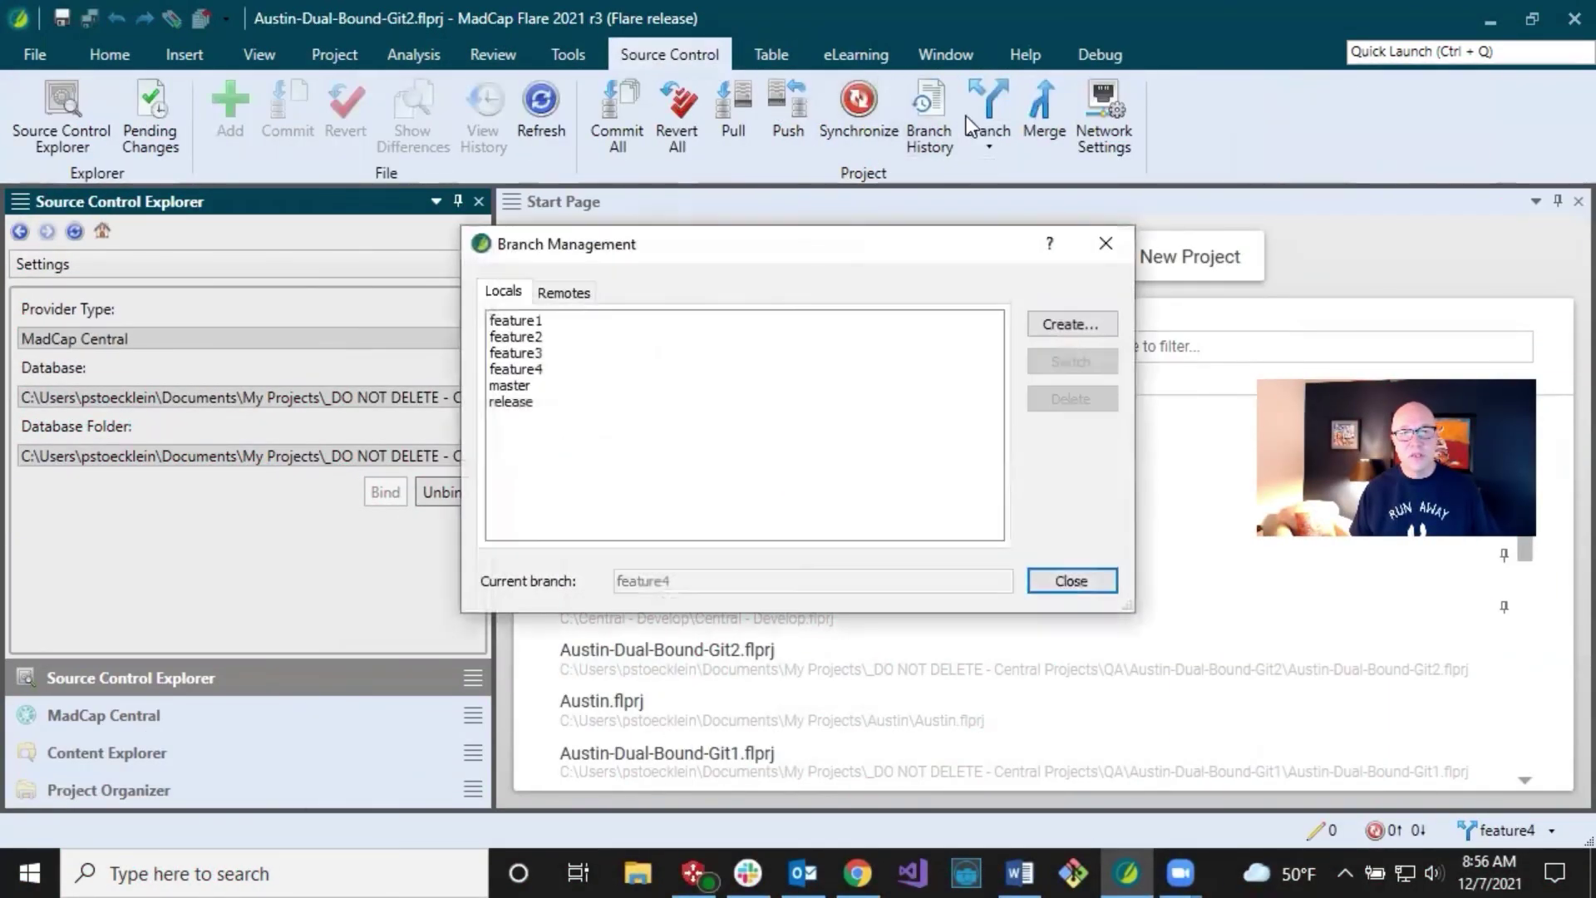
{"action": "left_click", "coordinate": [581, 296]}
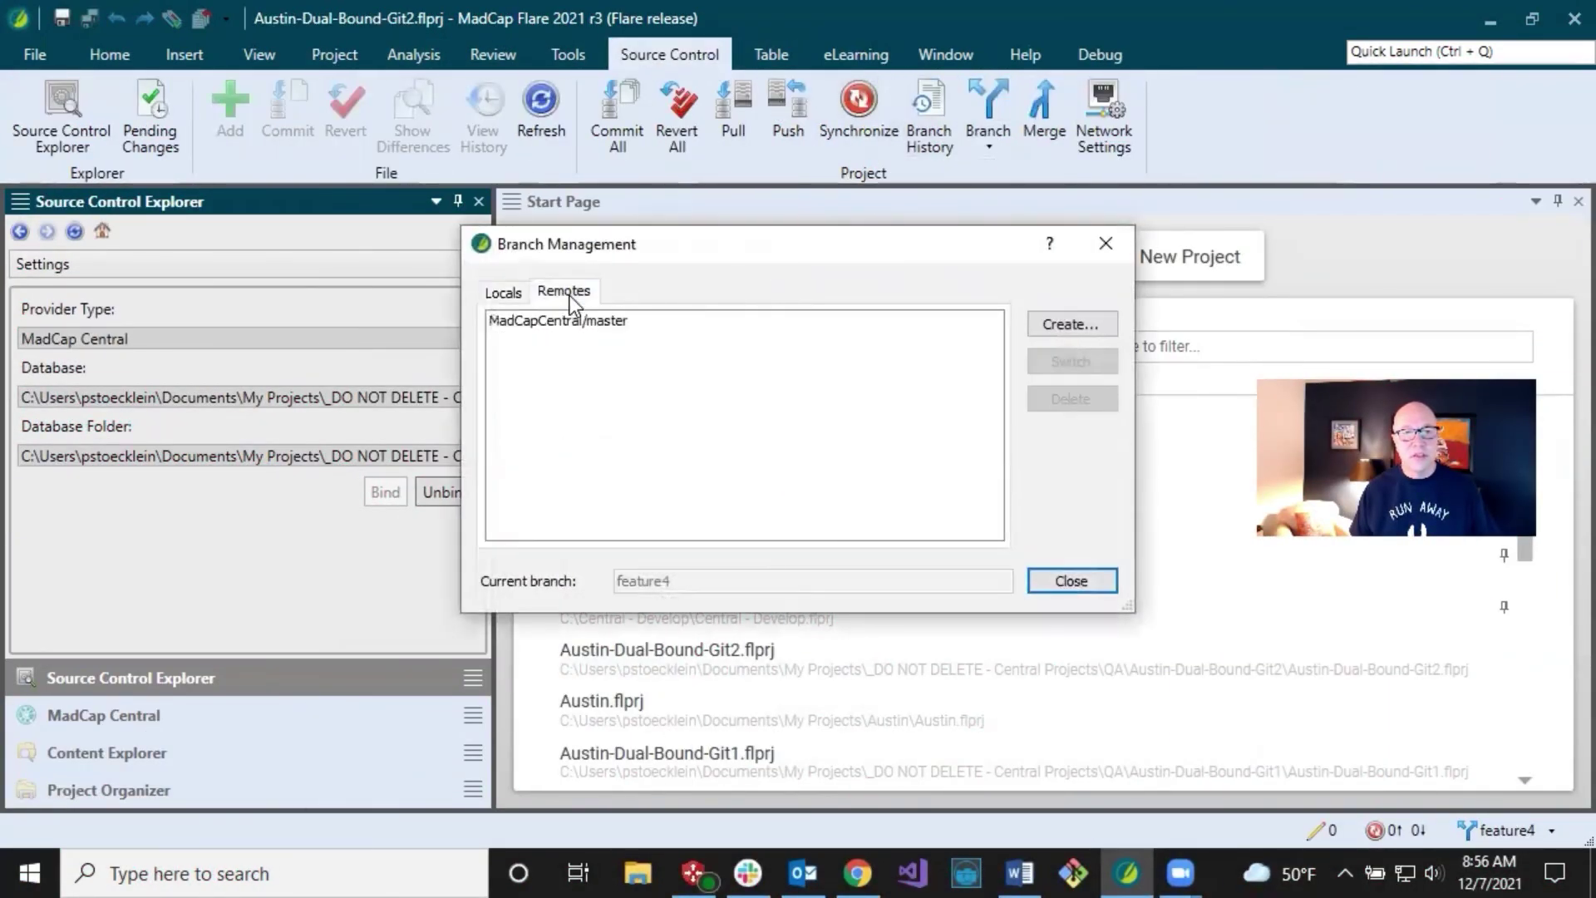
{"action": "left_click", "coordinate": [607, 325]}
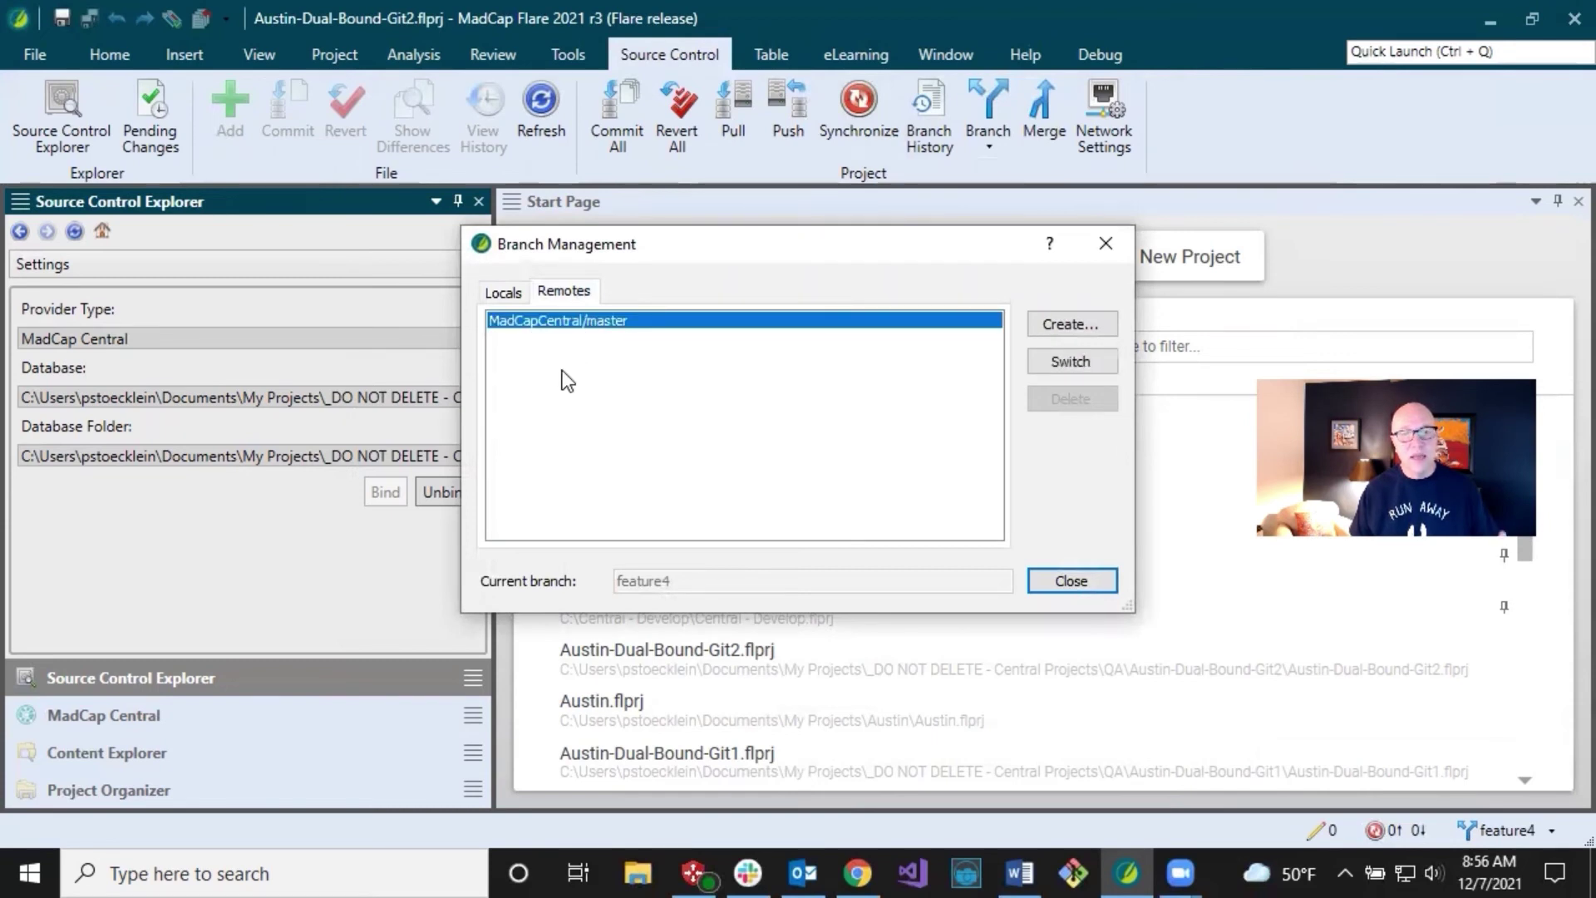
{"action": "left_click", "coordinate": [511, 296]}
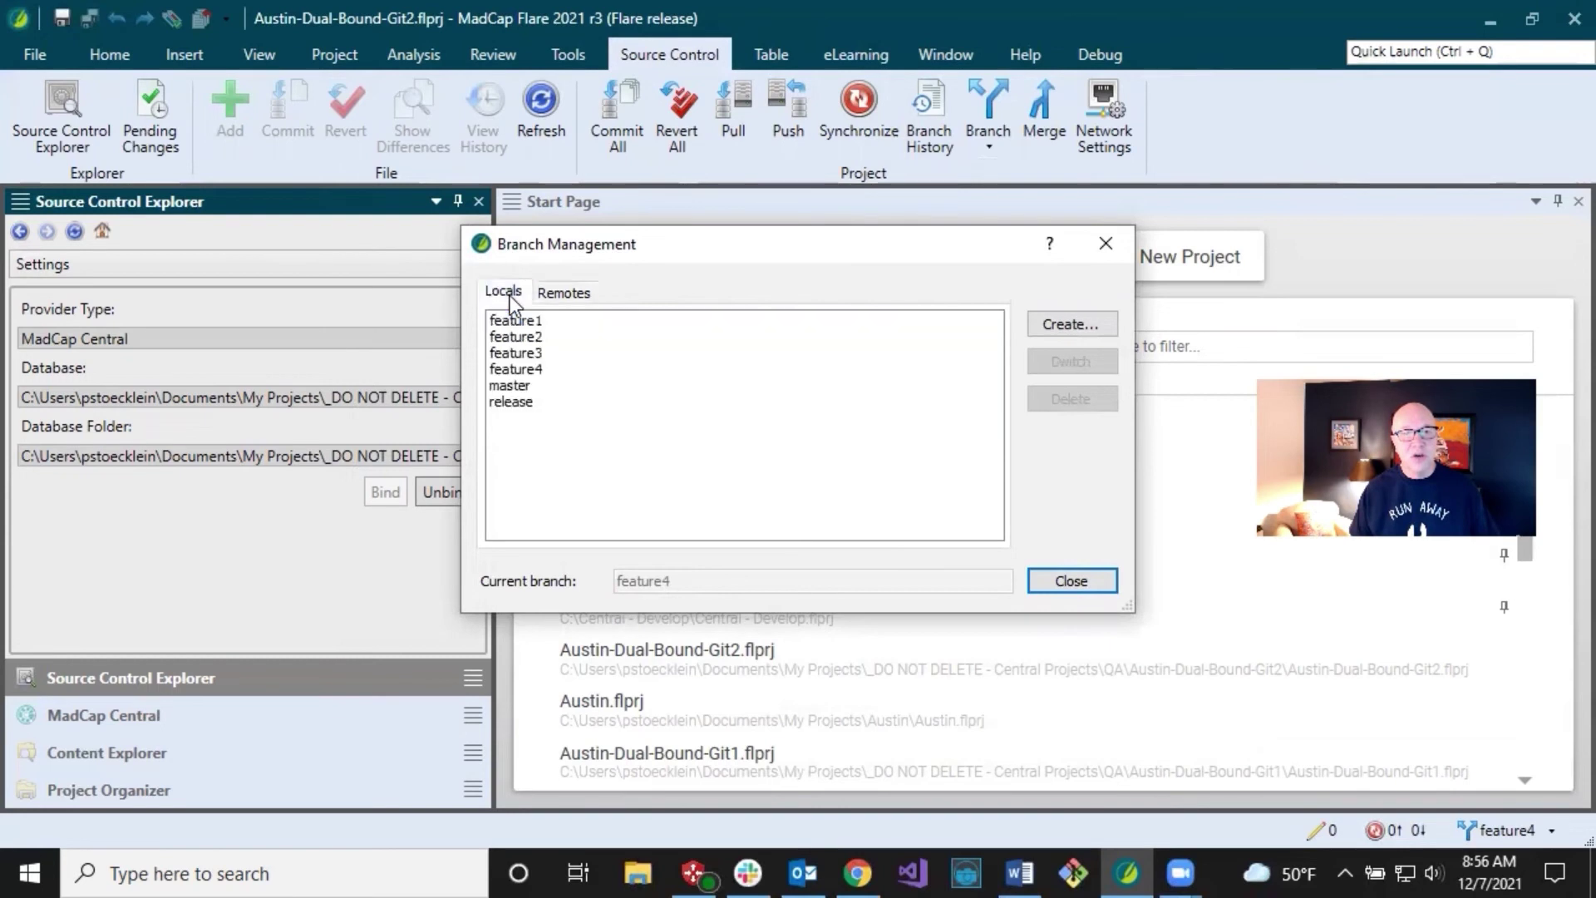
{"action": "left_click", "coordinate": [1059, 585]}
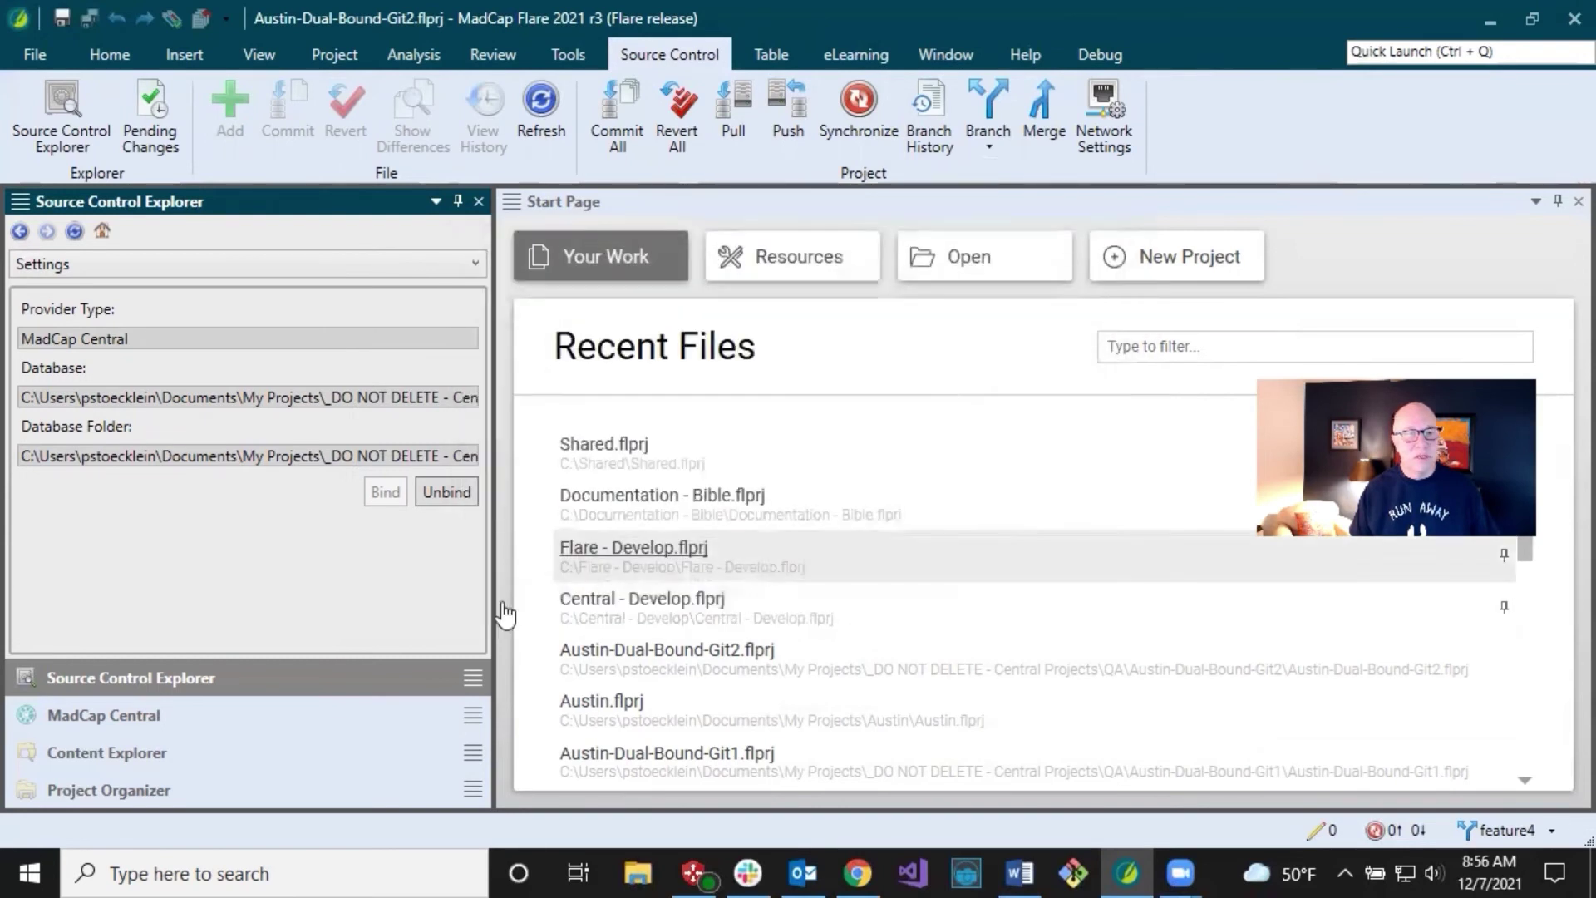
- Show the branches of Austin-Dual-Bound-Git2 in the Source Control Explorer and examine which are published and unpublished
{"action": "left_click", "coordinate": [111, 261]}
{"action": "left_click", "coordinate": [56, 313]}
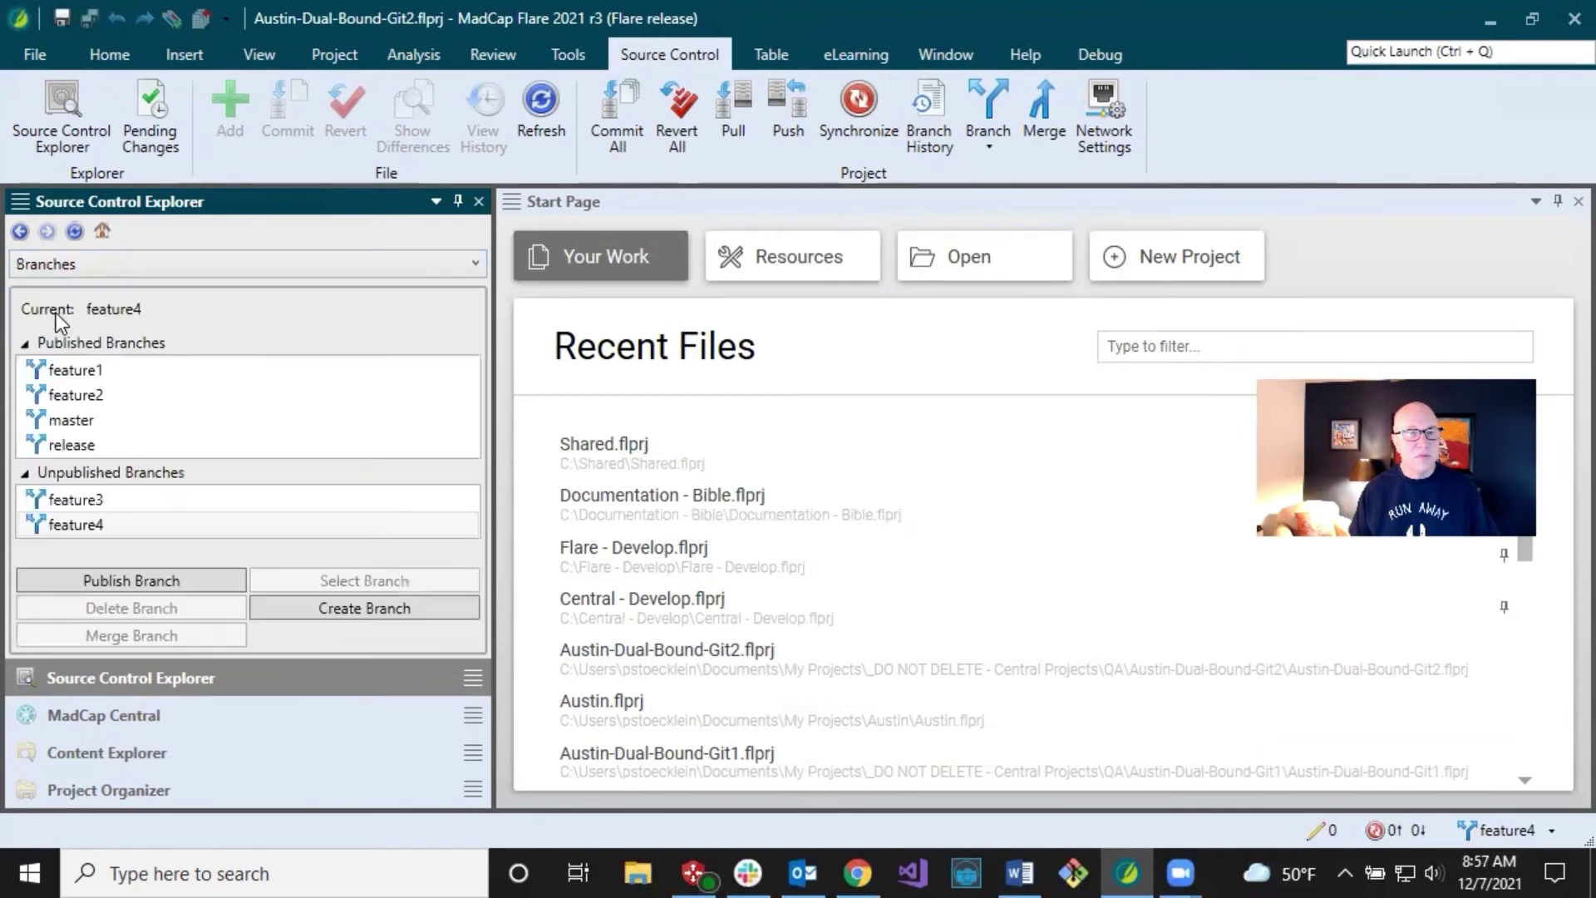
{"action": "left_click", "coordinate": [86, 503]}
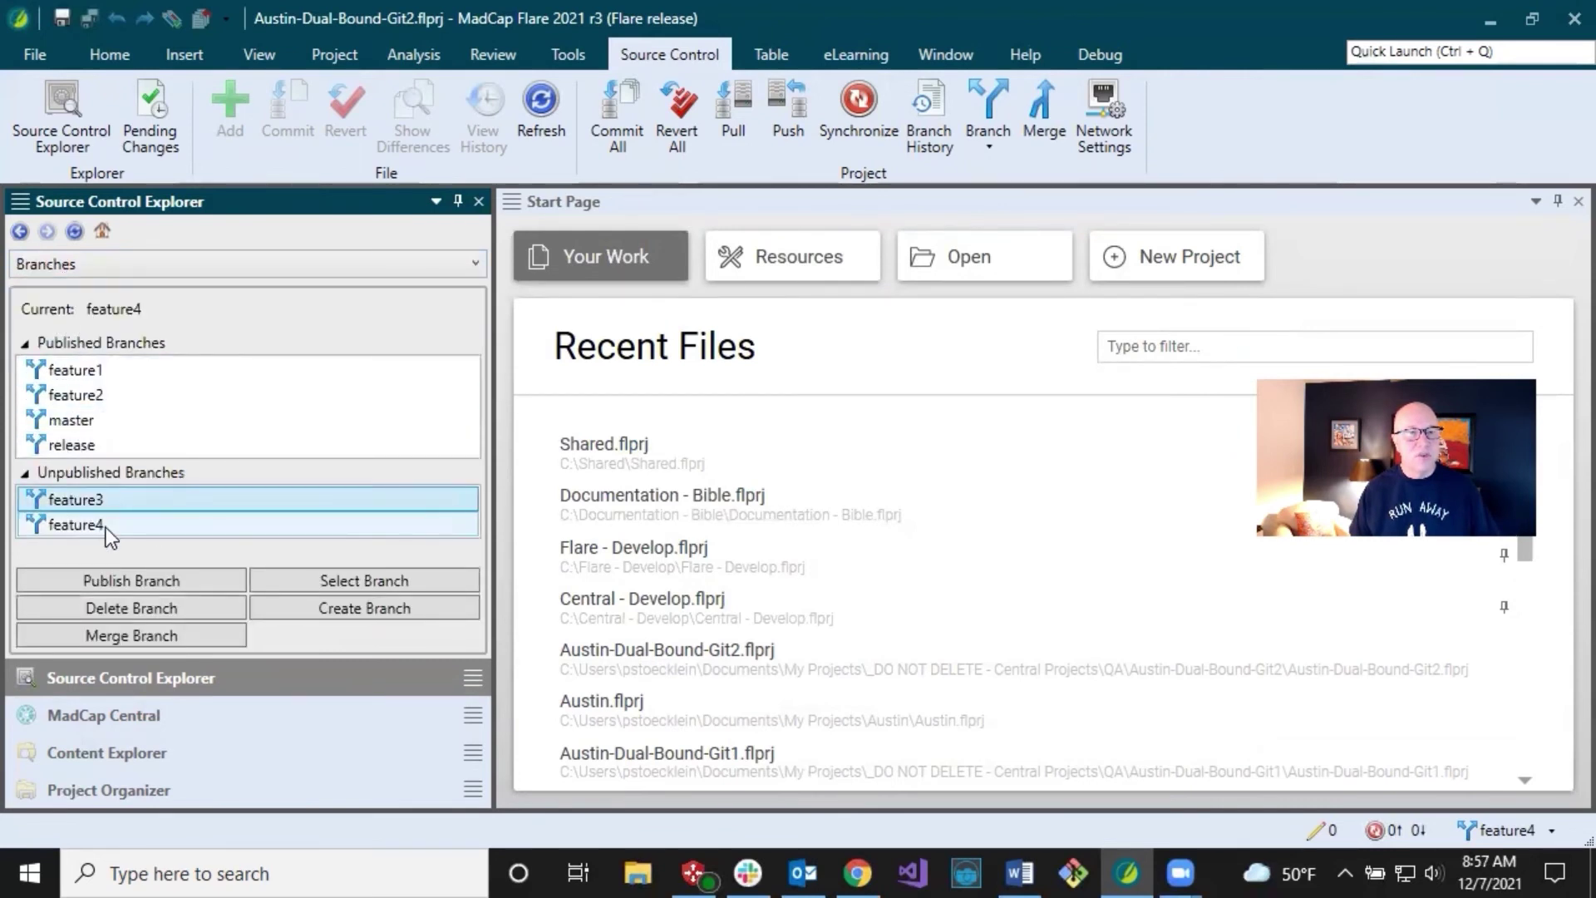
{"action": "left_click", "coordinate": [92, 370]}
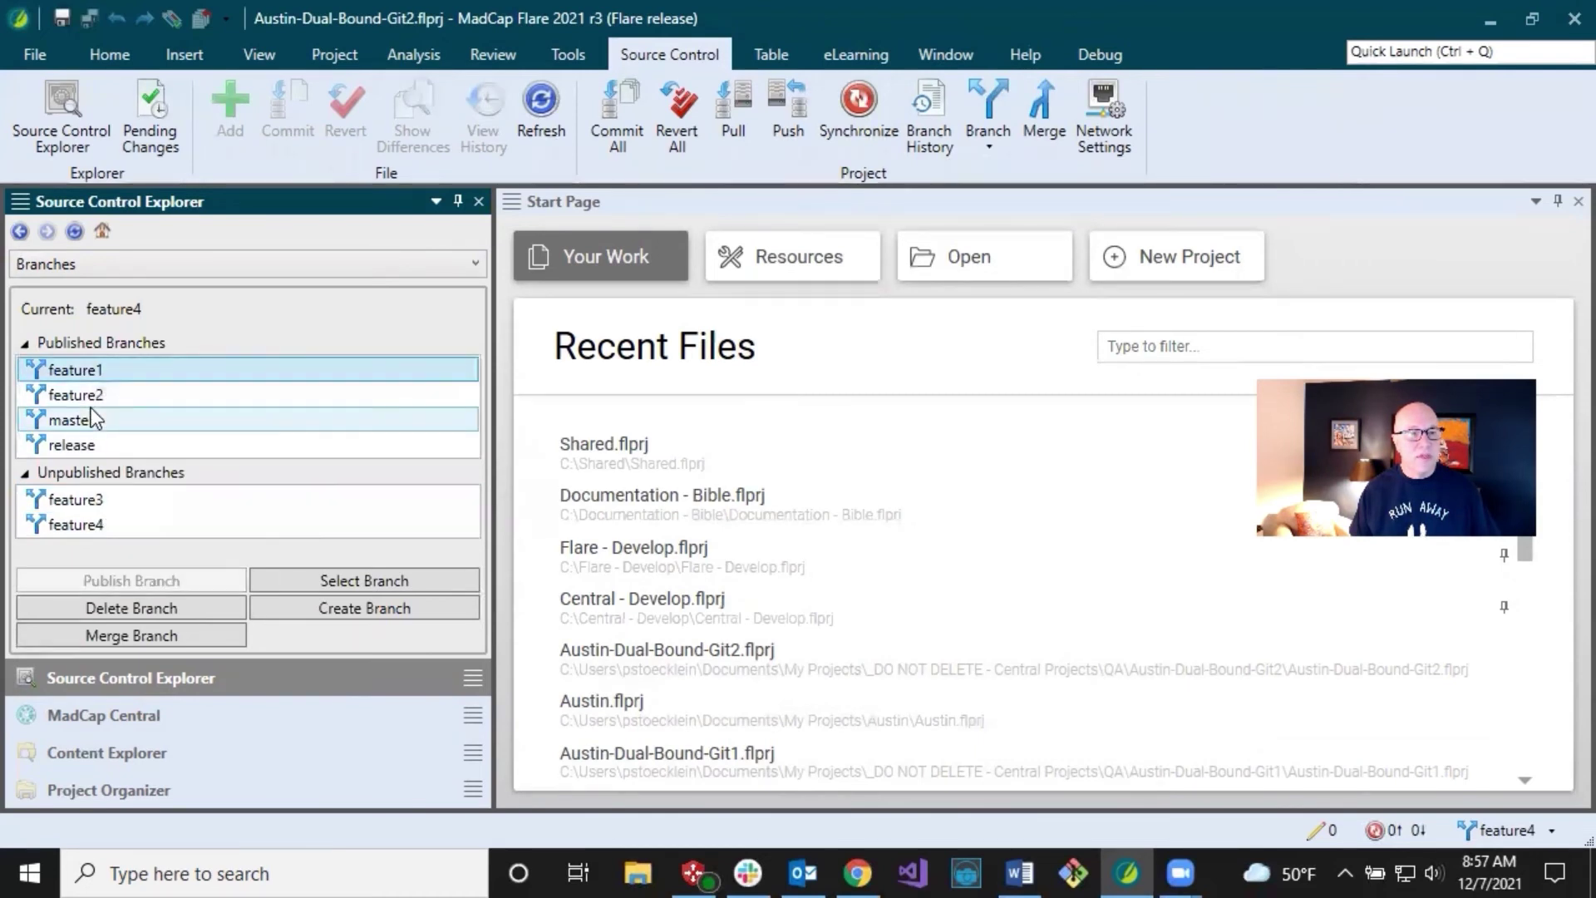
{"action": "left_click", "coordinate": [92, 440]}
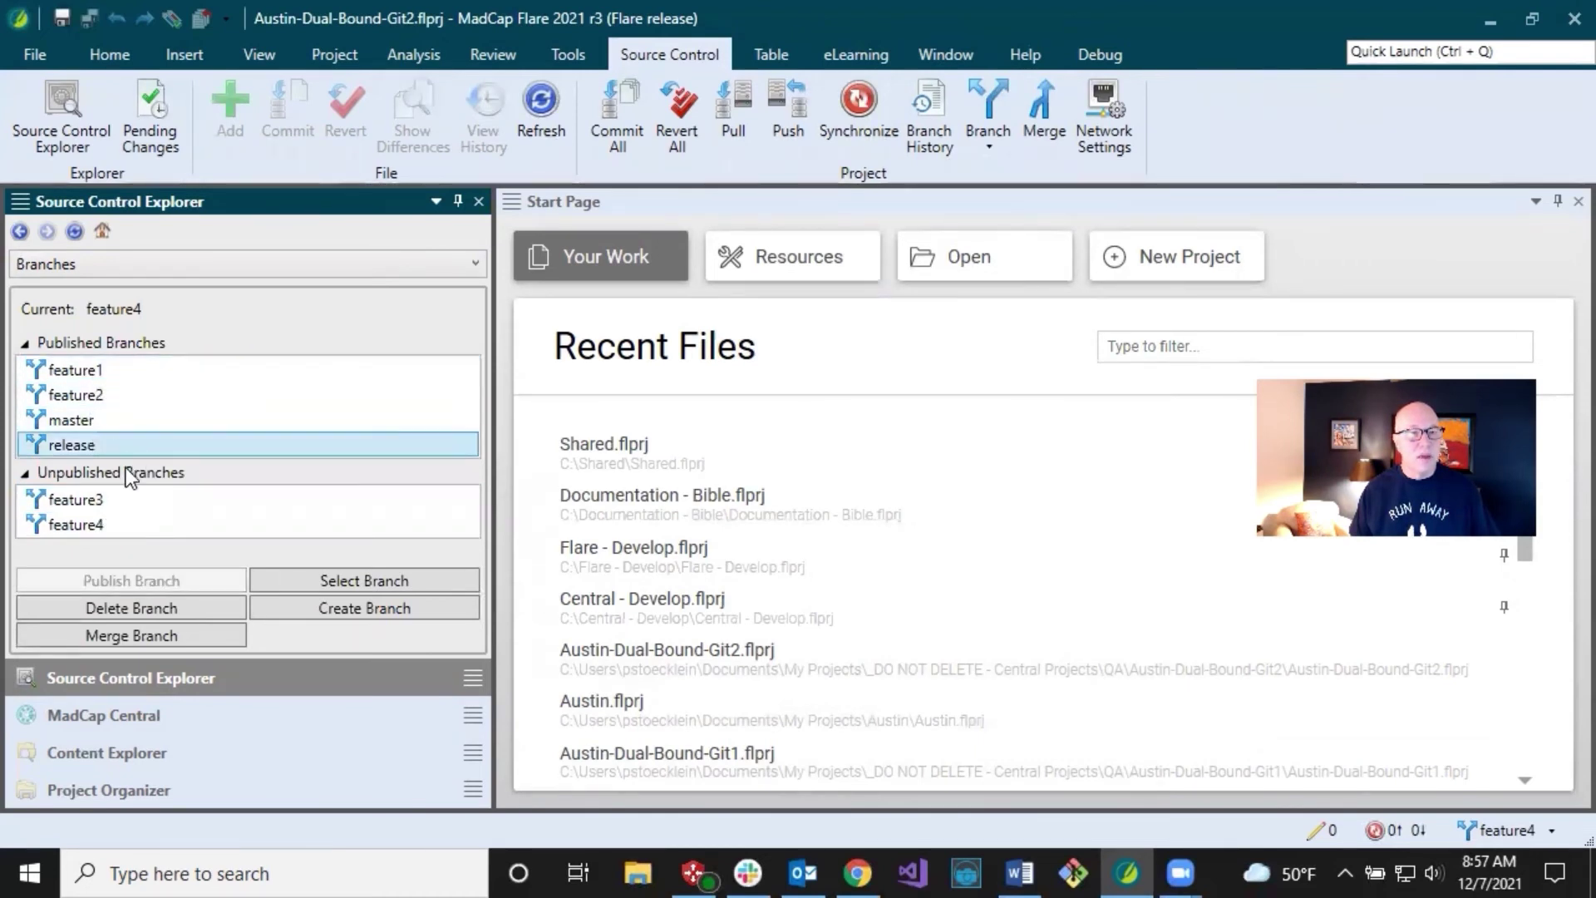
- Publish the feature3 branch to the MadCapCentral remote
{"action": "left_click", "coordinate": [122, 502]}
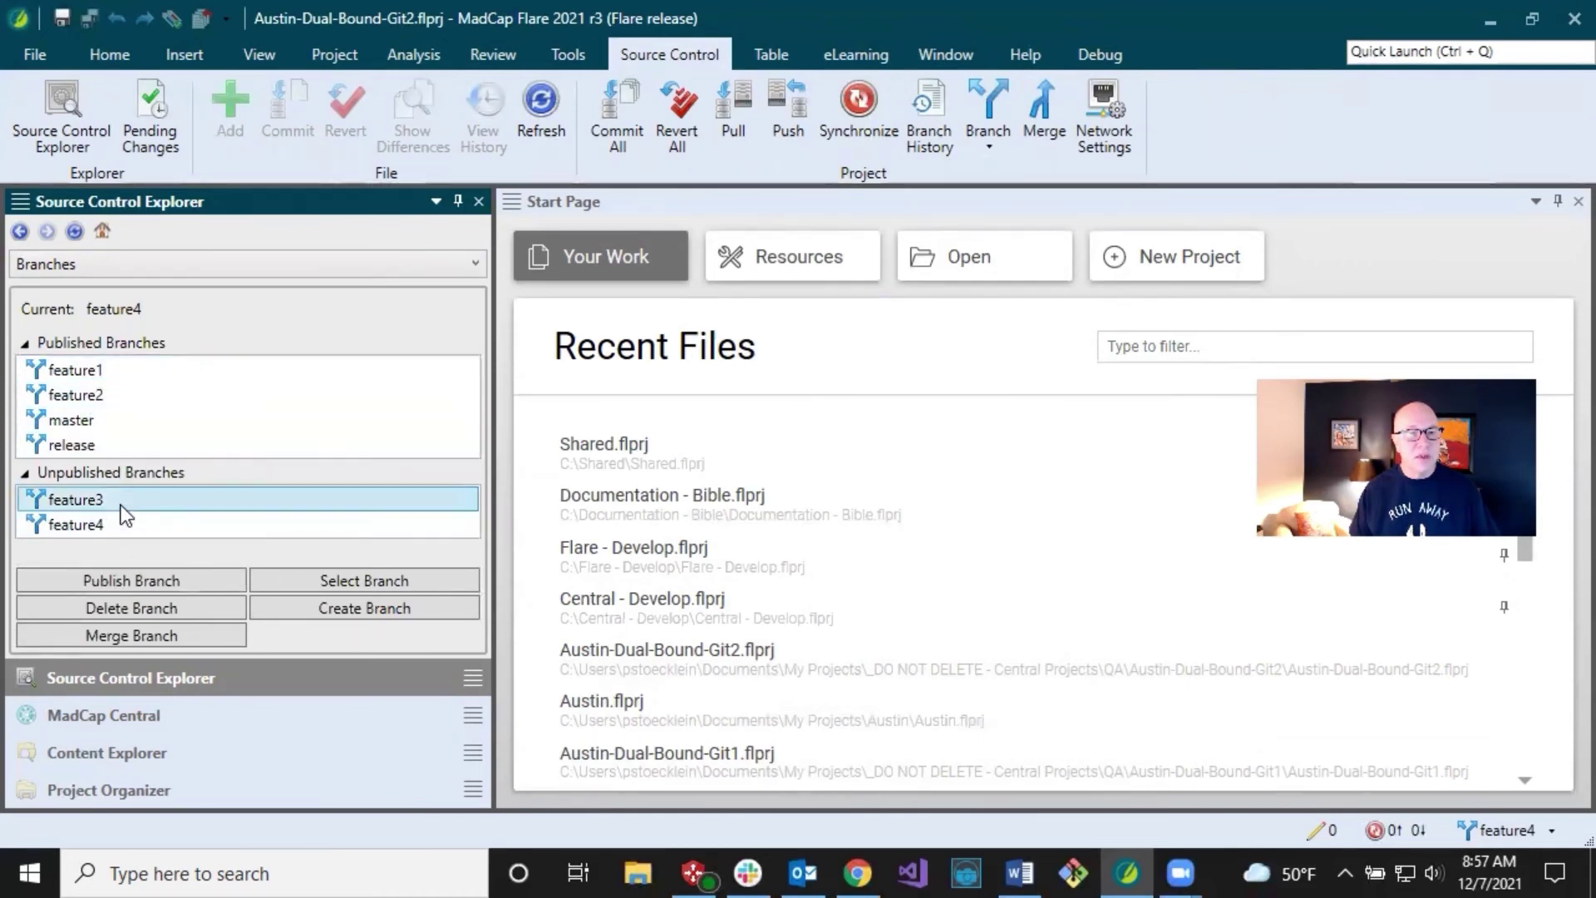
{"action": "left_click", "coordinate": [166, 580]}
{"action": "left_click", "coordinate": [705, 426]}
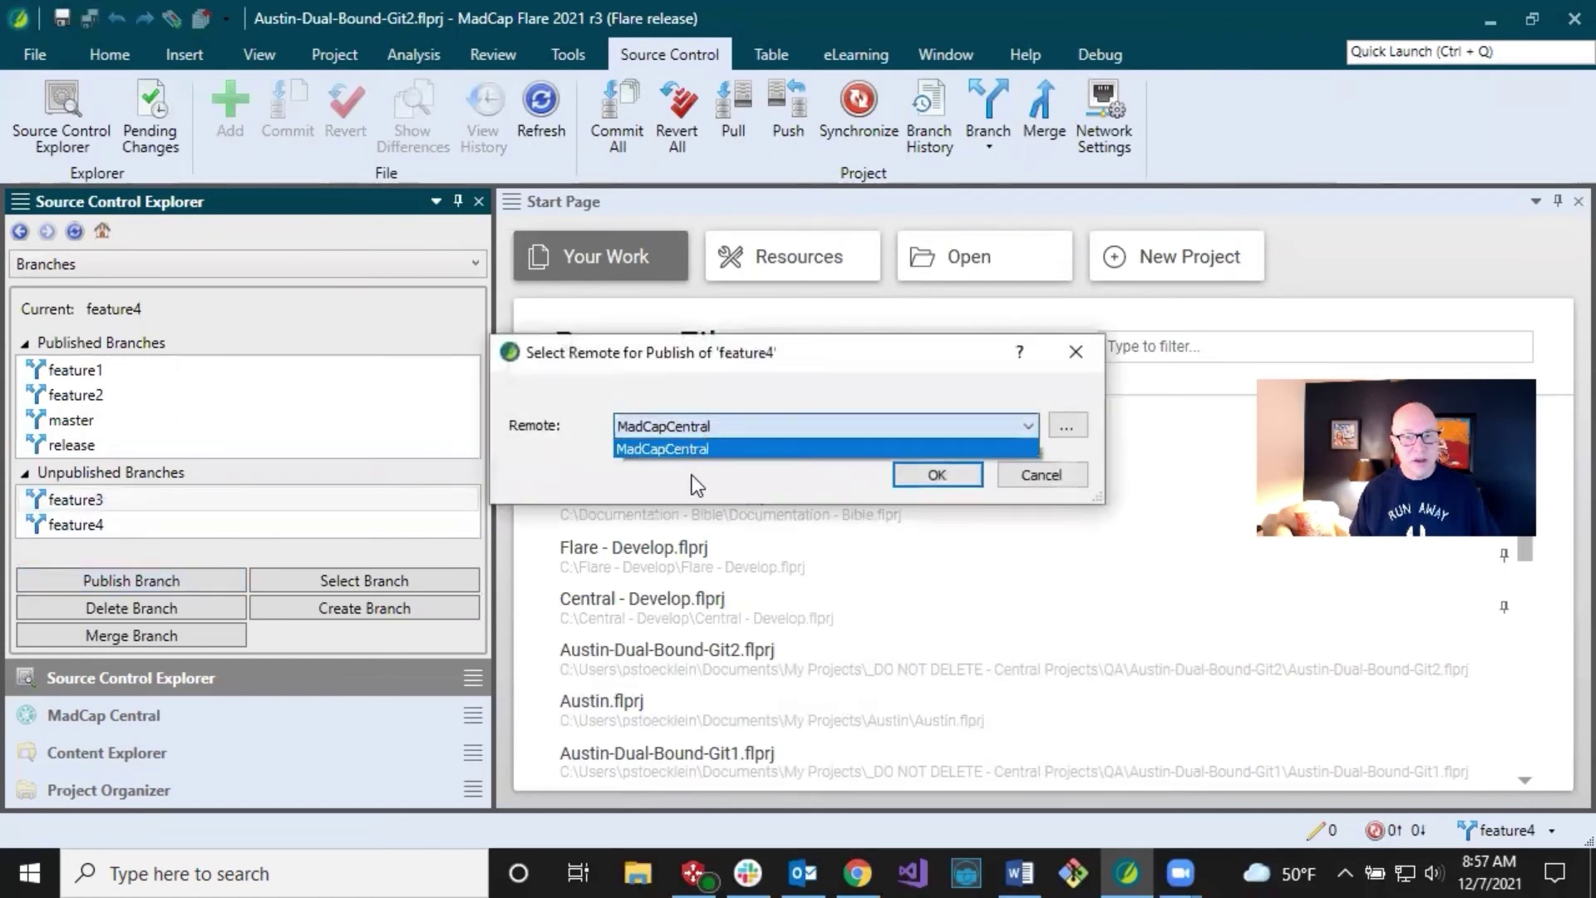
{"action": "left_click", "coordinate": [695, 427]}
{"action": "left_click", "coordinate": [948, 478]}
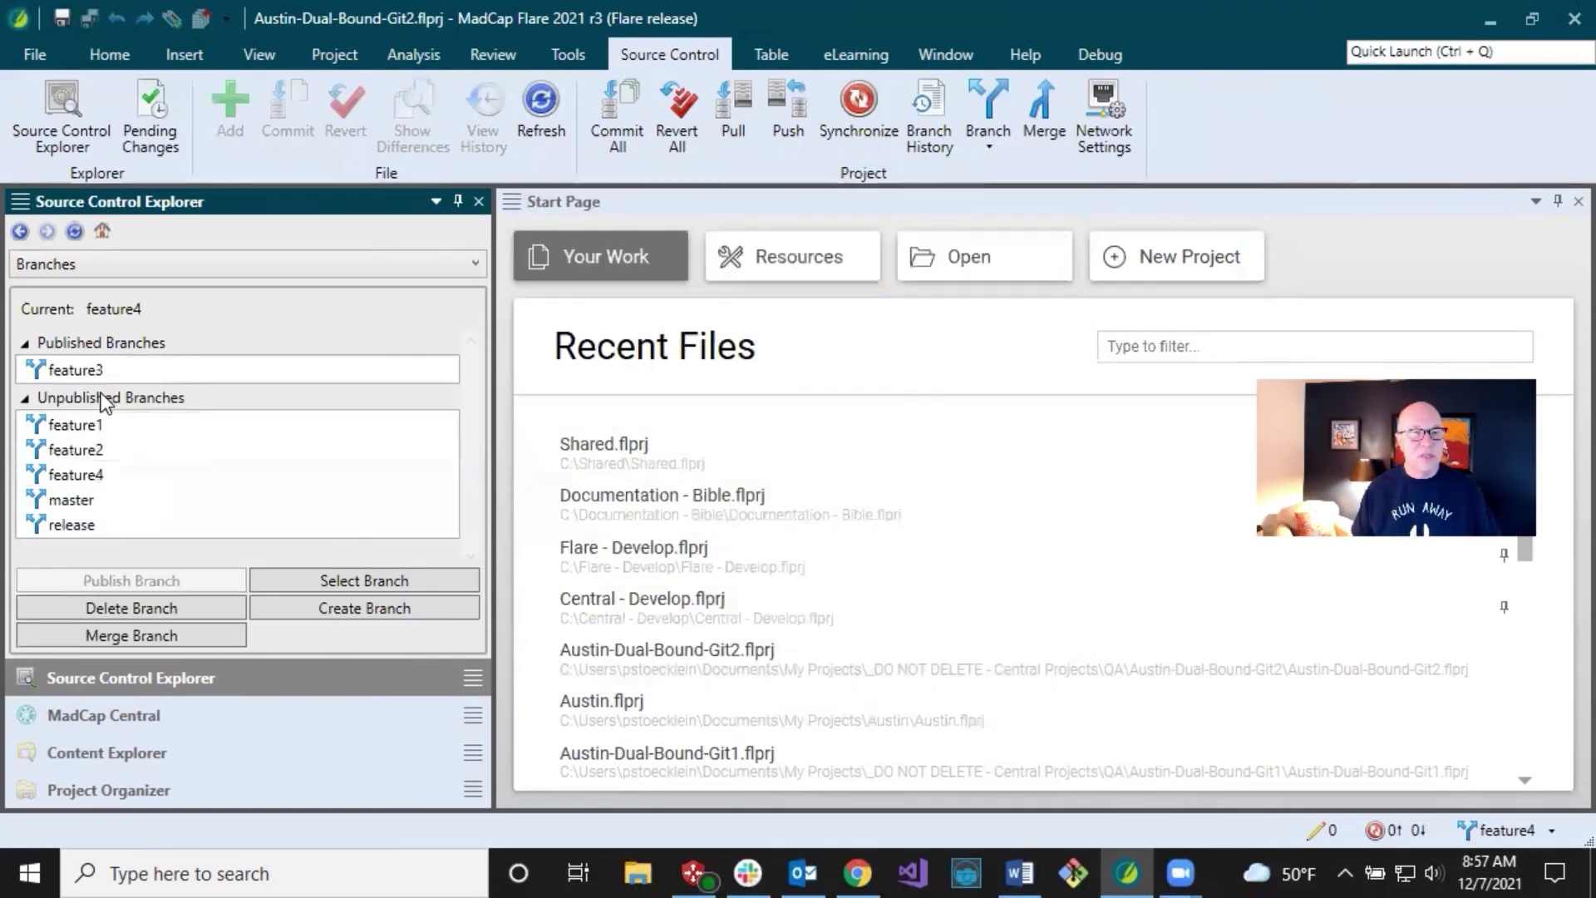
- Publish the feature1 branch and the master branch to the MadCapCentral remote
{"action": "left_click", "coordinate": [97, 425]}
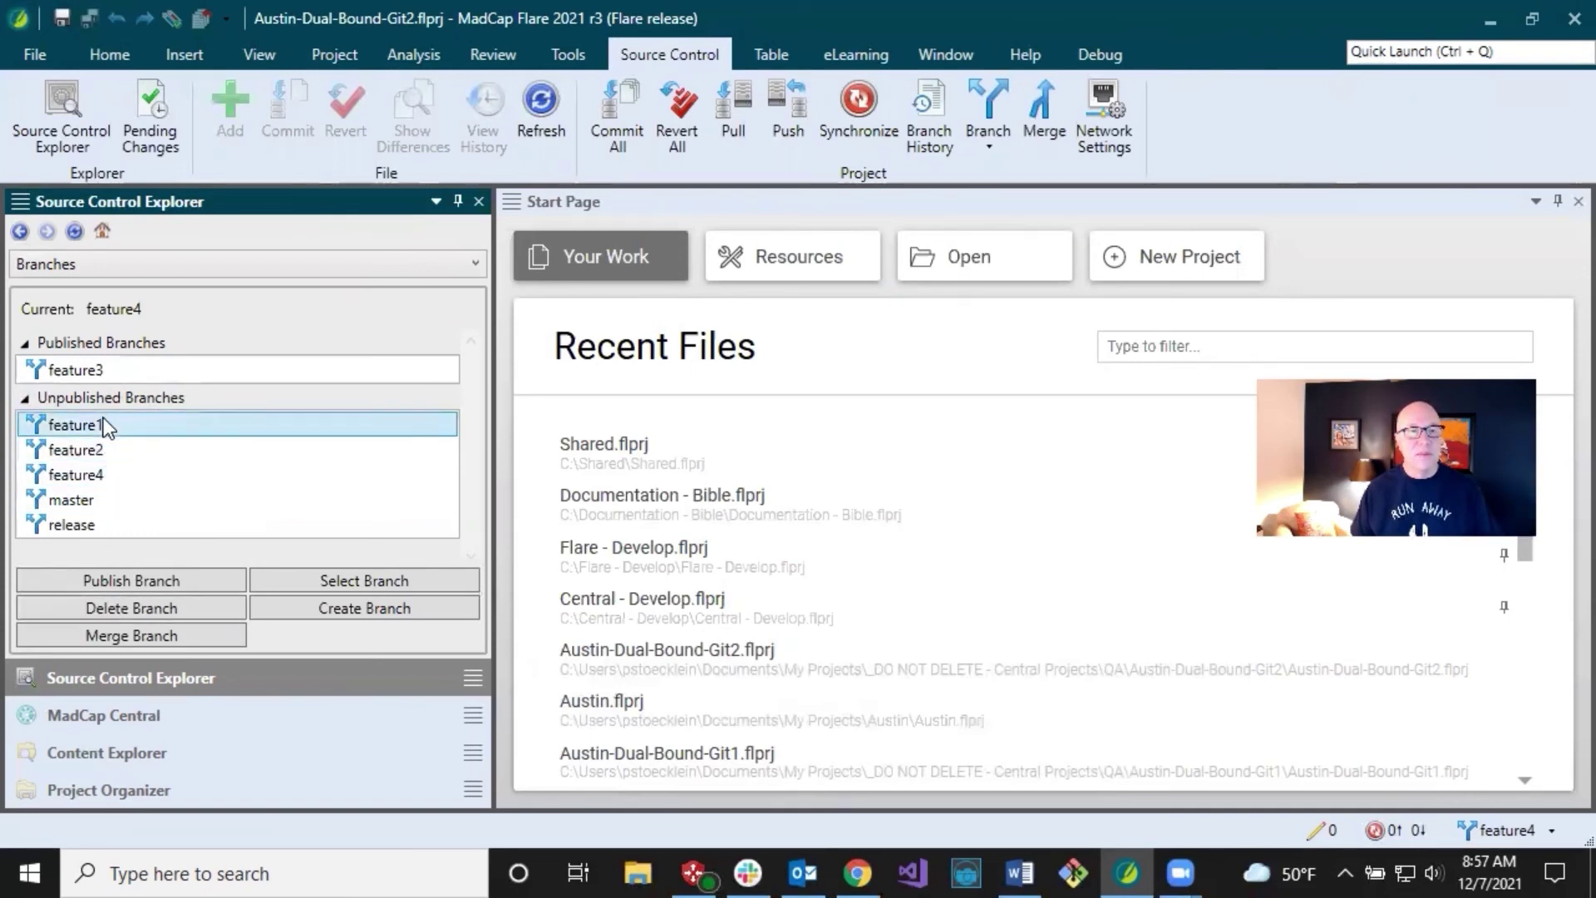
{"action": "left_click", "coordinate": [141, 577]}
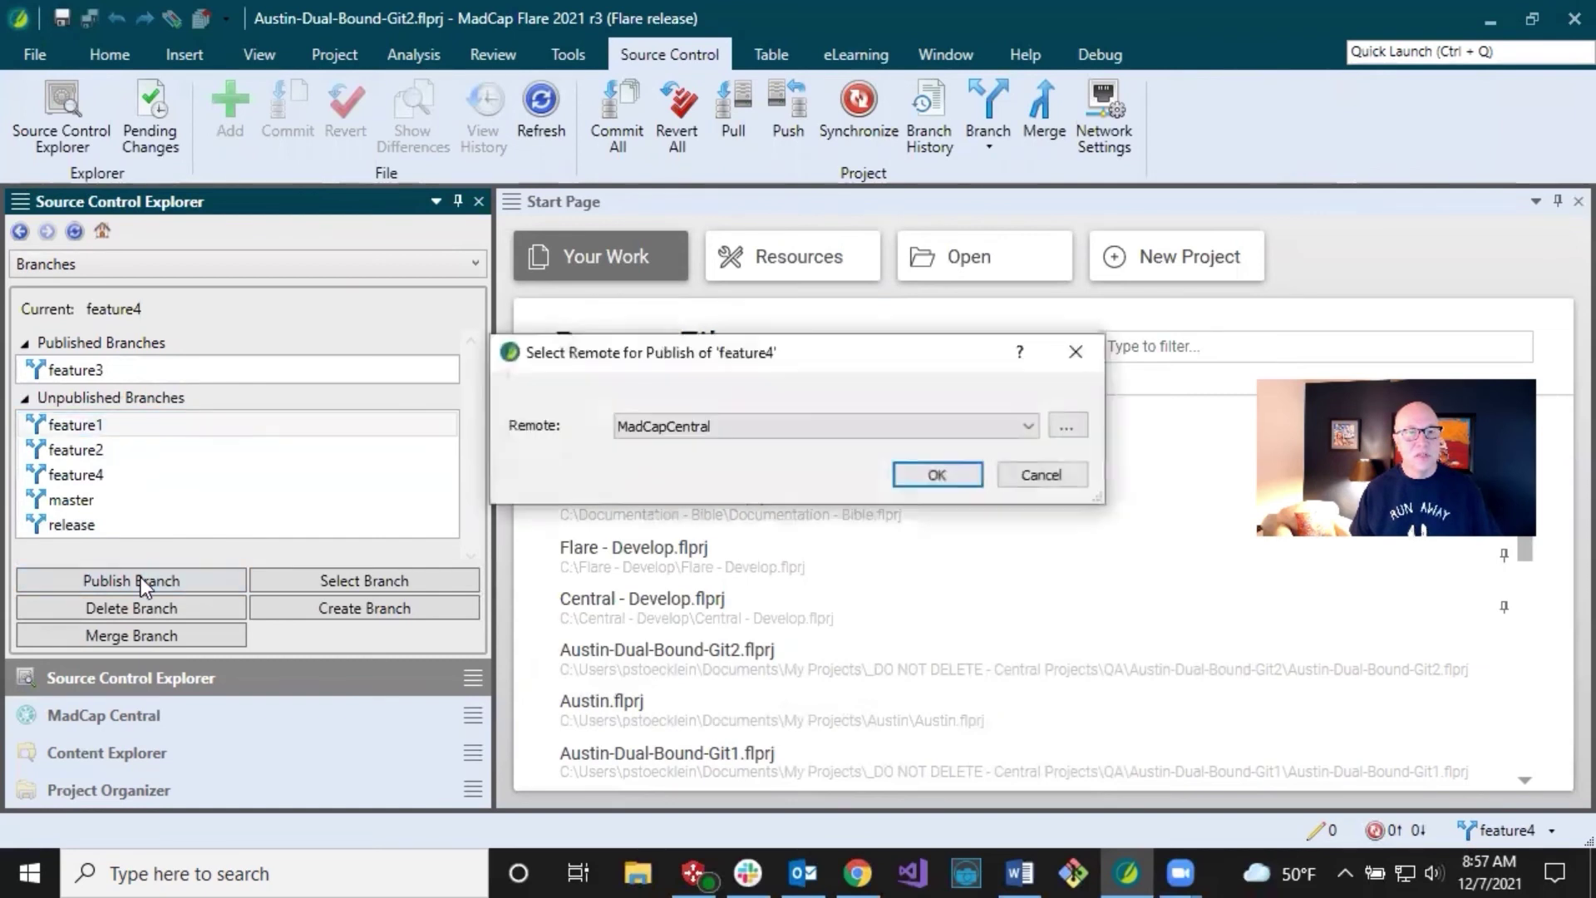
{"action": "left_click", "coordinate": [920, 474]}
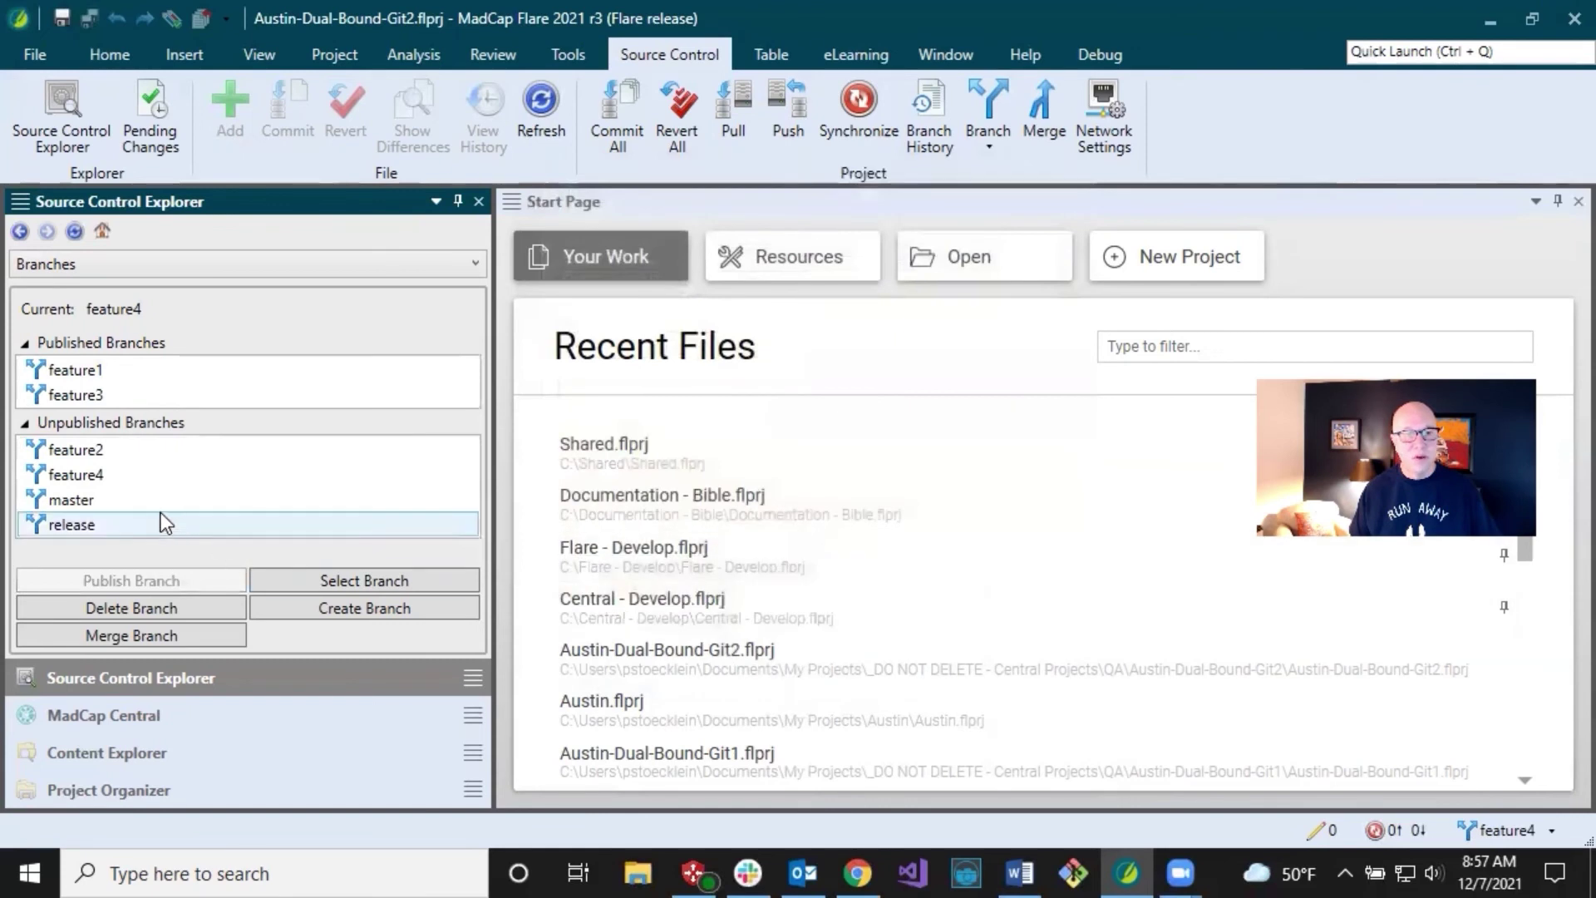
{"action": "left_click", "coordinate": [137, 502]}
{"action": "left_click", "coordinate": [143, 532], "text": "shift"}
{"action": "left_click", "coordinate": [153, 580]}
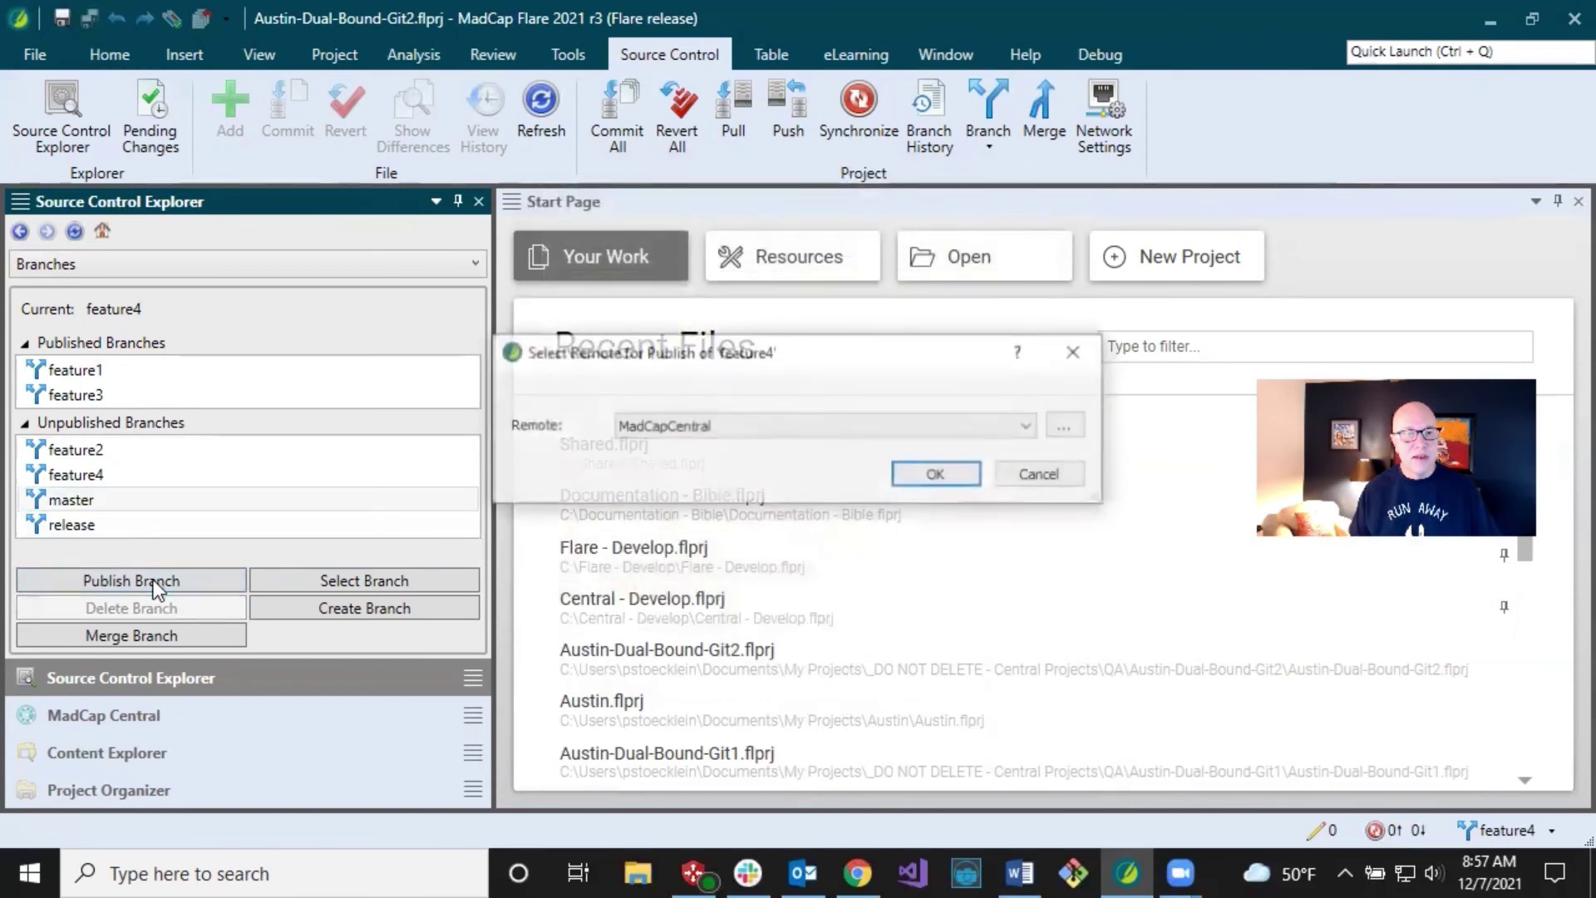
{"action": "left_click", "coordinate": [932, 475]}
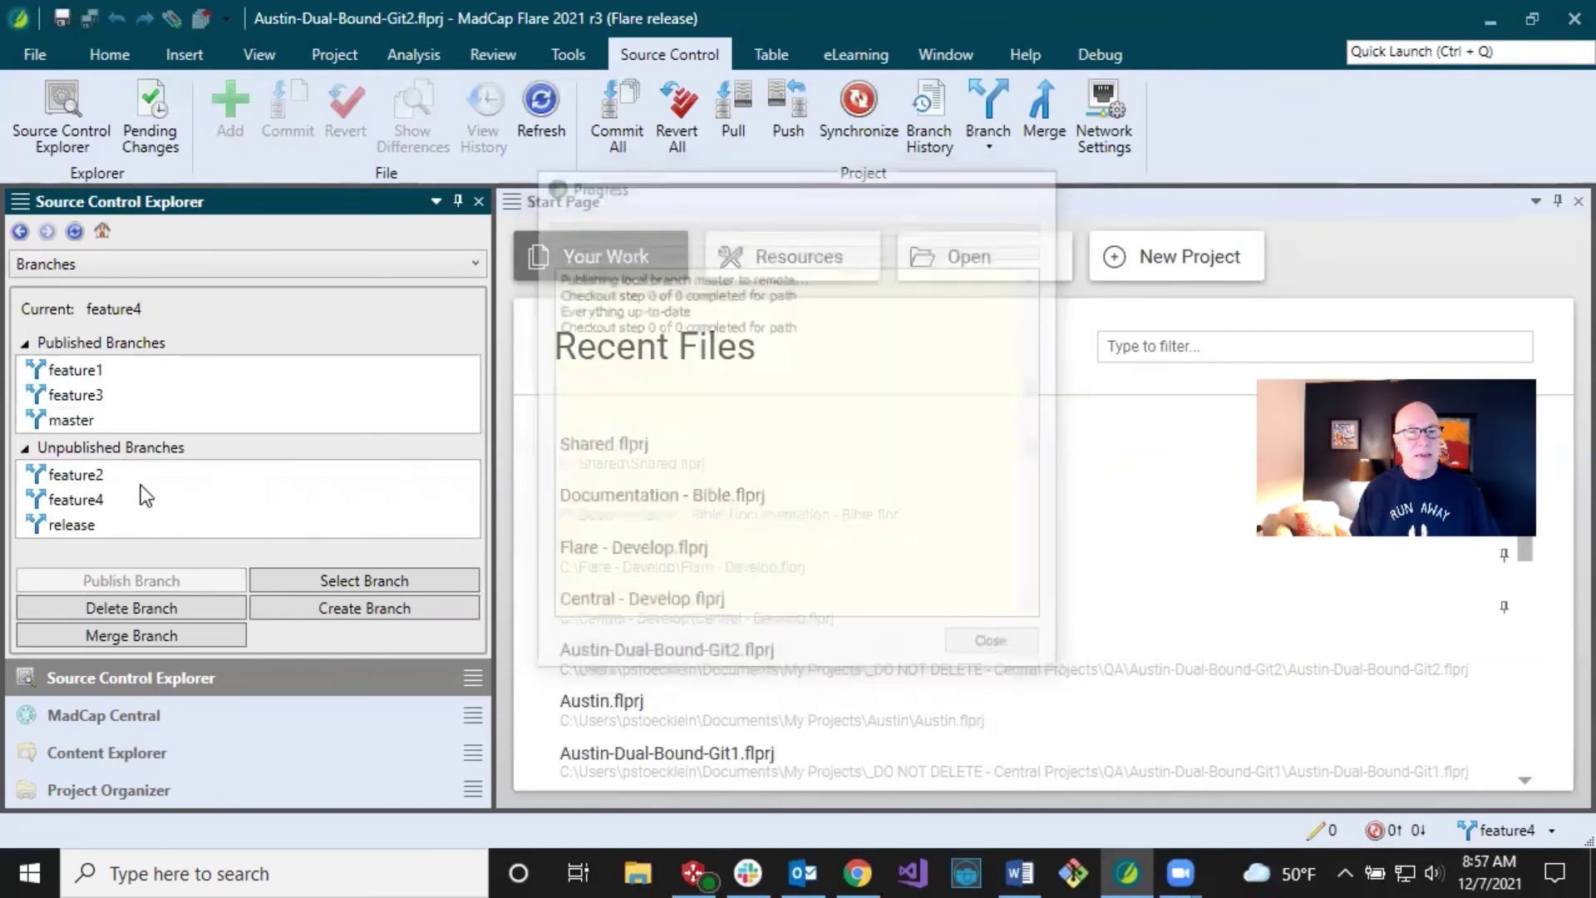
- Publish the feature2 branch and the current feature4 branch to the MadCapCentral remote
{"action": "left_click", "coordinate": [123, 479]}
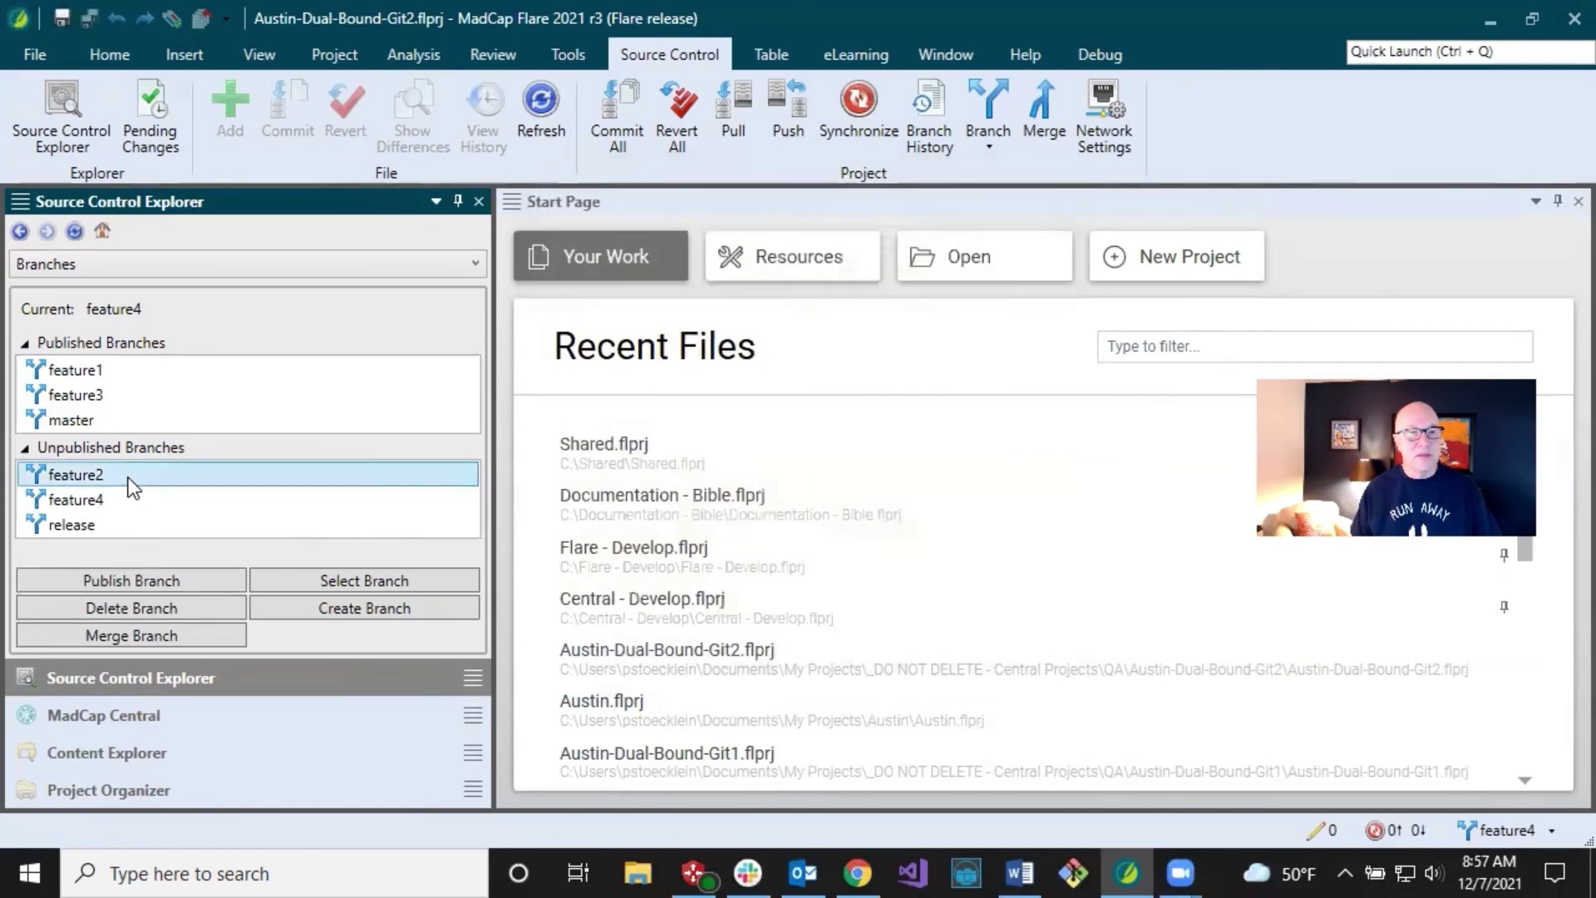
{"action": "left_click", "coordinate": [160, 579]}
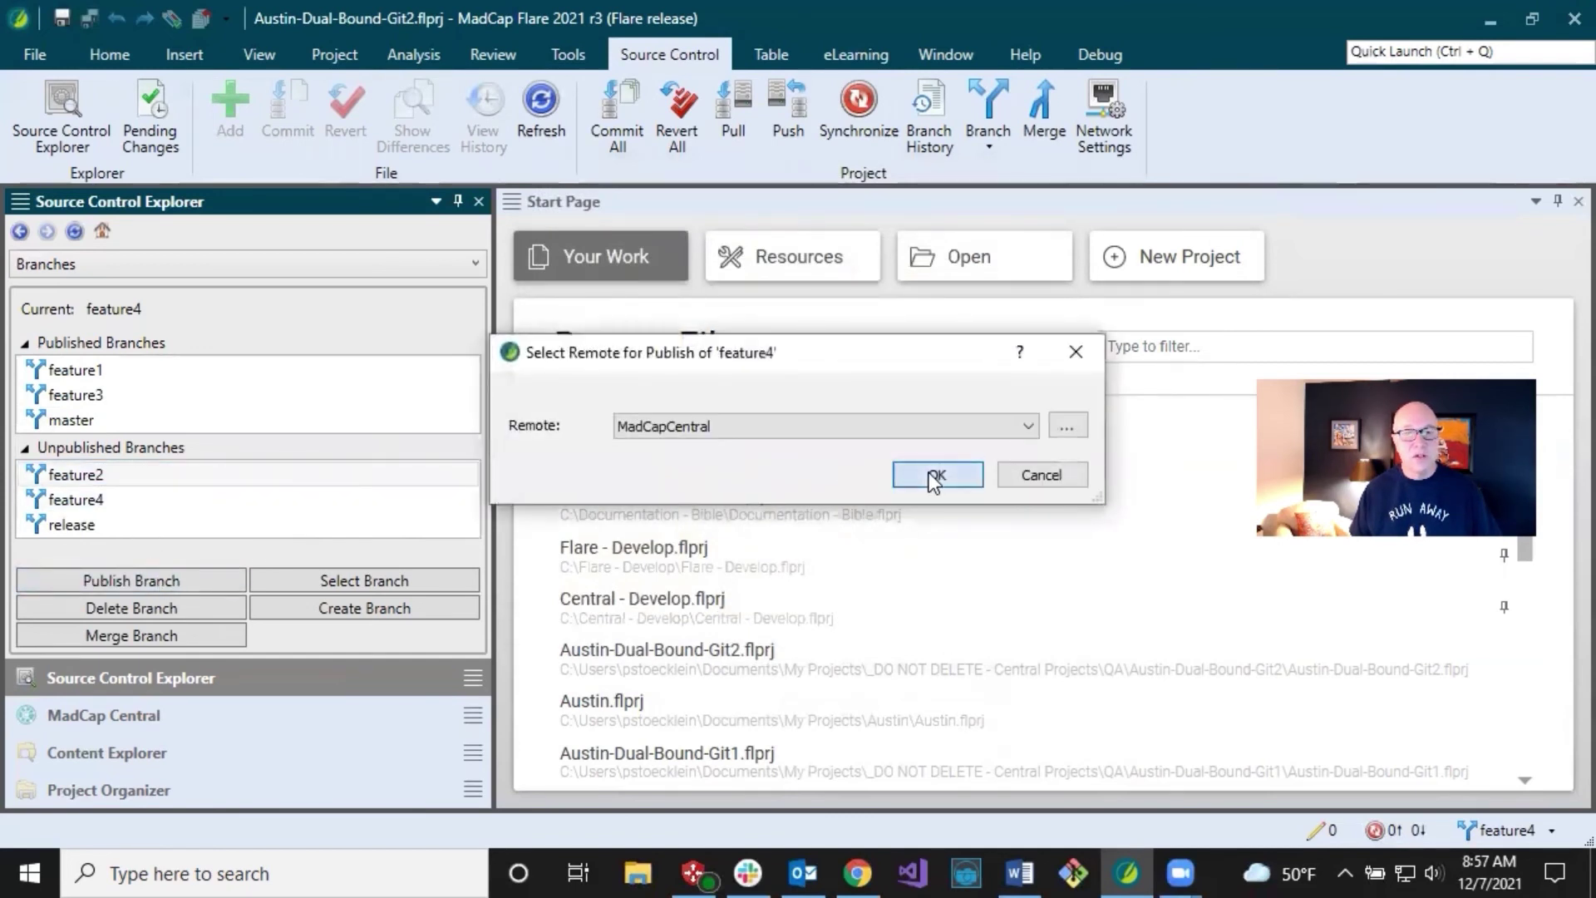
{"action": "left_click", "coordinate": [930, 472]}
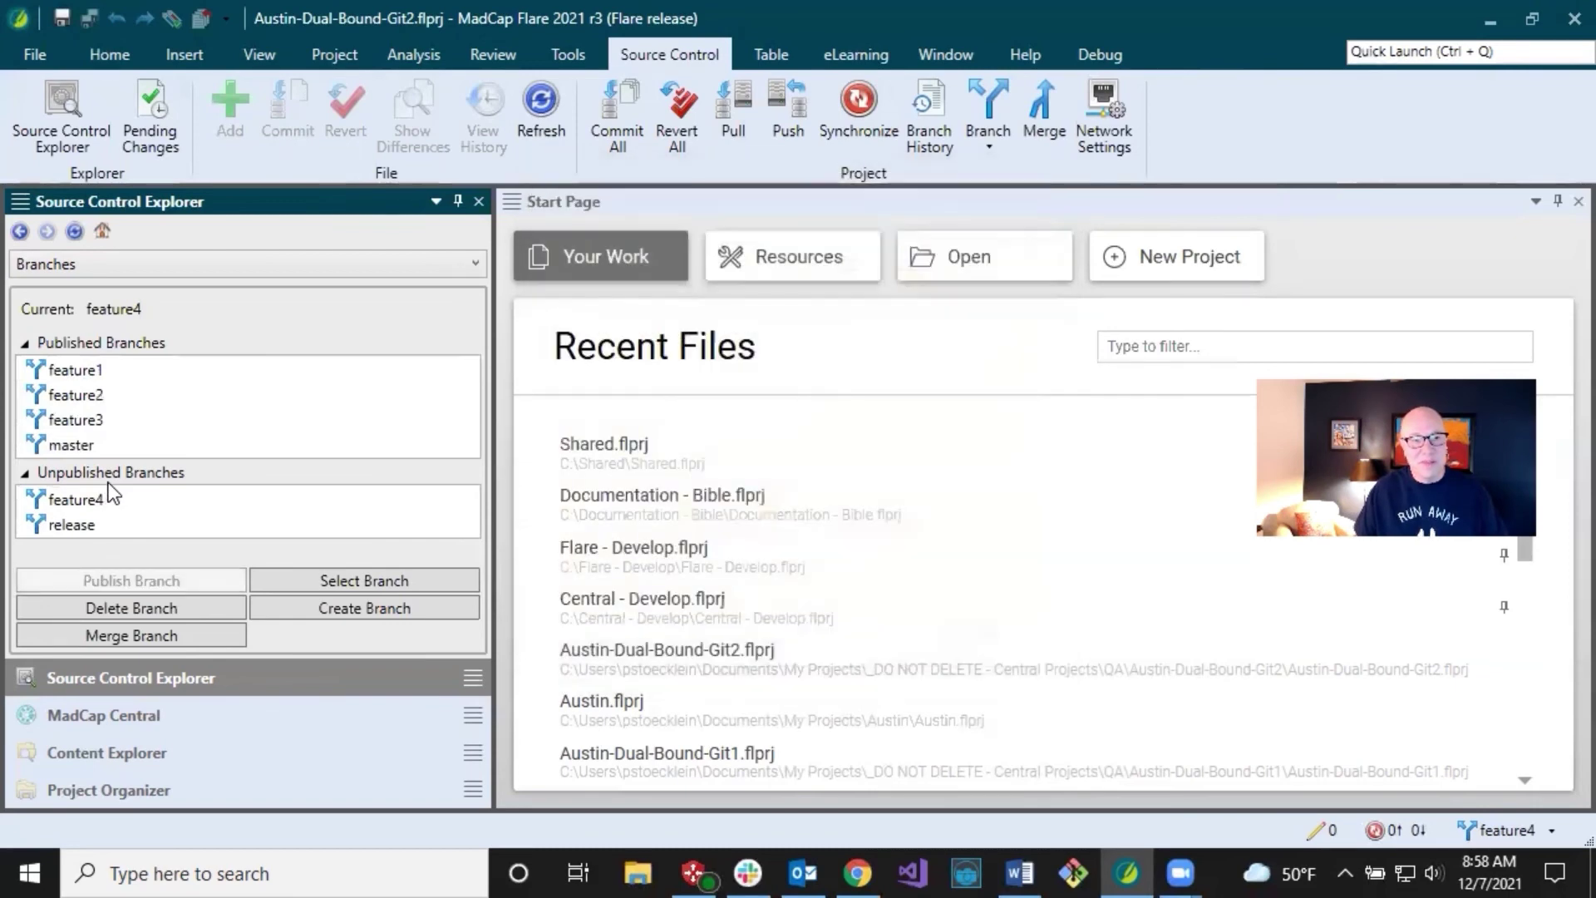
{"action": "left_click", "coordinate": [108, 497]}
{"action": "left_click", "coordinate": [142, 583]}
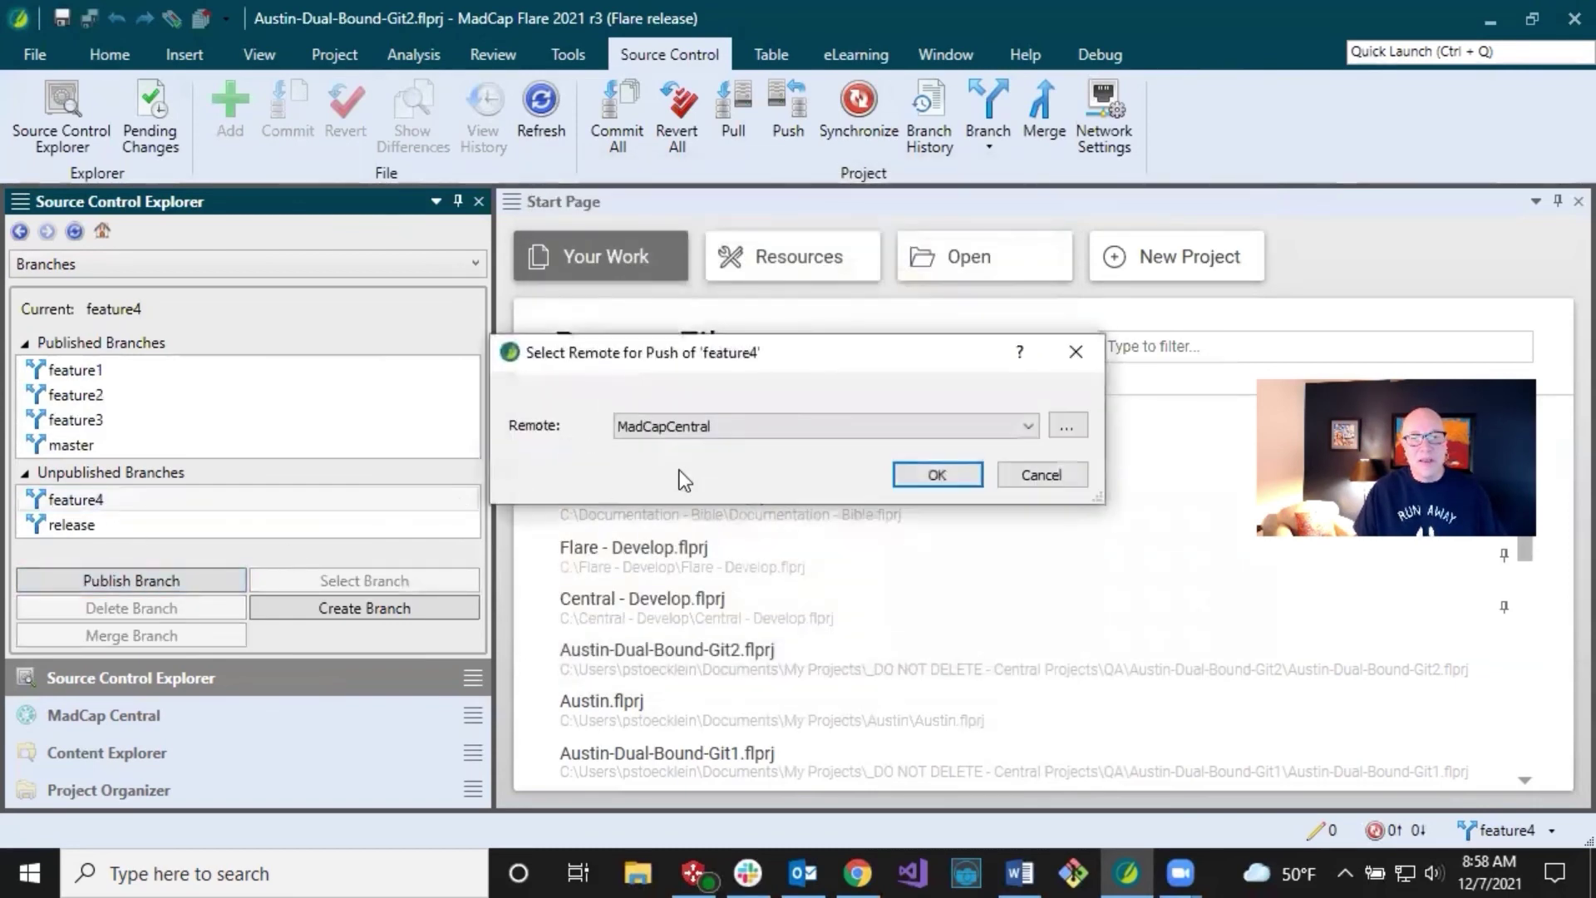
{"action": "left_click", "coordinate": [931, 471]}
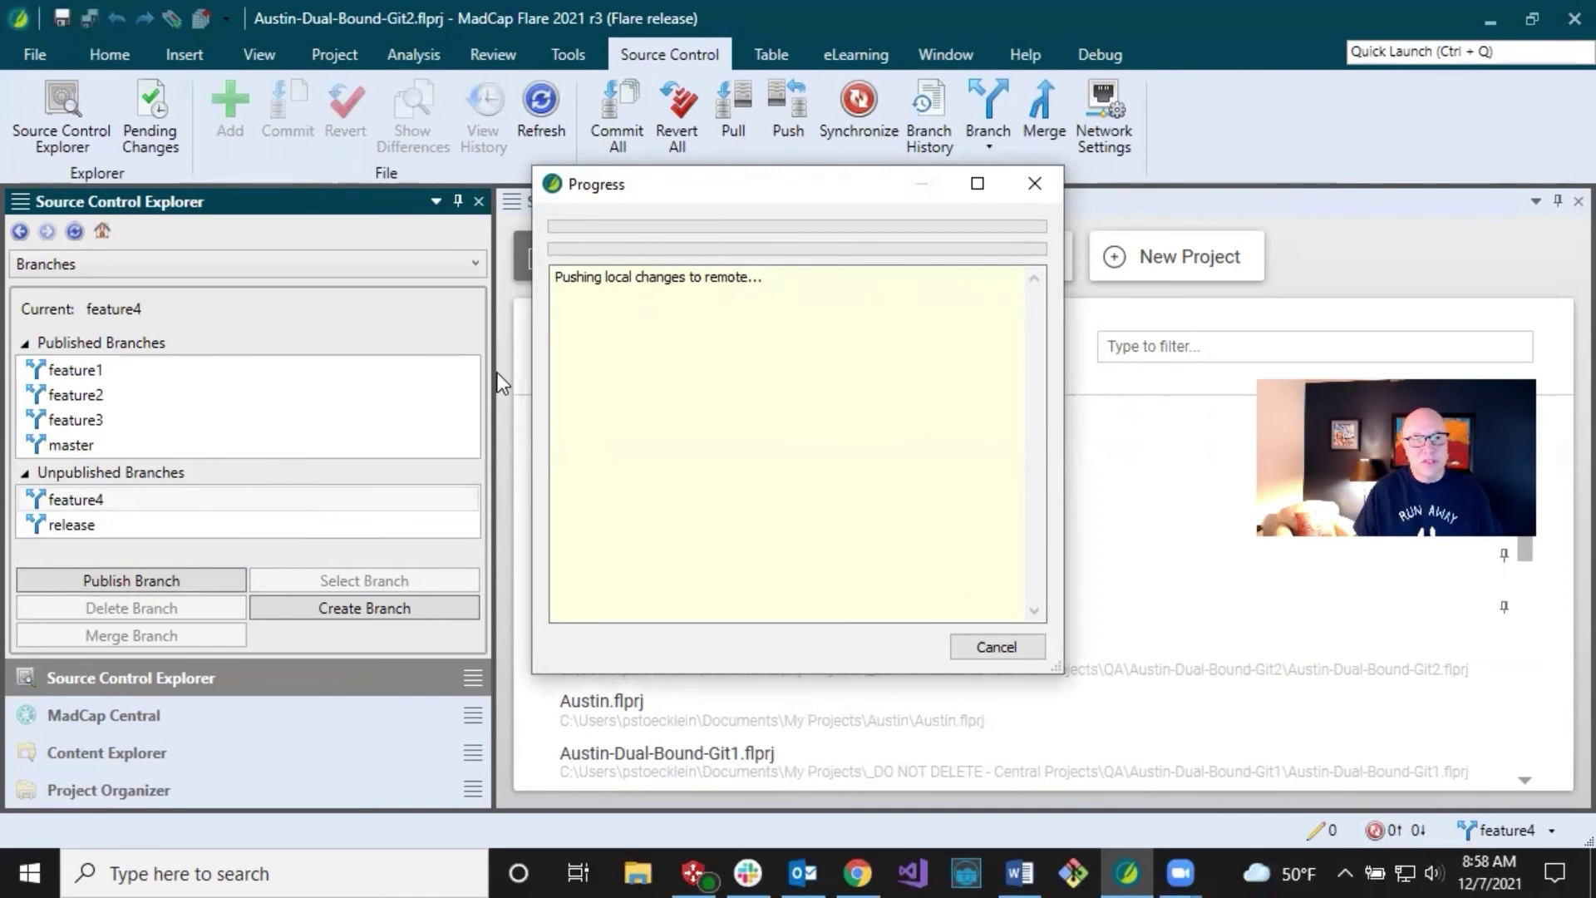
{"action": "left_click", "coordinate": [332, 470]}
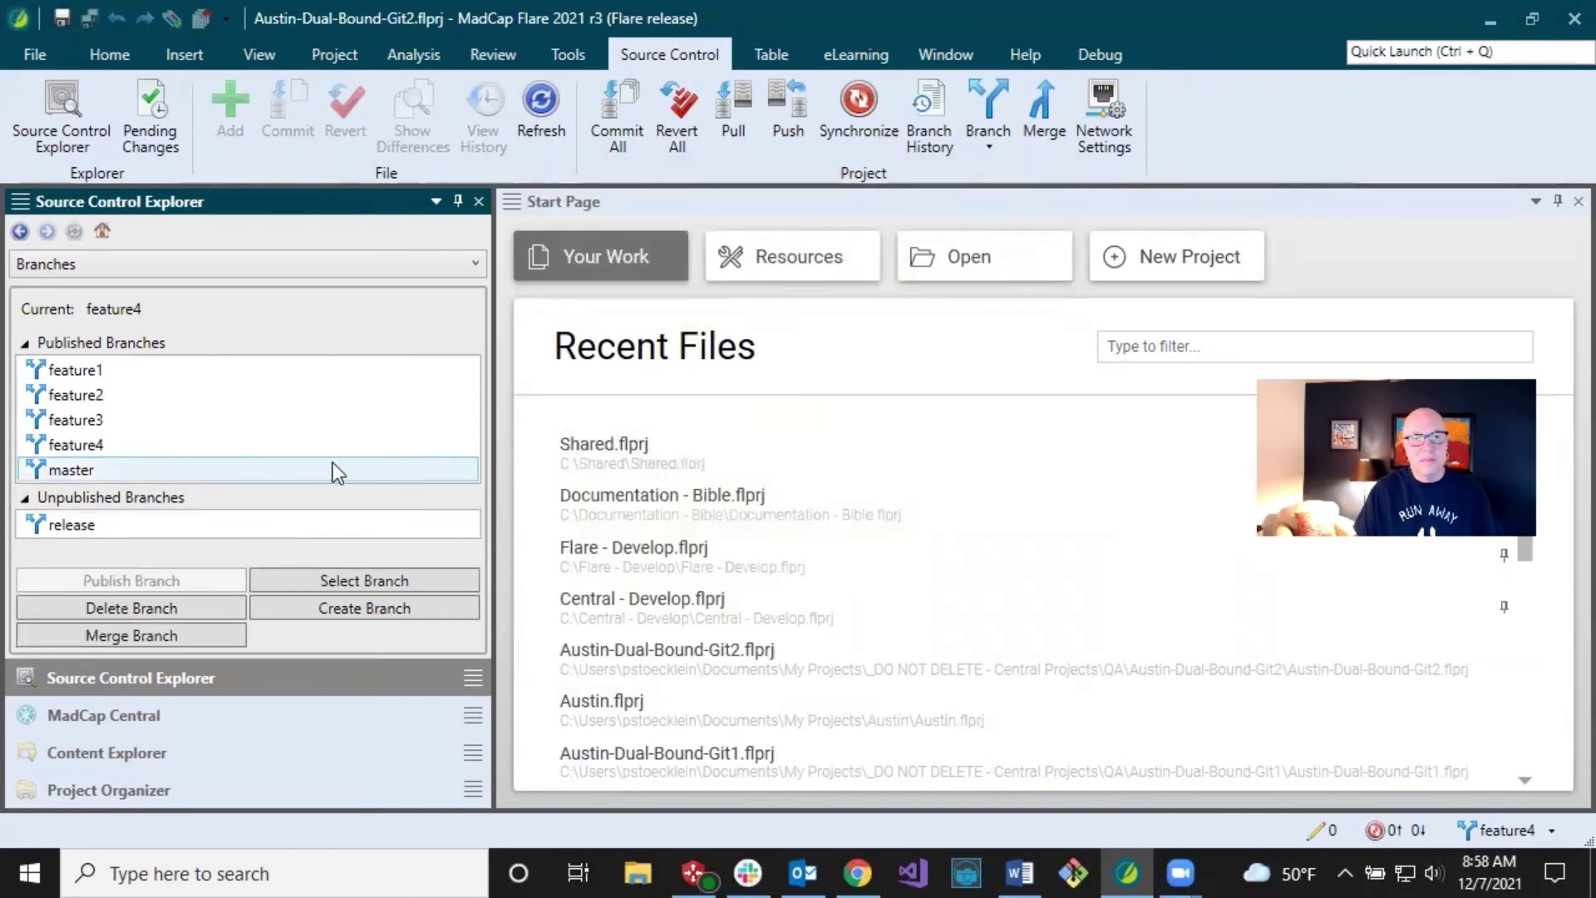
- Publish the release branch to the MadCapCentral remote
{"action": "left_click", "coordinate": [116, 522]}
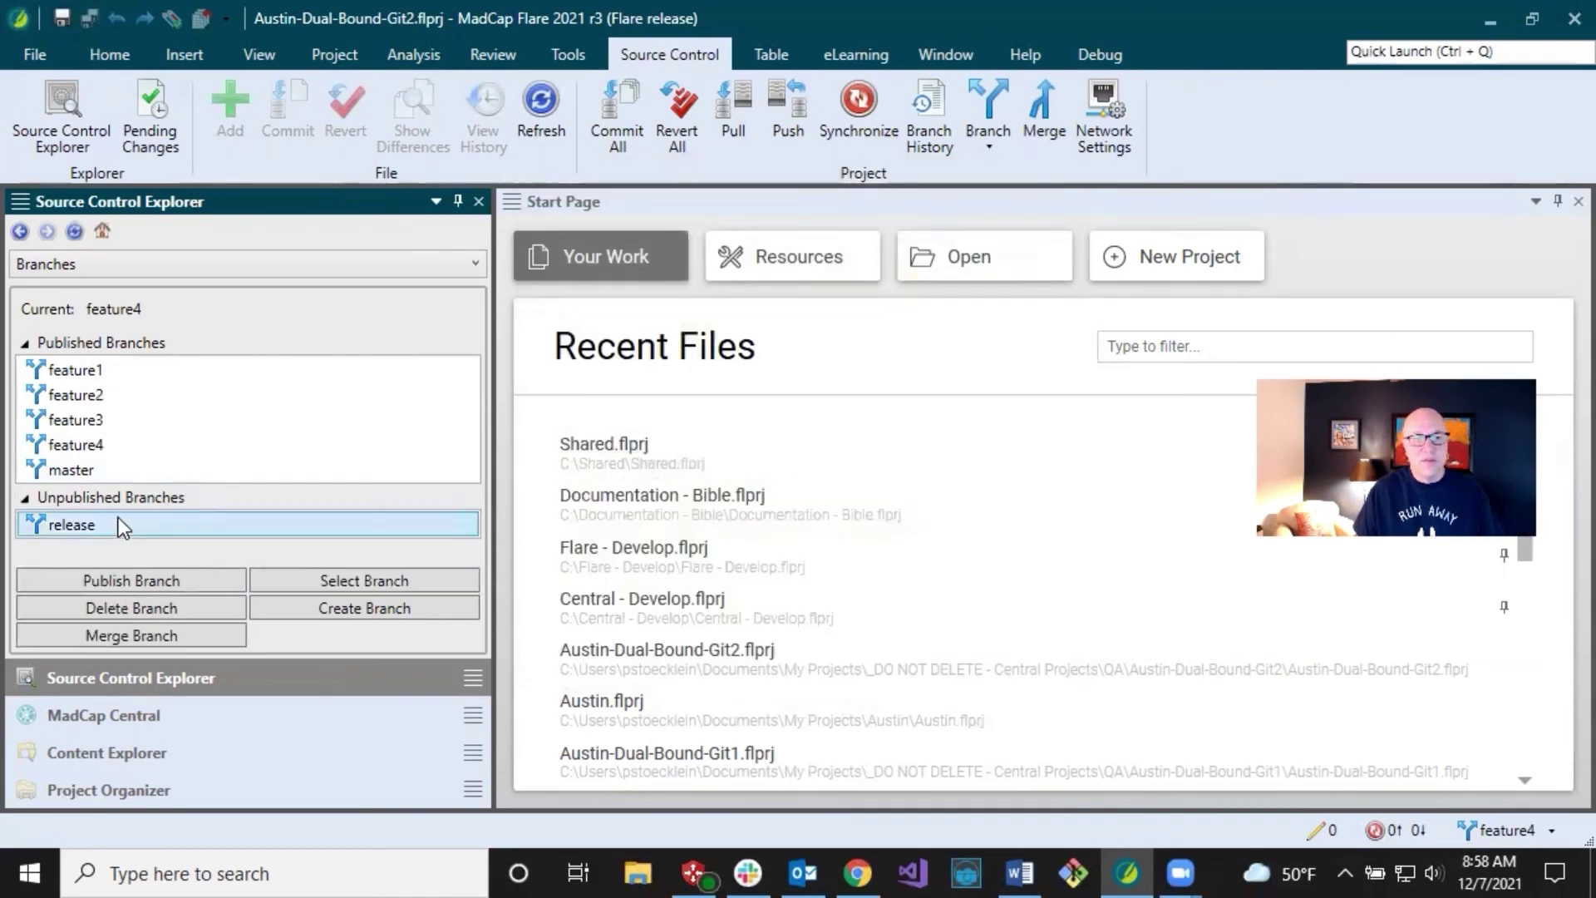
{"action": "left_click", "coordinate": [156, 582]}
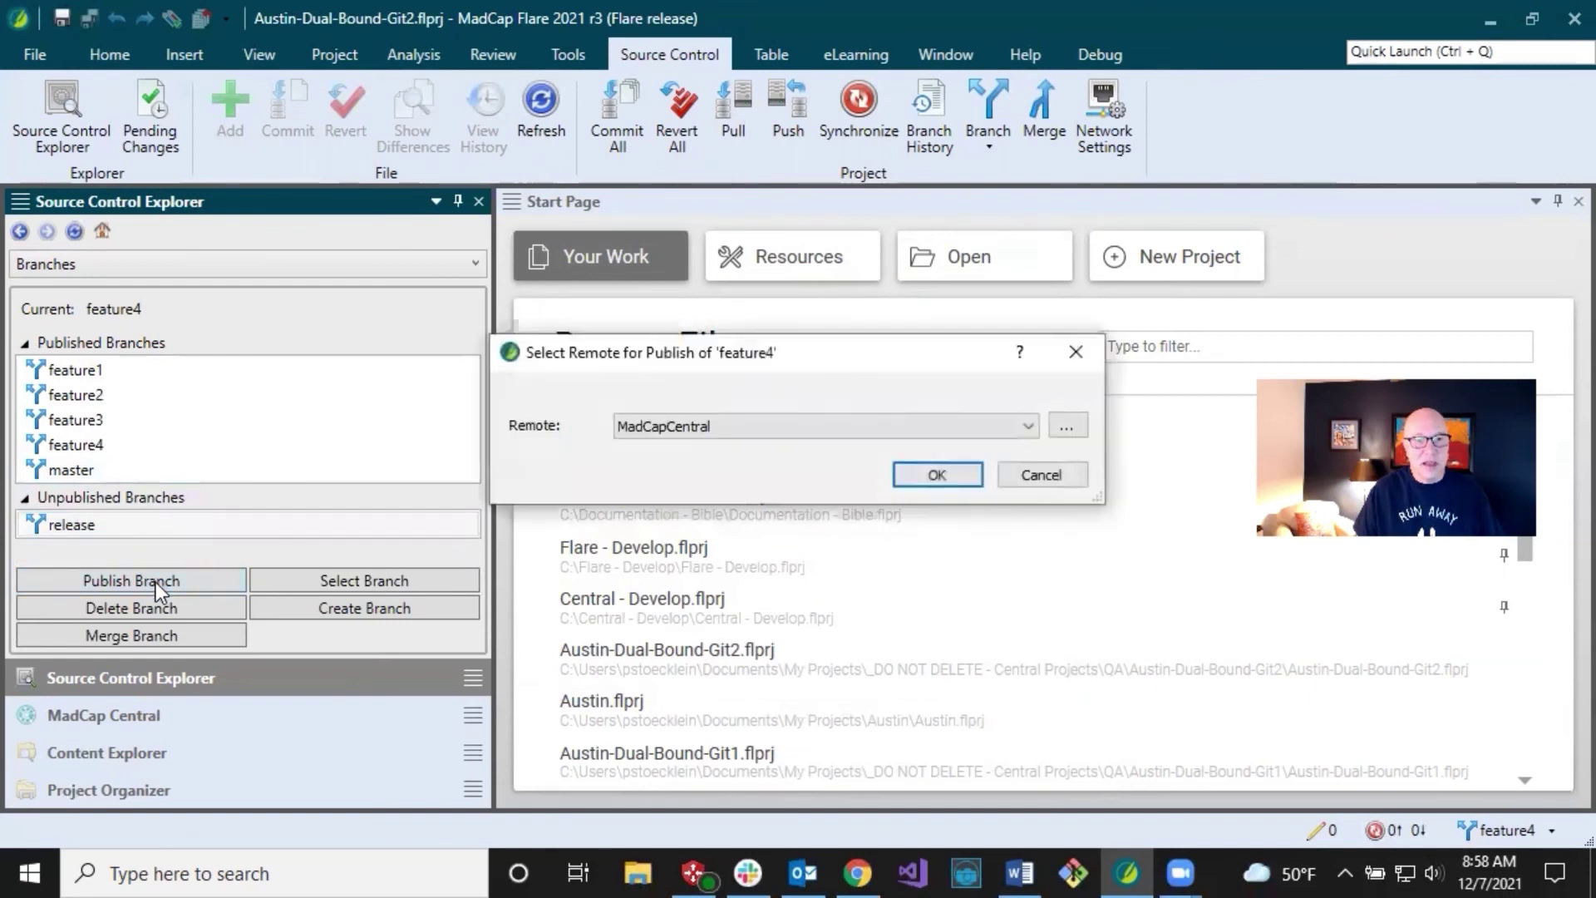
{"action": "left_click", "coordinate": [938, 474]}
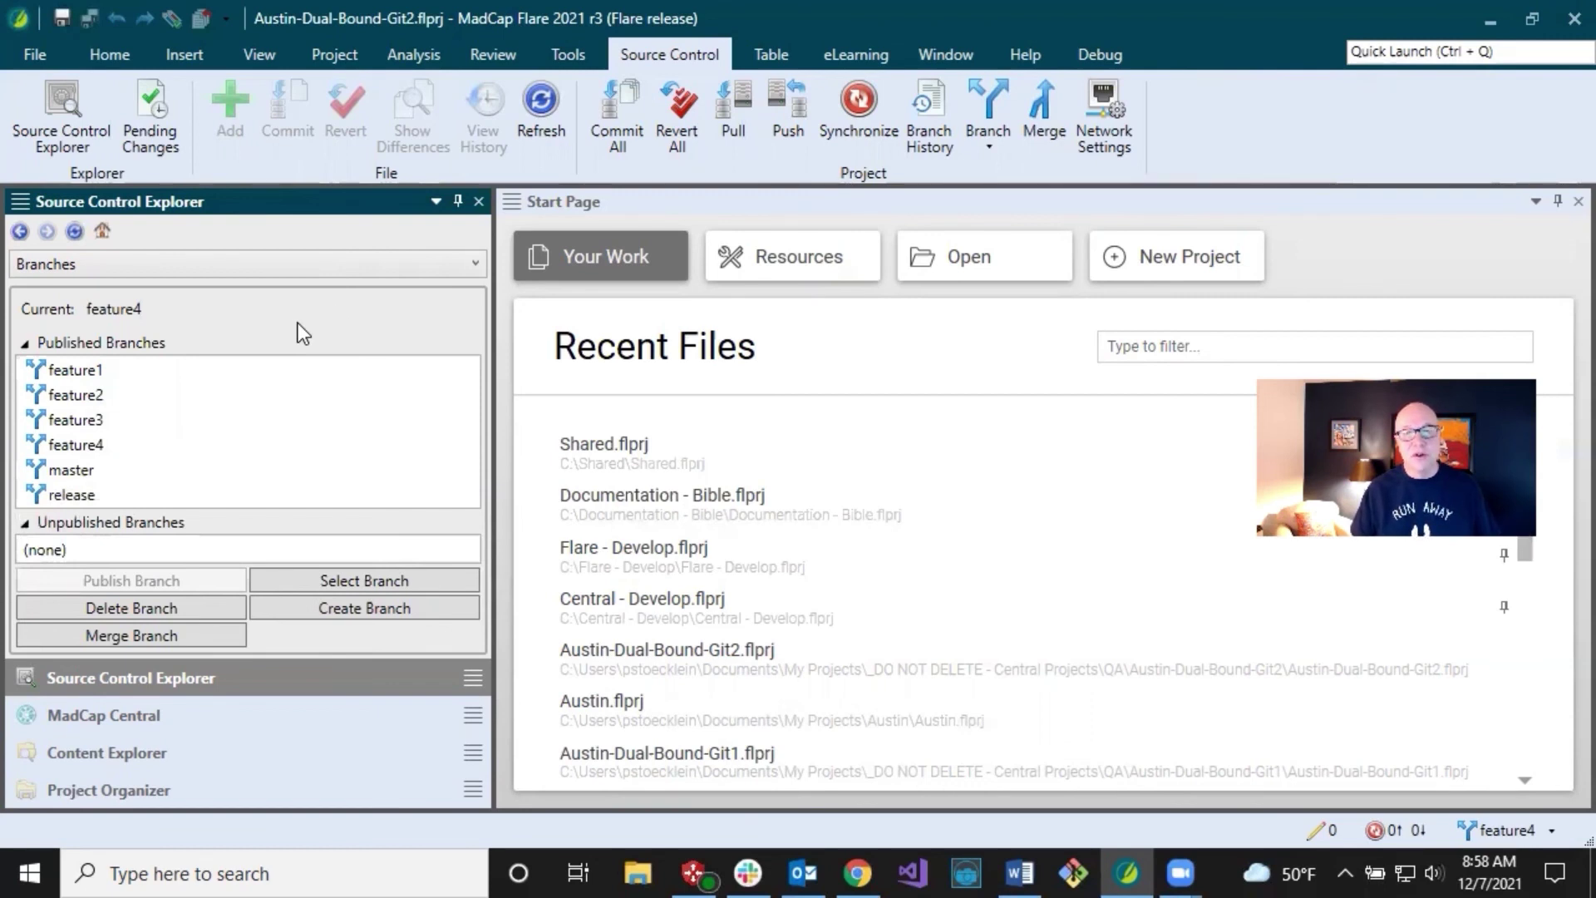
- Check the project's local and remote branch lists in Branch Management, then close the dialog
{"action": "left_click", "coordinate": [989, 83]}
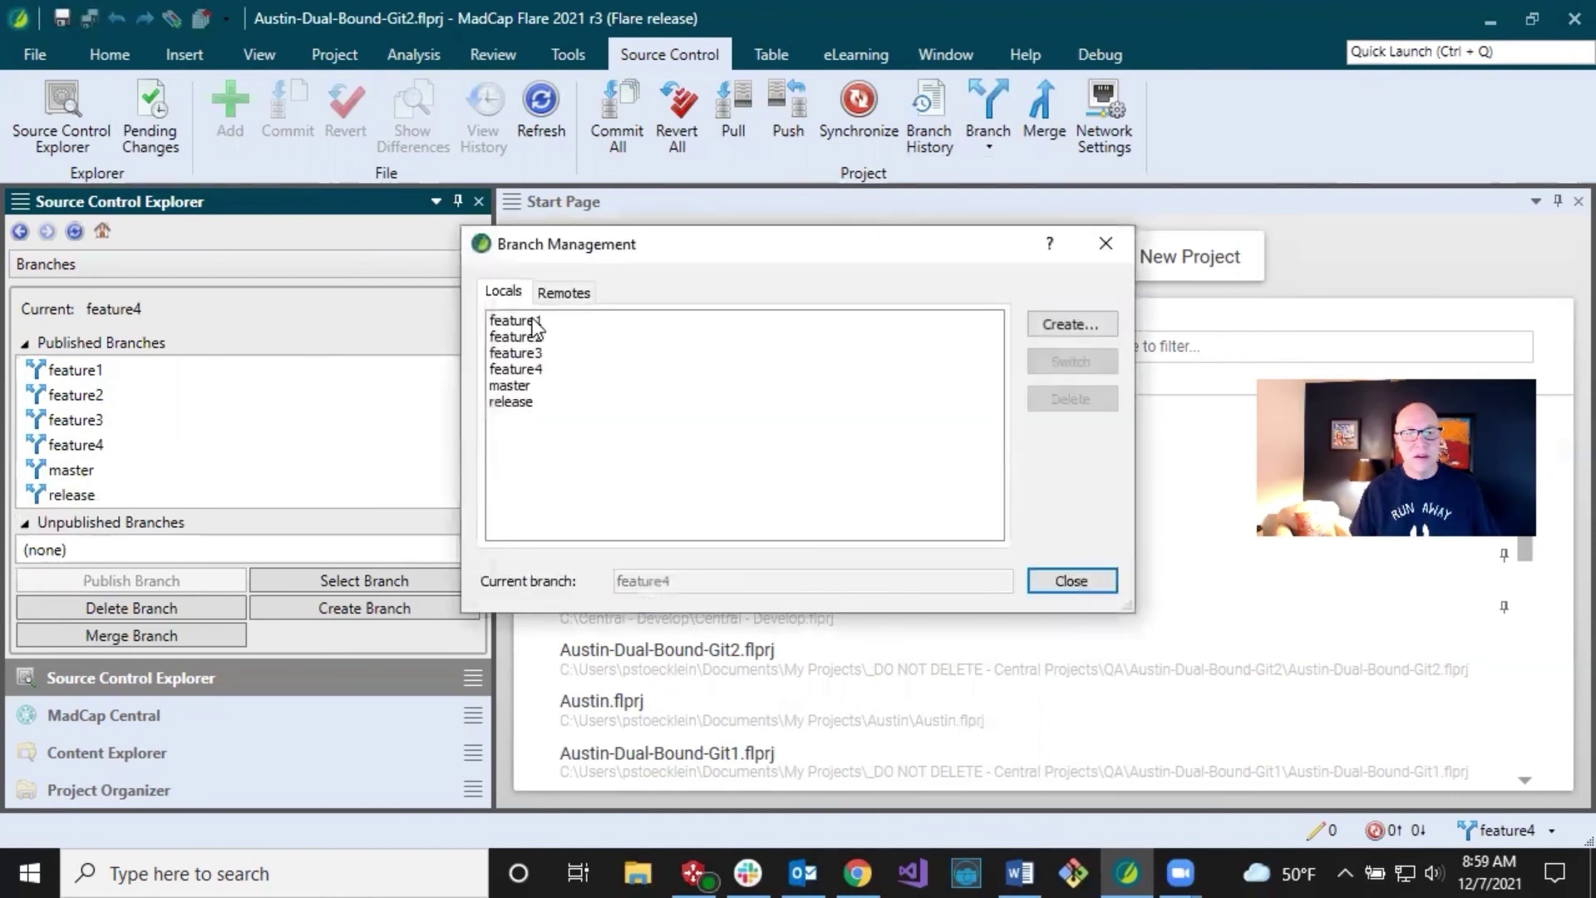
{"action": "left_click", "coordinate": [557, 292]}
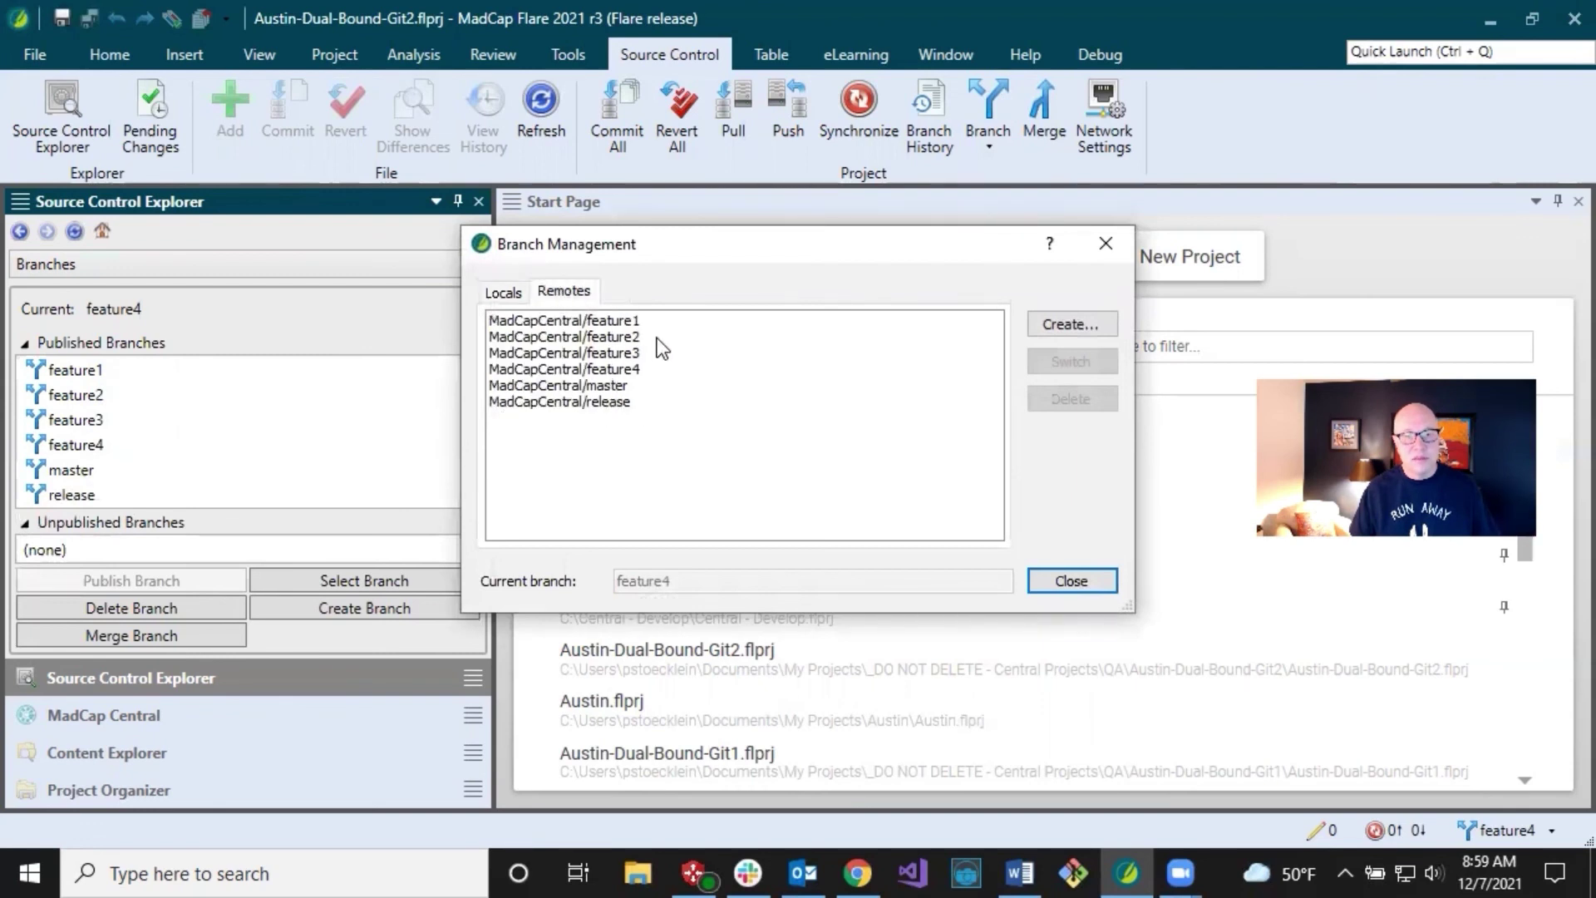
{"action": "left_click", "coordinate": [1074, 581]}
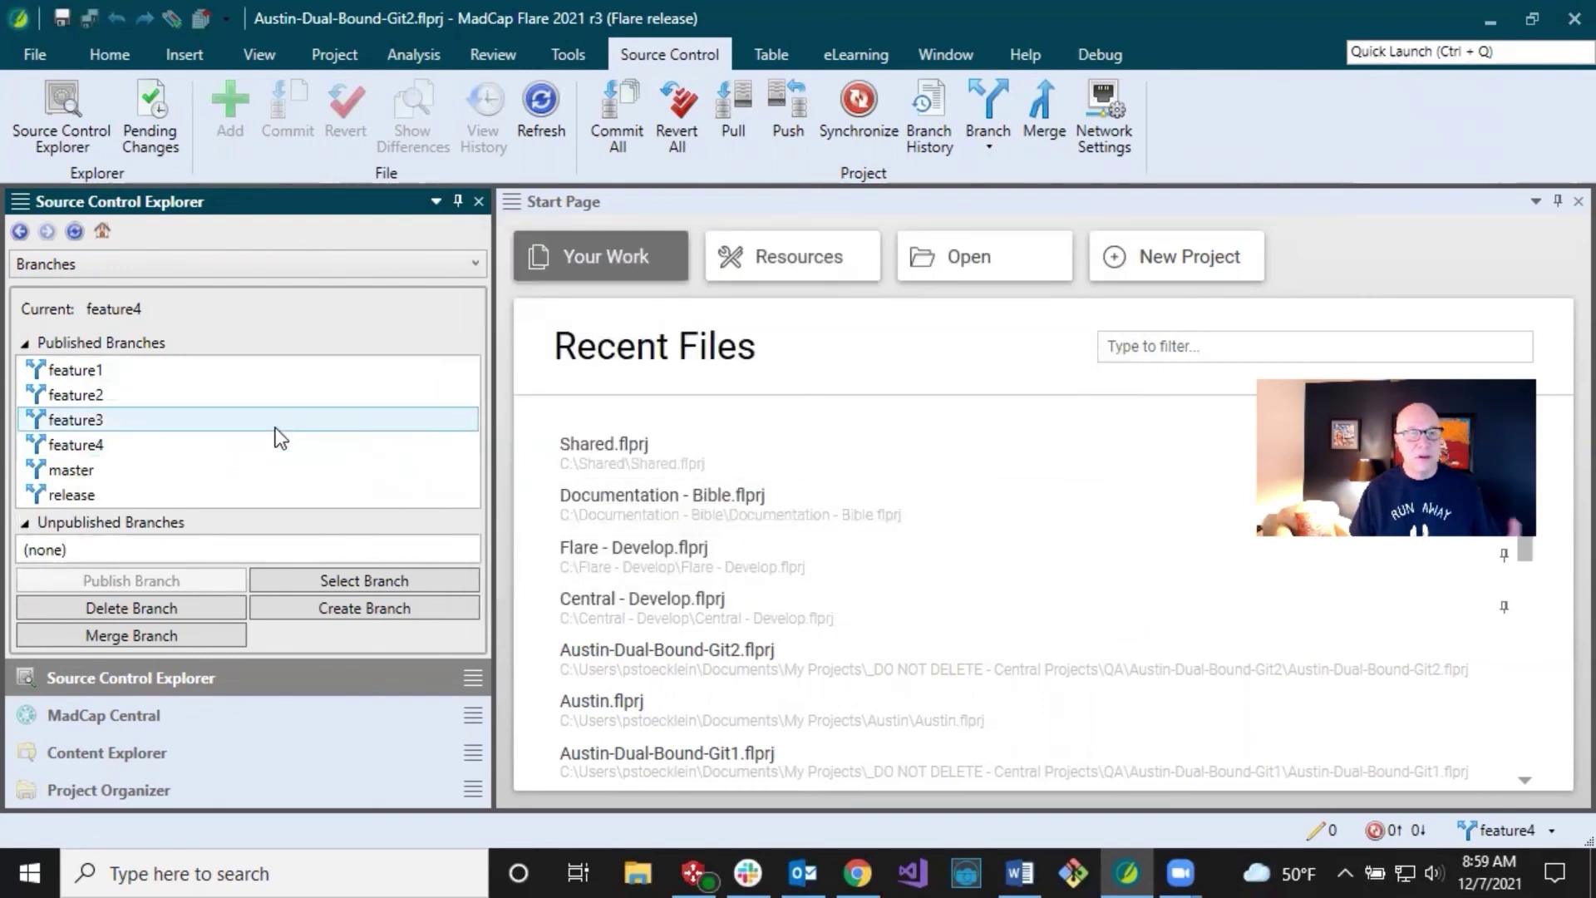